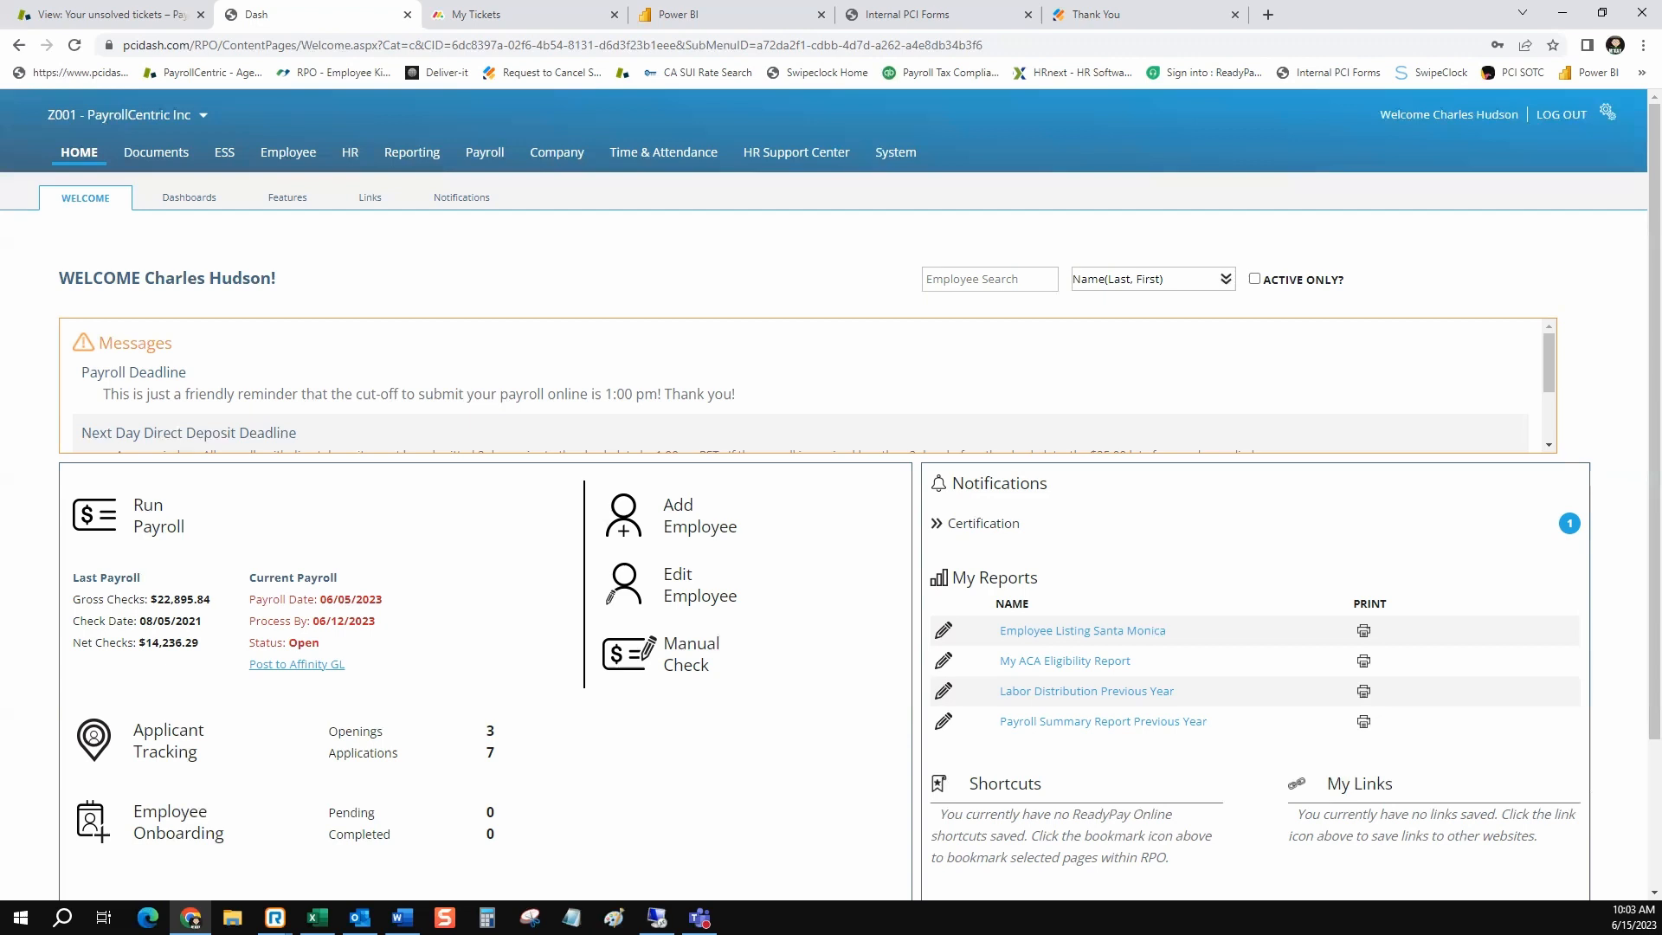
Open the company's tax documents list and look over its columns
left_click(156, 153)
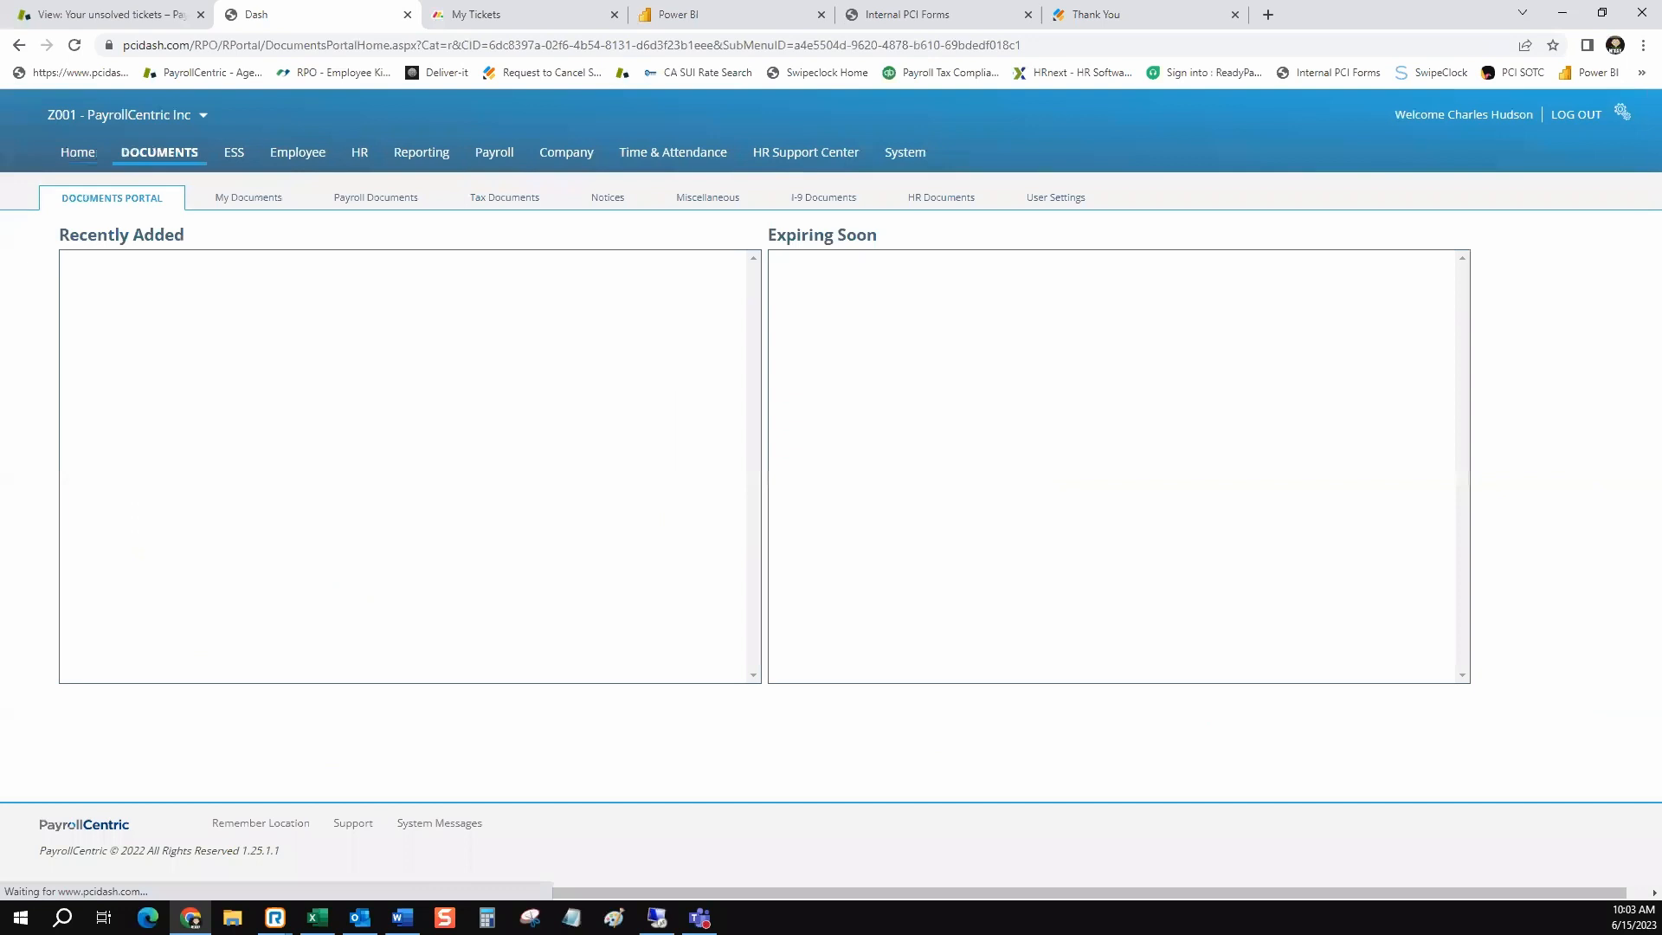
left_click(505, 197)
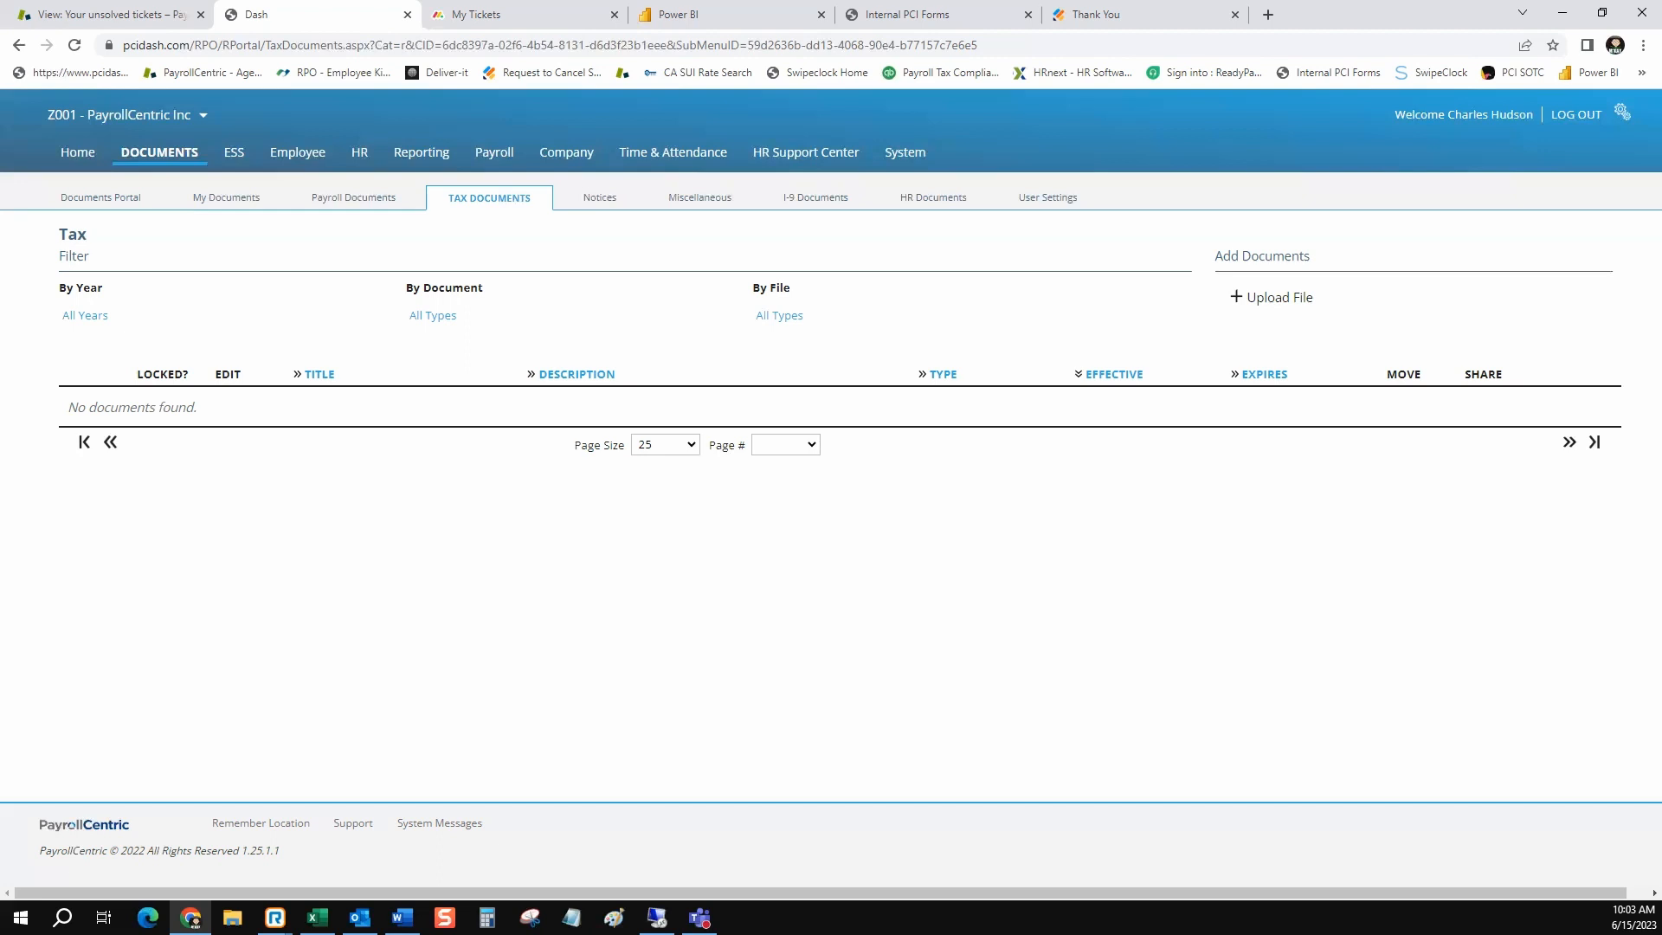
left_click_drag(617, 375, 538, 376)
Search the standard reports for the title "labor dist" and open the Labor Distribution report in the Labor/Job Costing/Expense Tracking category
left_click(421, 152)
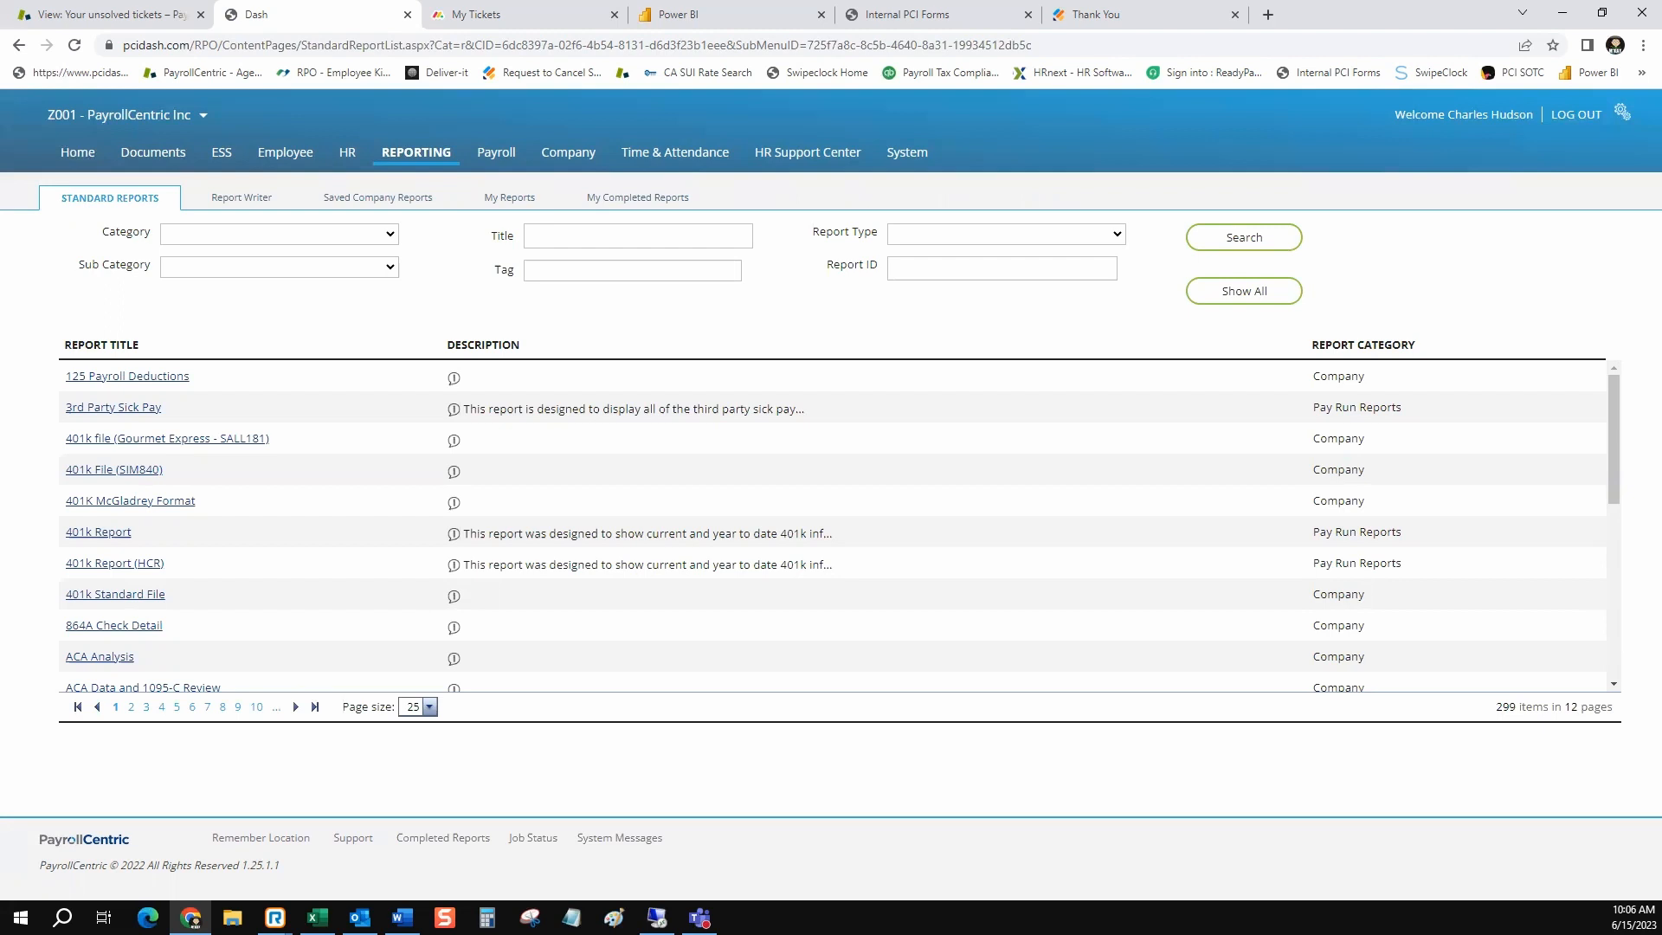
left_click(638, 237)
left_click(648, 274)
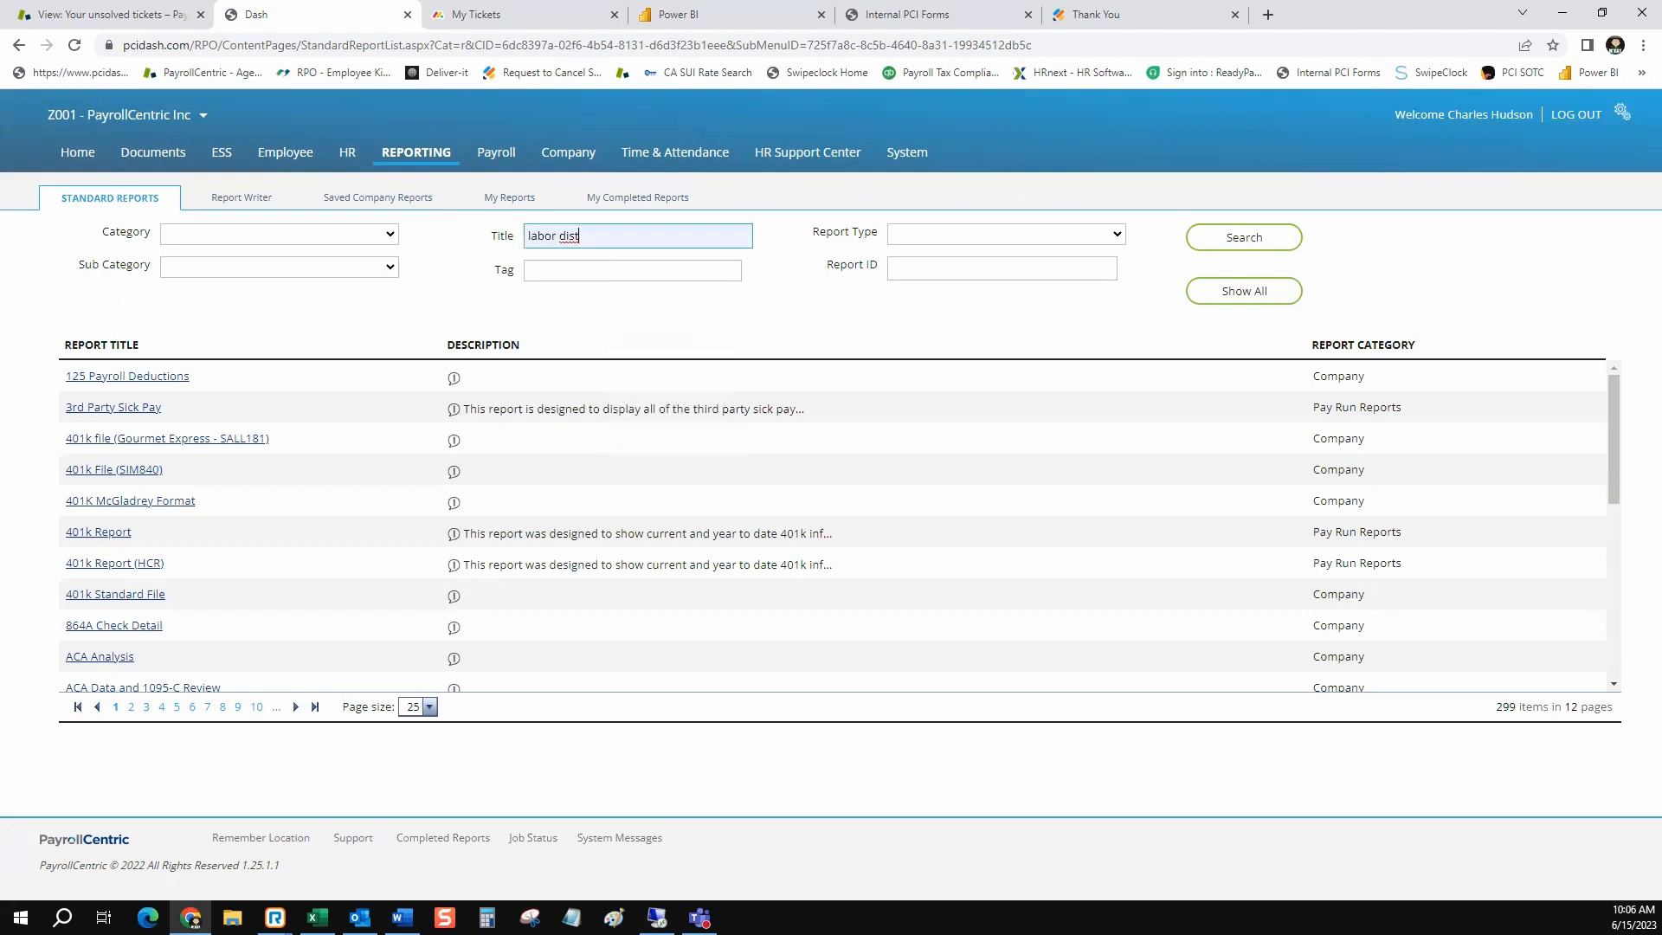
left_click(1244, 237)
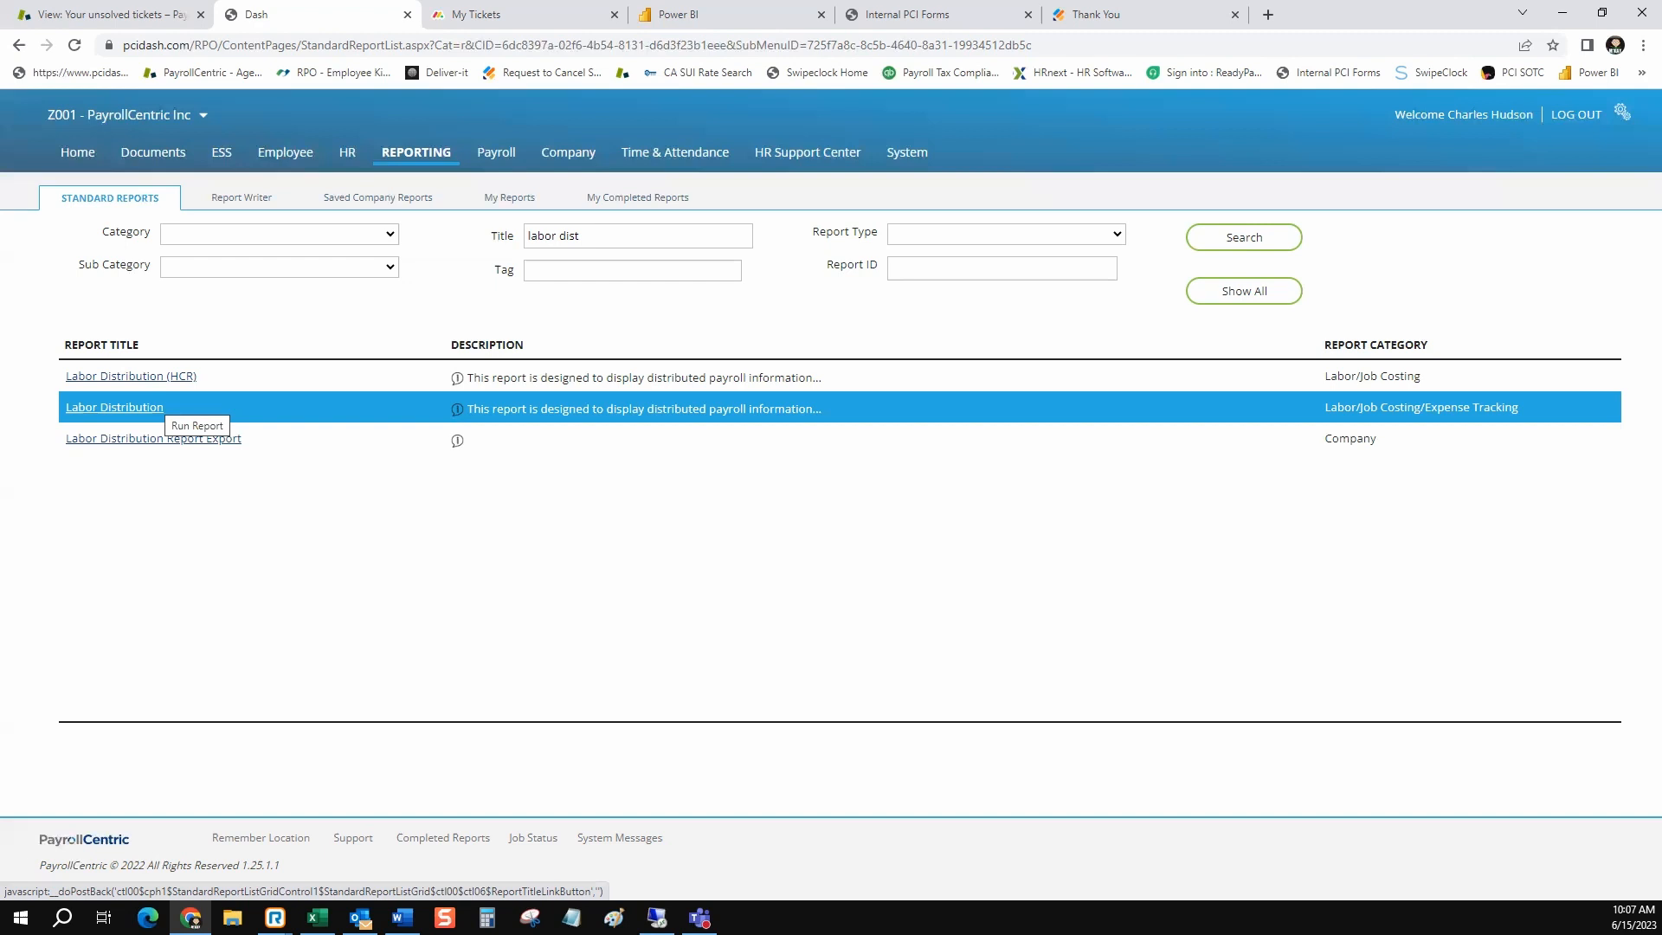
left_click(156, 406)
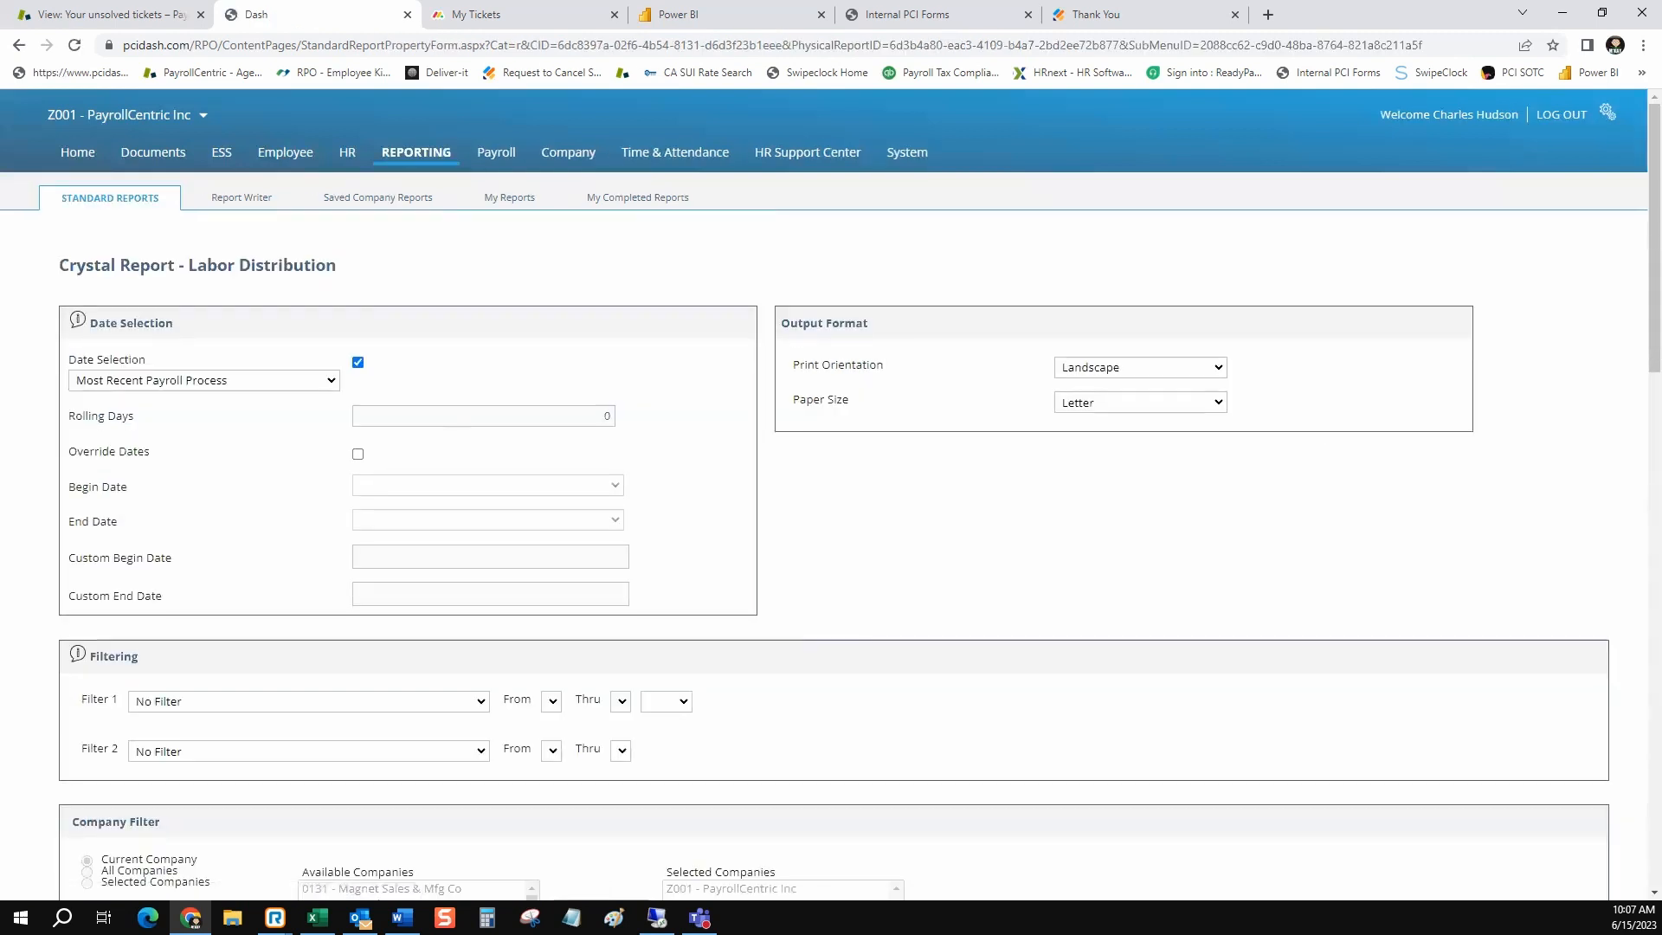
Override the report dates with a custom begin date of 01/01/2021 and a custom end date of 12/31/2021
left_click(358, 454)
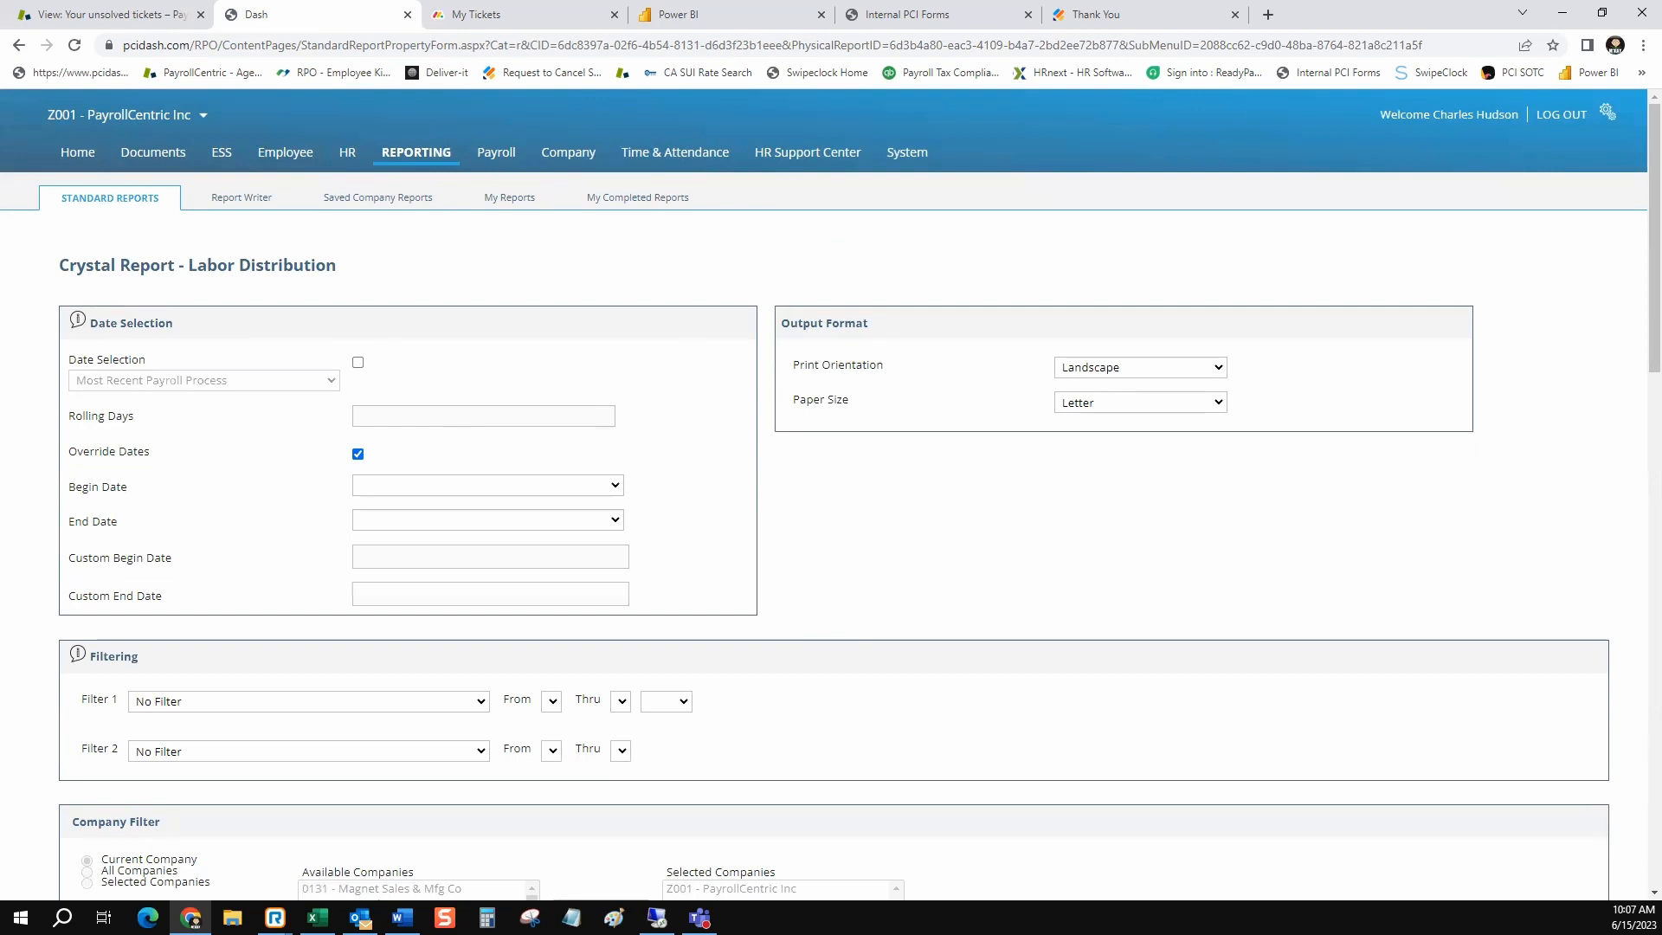
left_click_drag(171, 558, 135, 596)
left_click(624, 557)
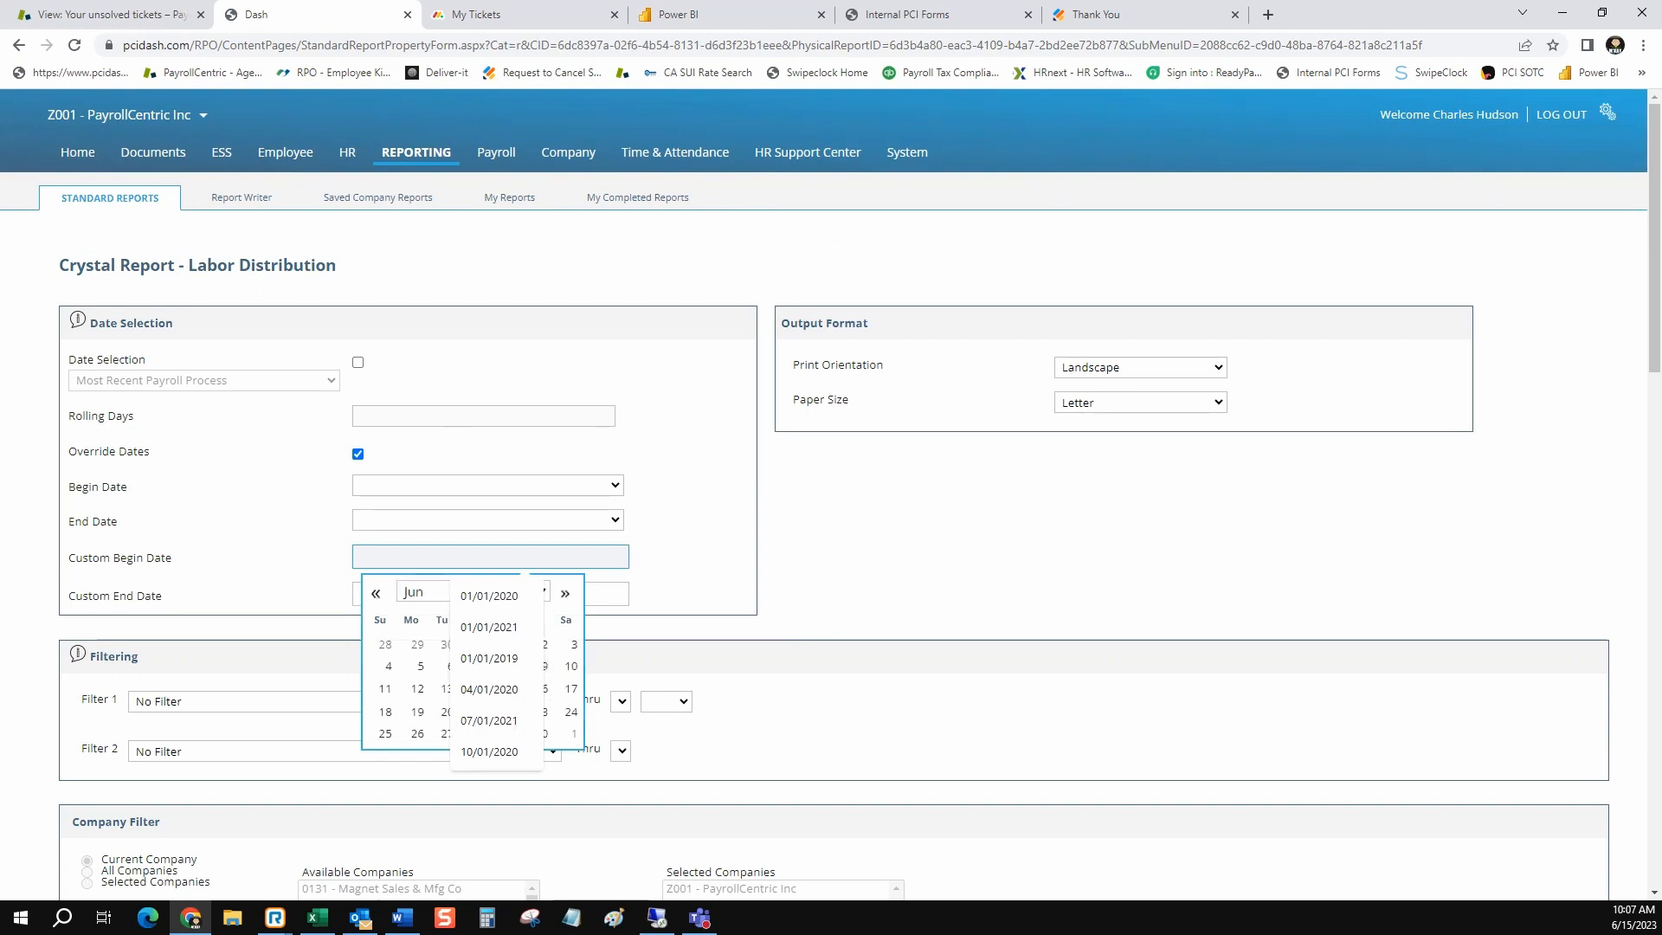
type("01/01/20")
type("21")
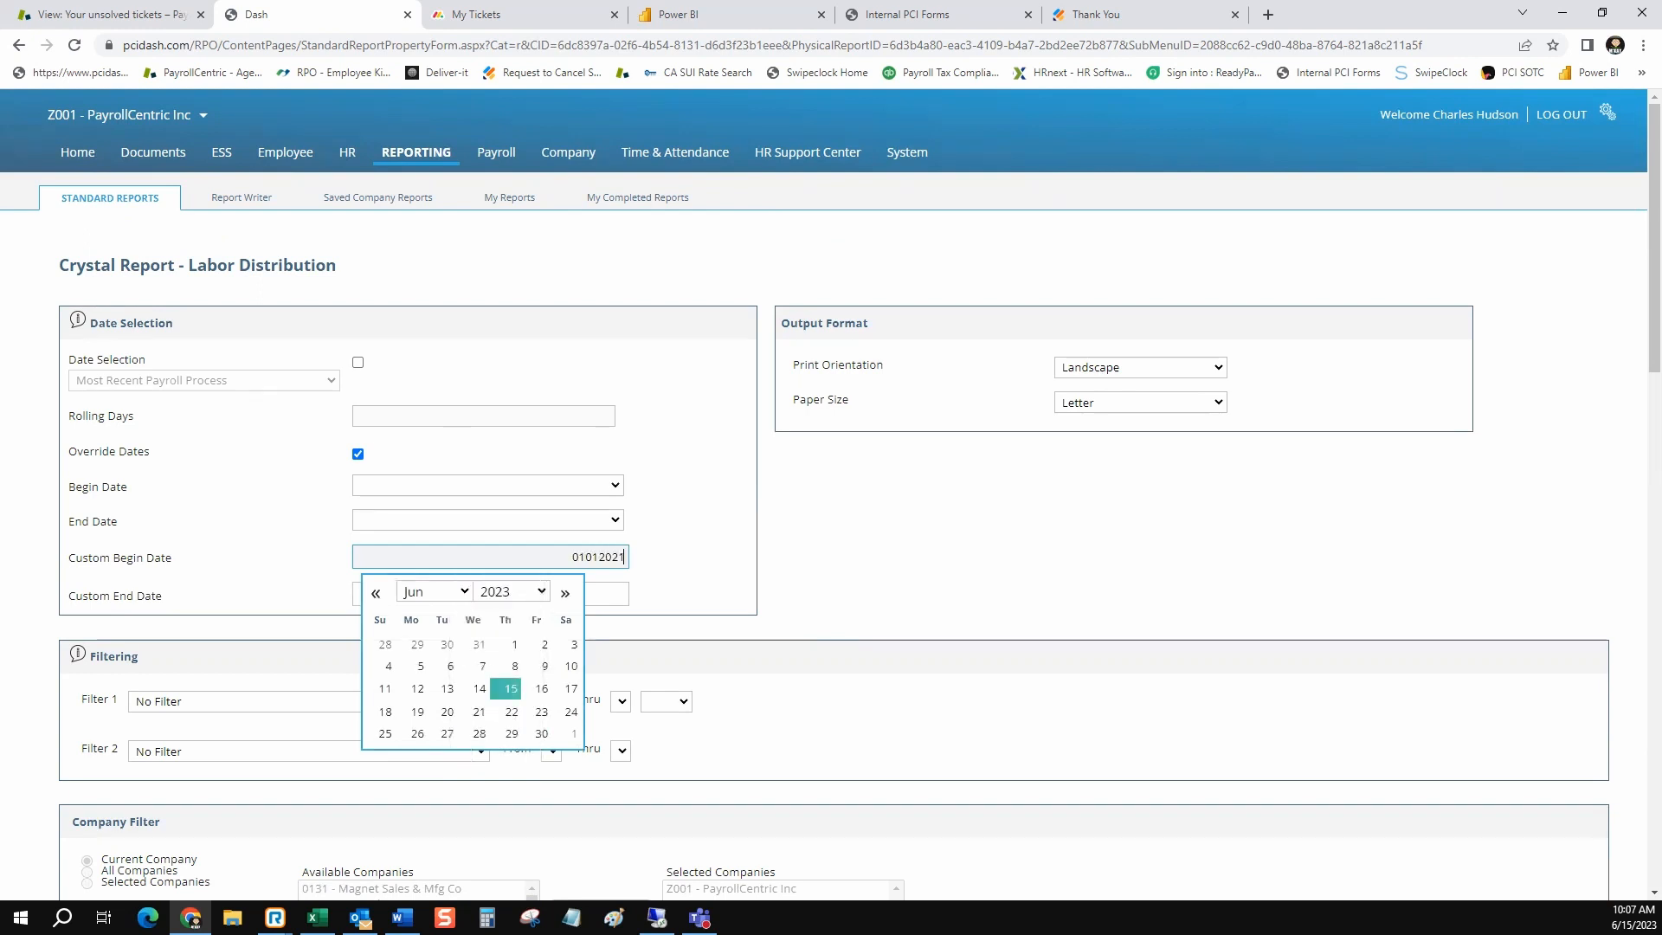
key("Tab")
type("010120")
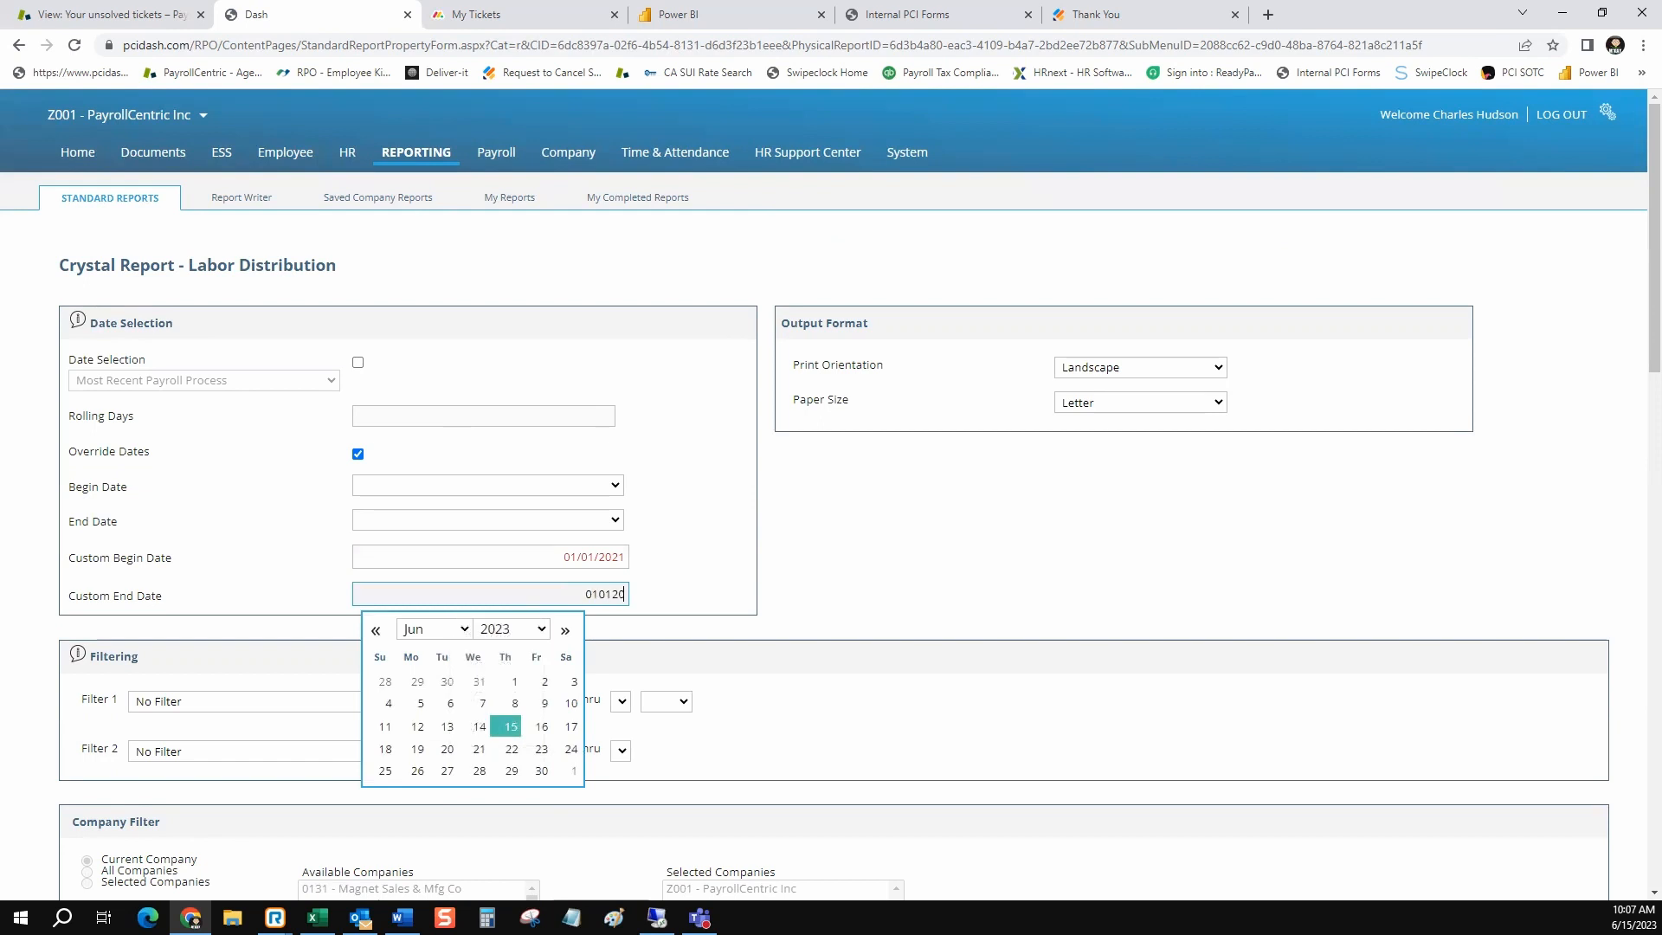
key("BackSpace")
key("BackSpace")
key("BackSpace")
key("BackSpace")
key("BackSpace")
key("BackSpace")
type("12/31/2021")
key("Tab")
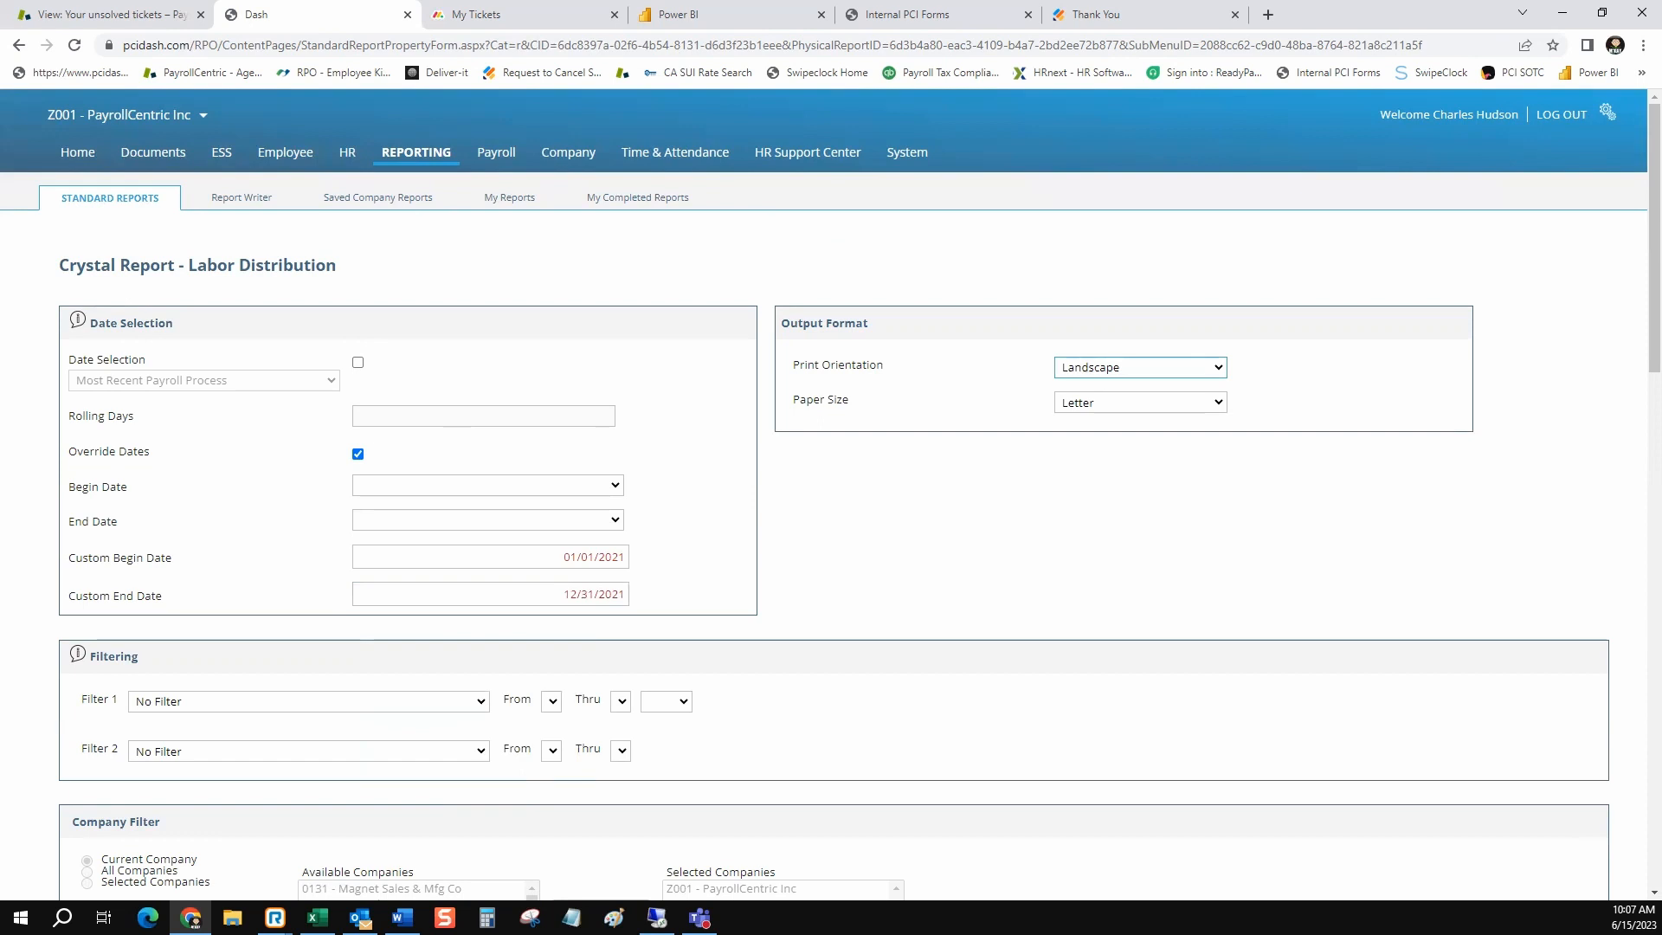
Set the report's sort order to Custom Sort and choose Tax Form as the first totaled group
scroll(831, 493, "down", 5)
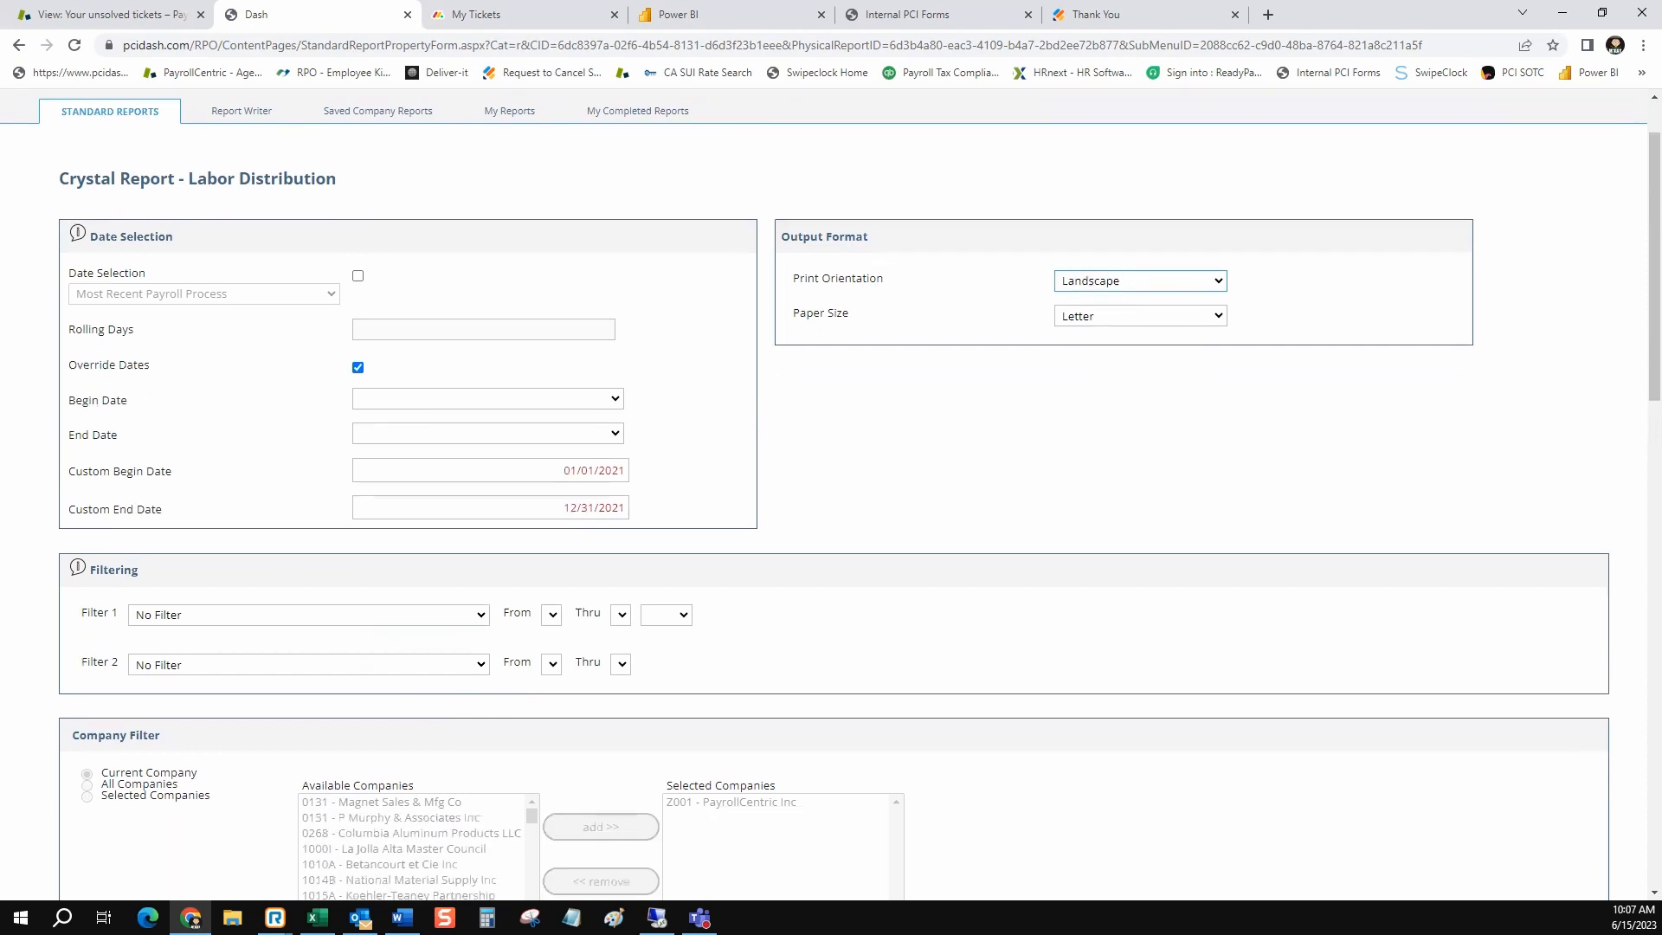
left_click(277, 698)
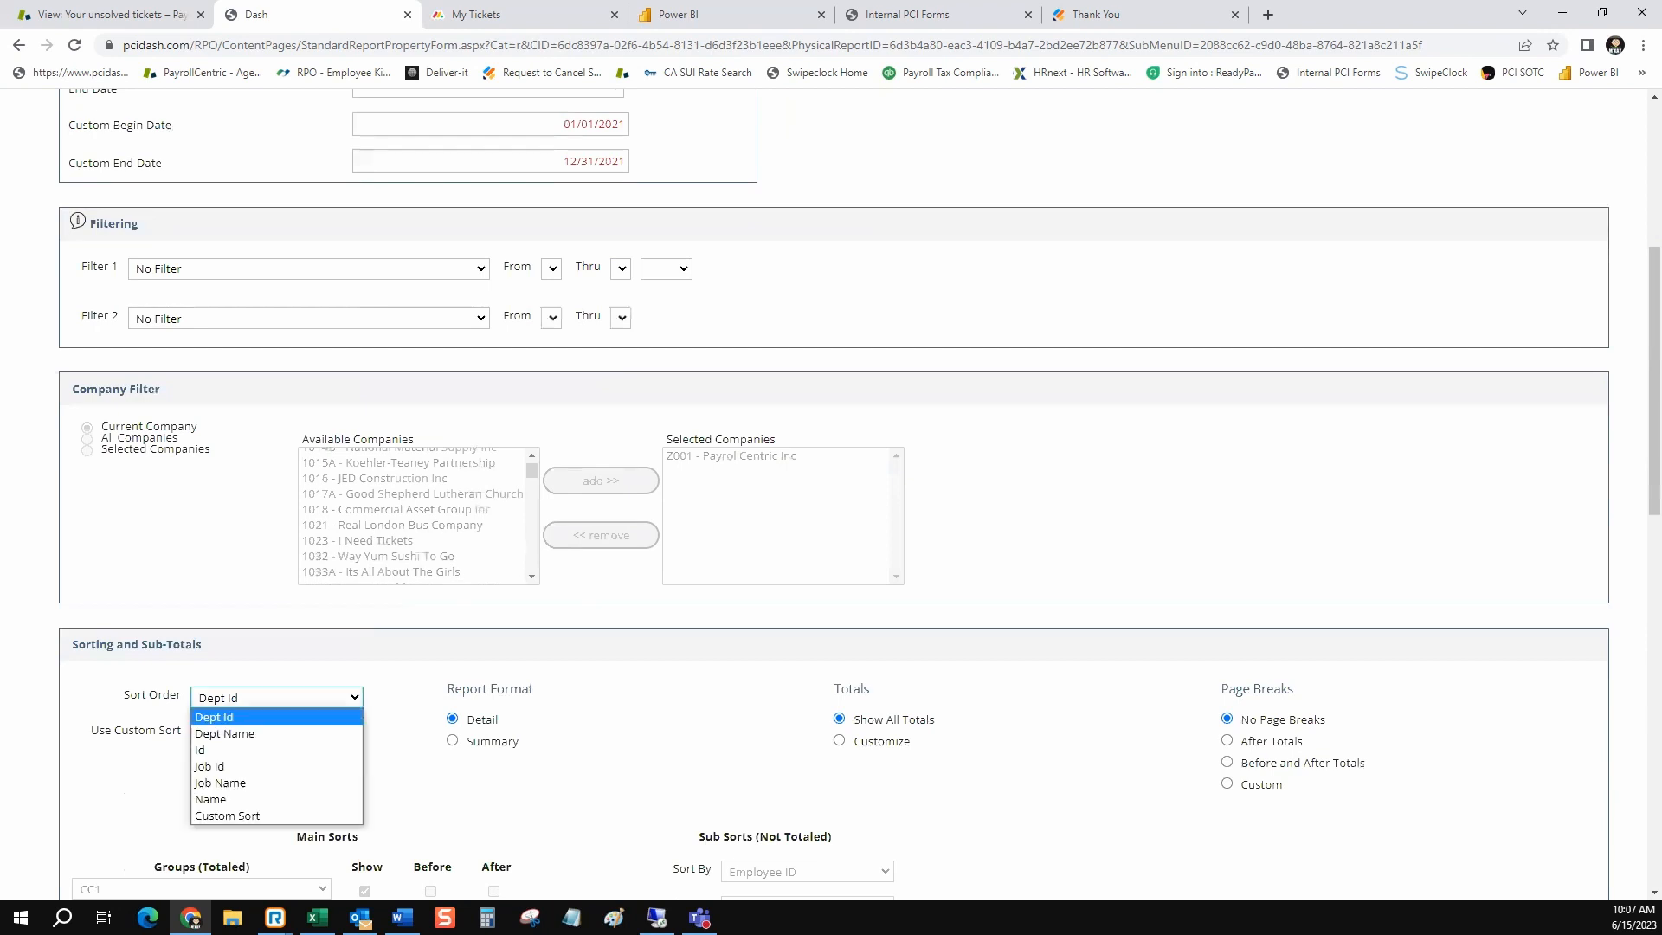
scroll(831, 493, "down", 2)
left_click(277, 524)
left_click(232, 643)
scroll(831, 493, "down", 2)
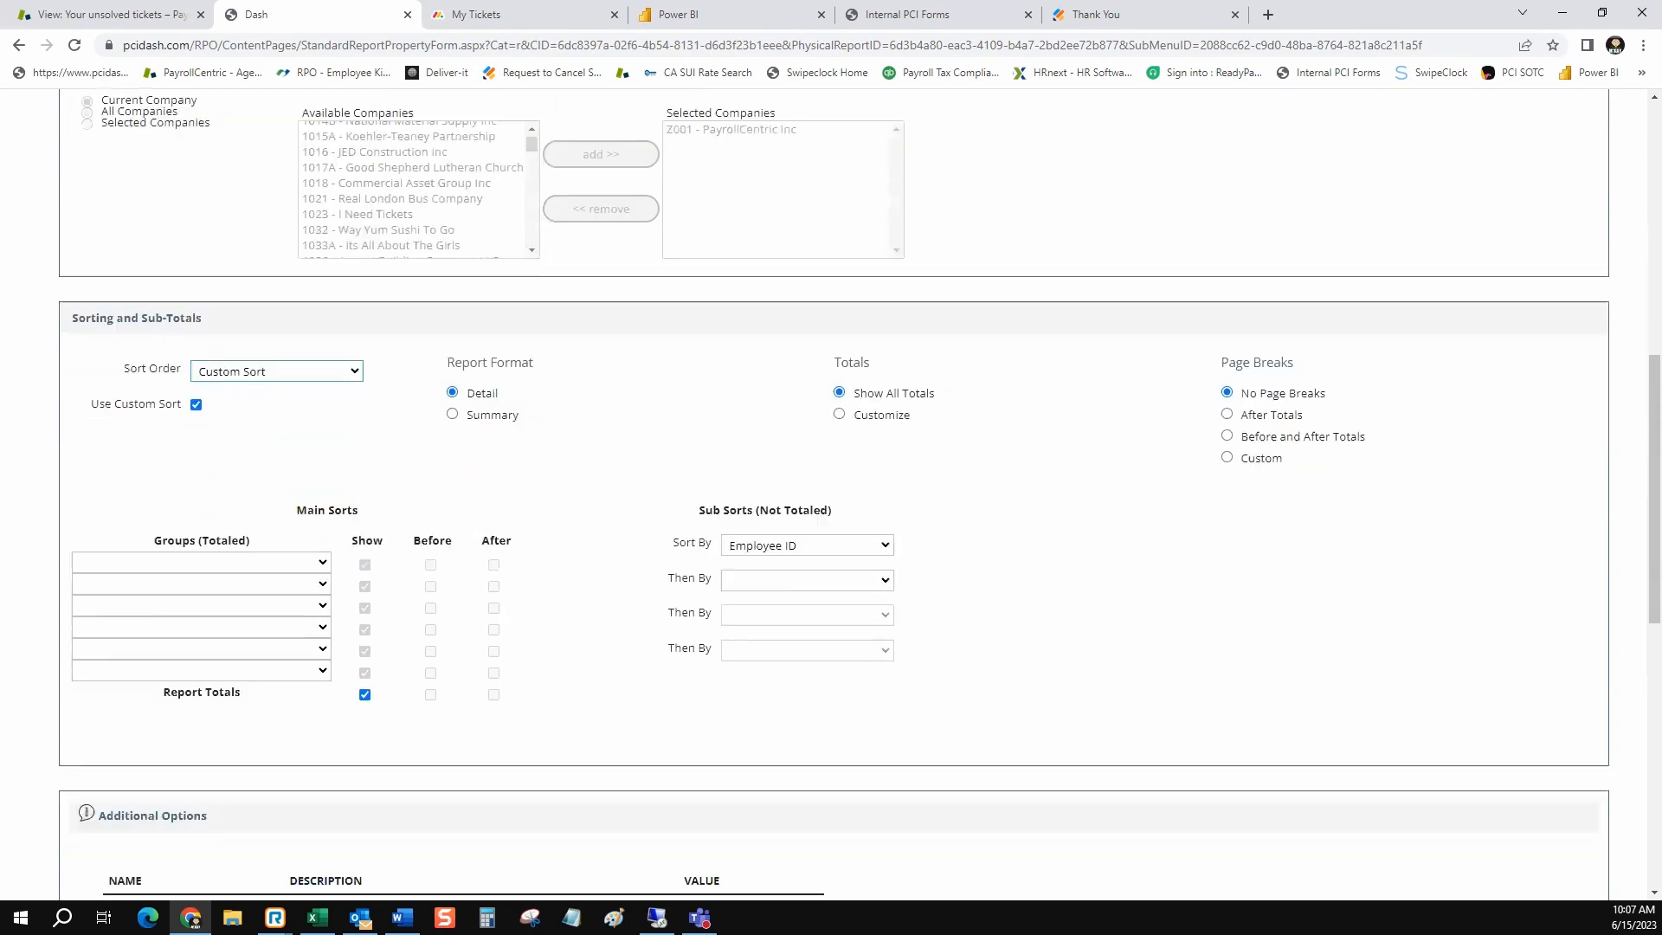
left_click(201, 542)
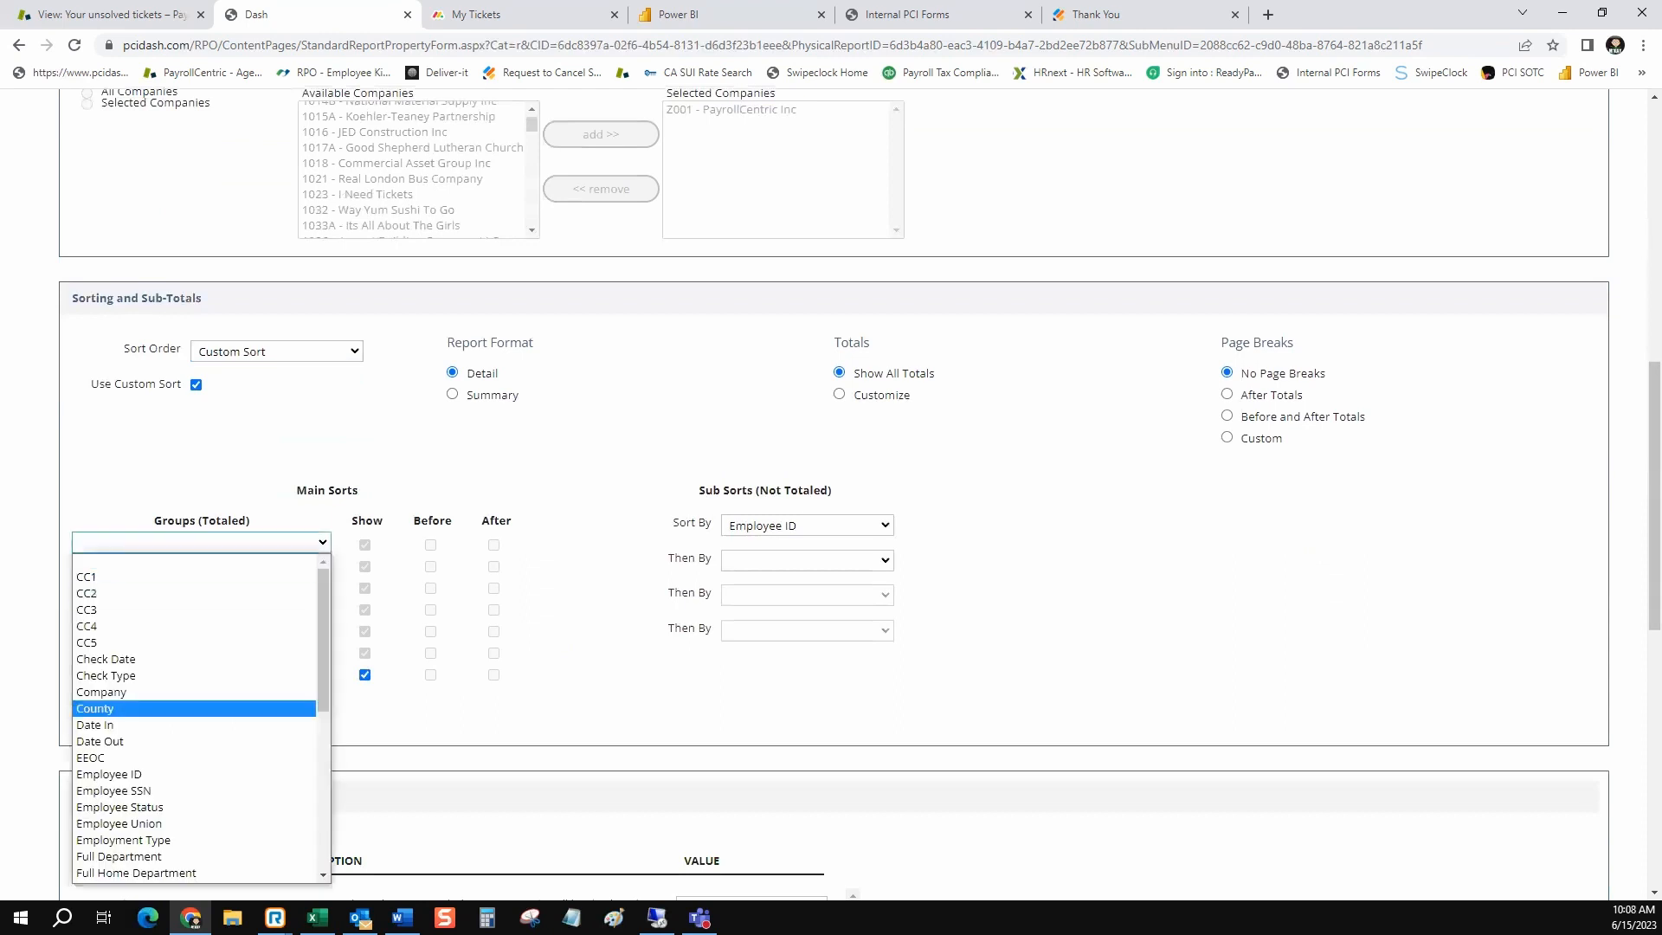
scroll(195, 719, "down", 5)
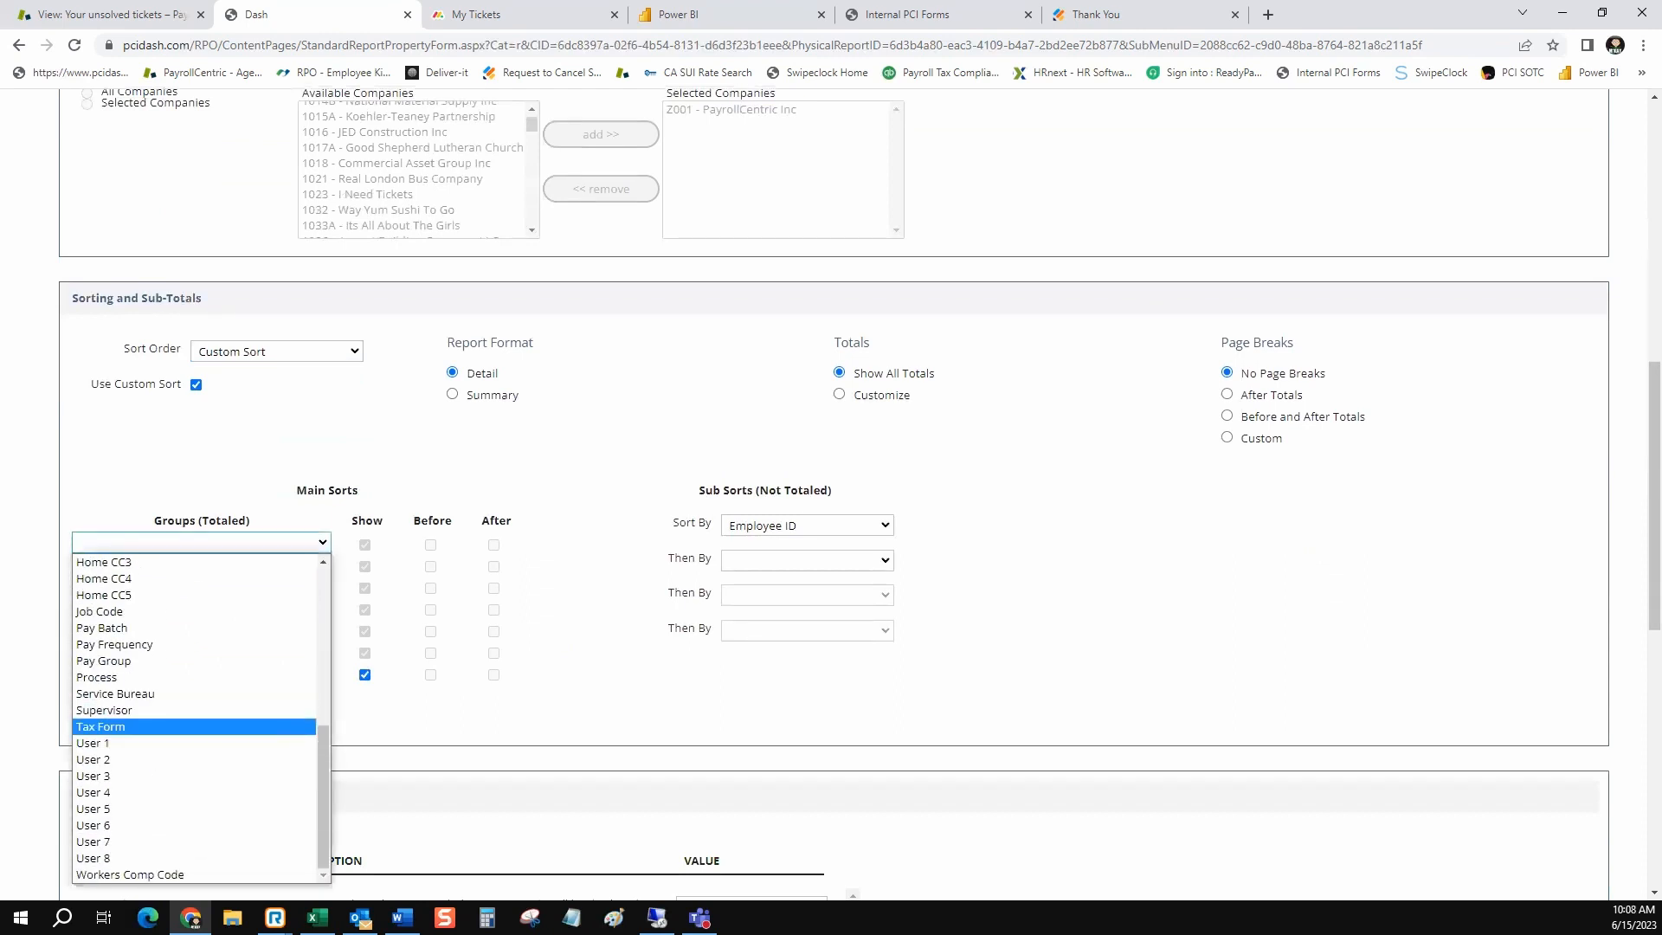
left_click(130, 727)
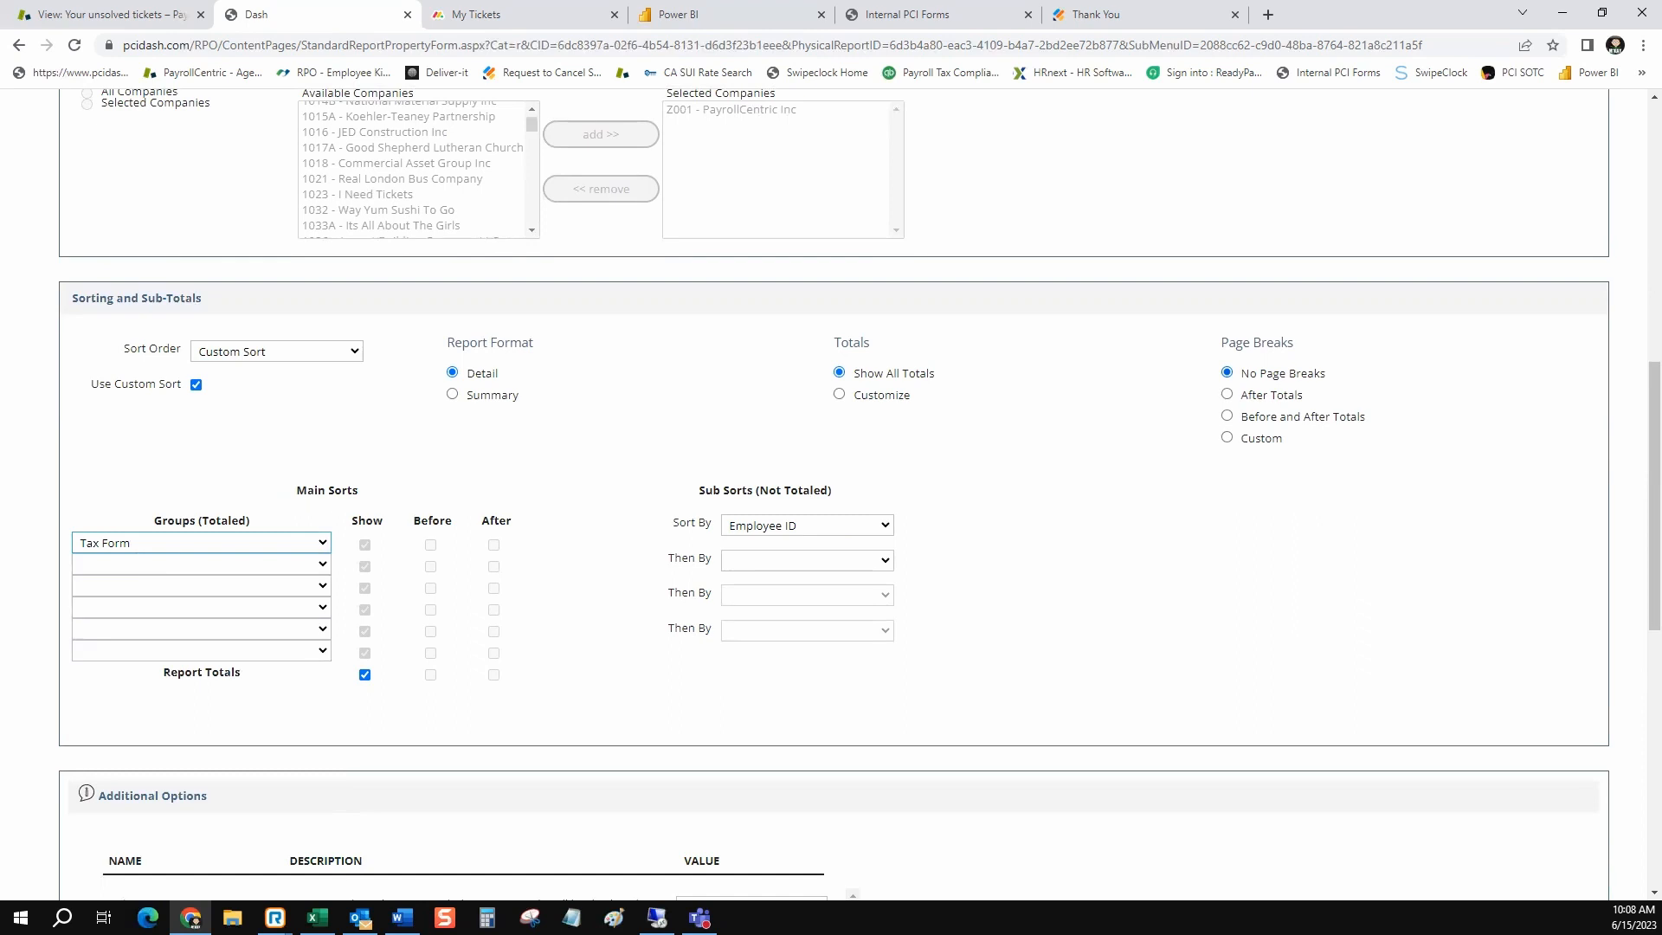
Set page breaks to After Totals and the first sub sort to Employee Name
left_click(1226, 394)
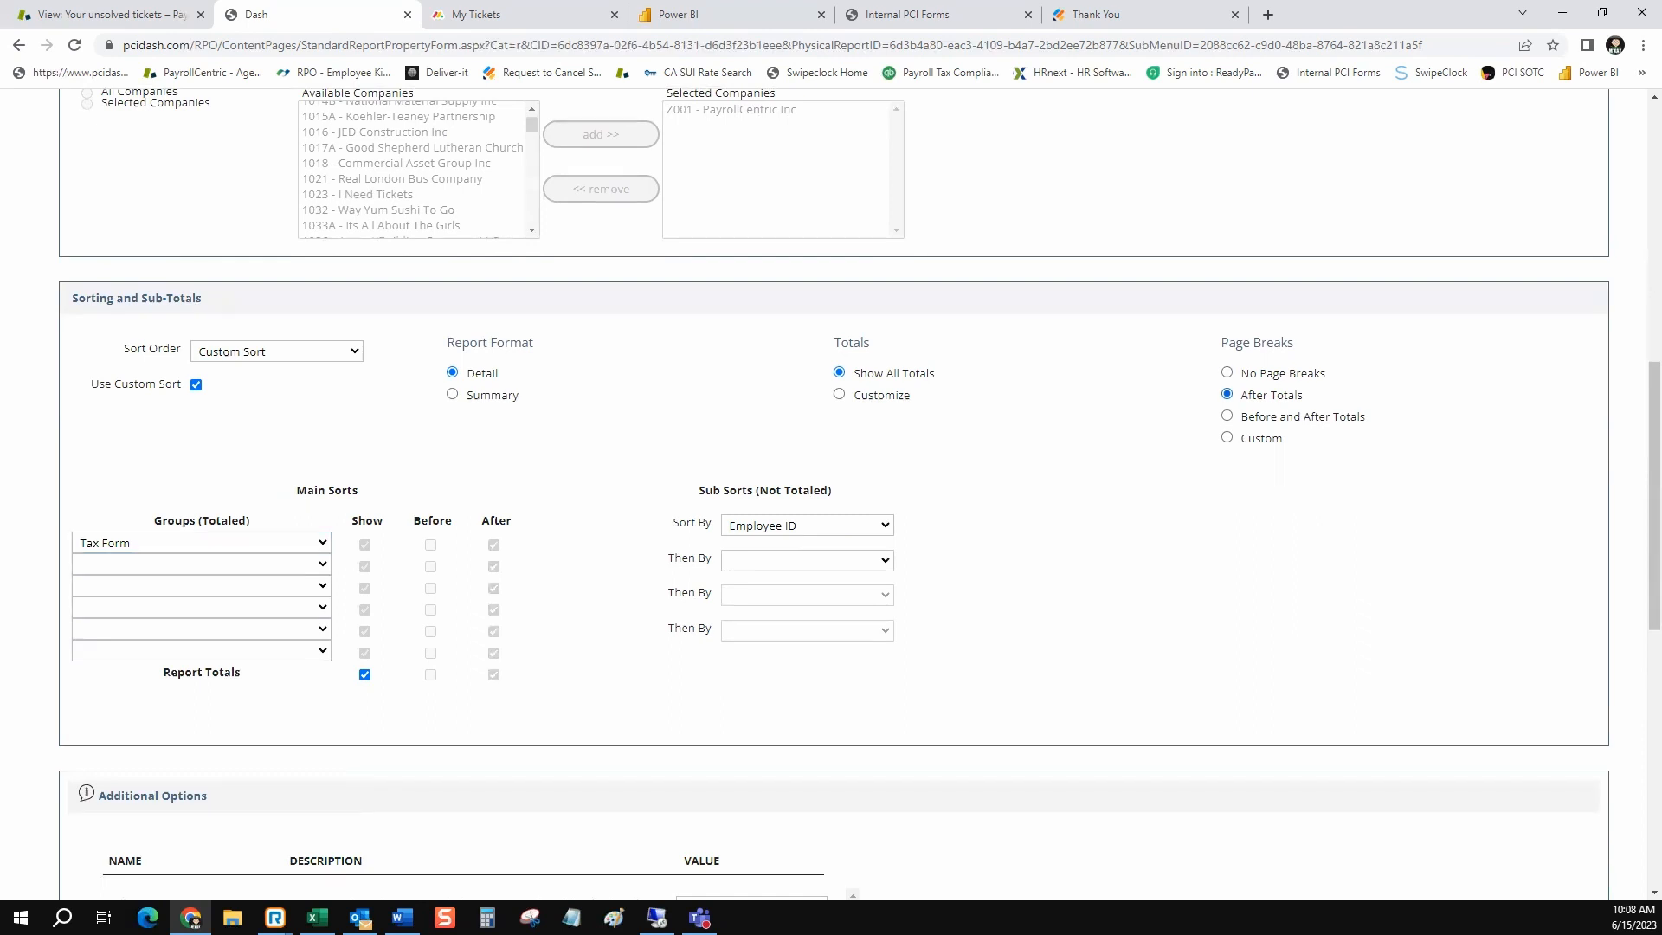
left_click(805, 525)
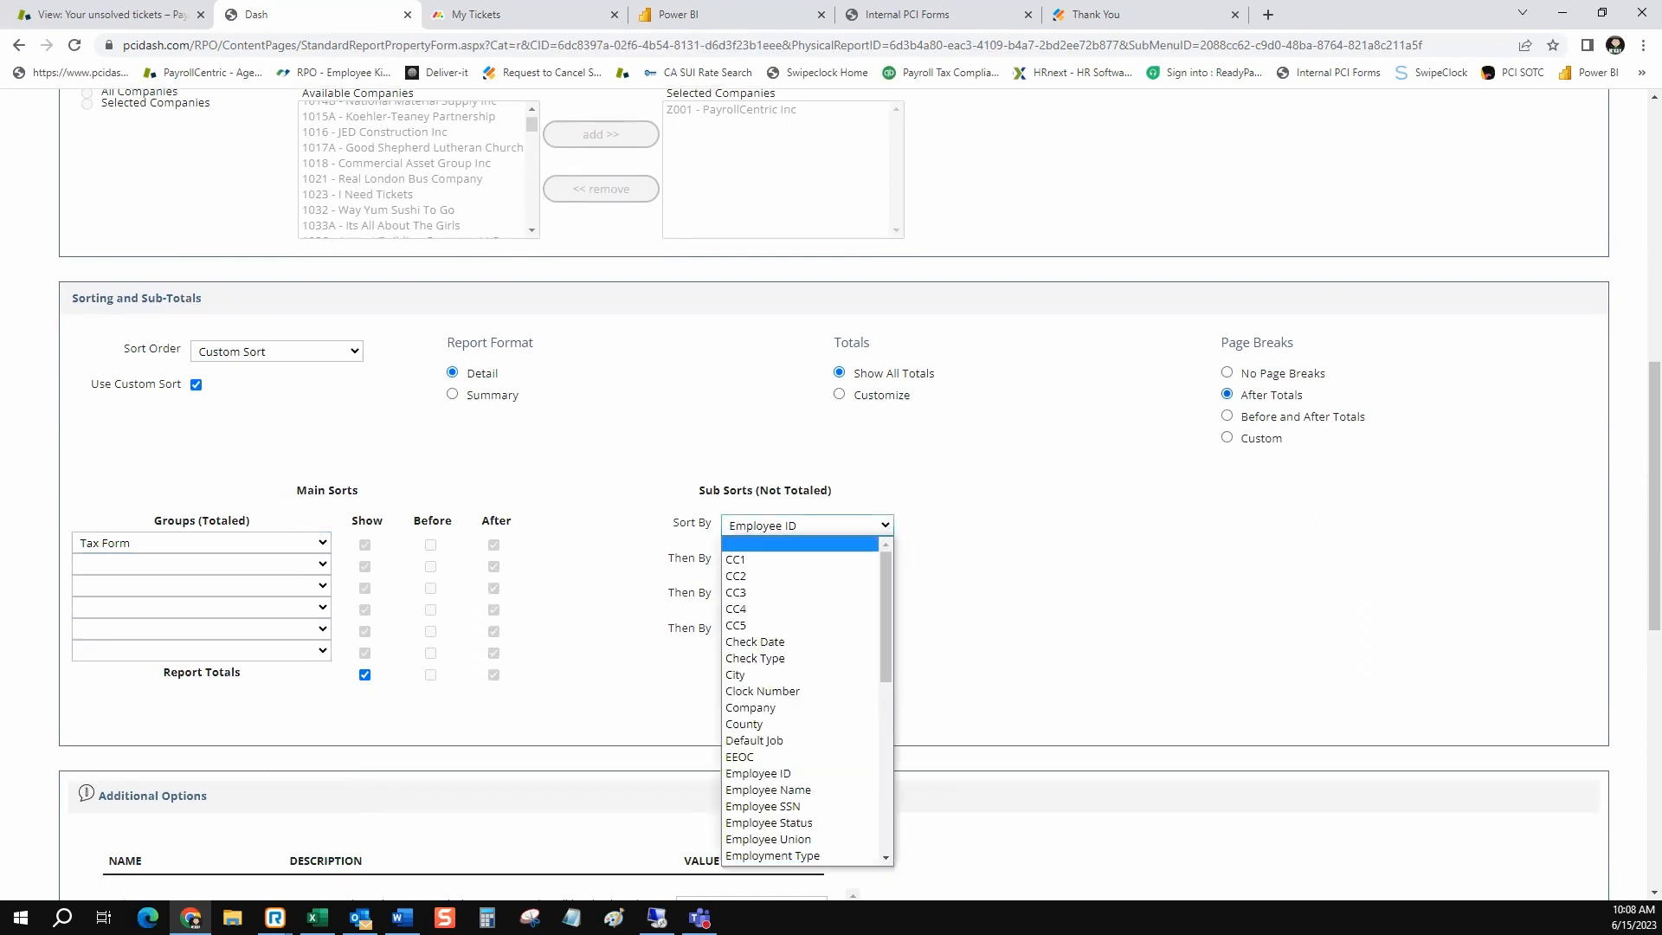
left_click(768, 789)
Set Employee Line 4 in the additional options to Tax Form
scroll(768, 789, "down", 1)
scroll(834, 495, "down", 3)
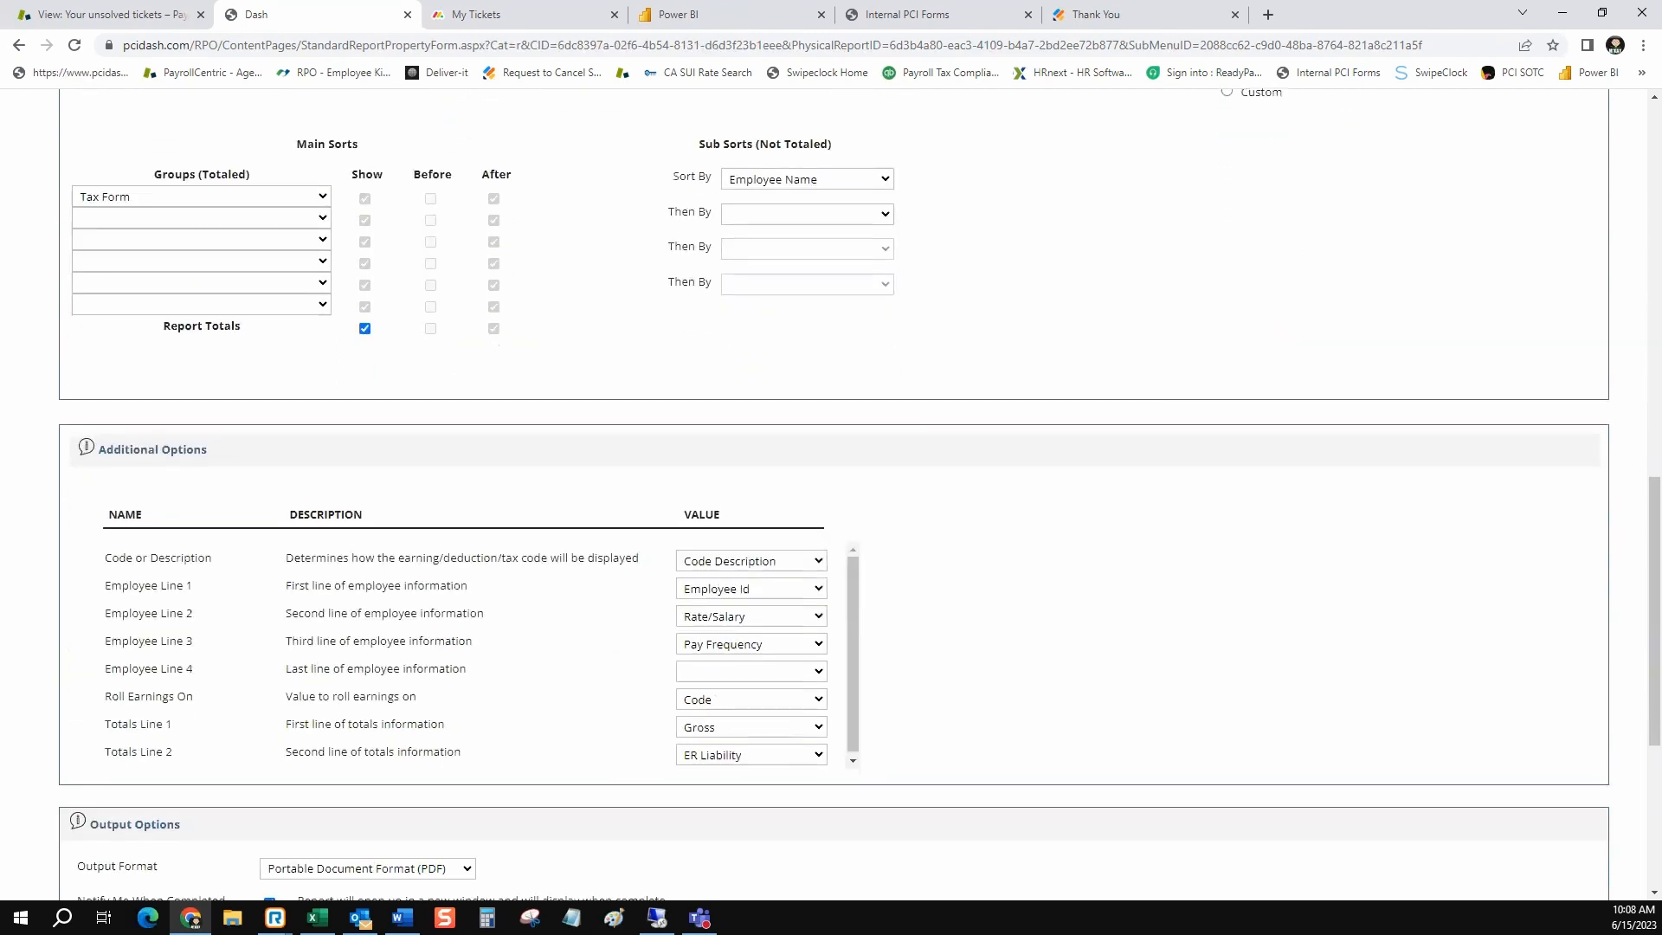
left_click_drag(468, 669, 304, 669)
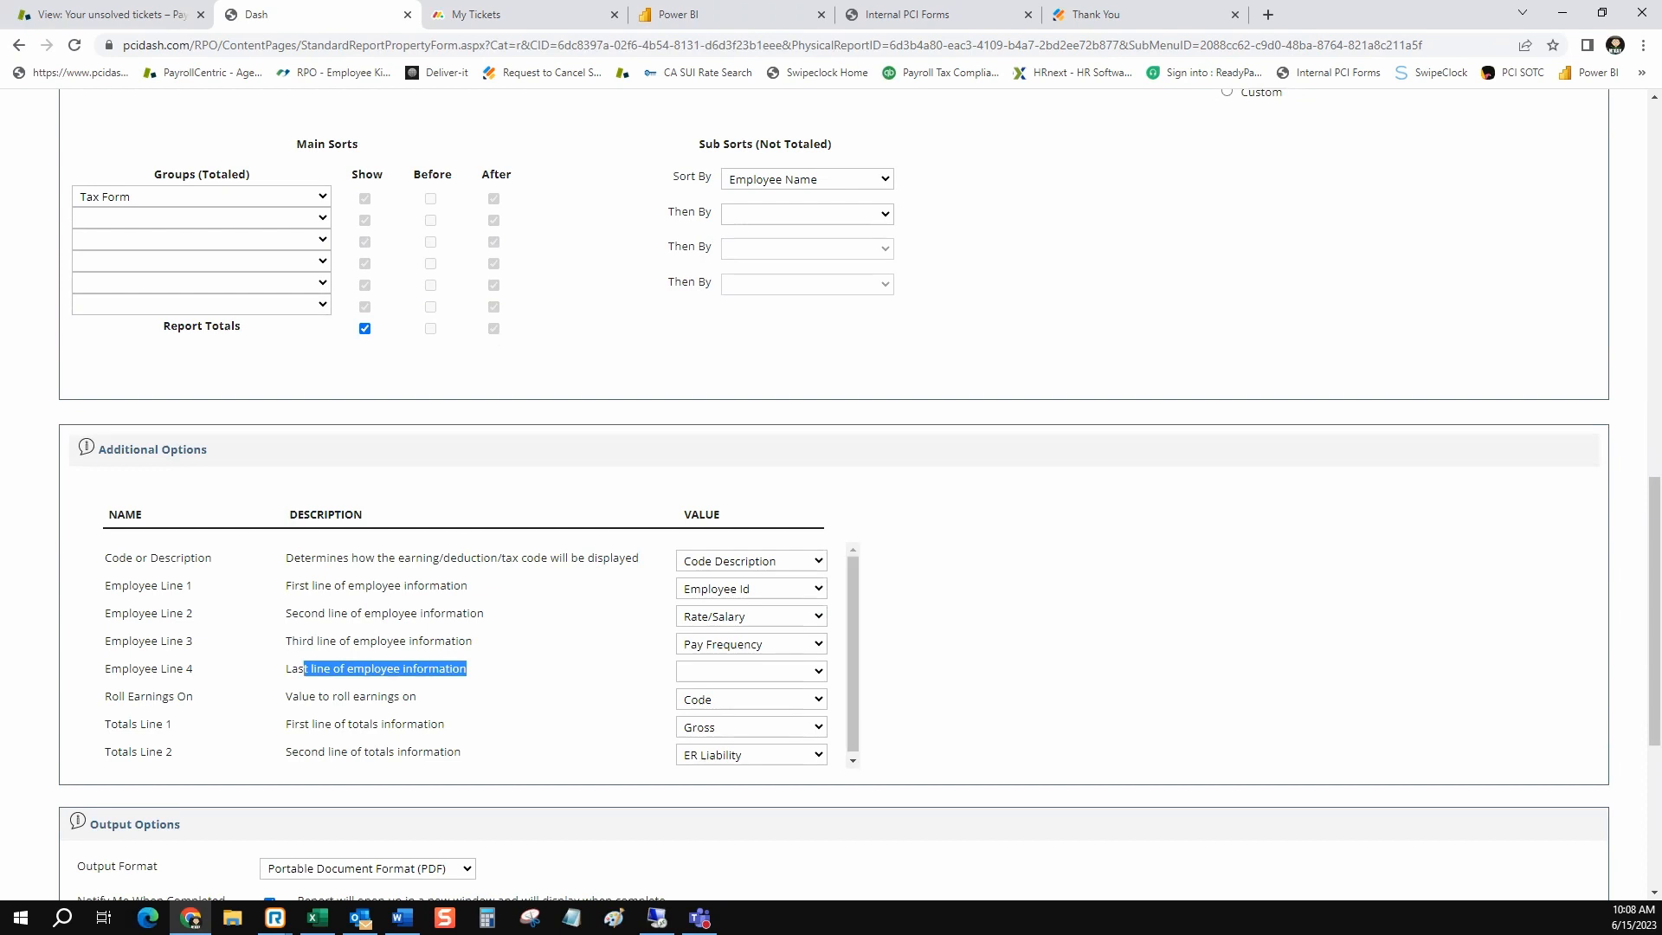
left_click(802, 672)
scroll(745, 493, "down", 10)
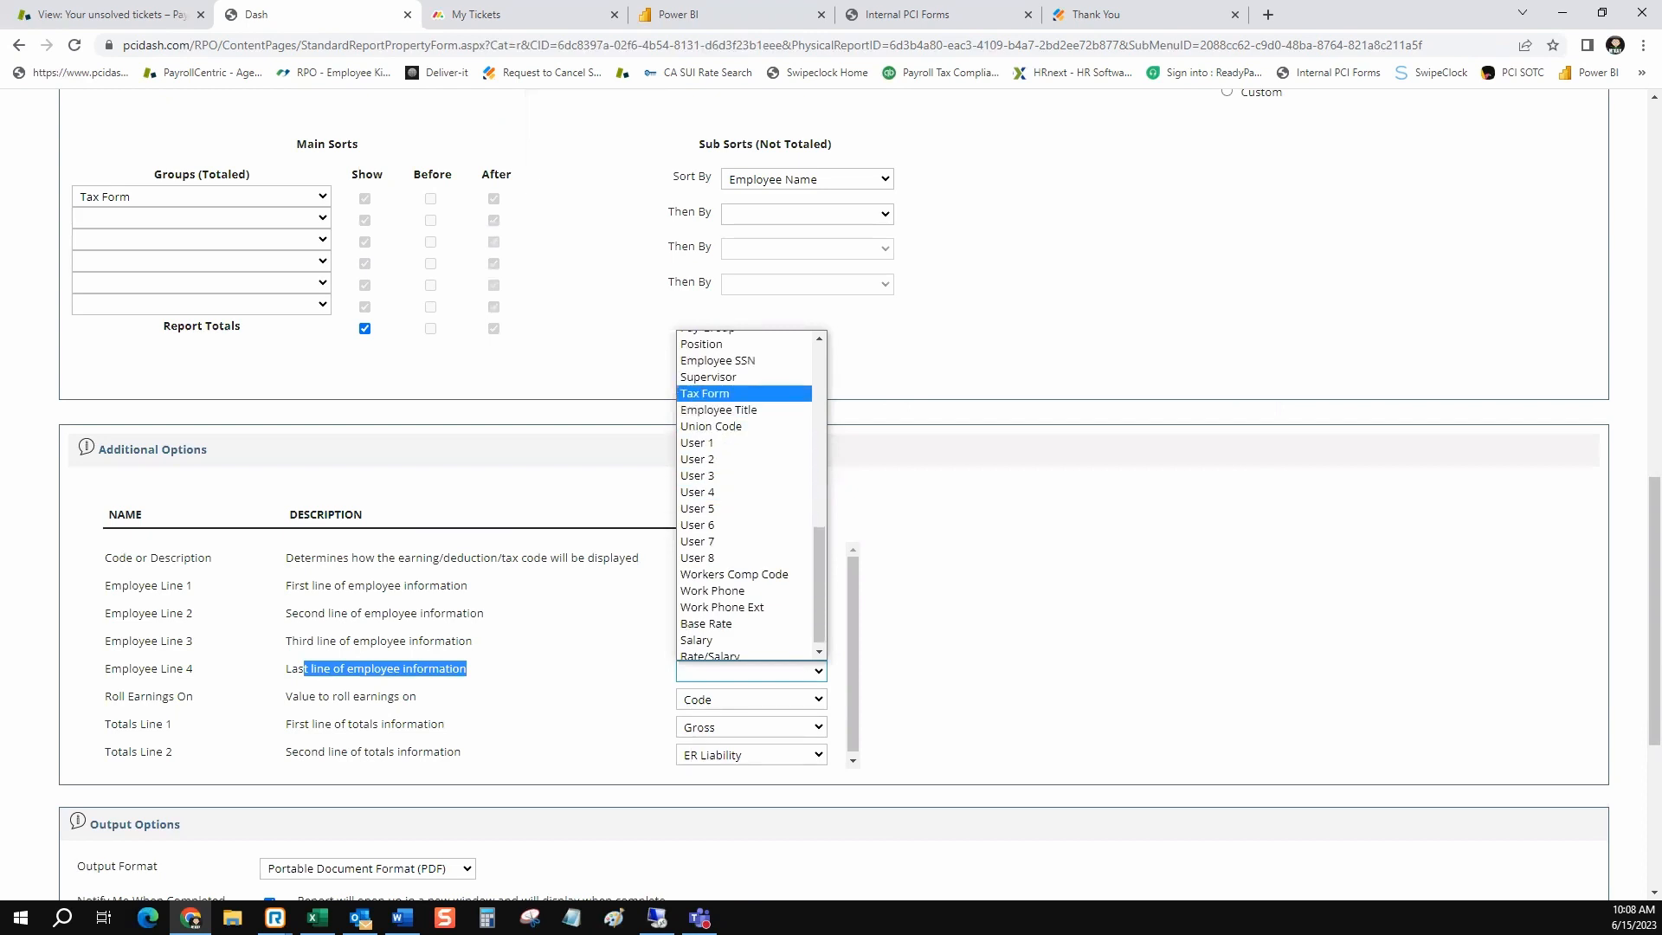
left_click(706, 394)
Save the report settings to Saved Company Reports under the title "Labor Distribution for WC Audit"
scroll(831, 494, "down", 5)
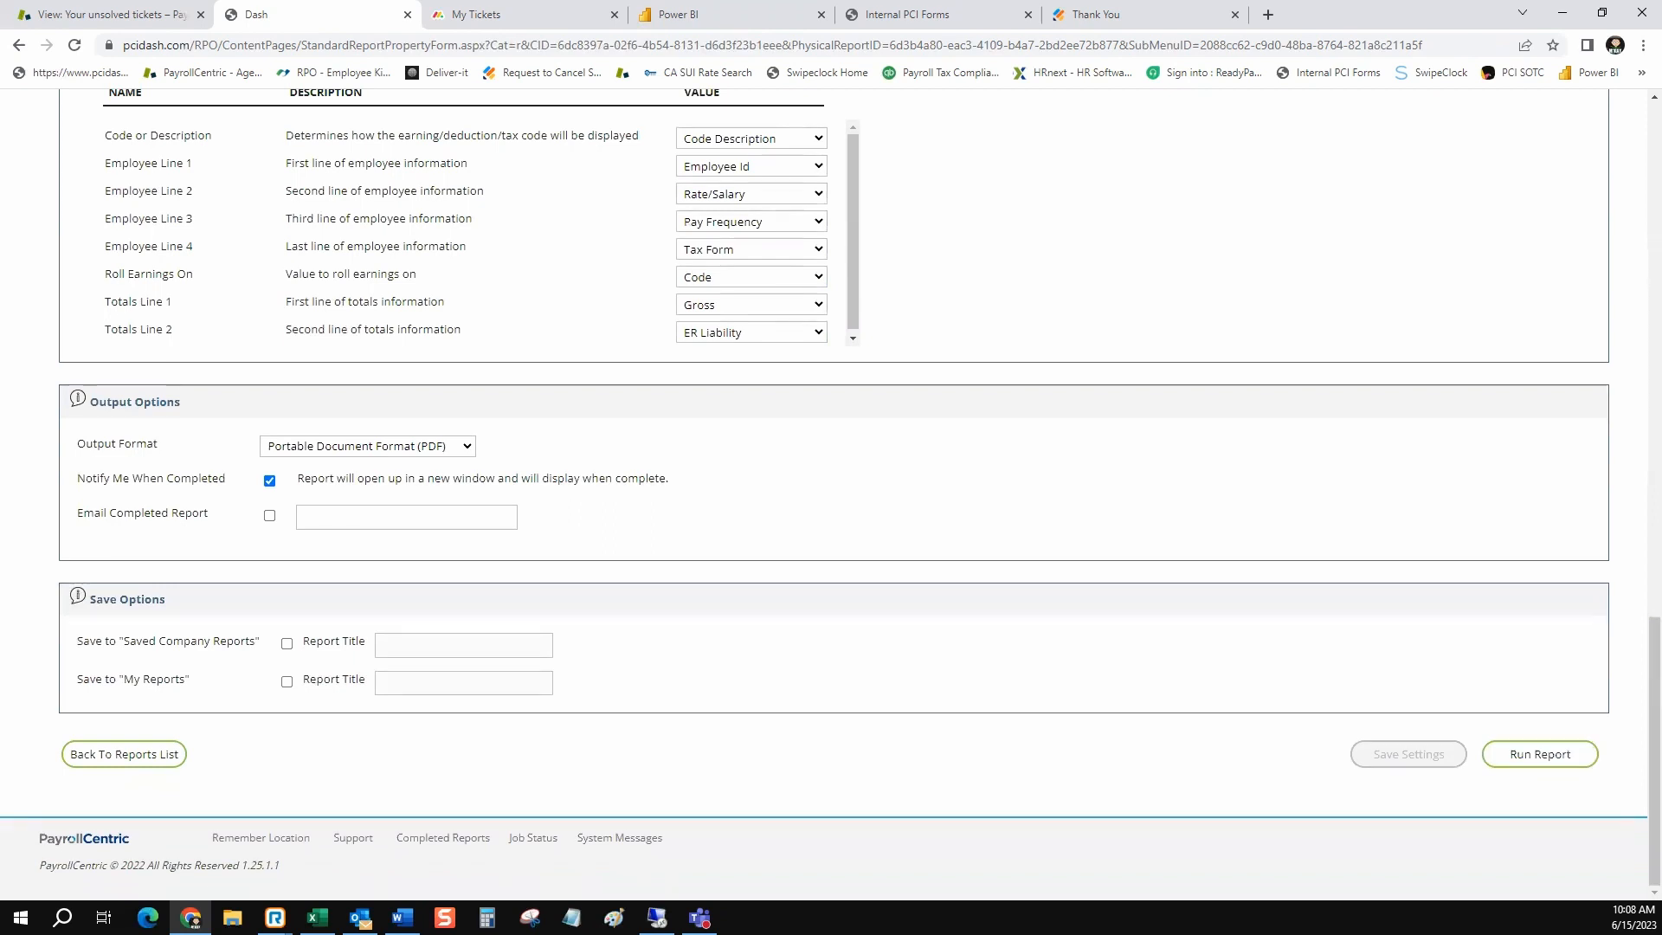
left_click(287, 644)
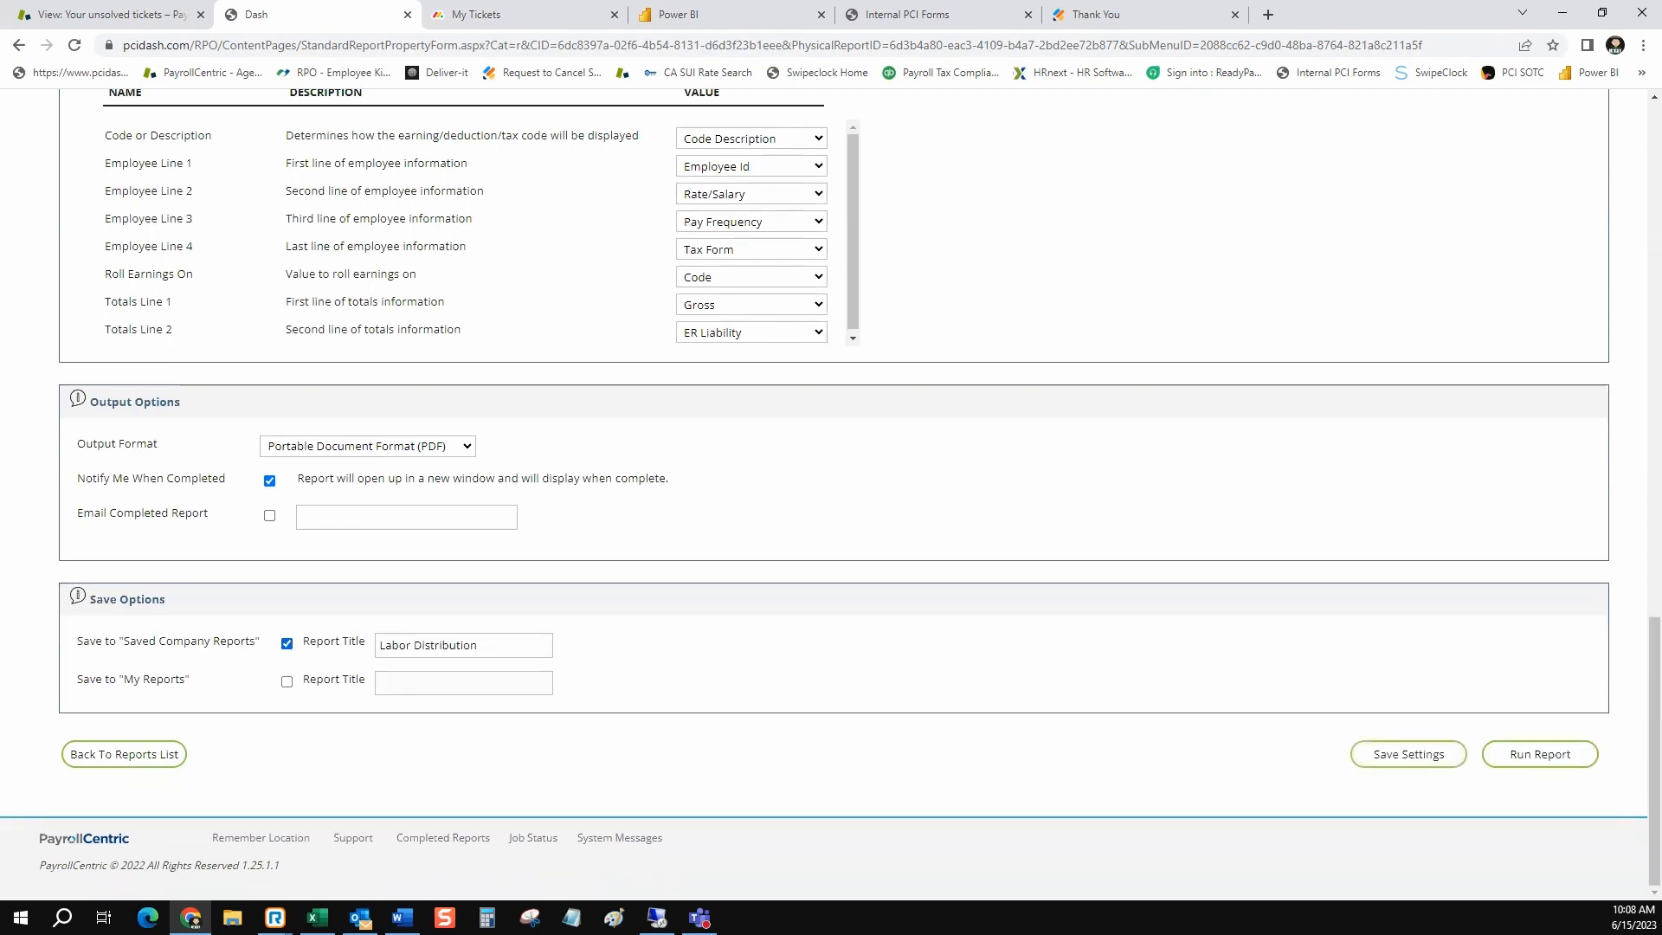
left_click(497, 646)
key("Down")
key("Return")
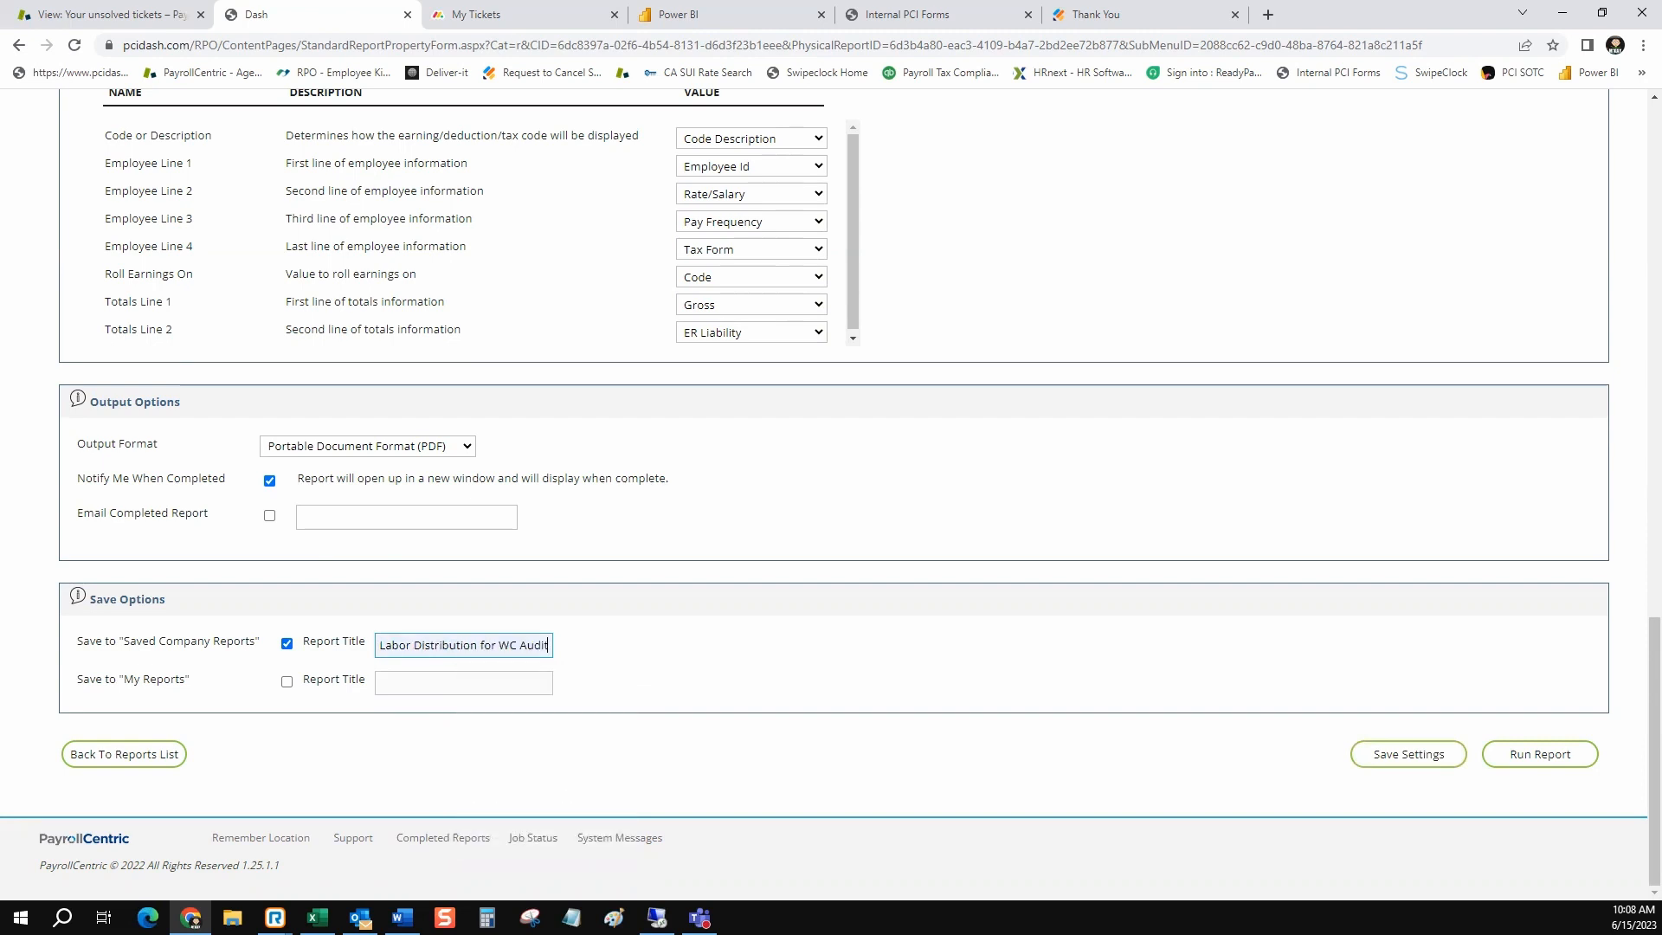
left_click(1409, 754)
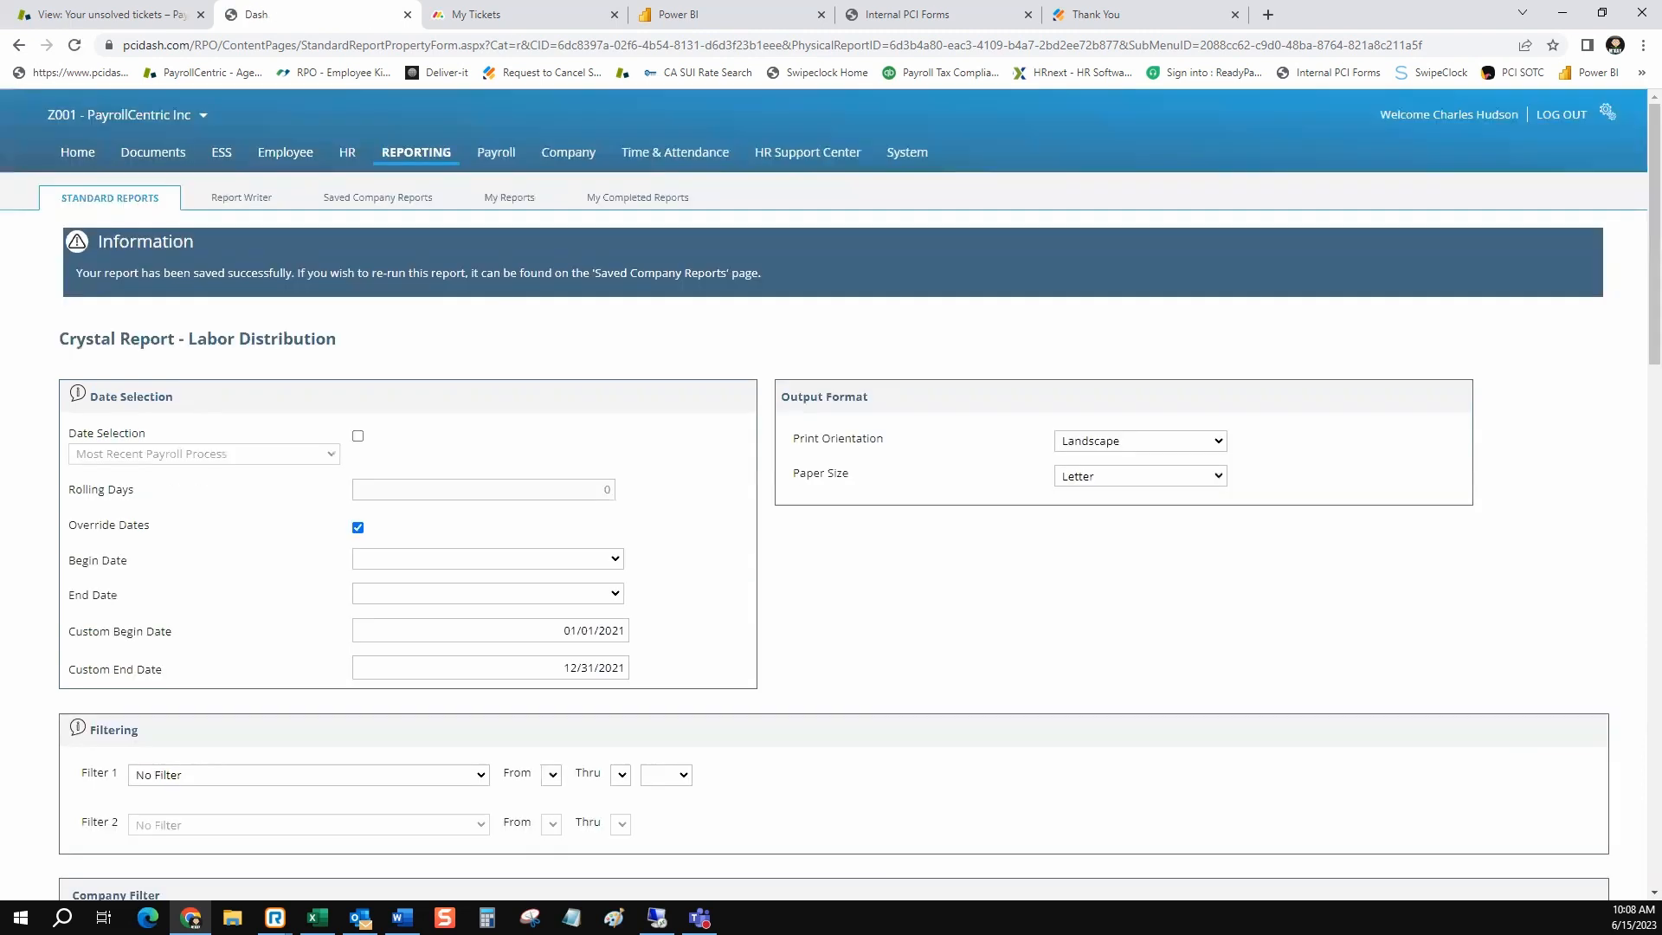
Look for the Labor Distribution for WC Audit report on the third page of the saved company reports
left_click(377, 197)
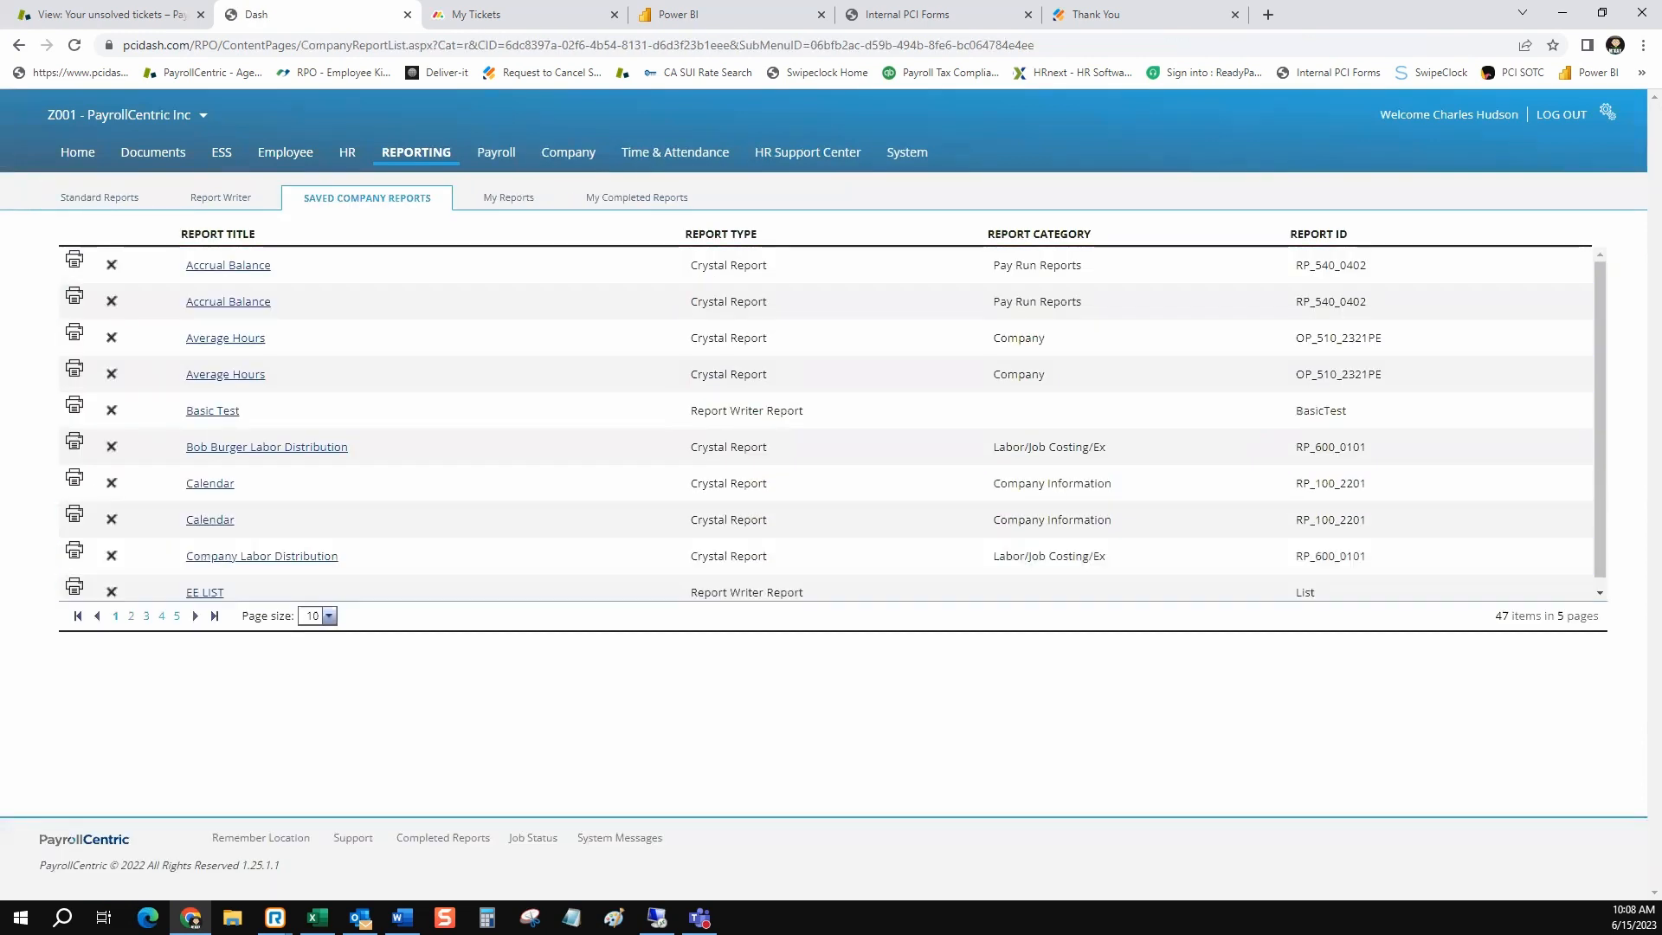
left_click(131, 616)
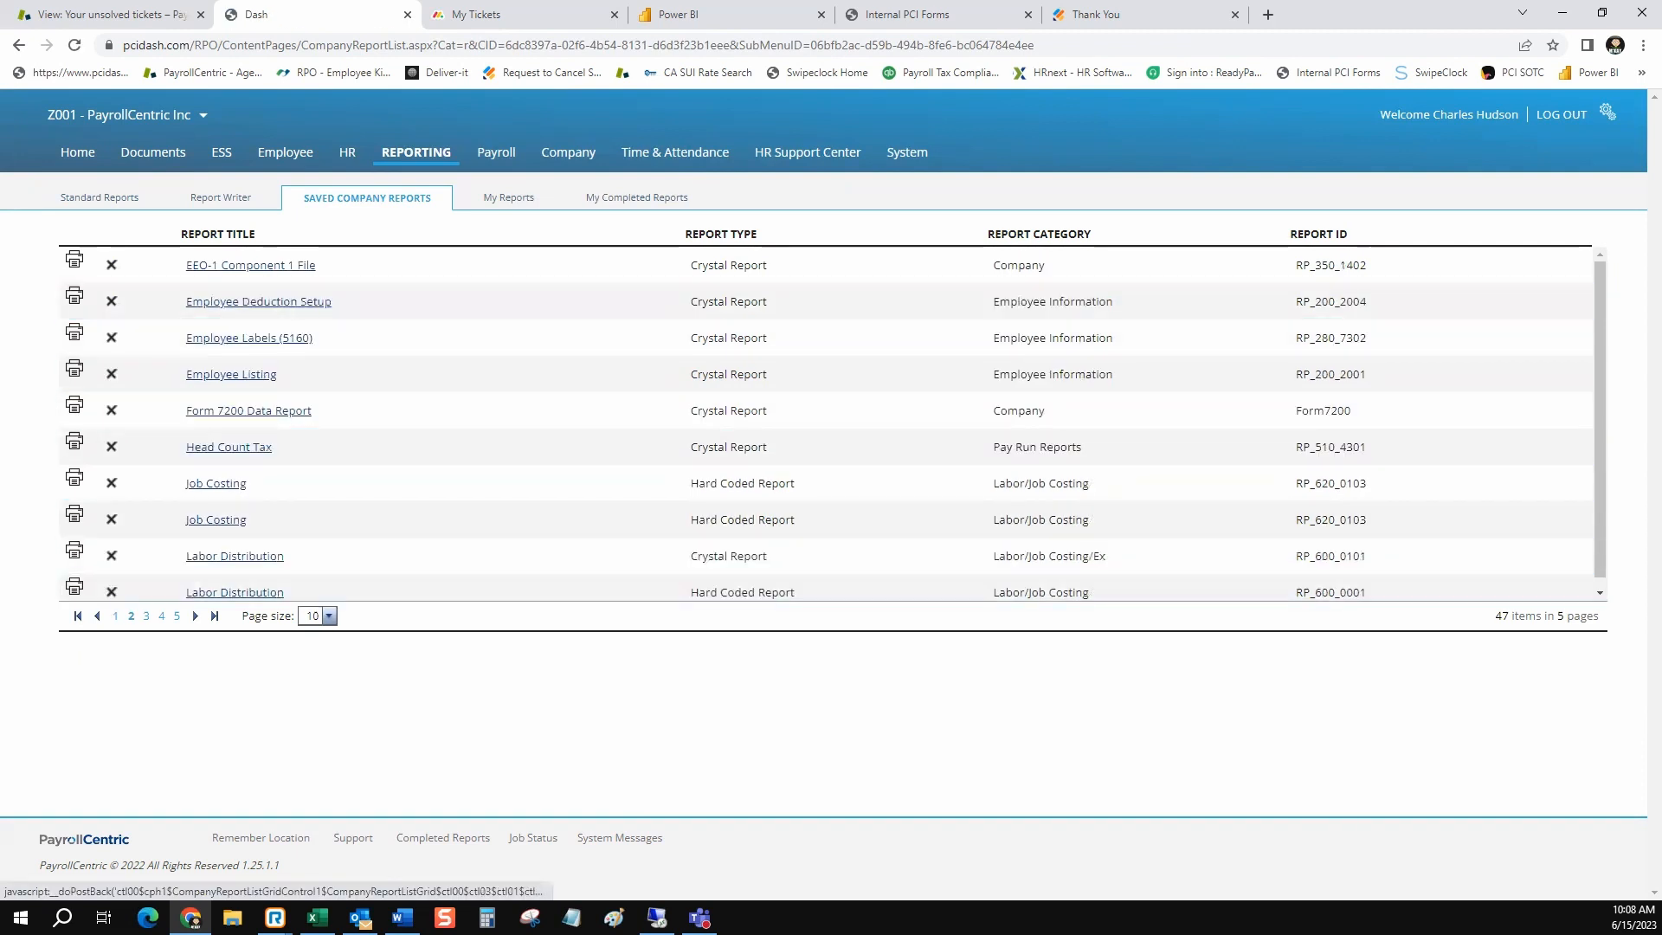
left_click(146, 616)
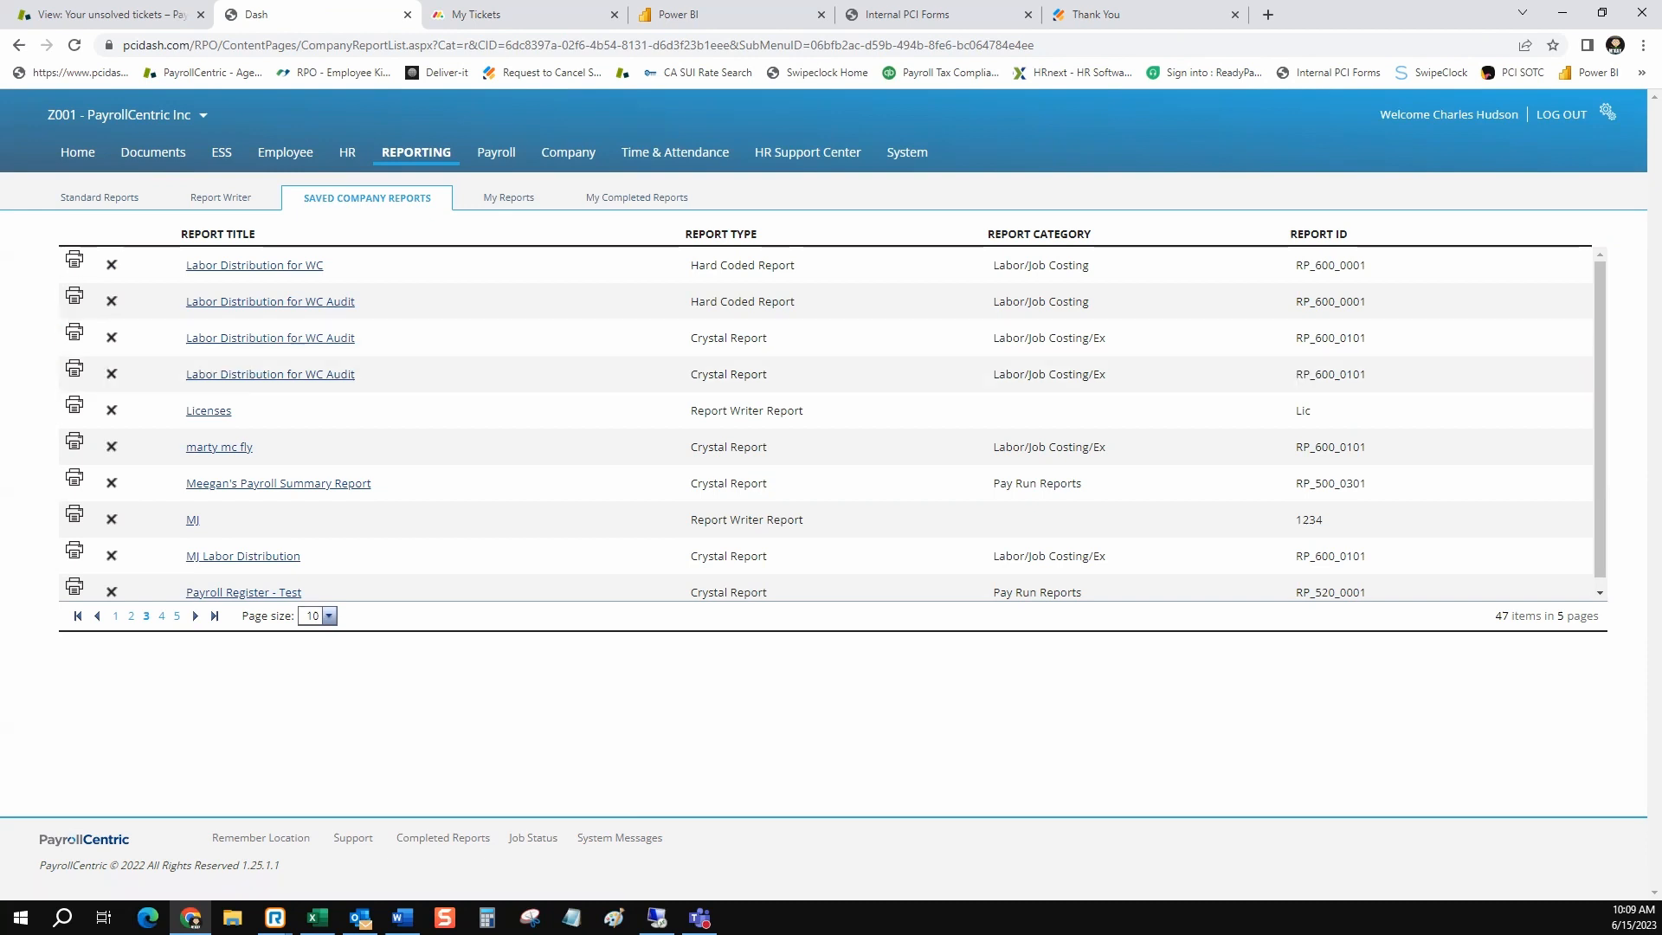
Select the scheduled payroll with check date 06/16/2023 and start it
left_click(496, 153)
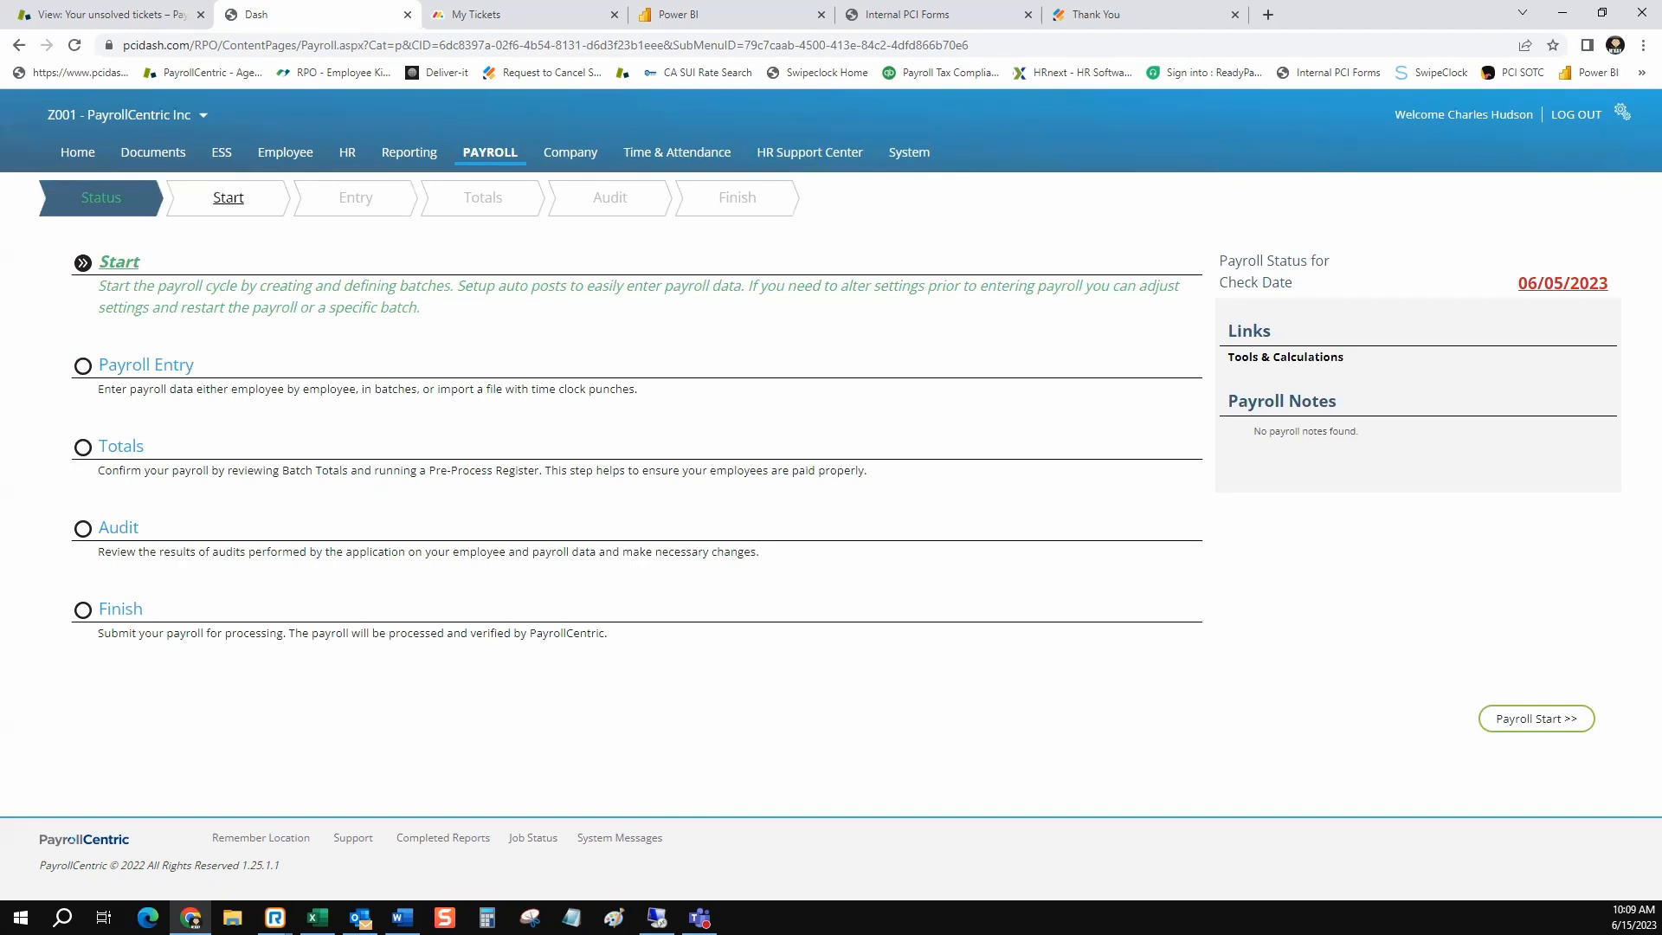
left_click(229, 197)
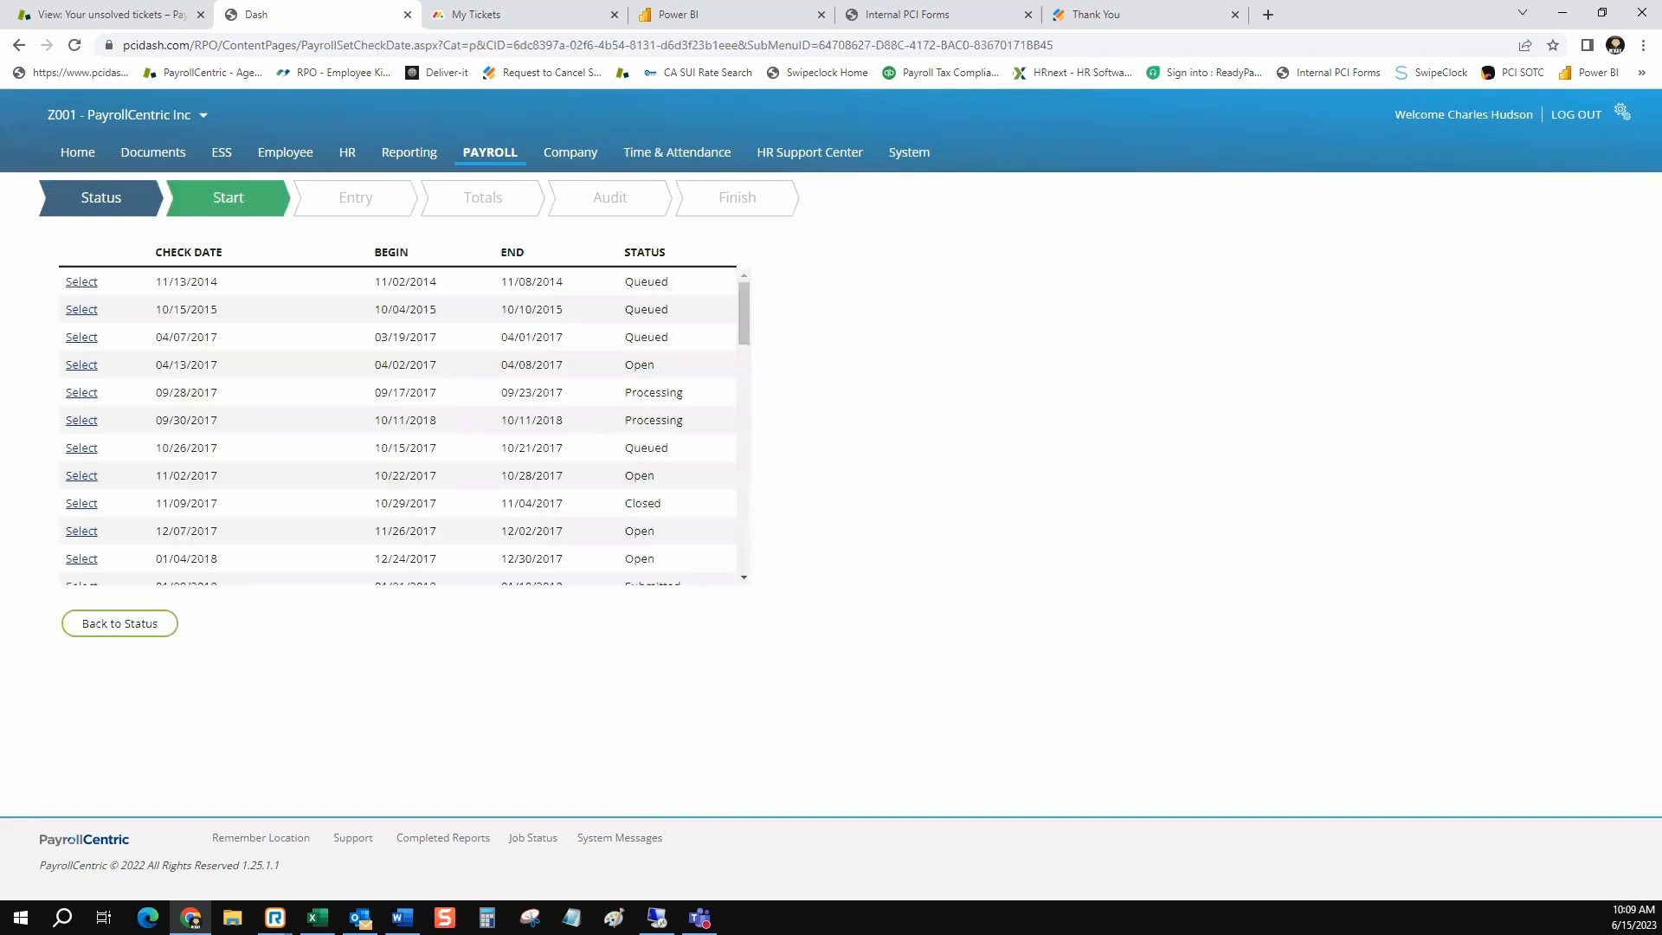
scroll(398, 426, "down", 6)
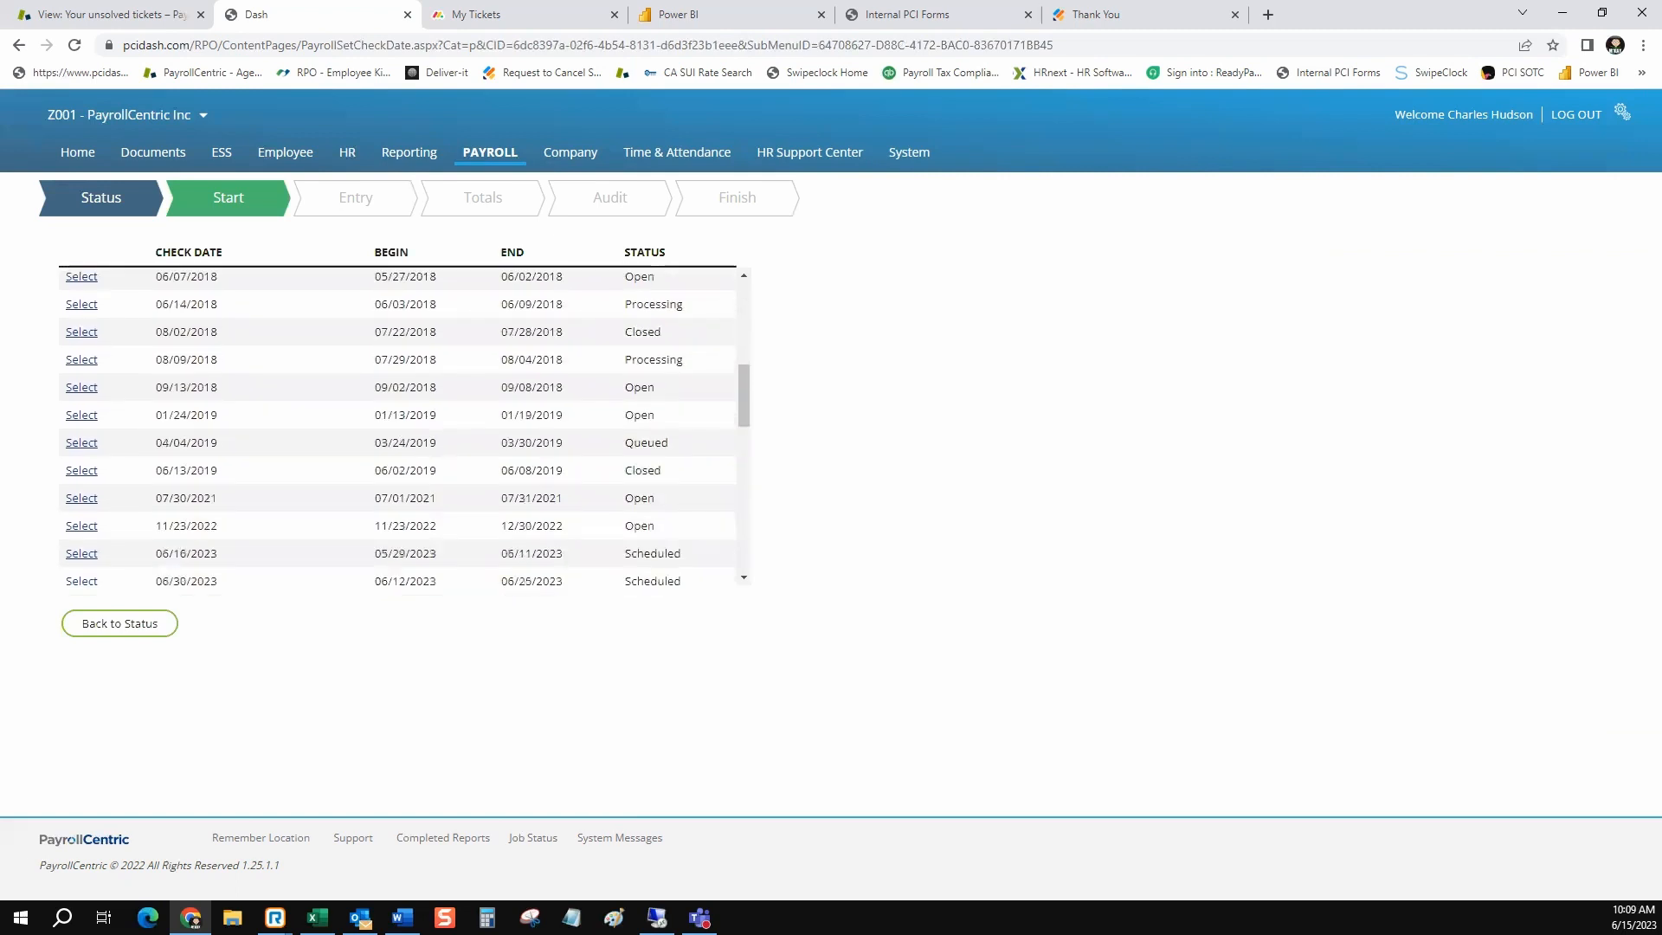
left_click(81, 455)
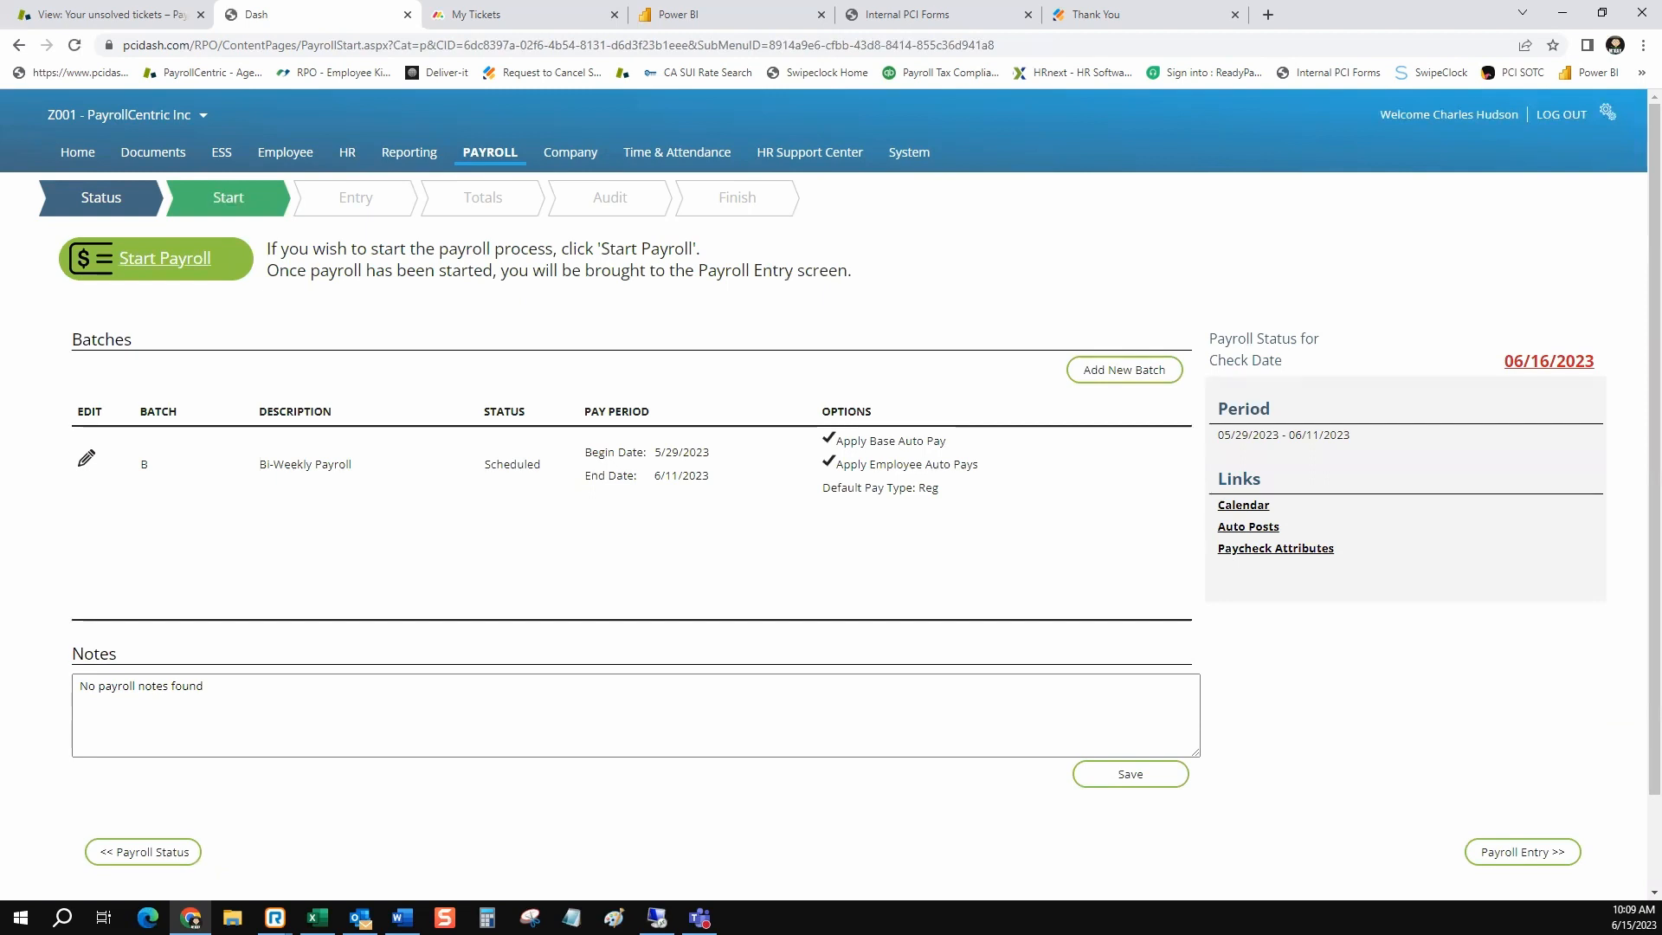
left_click(165, 258)
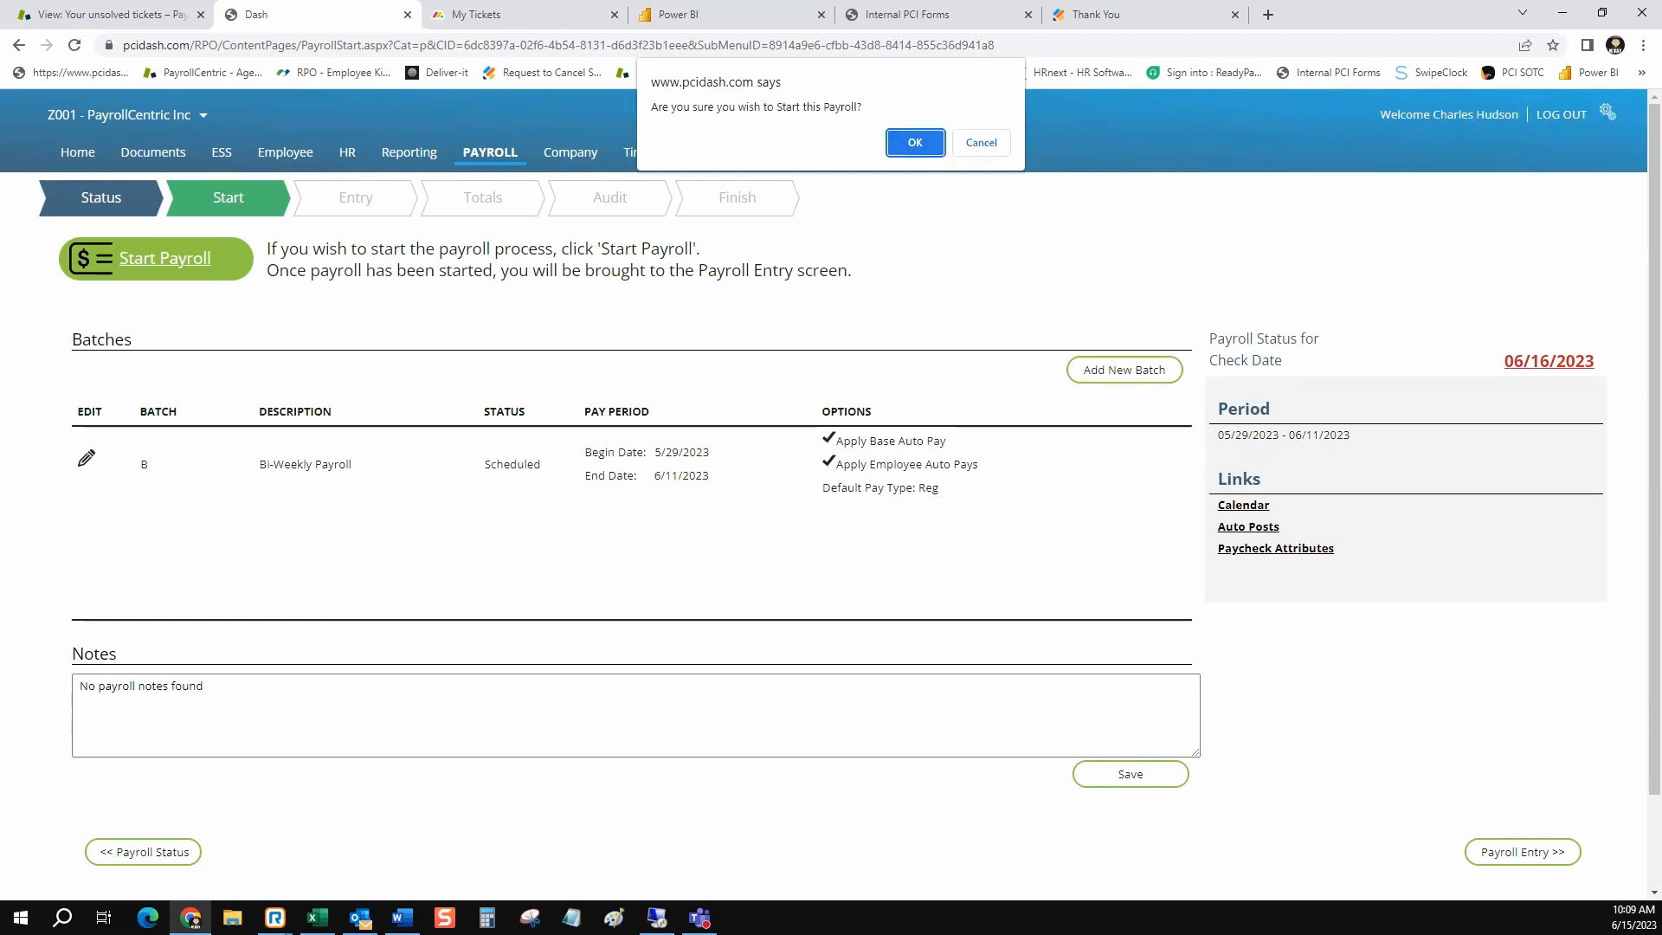
key("Return")
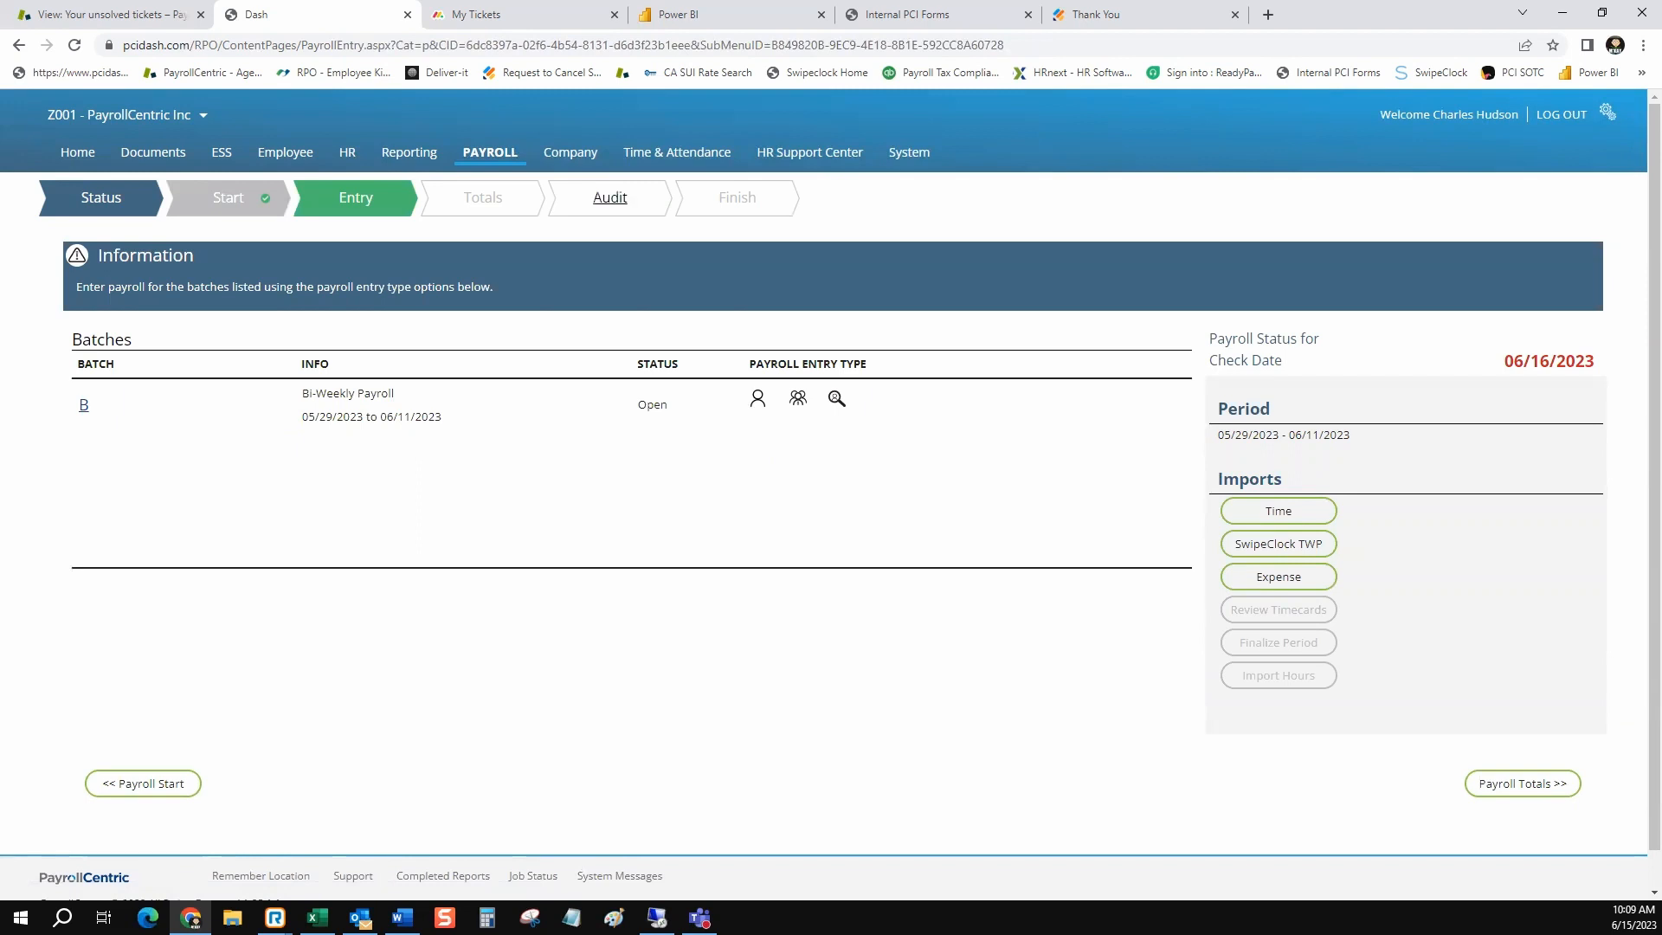
Run the payroll audit for check date 06/16/2023 and read the results under Review
left_click(610, 198)
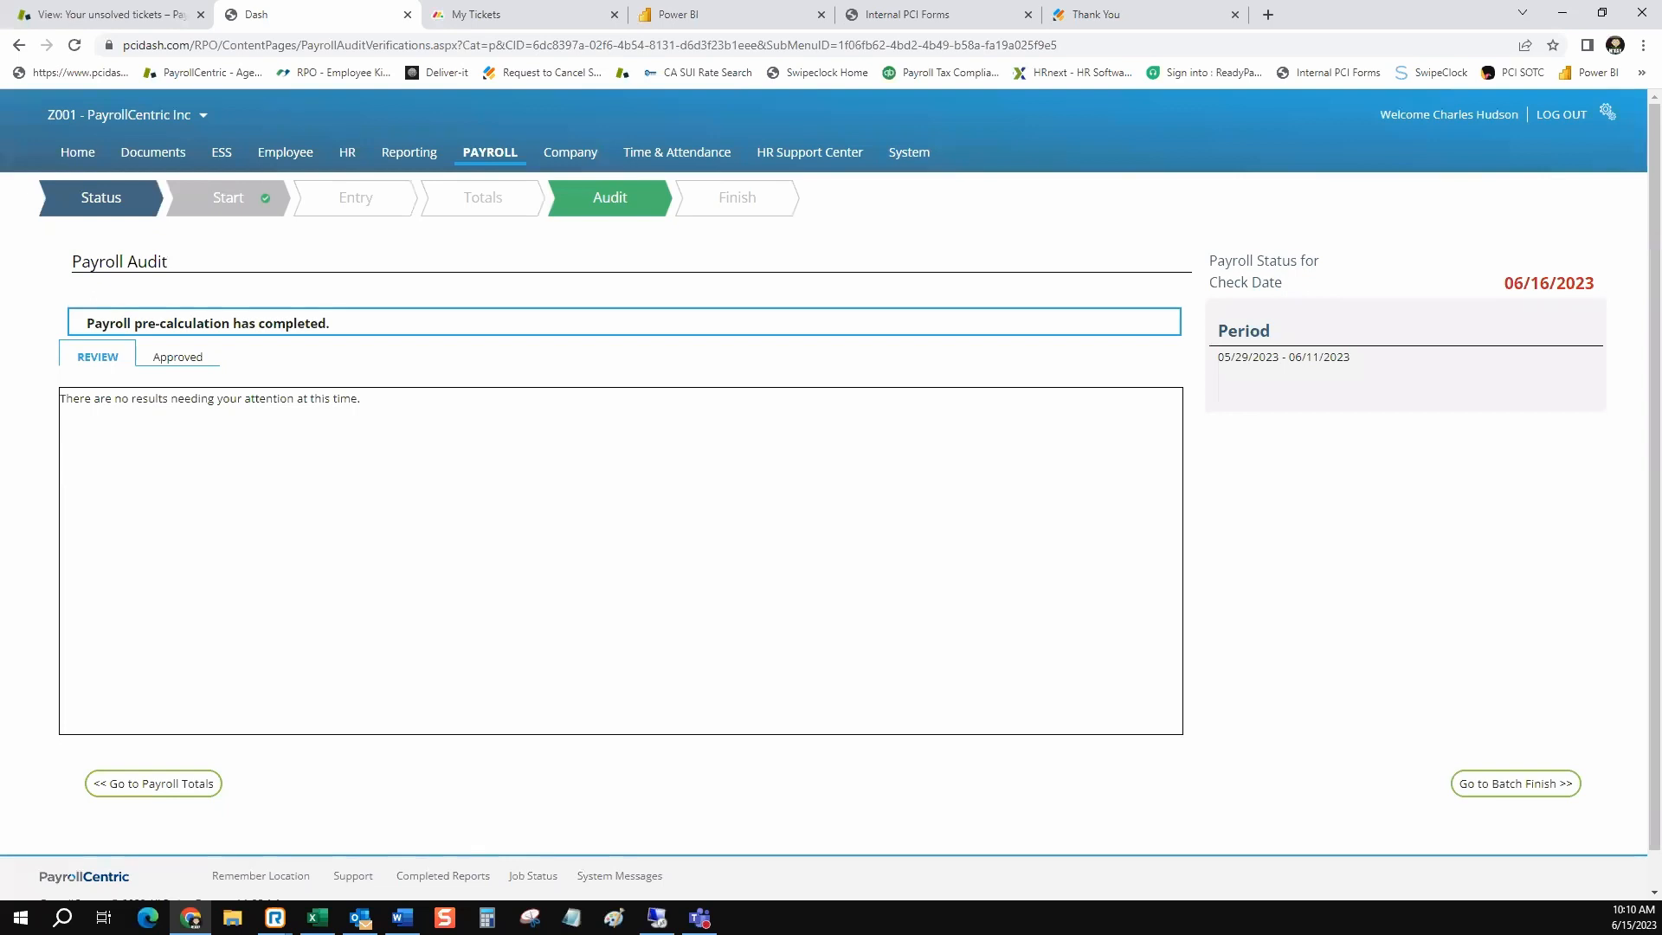
left_click_drag(361, 398, 60, 399)
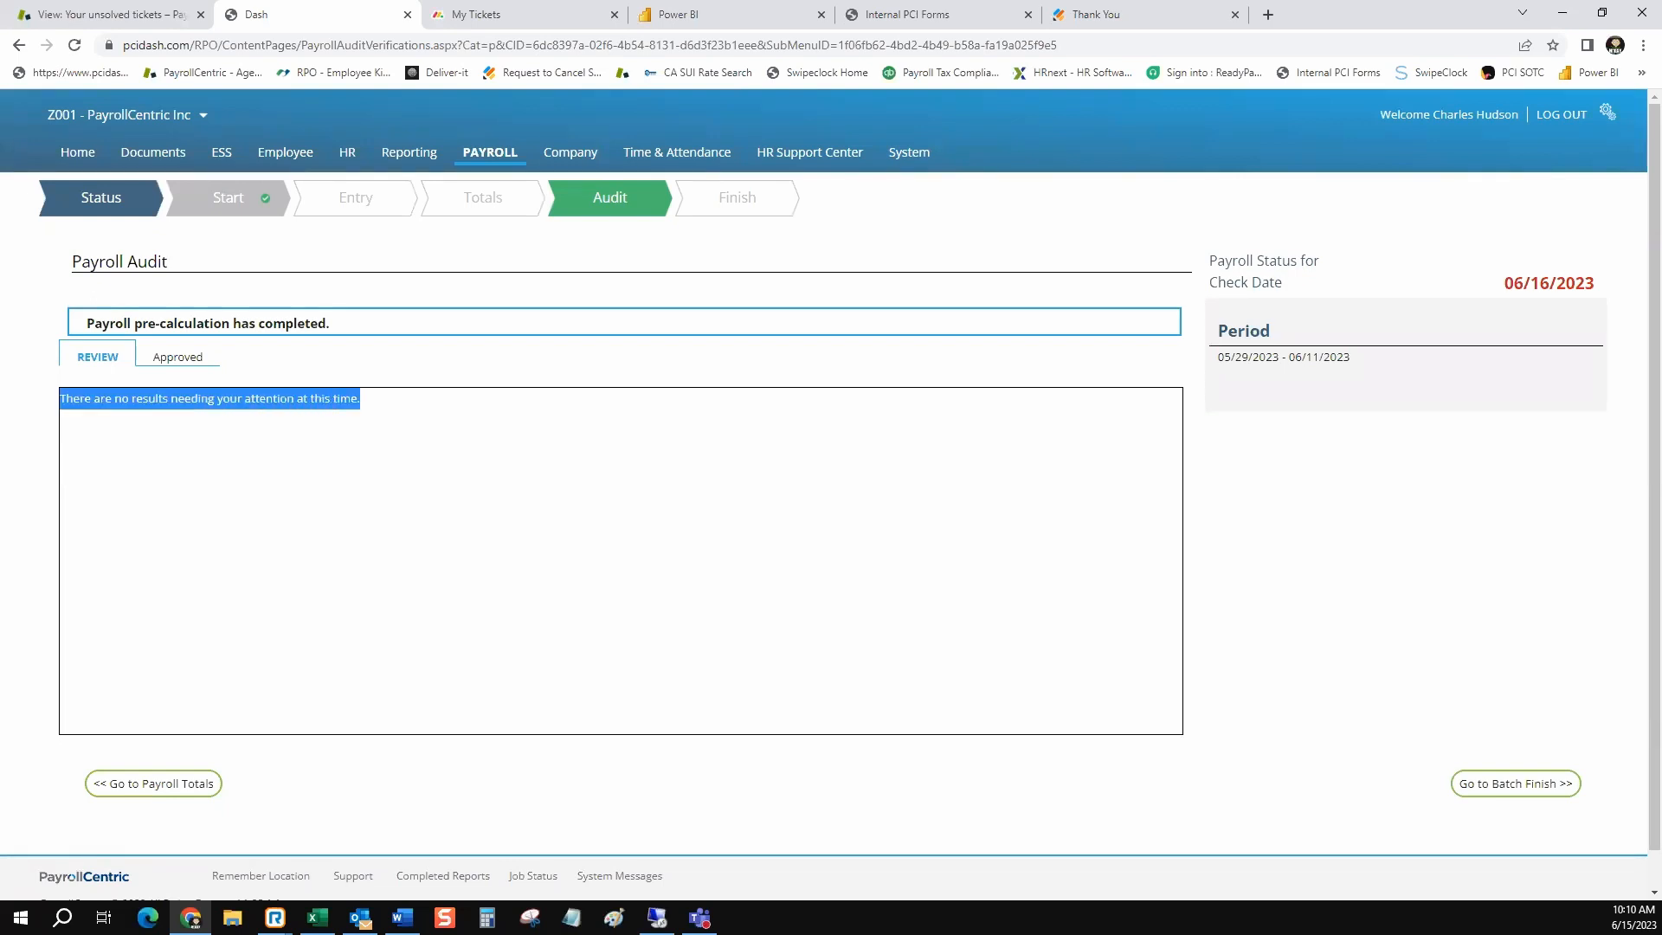
left_click(260, 467)
Check the Finish stage for outstanding payroll audit requirements, then return to the Audit stage
left_click(737, 197)
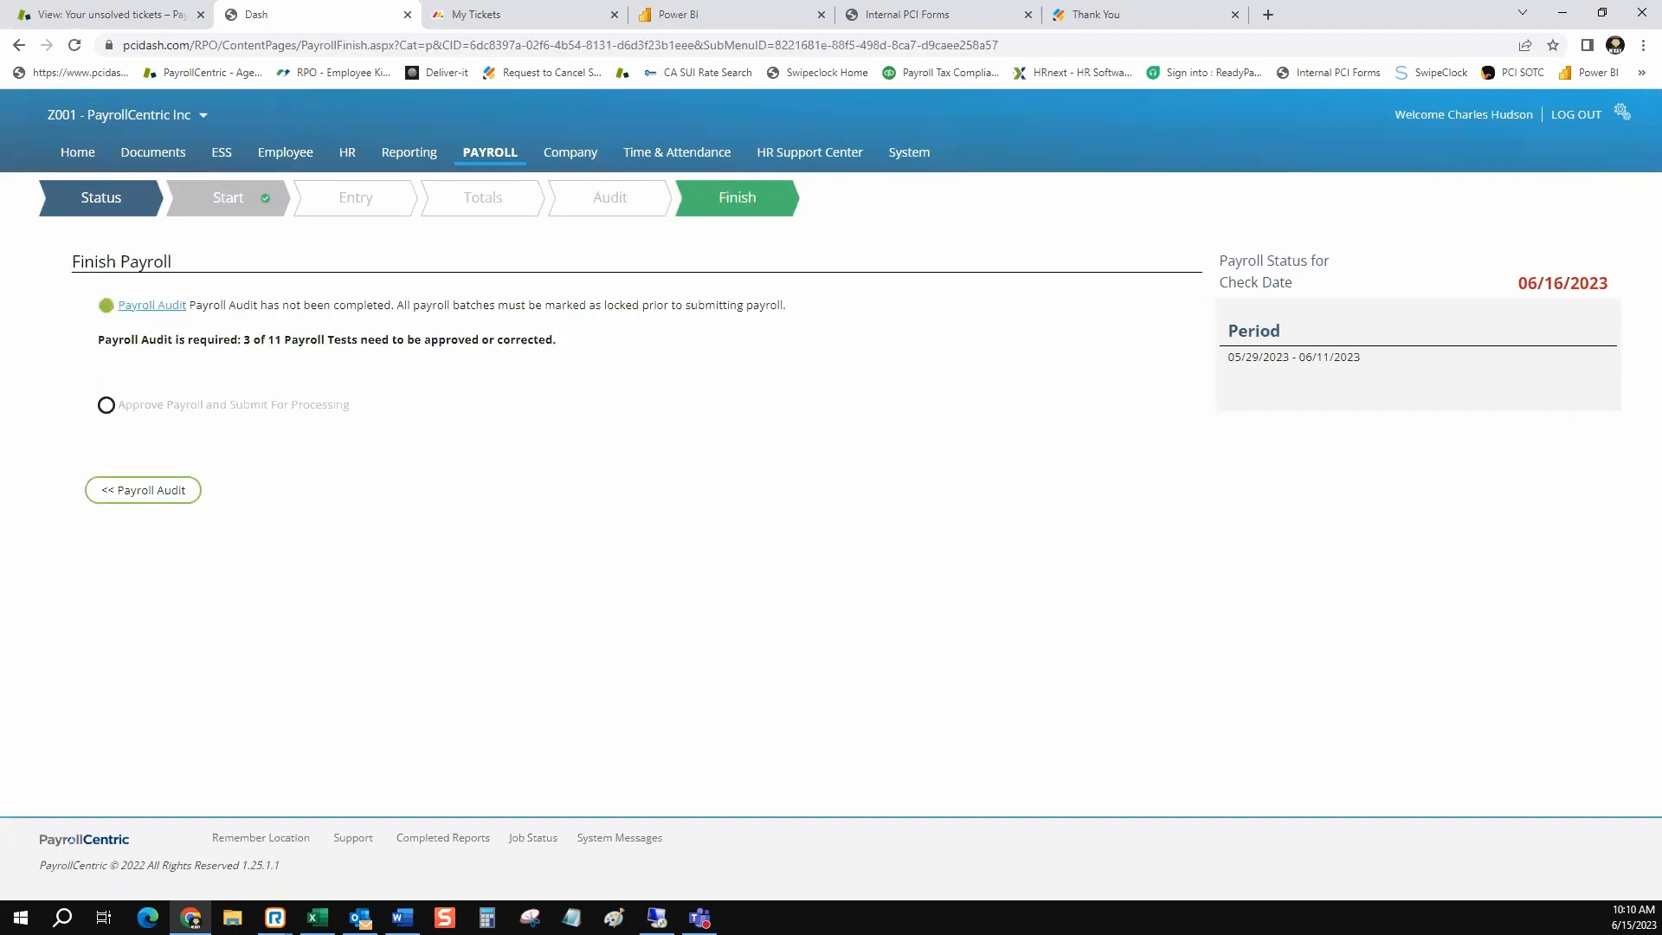
left_click_drag(118, 339, 319, 339)
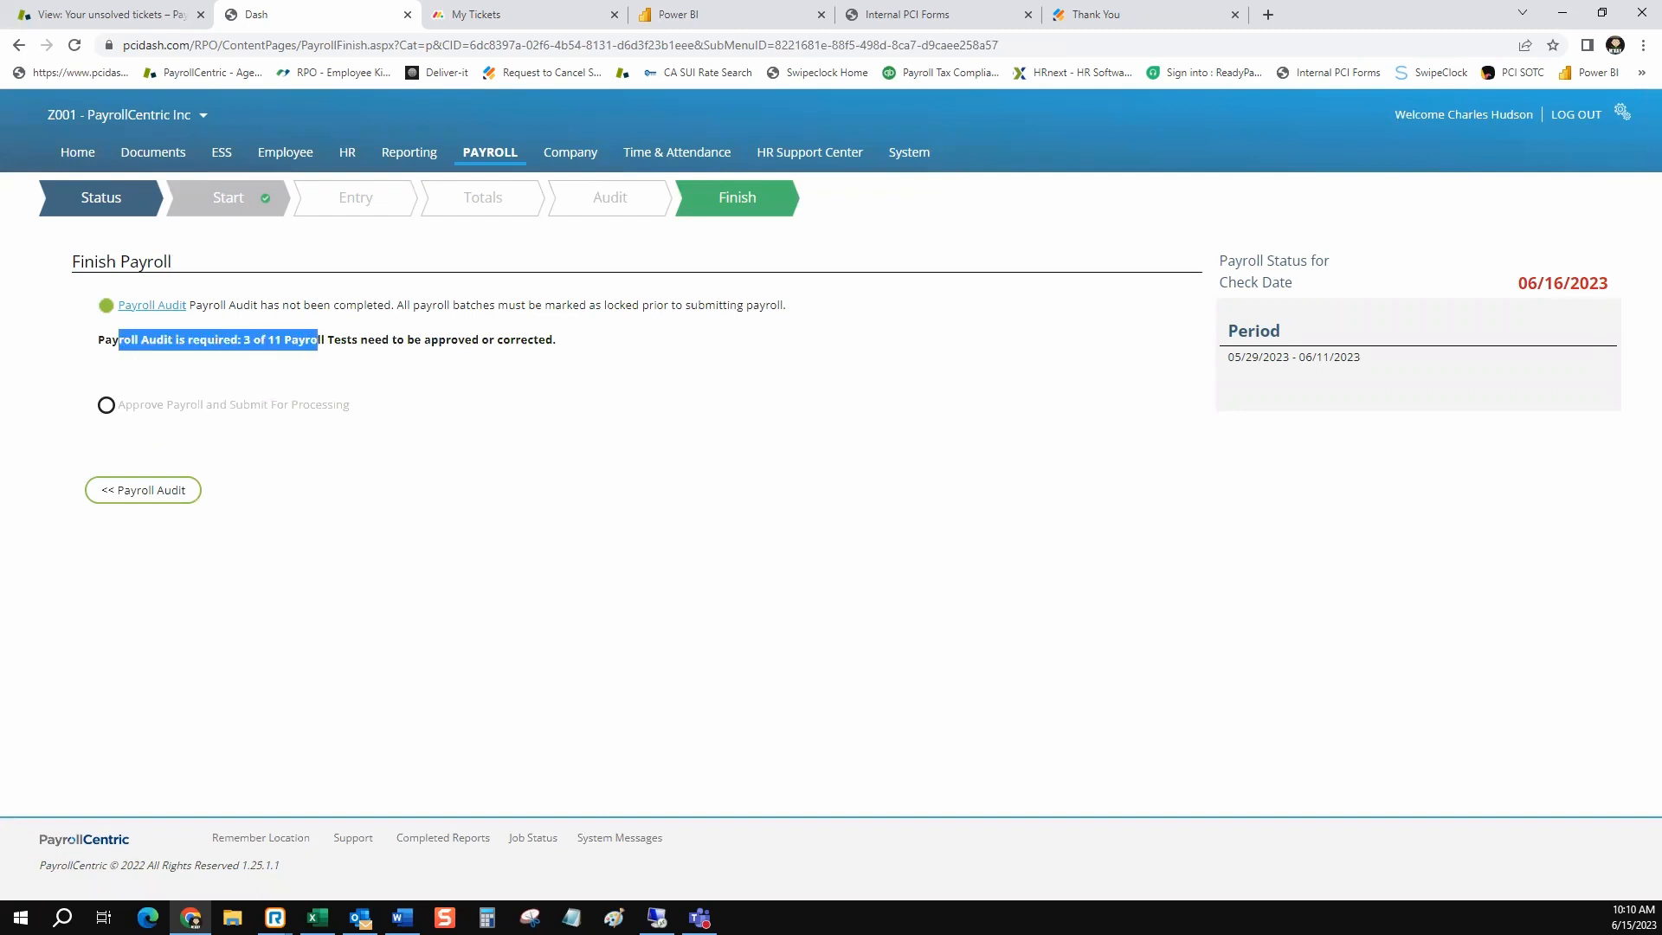
left_click(610, 198)
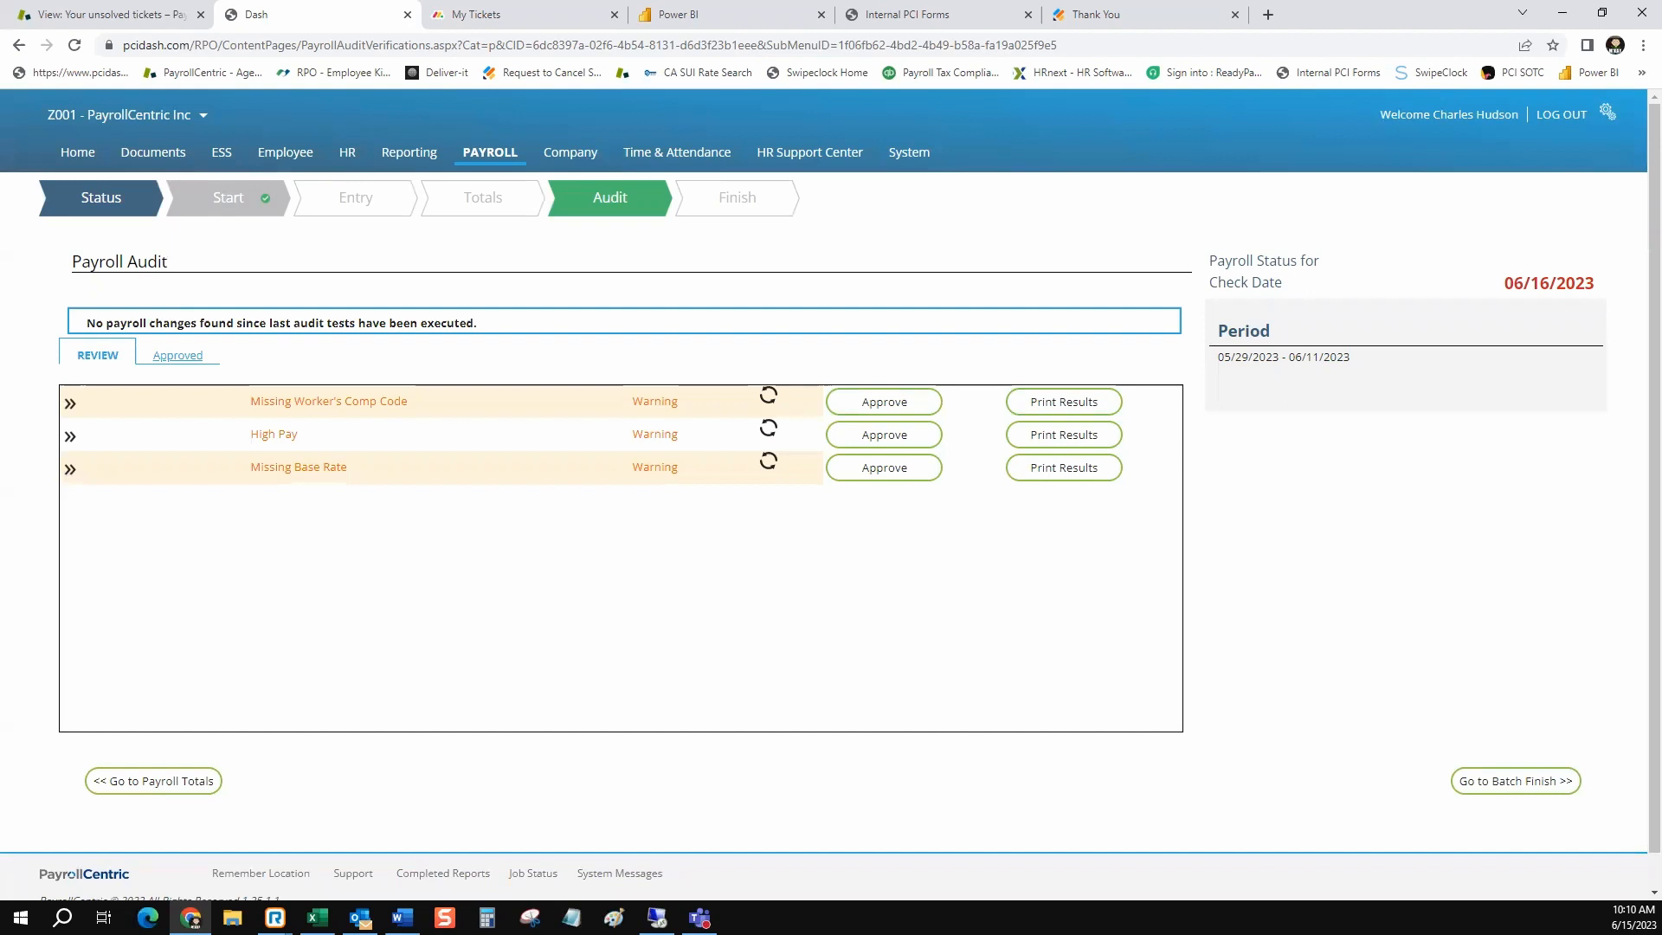
Examine each approved payroll audit test, from 1099 Worker with Taxes down to Negative Accrual Balance on EE
left_click(177, 355)
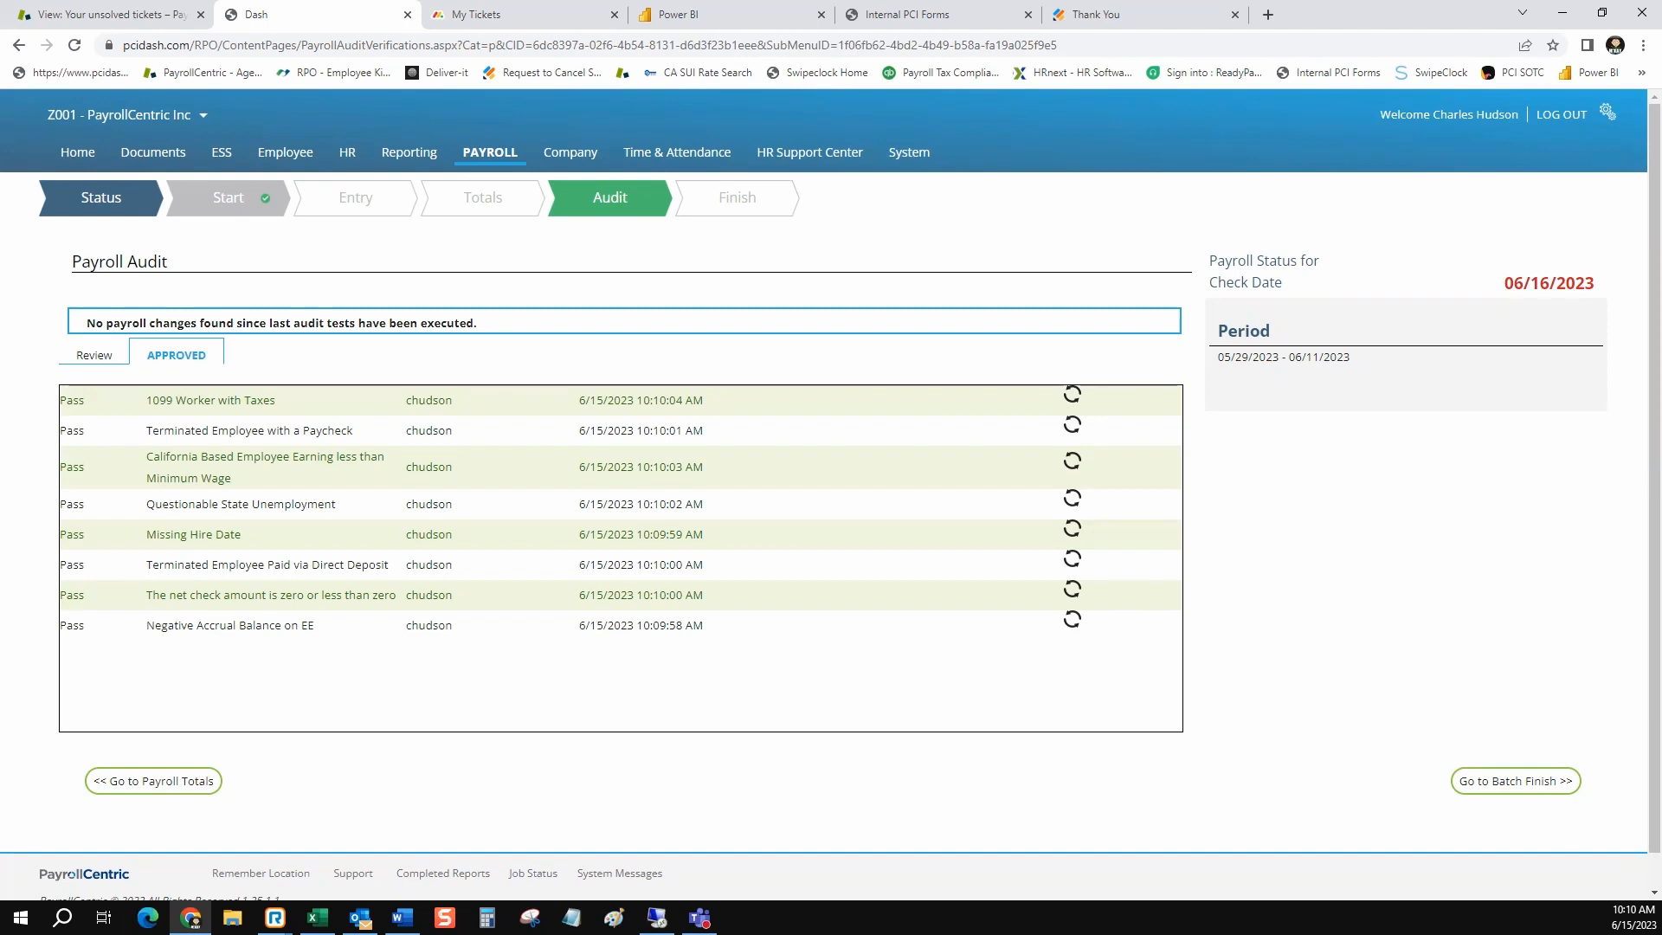
left_click_drag(276, 400, 145, 400)
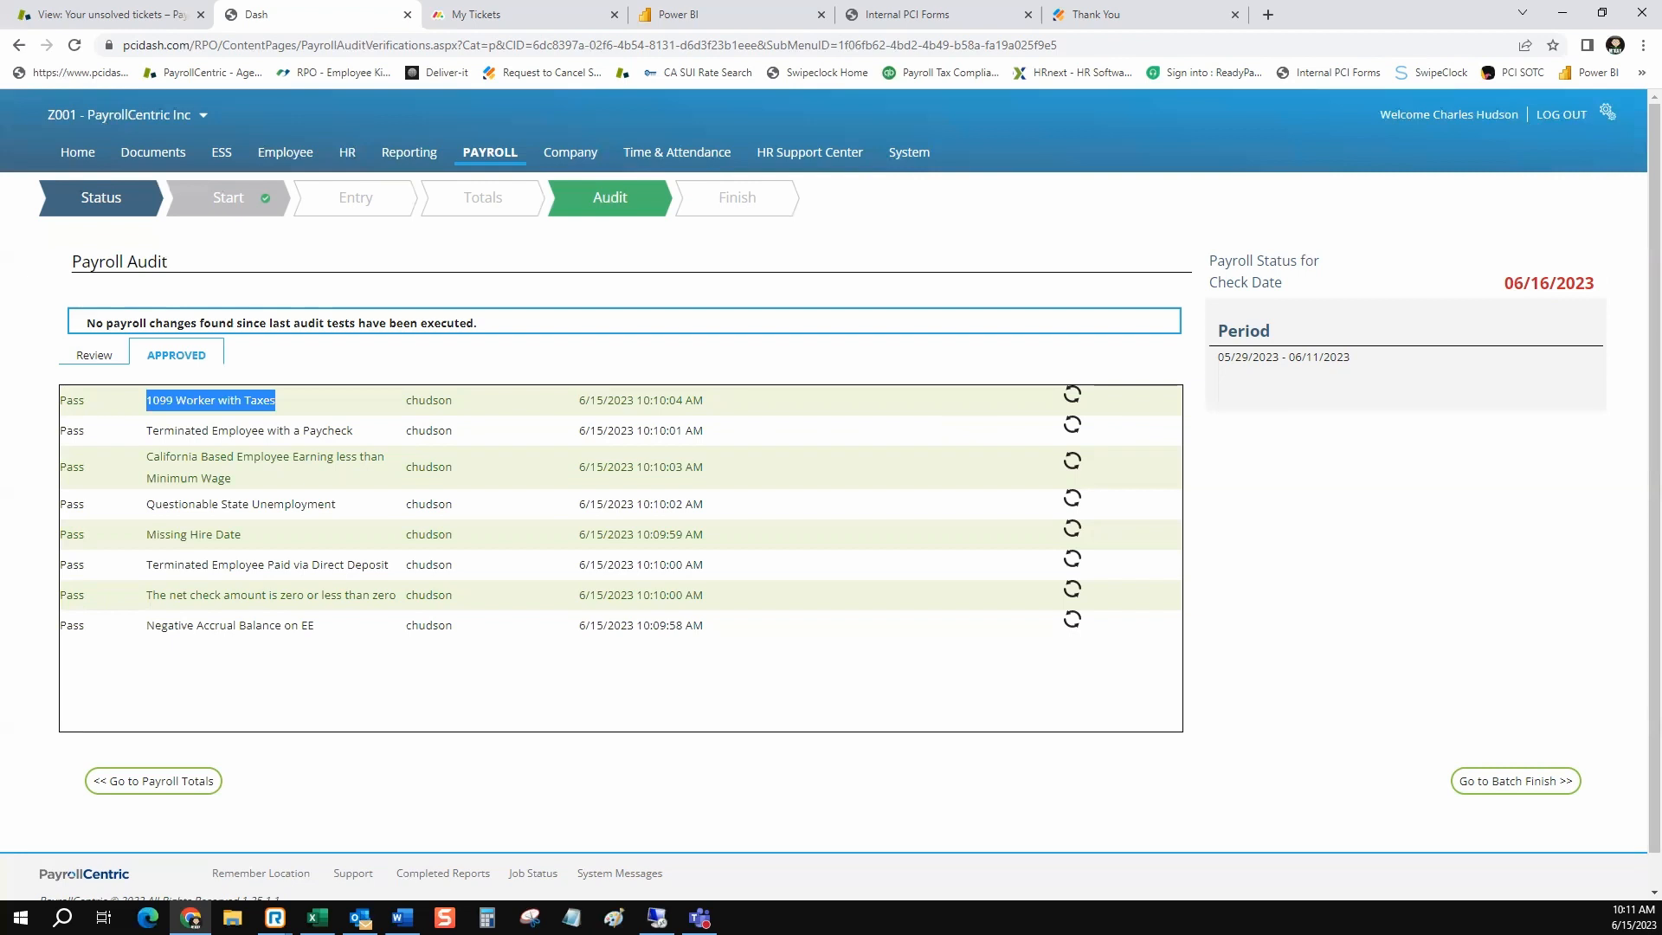
left_click_drag(353, 430, 145, 430)
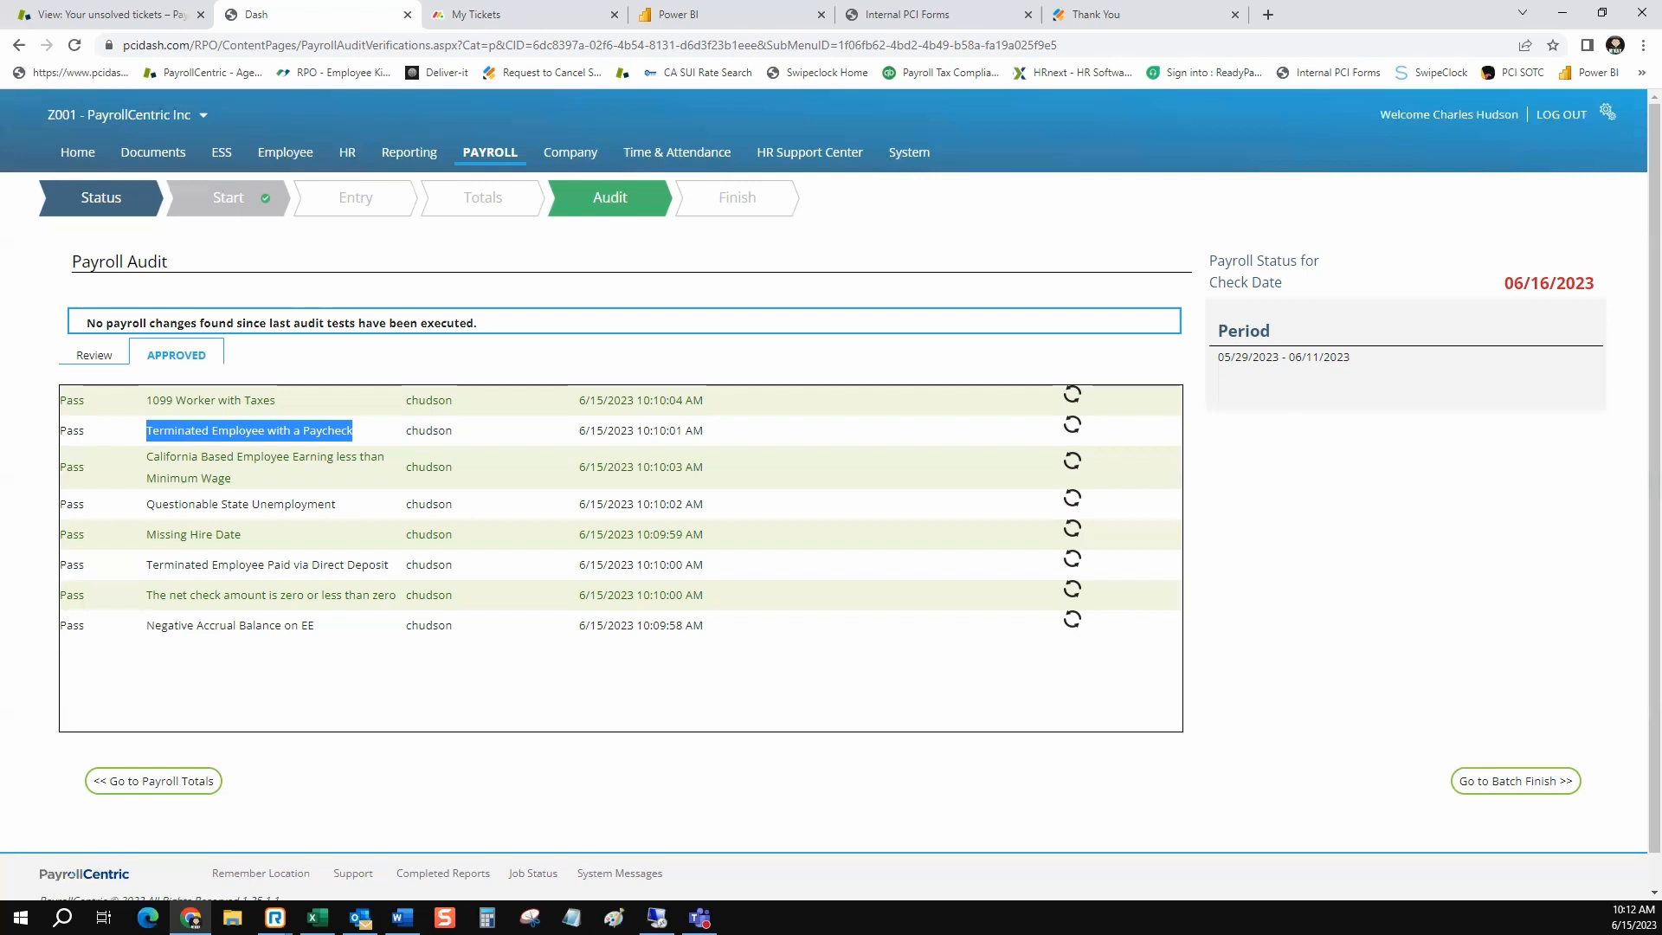
left_click(346, 433)
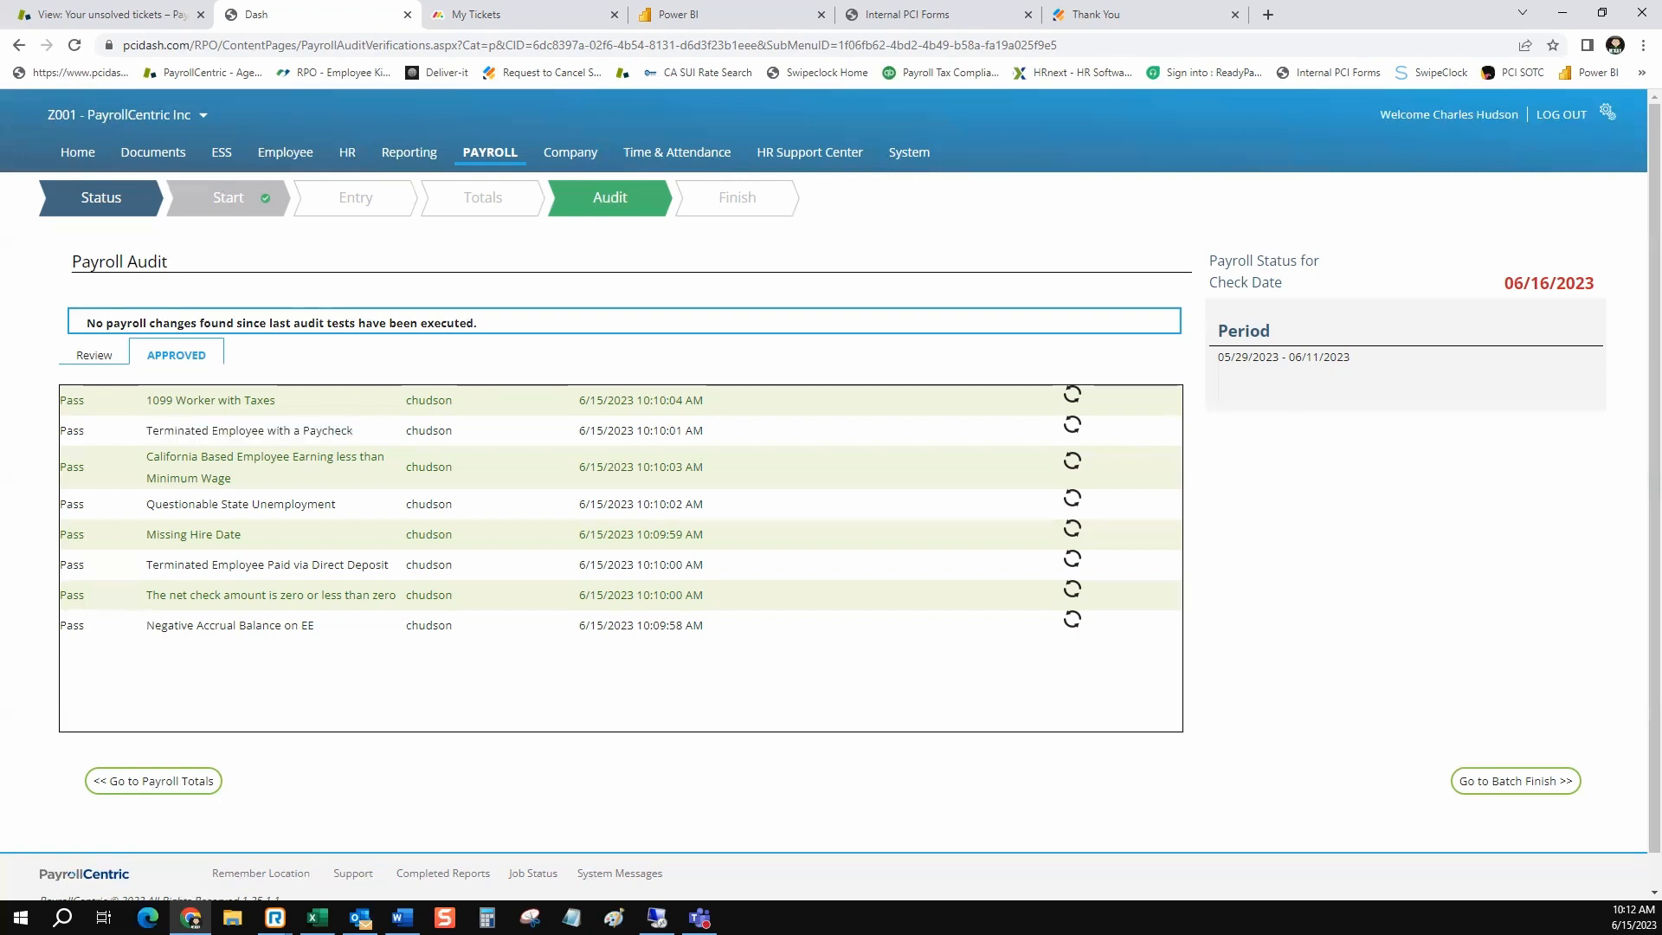
left_click_drag(232, 479, 146, 456)
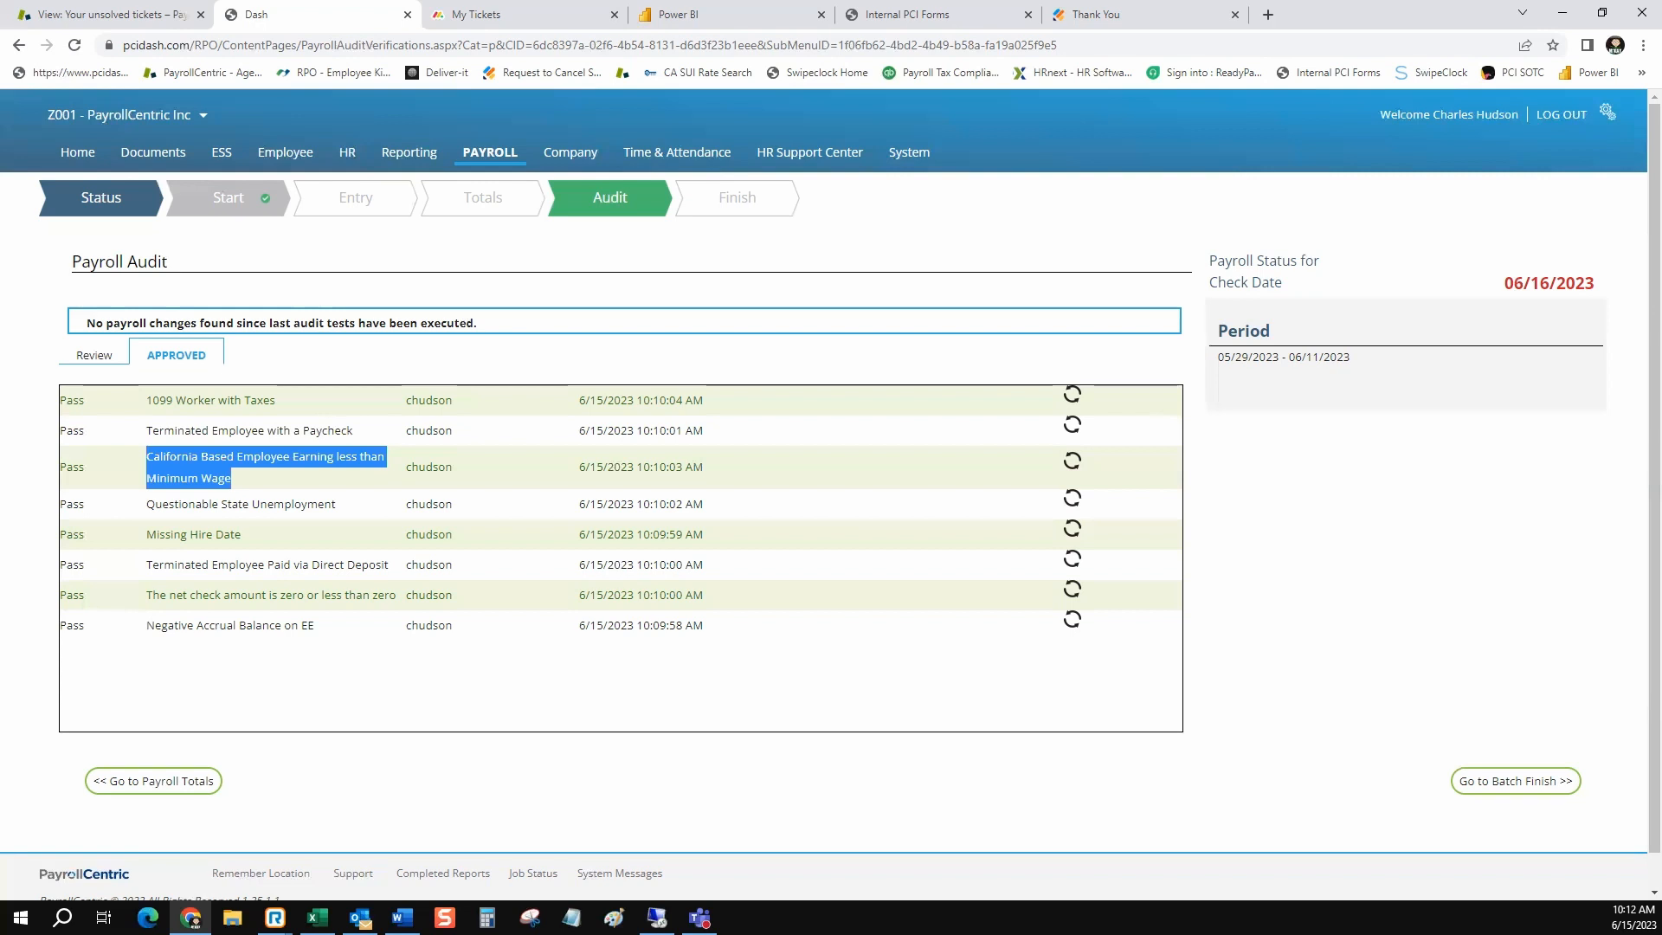
left_click(286, 478)
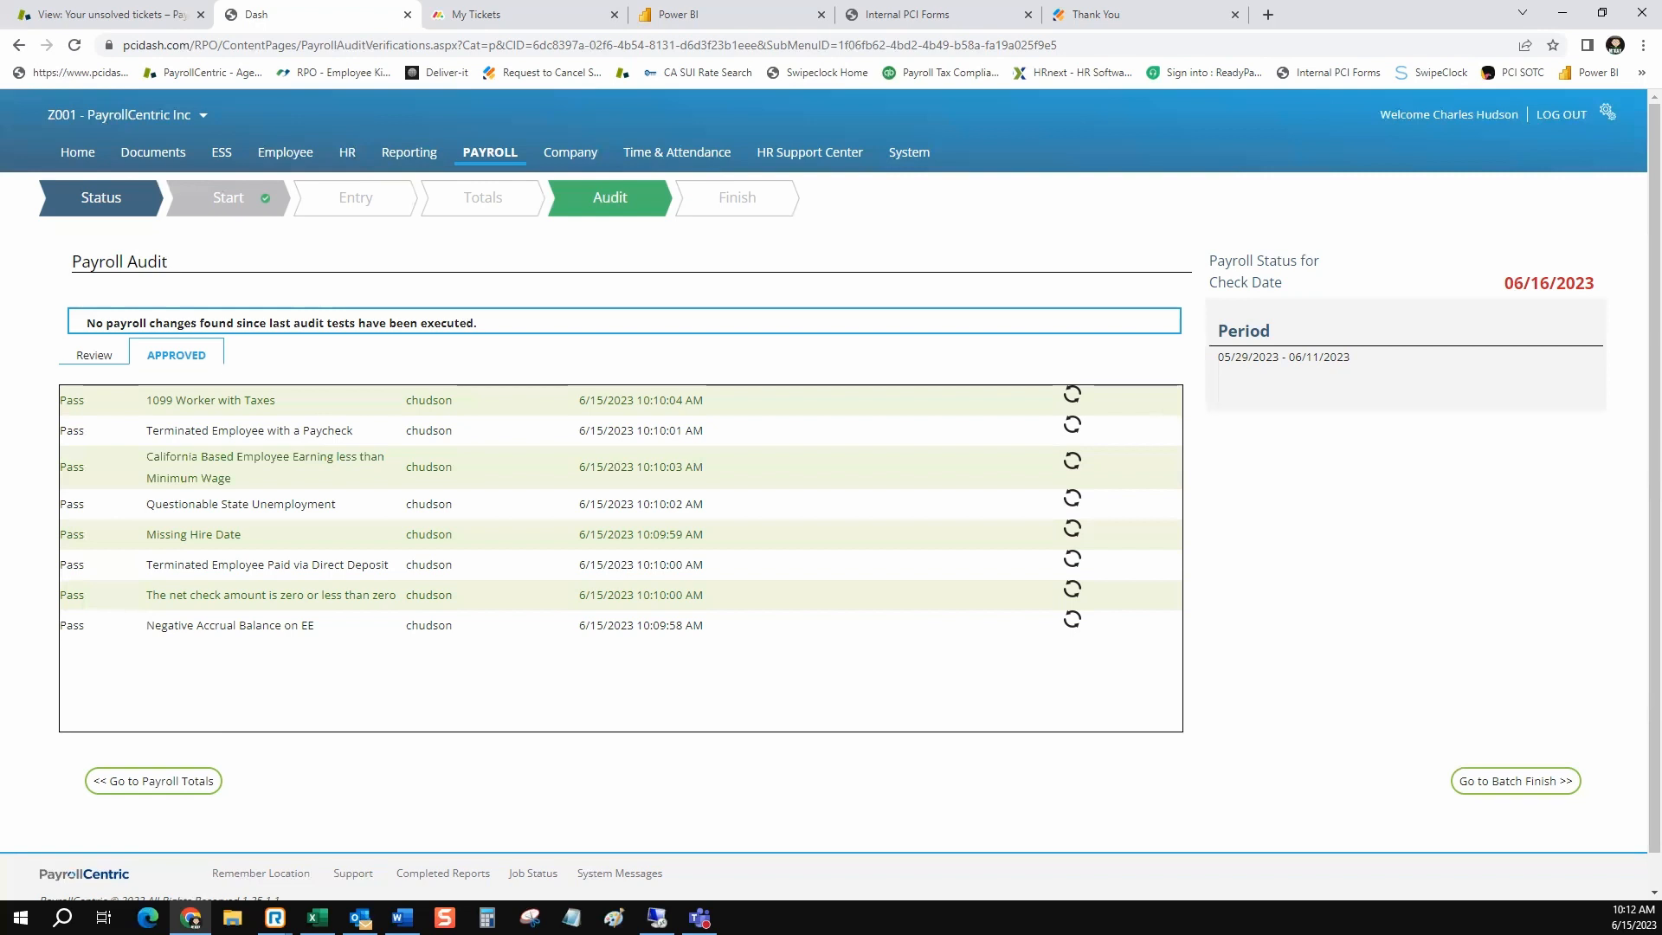
left_click_drag(335, 504, 145, 504)
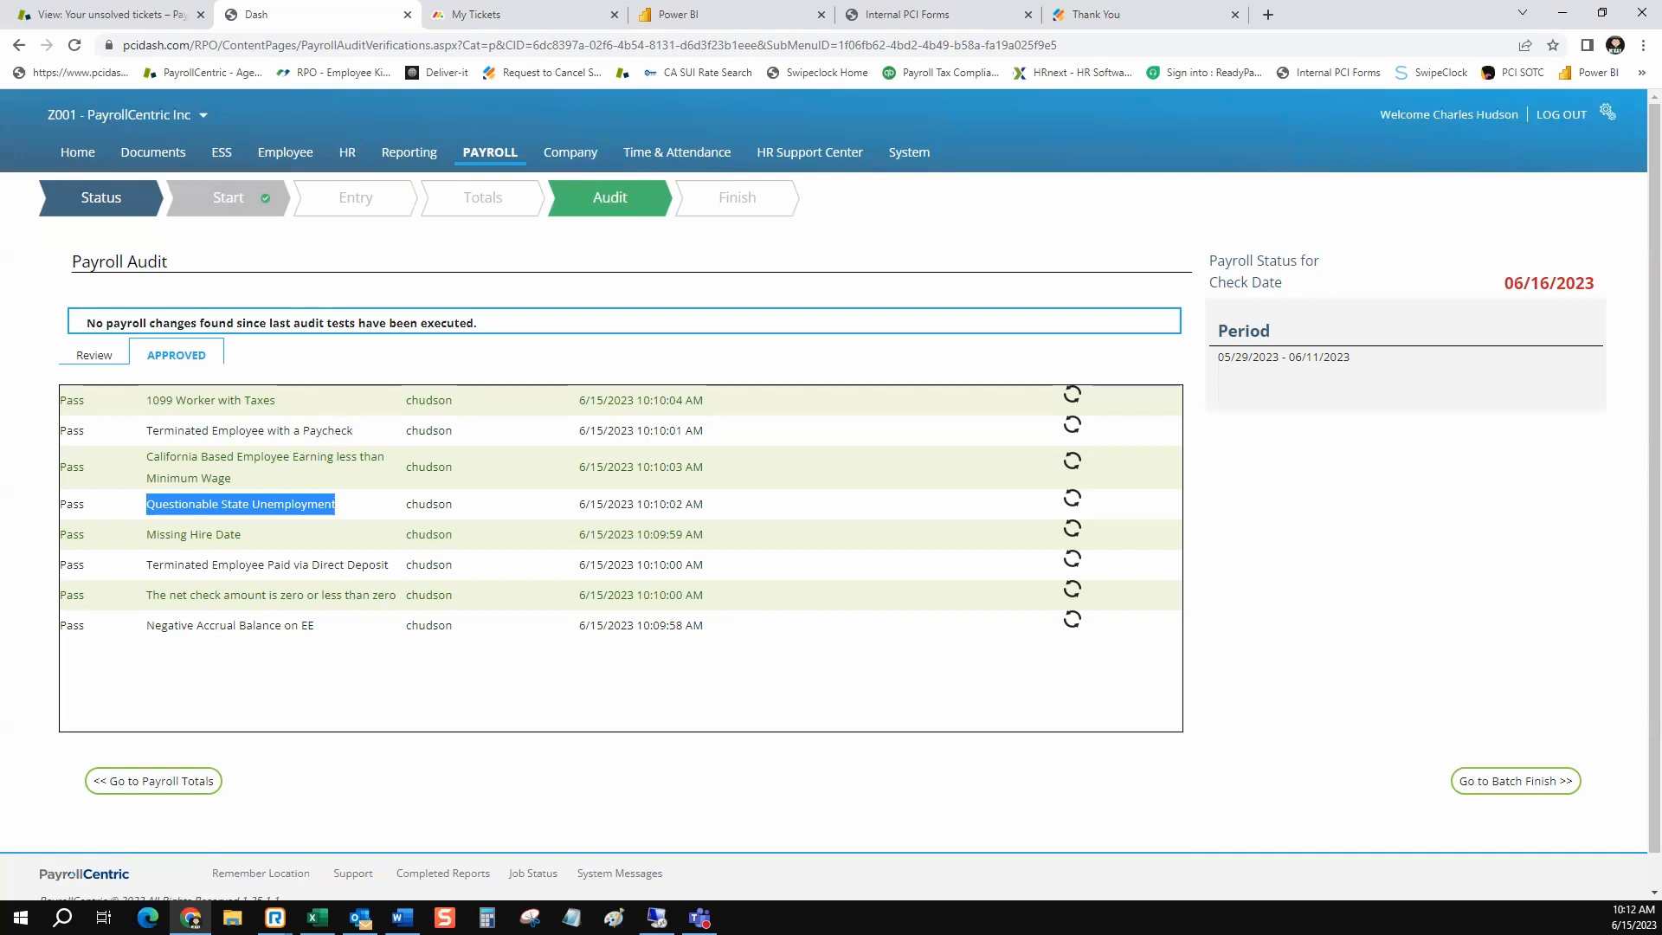
left_click_drag(241, 534, 145, 534)
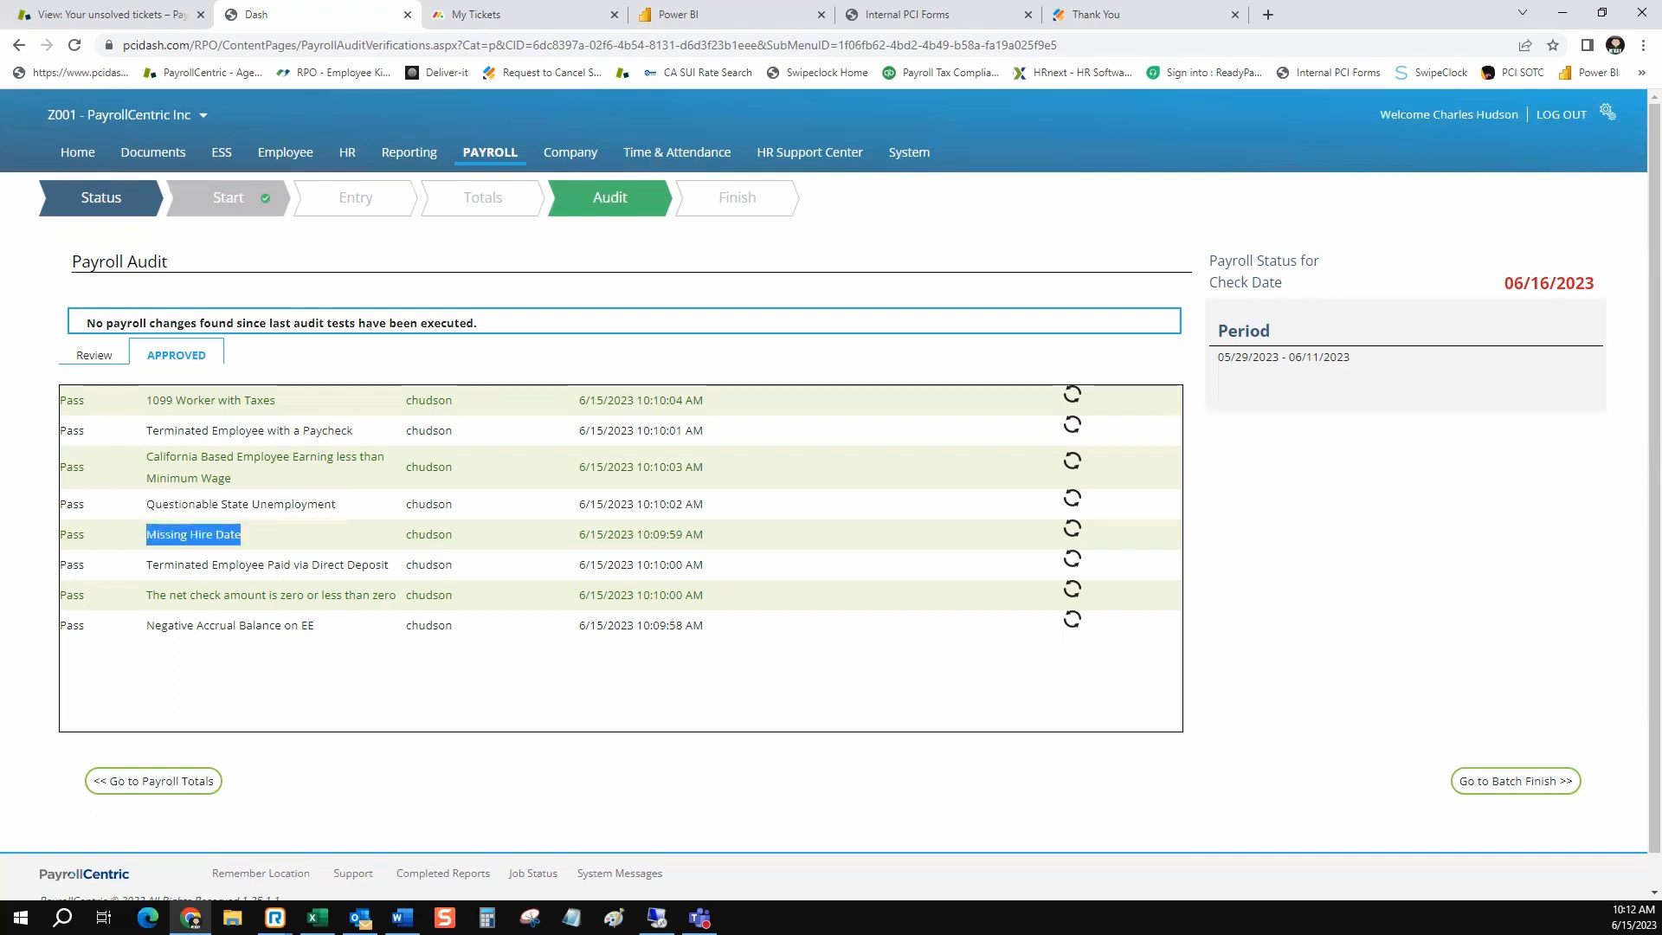
left_click_drag(390, 565, 146, 564)
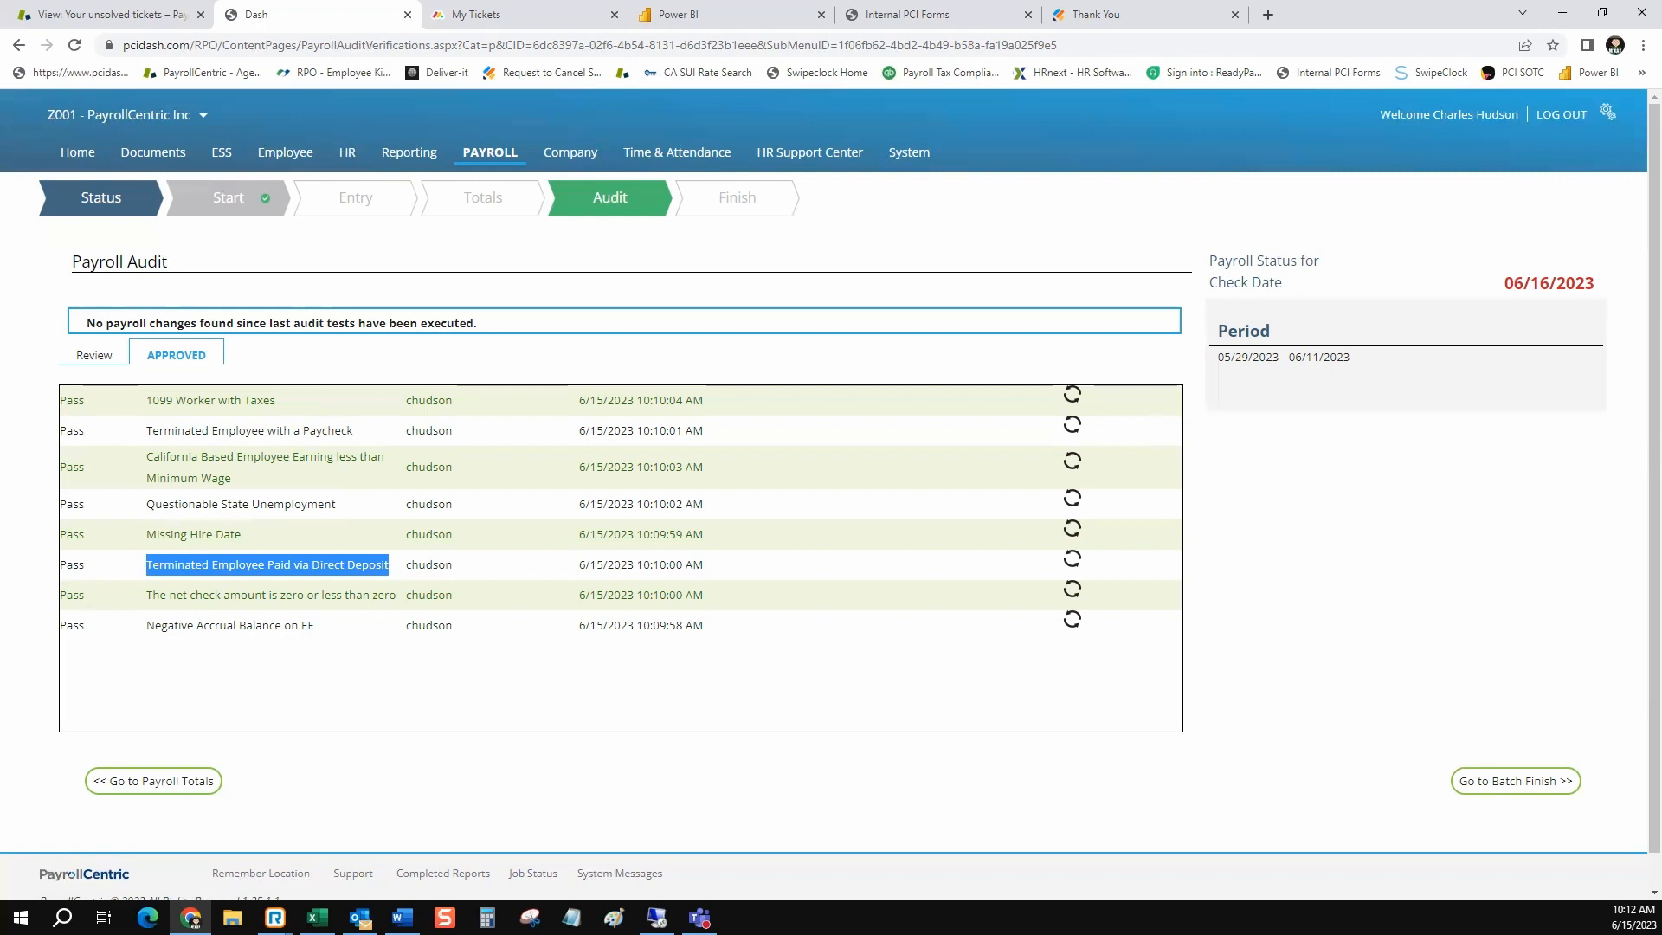
left_click_drag(396, 595, 146, 594)
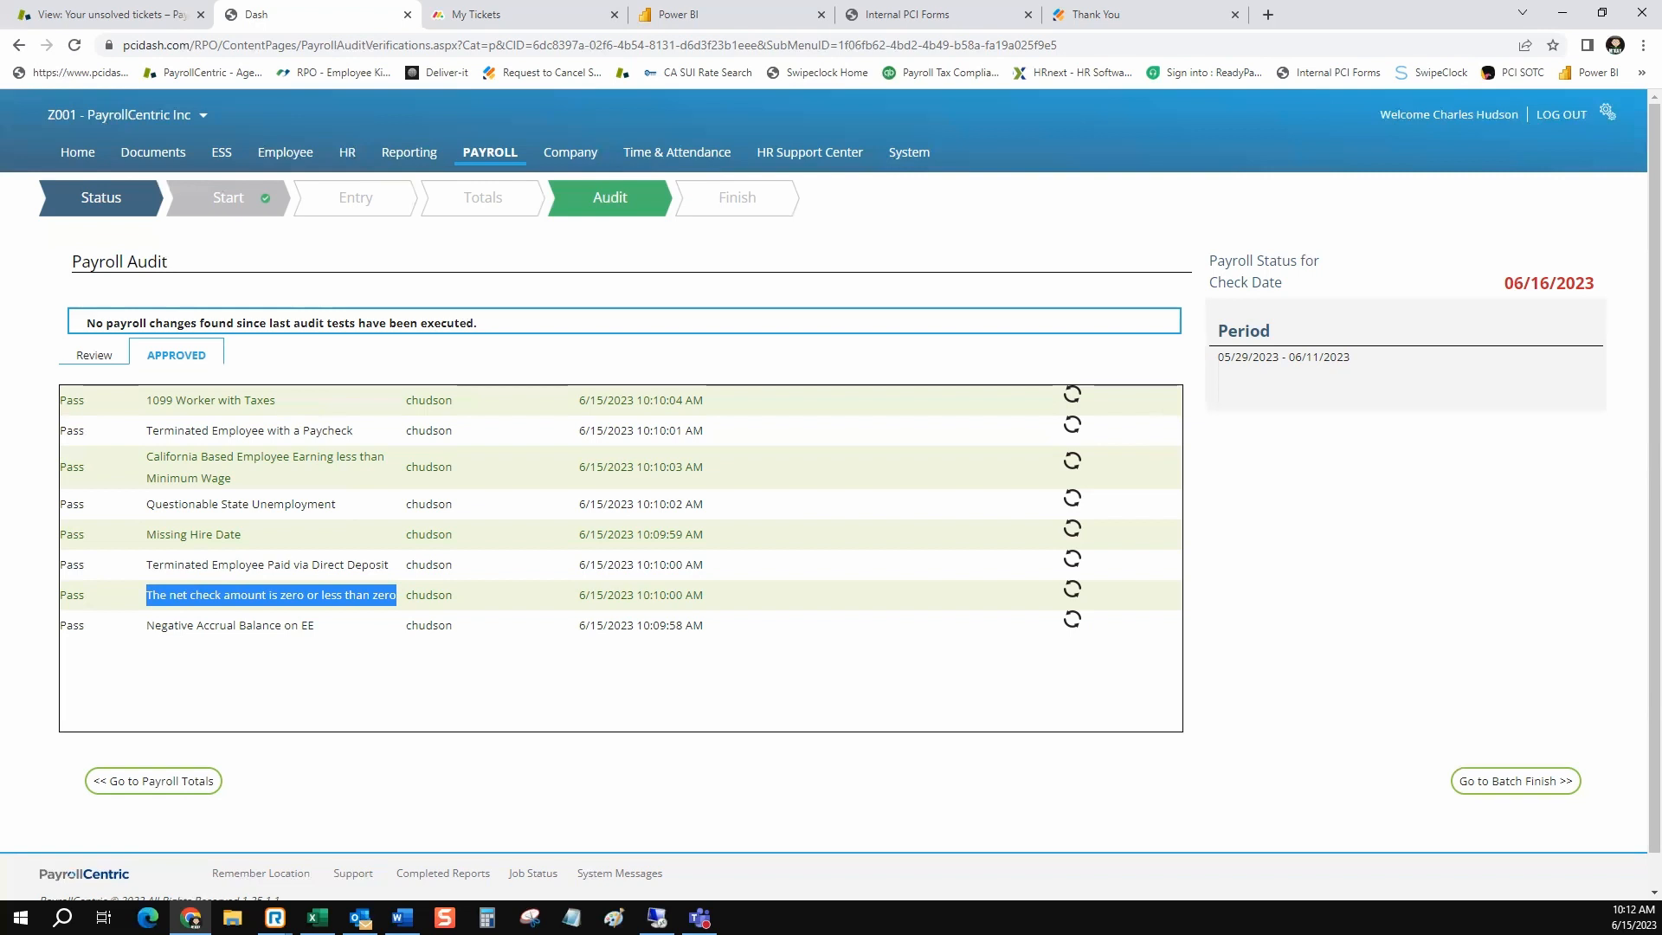
left_click_drag(314, 625, 145, 625)
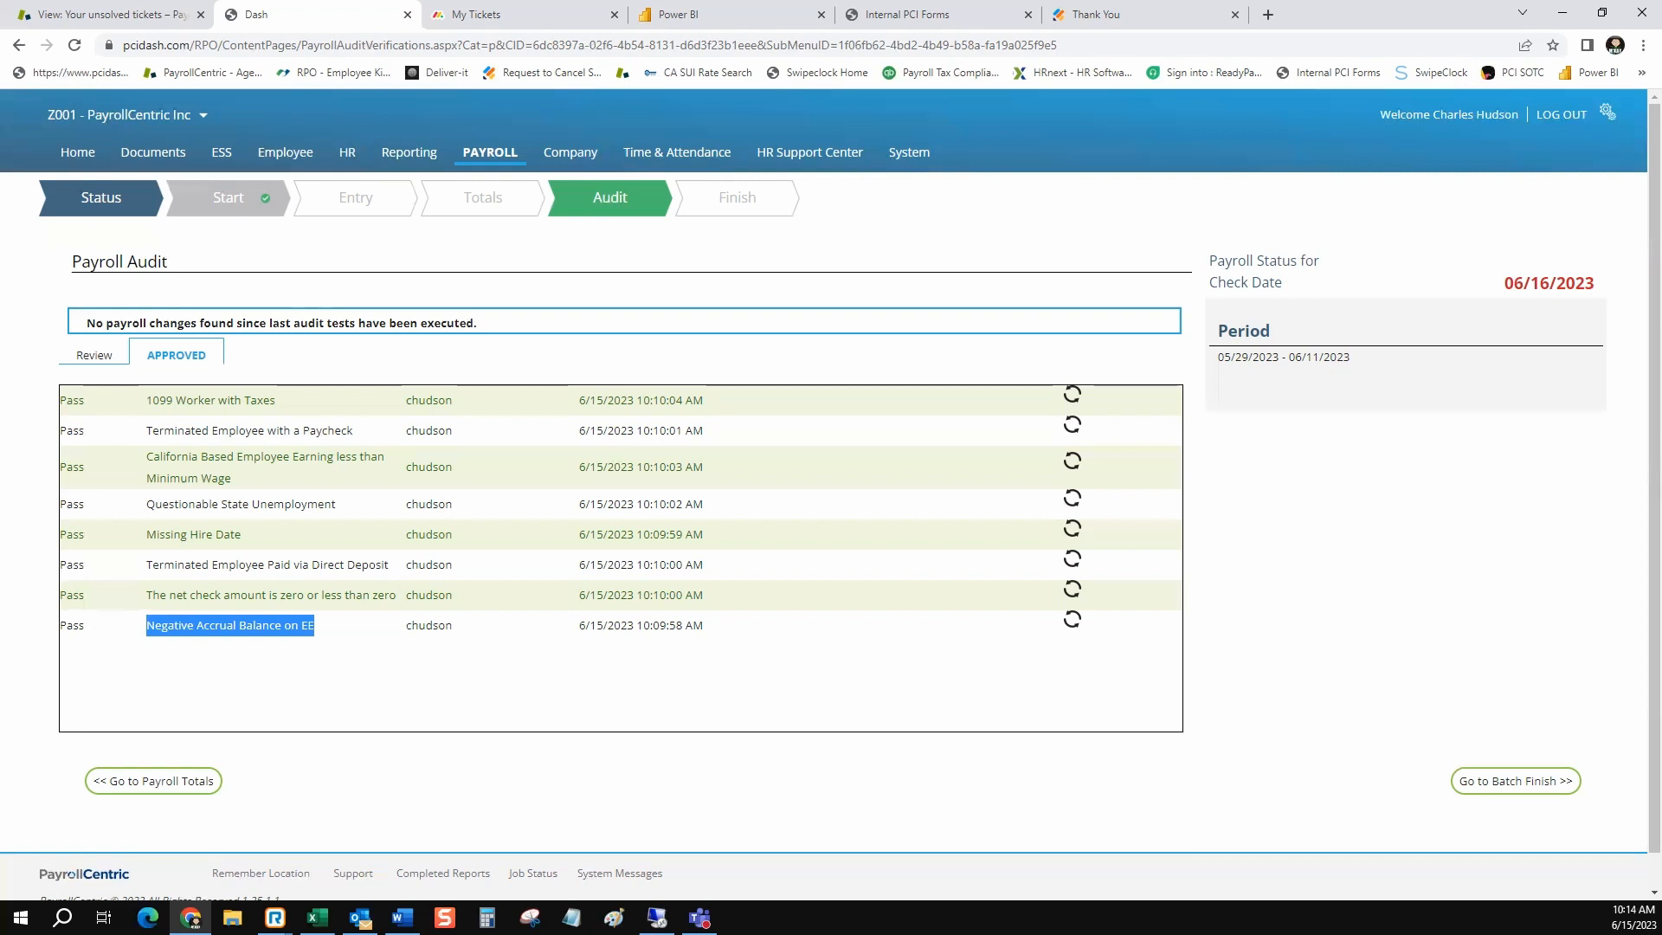
Expand the Missing Worker's Comp Code, High Pay and Missing Base Rate warnings under Review to see the affected employees
left_click(94, 356)
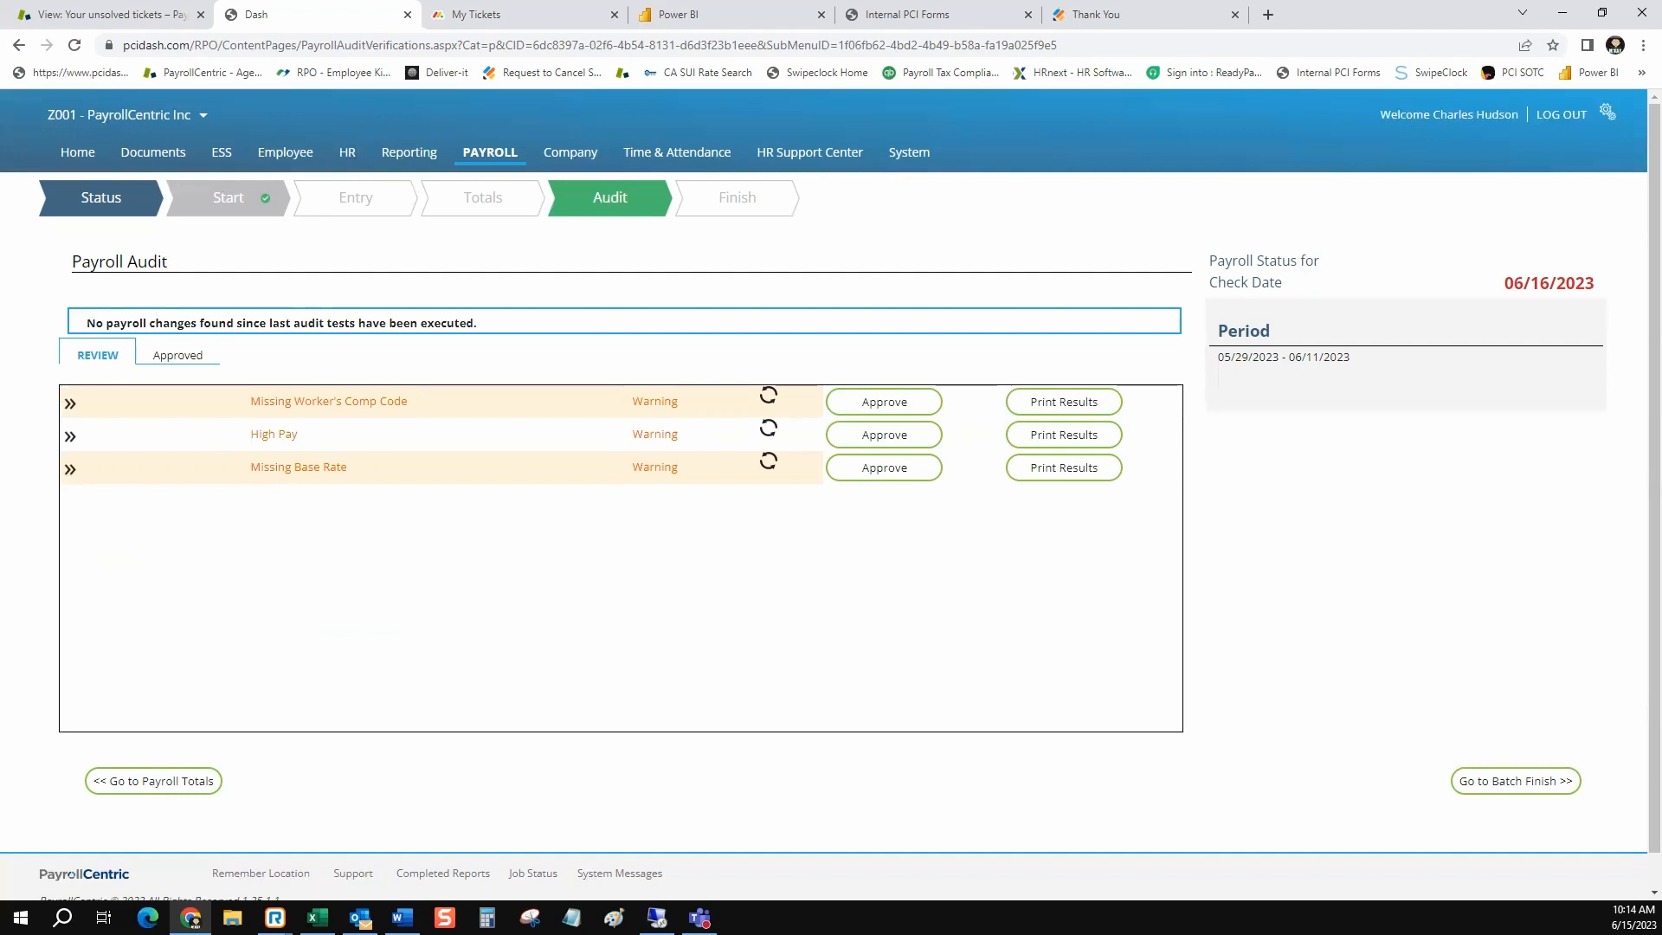
left_click(70, 403)
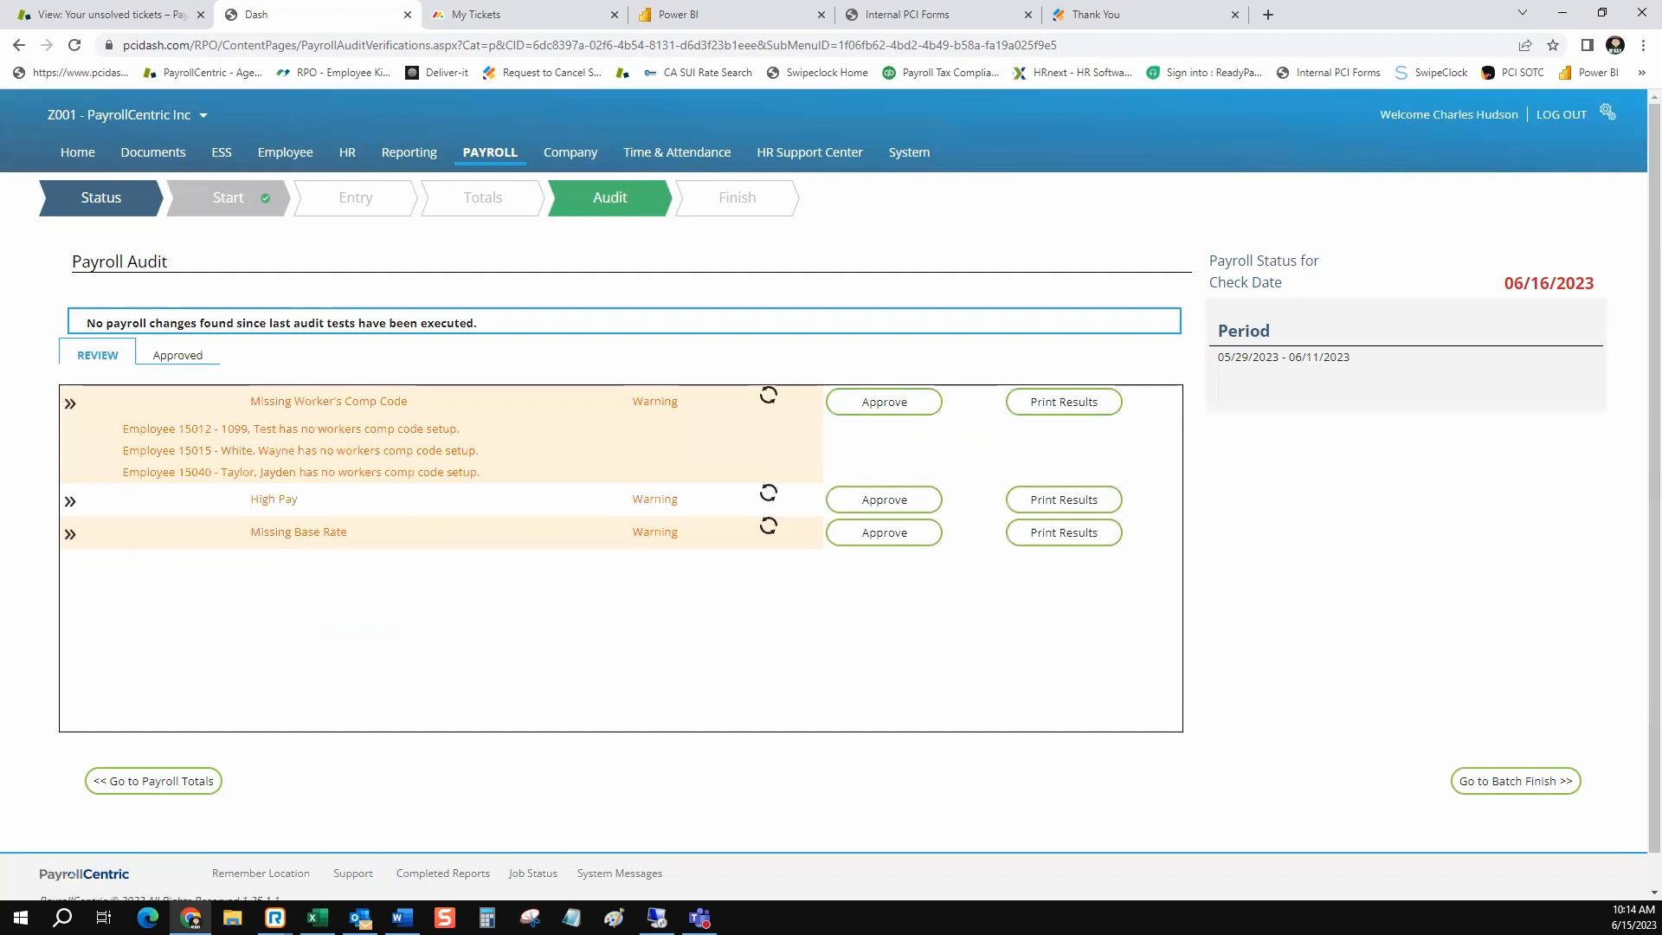
left_click(70, 502)
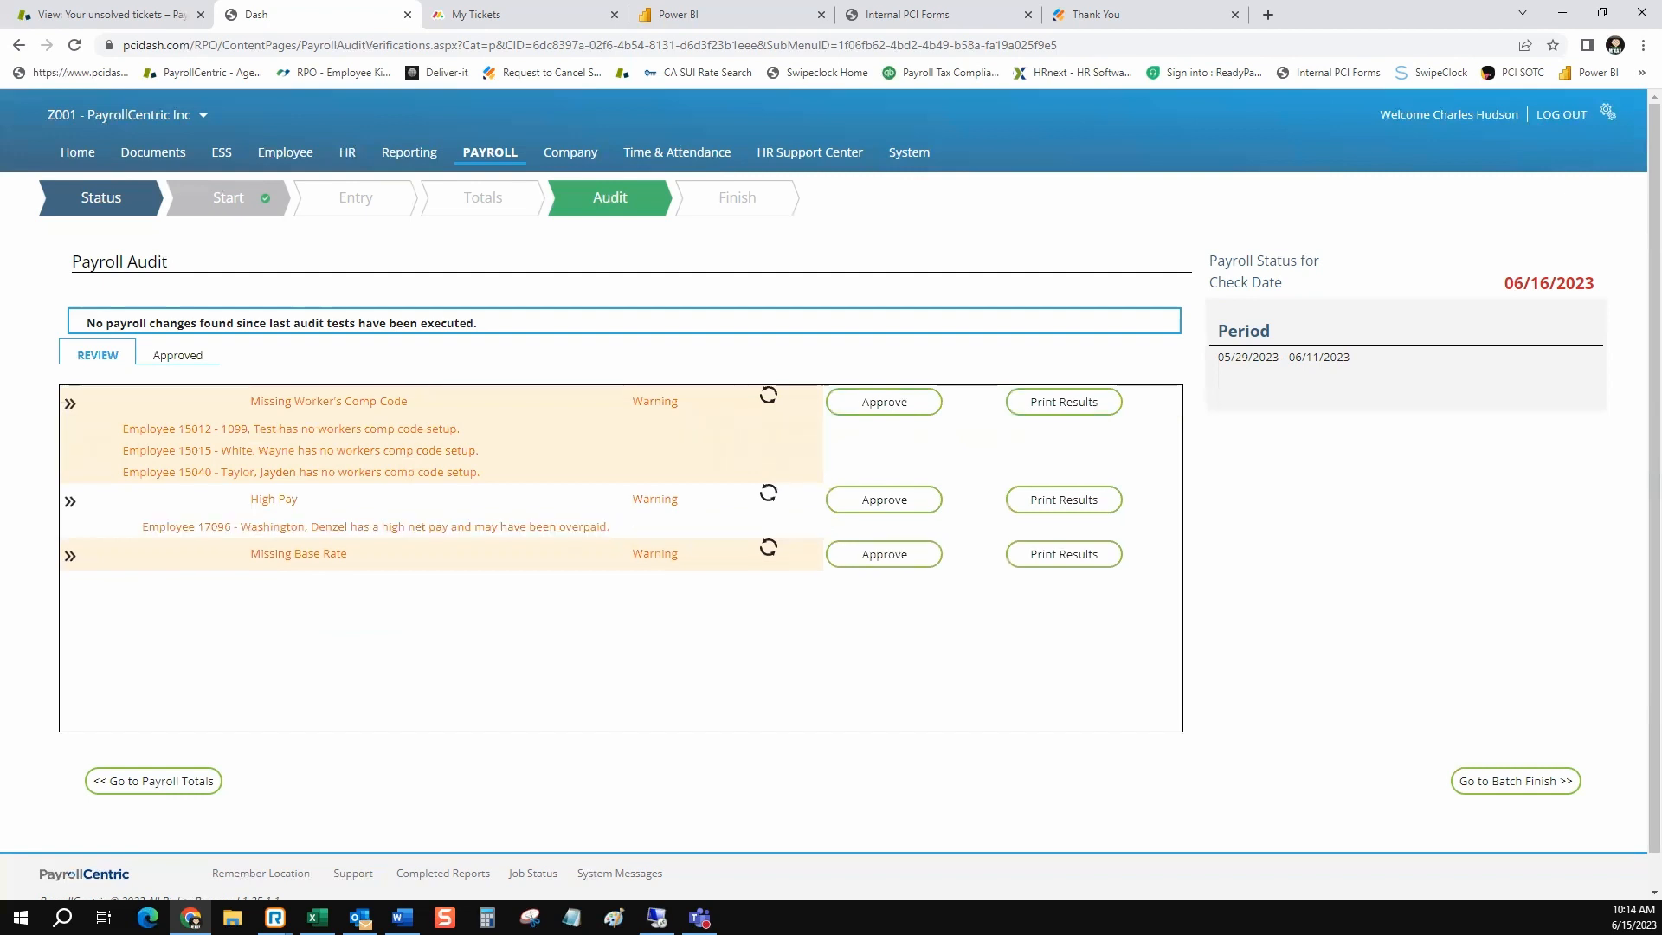
left_click(70, 556)
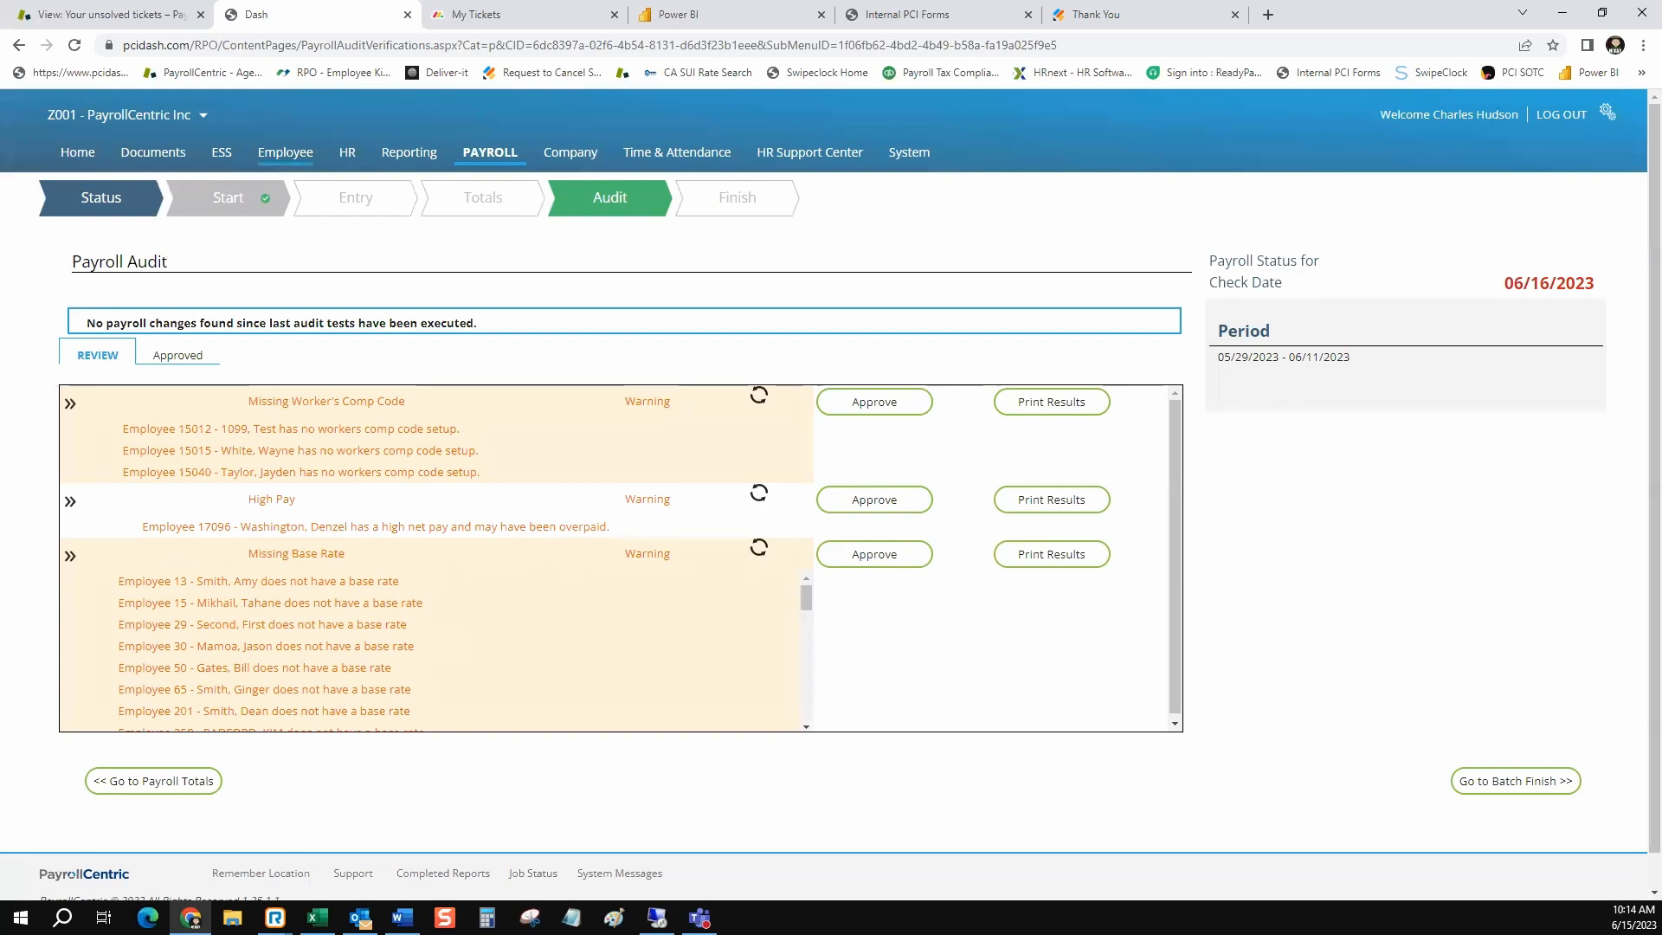
Open the pay rates of the highlighted employee in the employee list to view the base rate record
left_click(285, 152)
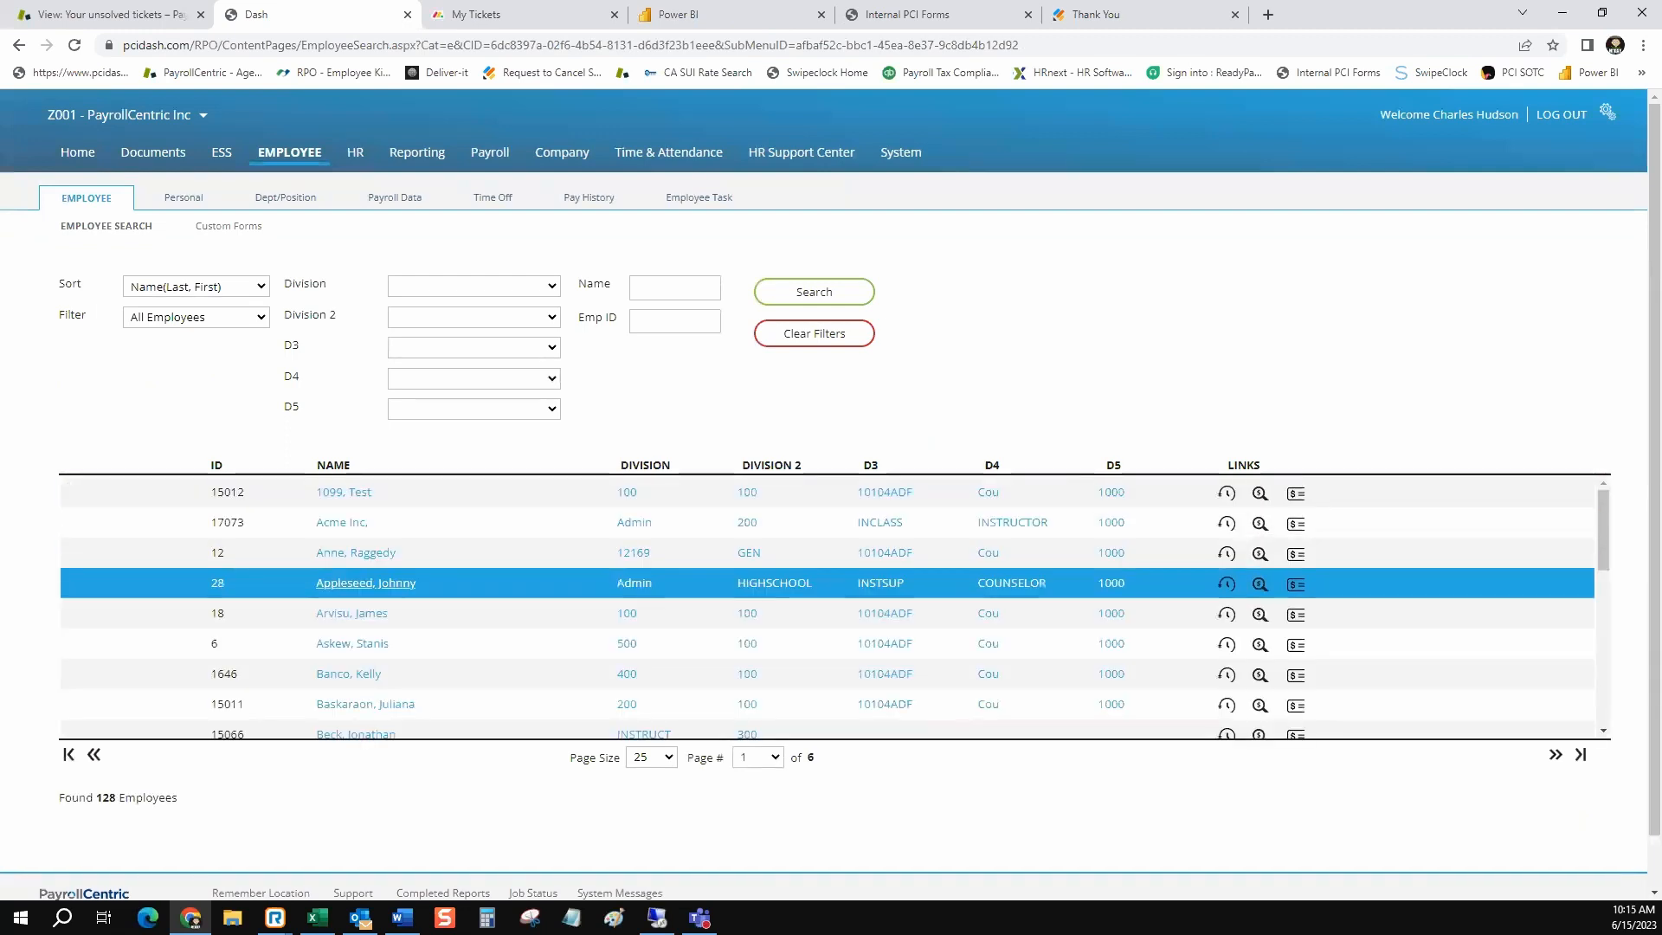
left_click(366, 583)
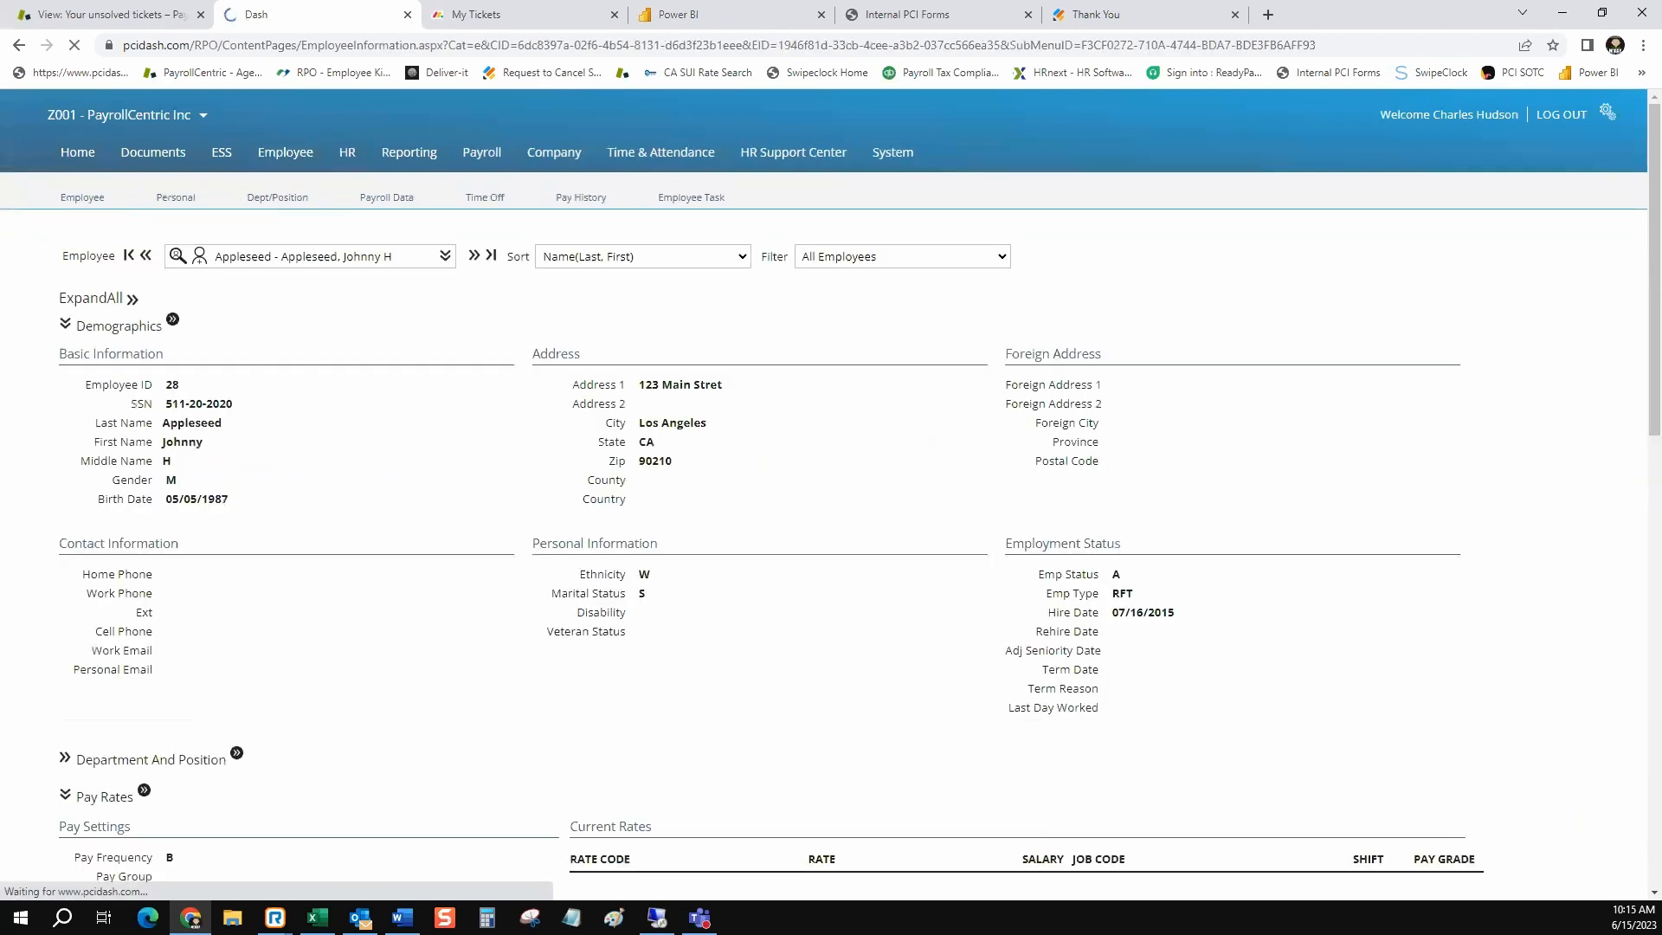
left_click(402, 222)
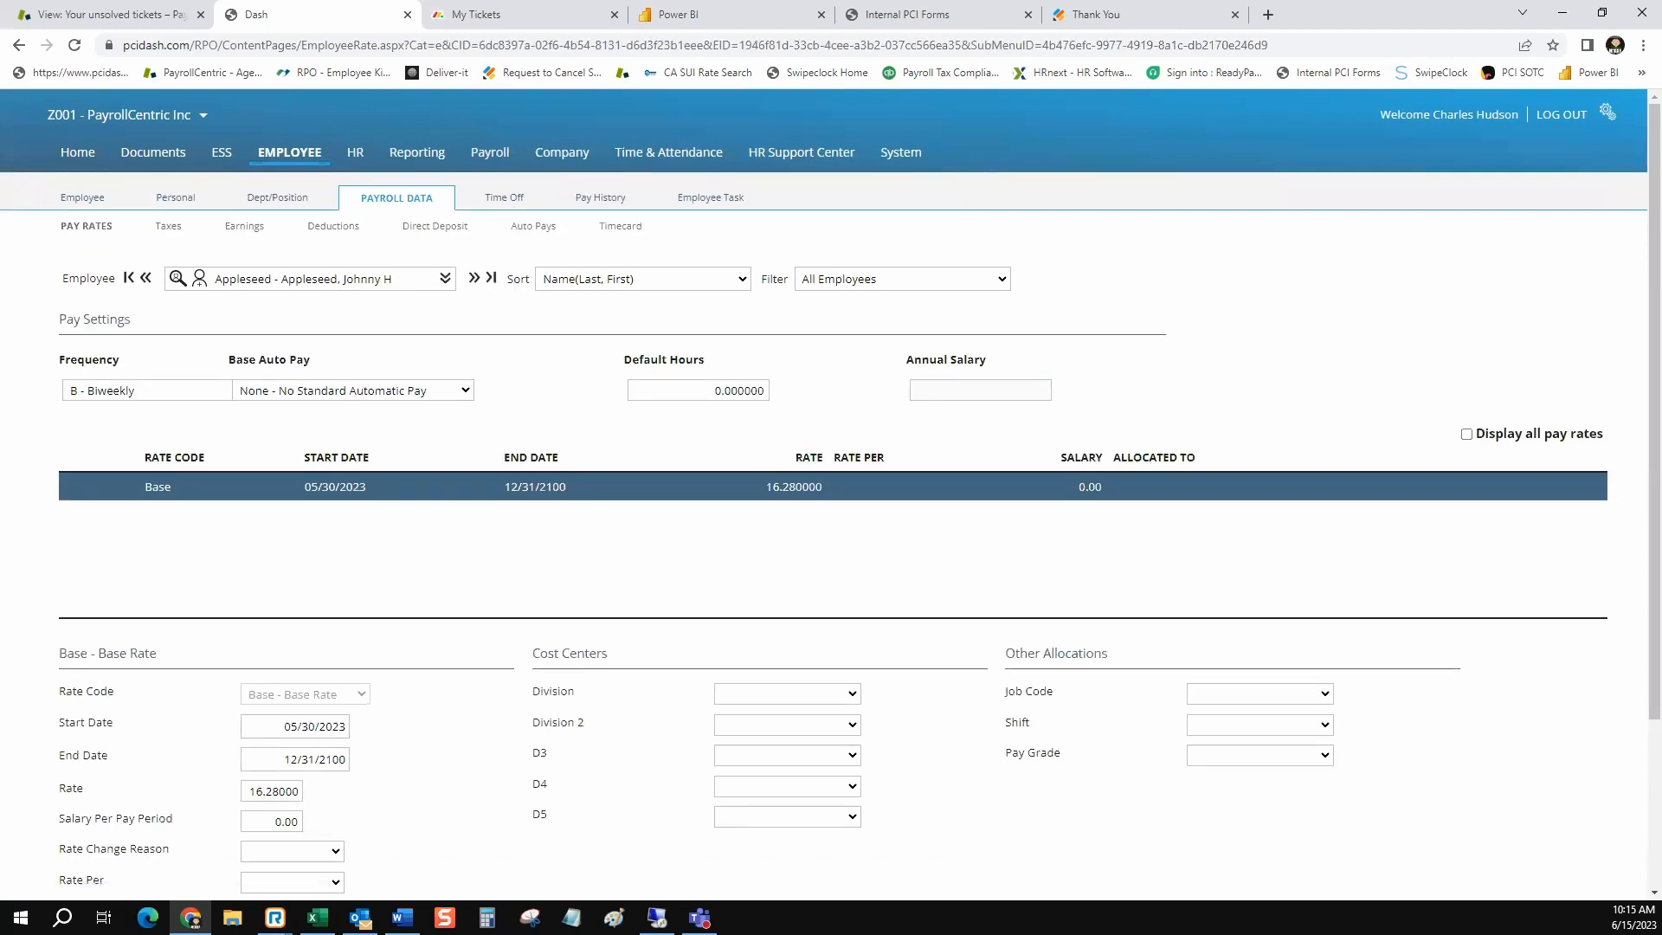
Return to the payroll audit and expand the Missing Base Rate warning to see its employees
left_click(490, 152)
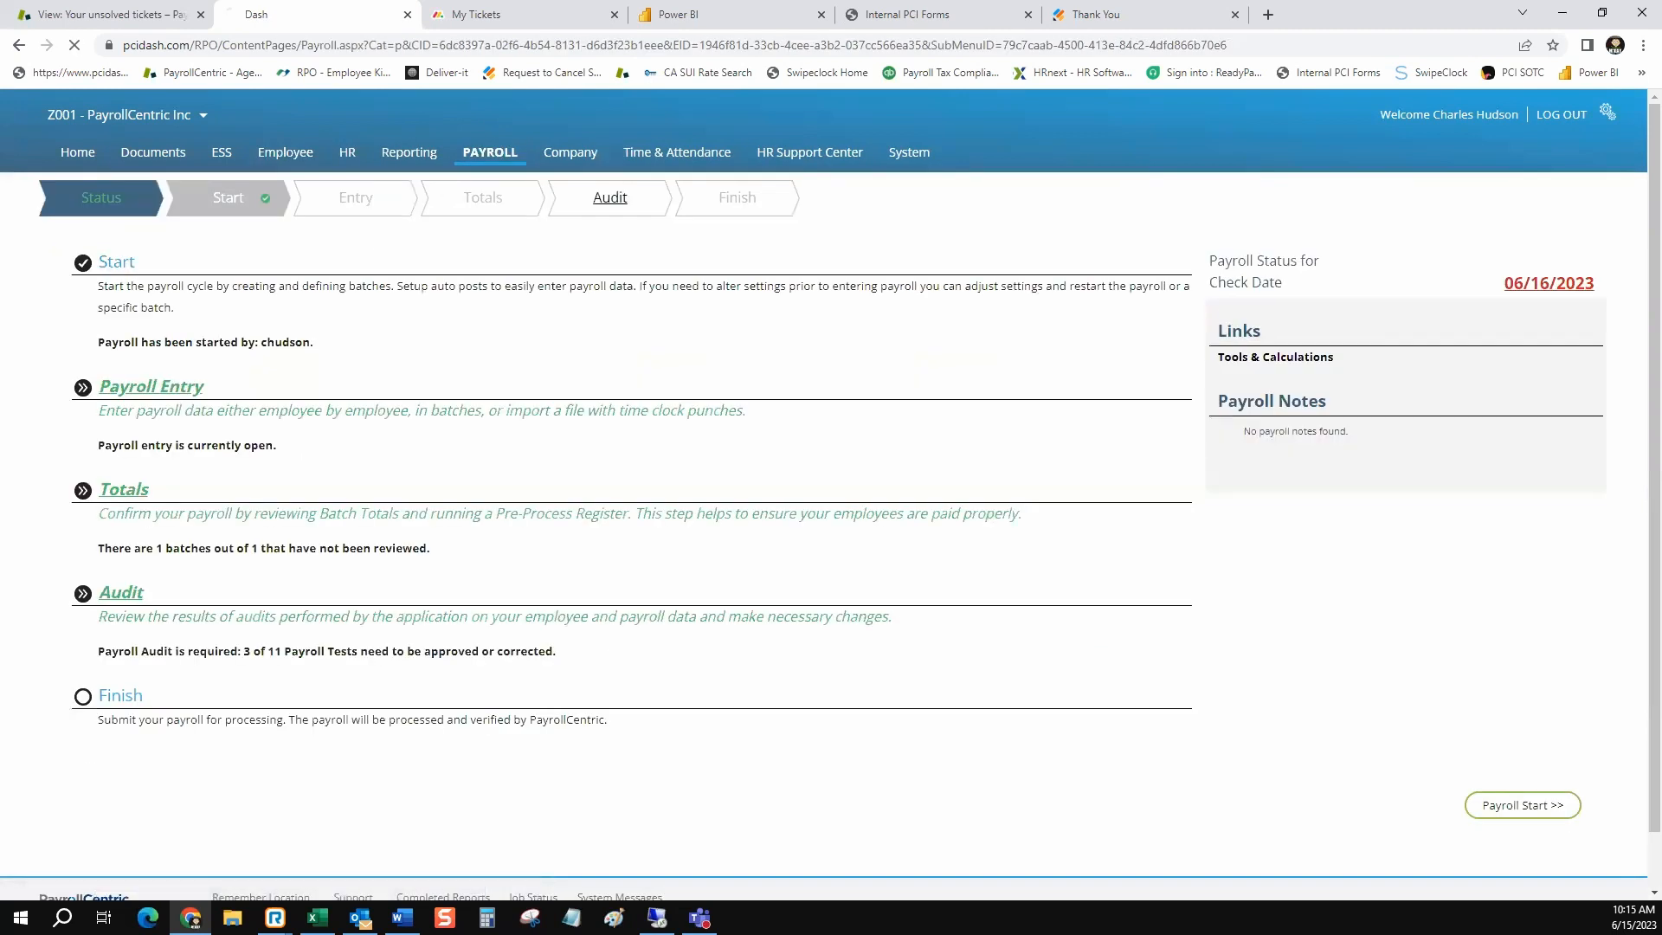
left_click(610, 198)
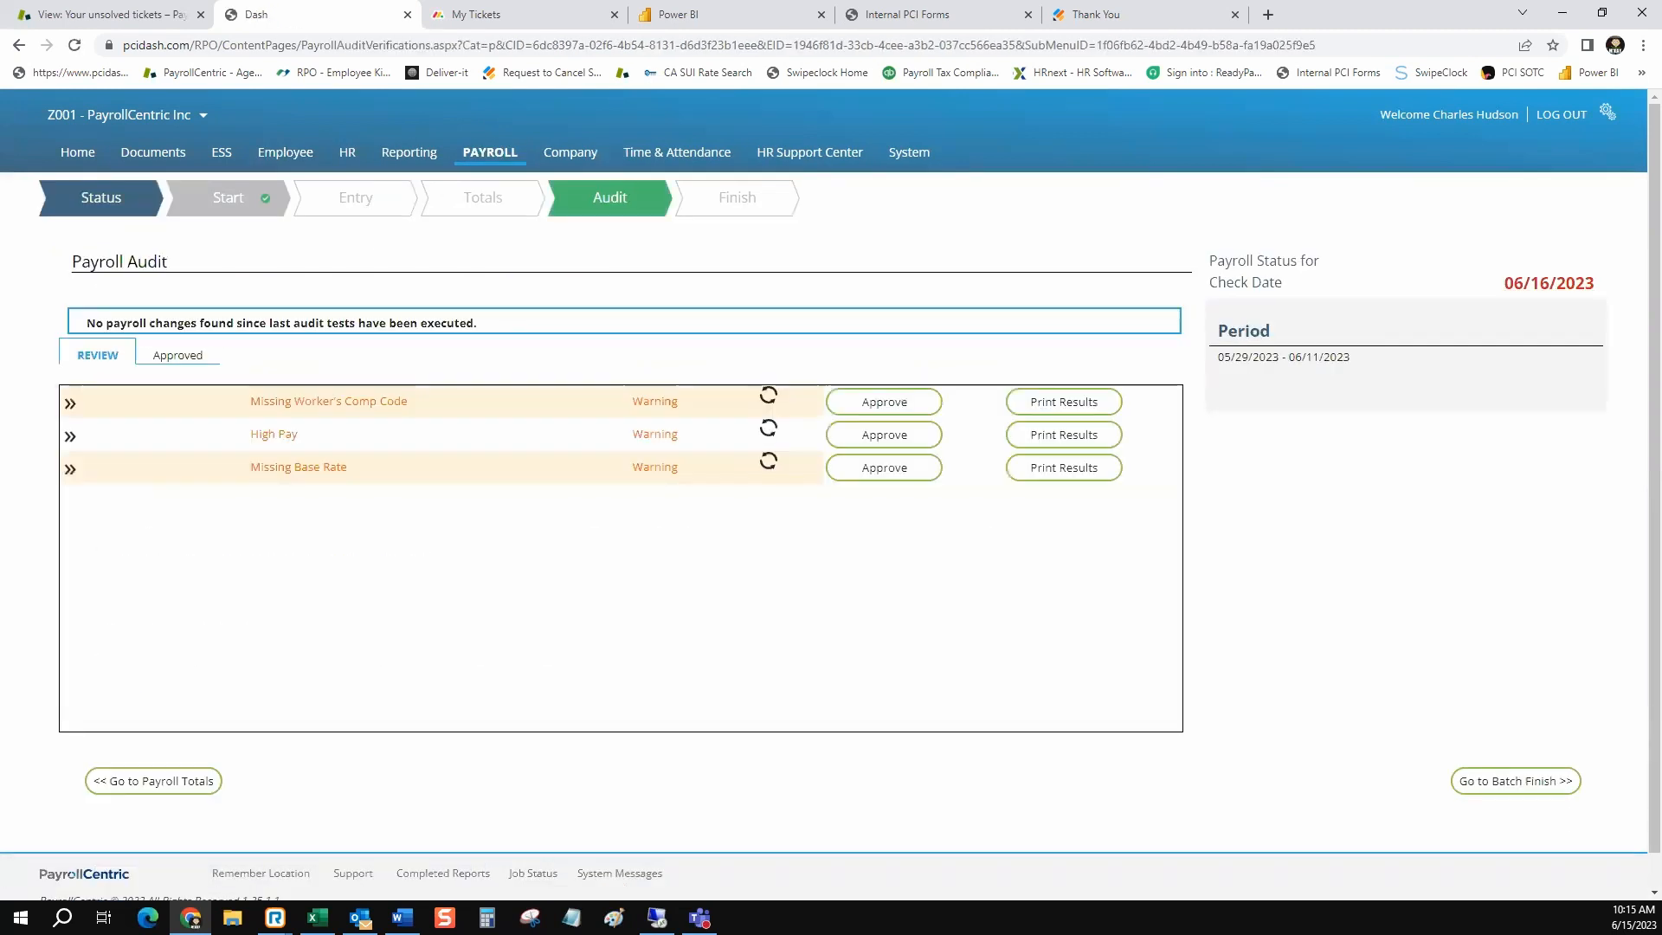
left_click(70, 469)
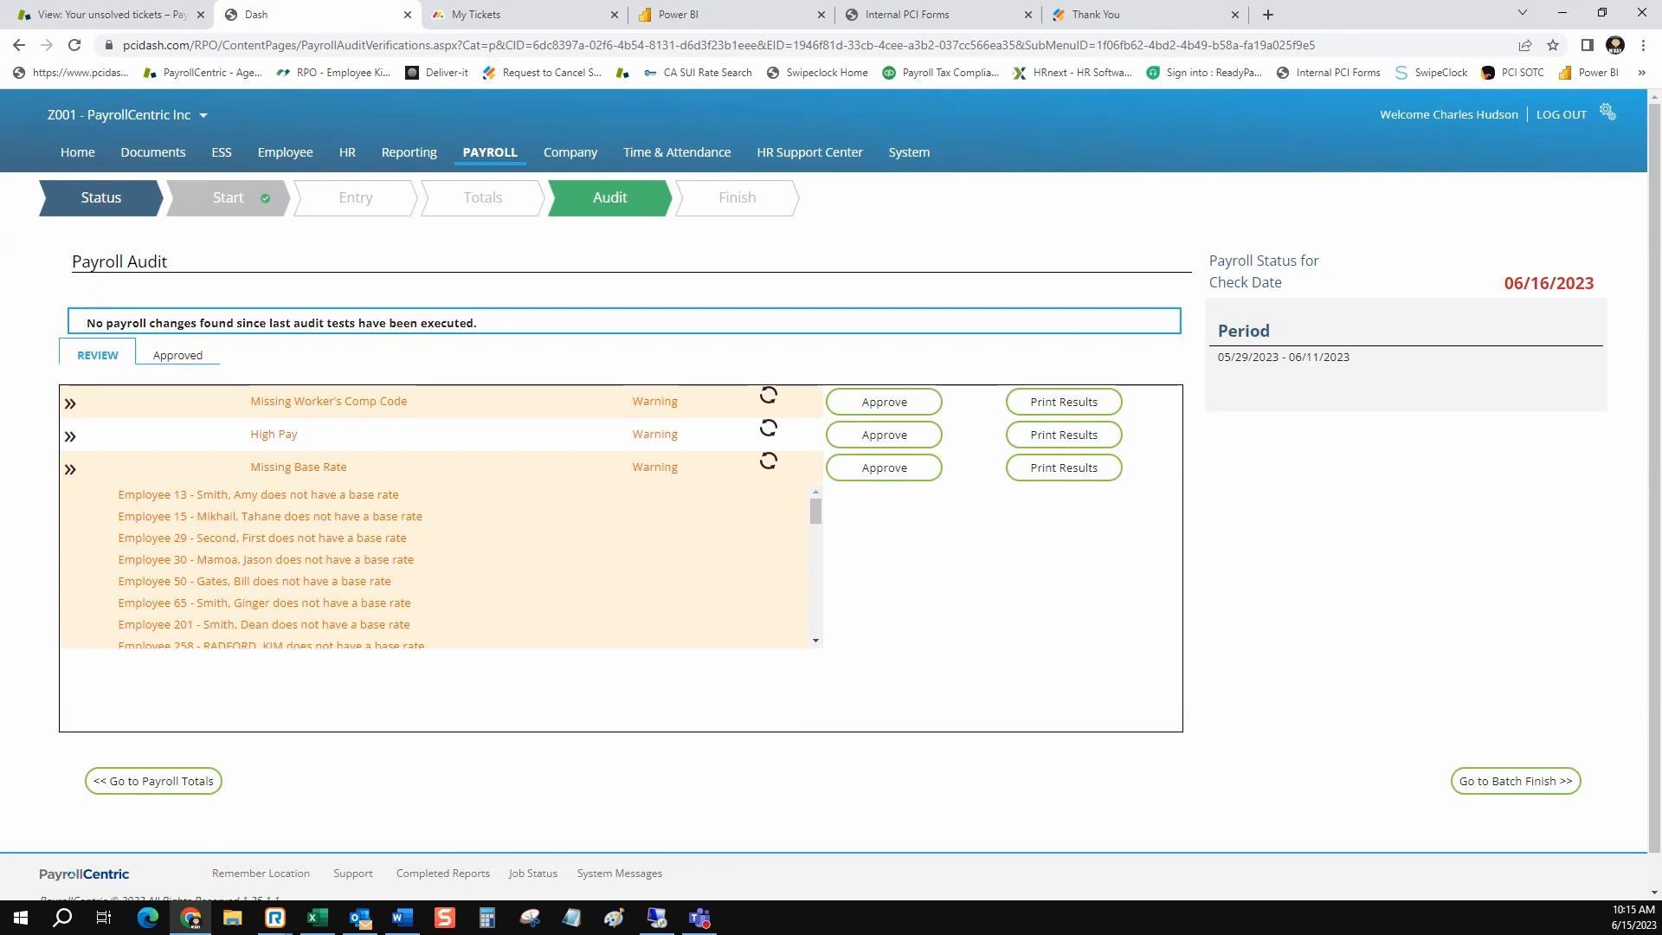
Search for an employee flagged for a missing base rate by first name and open that employee's pay rates
left_click(286, 152)
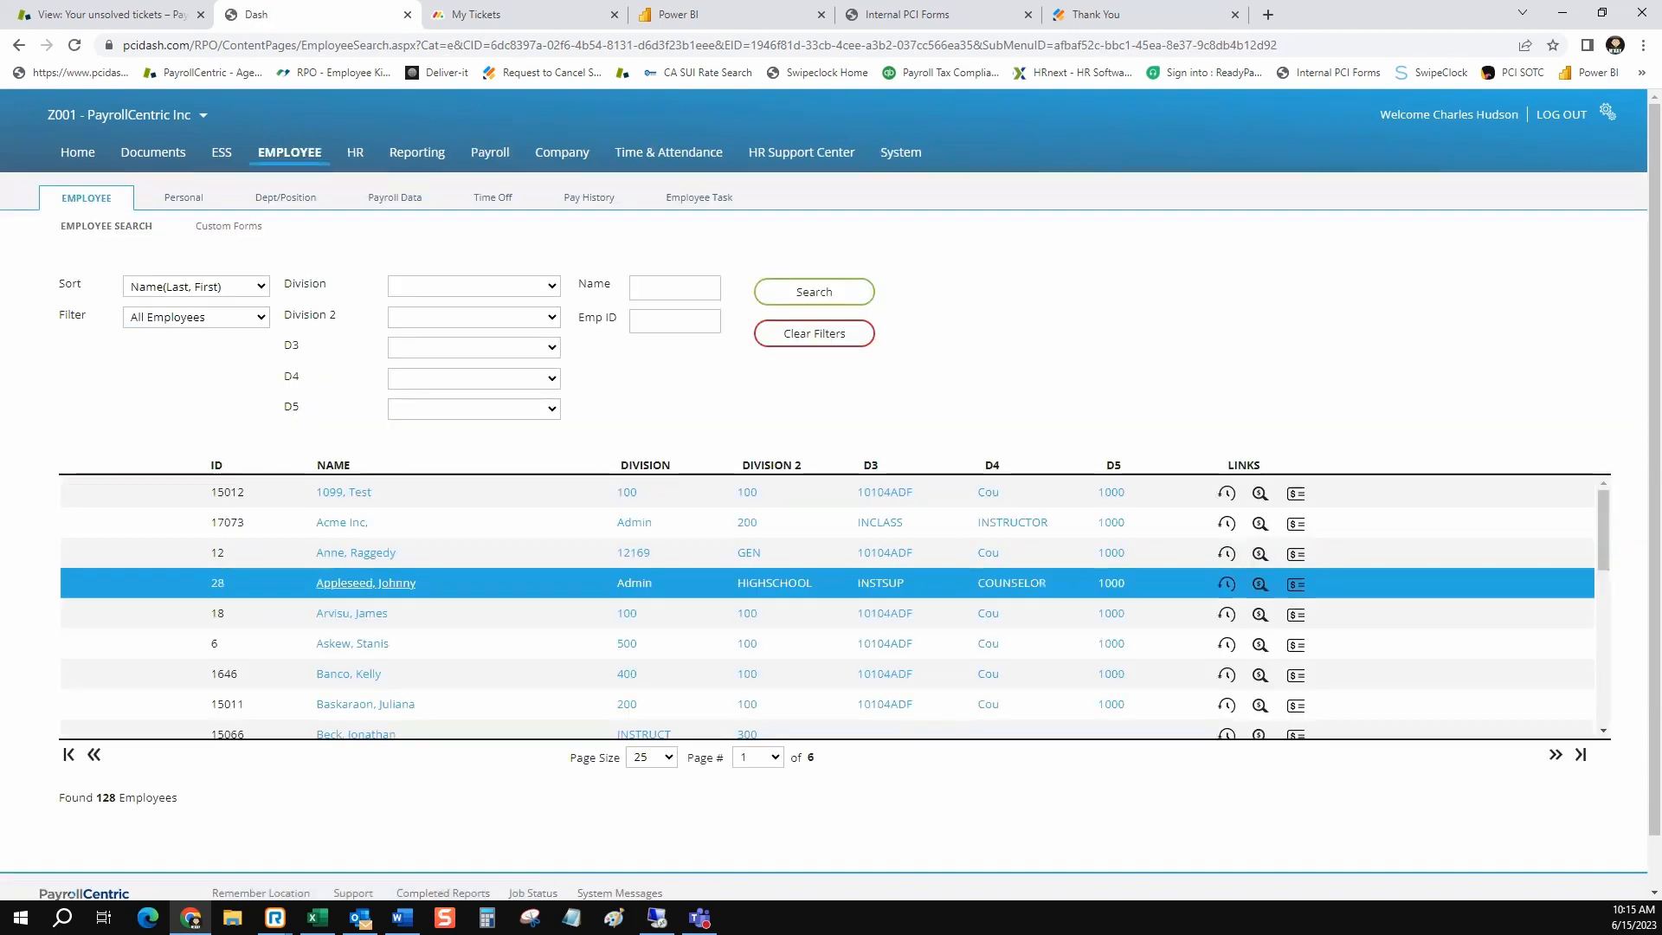
scroll(831, 583, "down", 5)
left_click(675, 288)
type("jason")
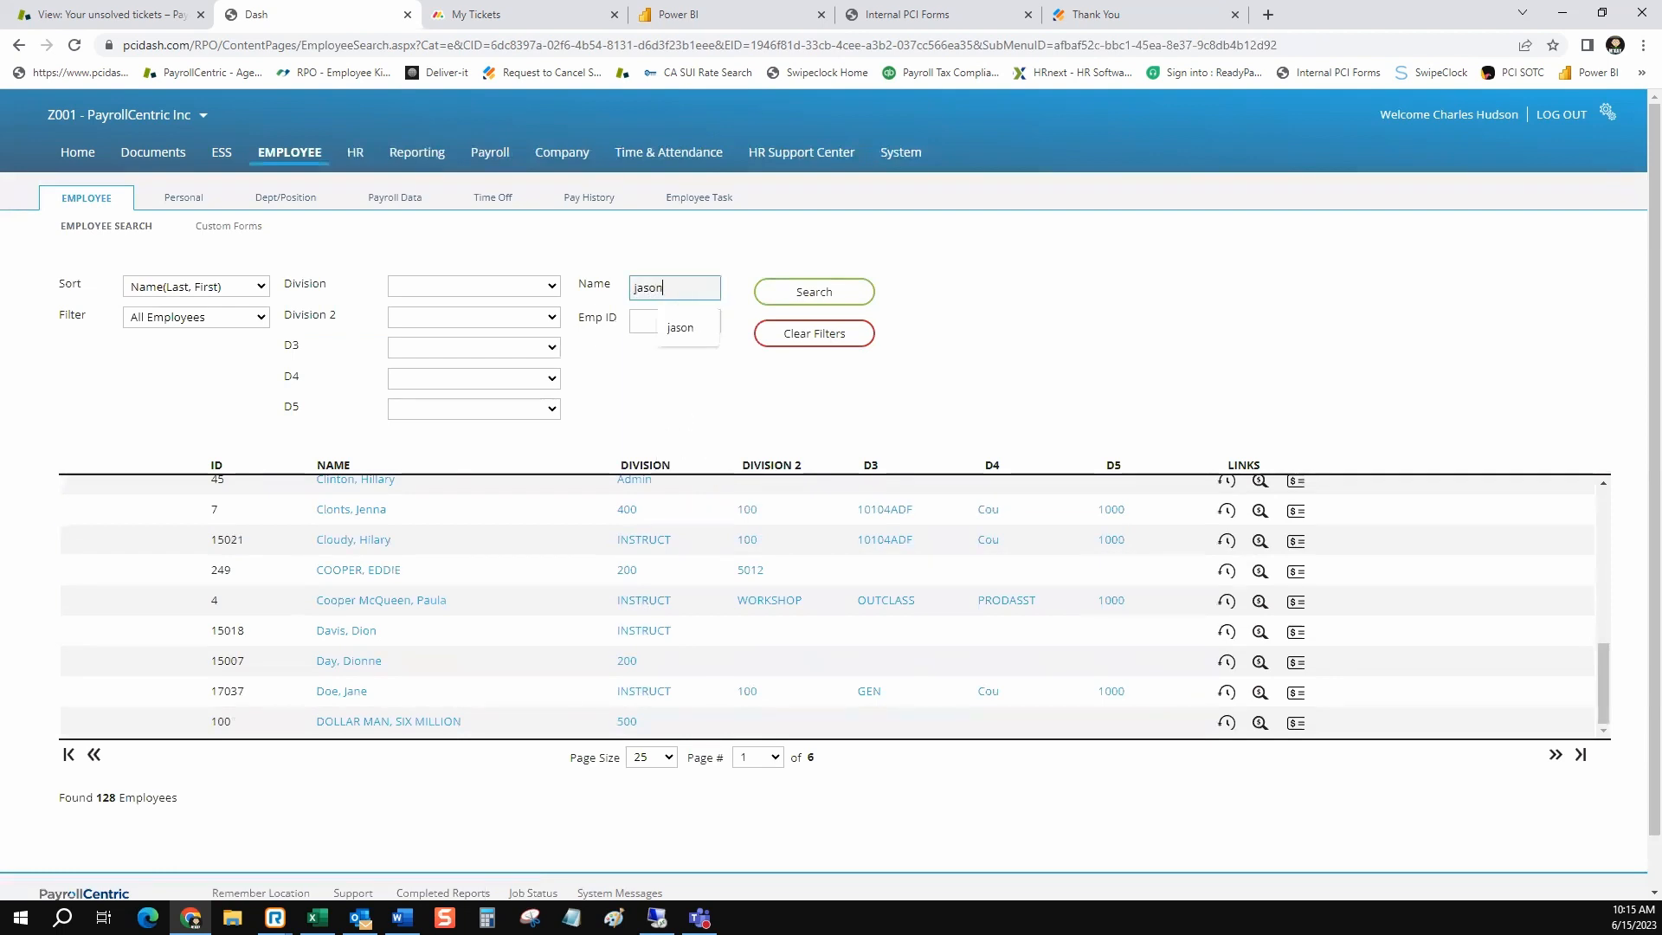
key("Return")
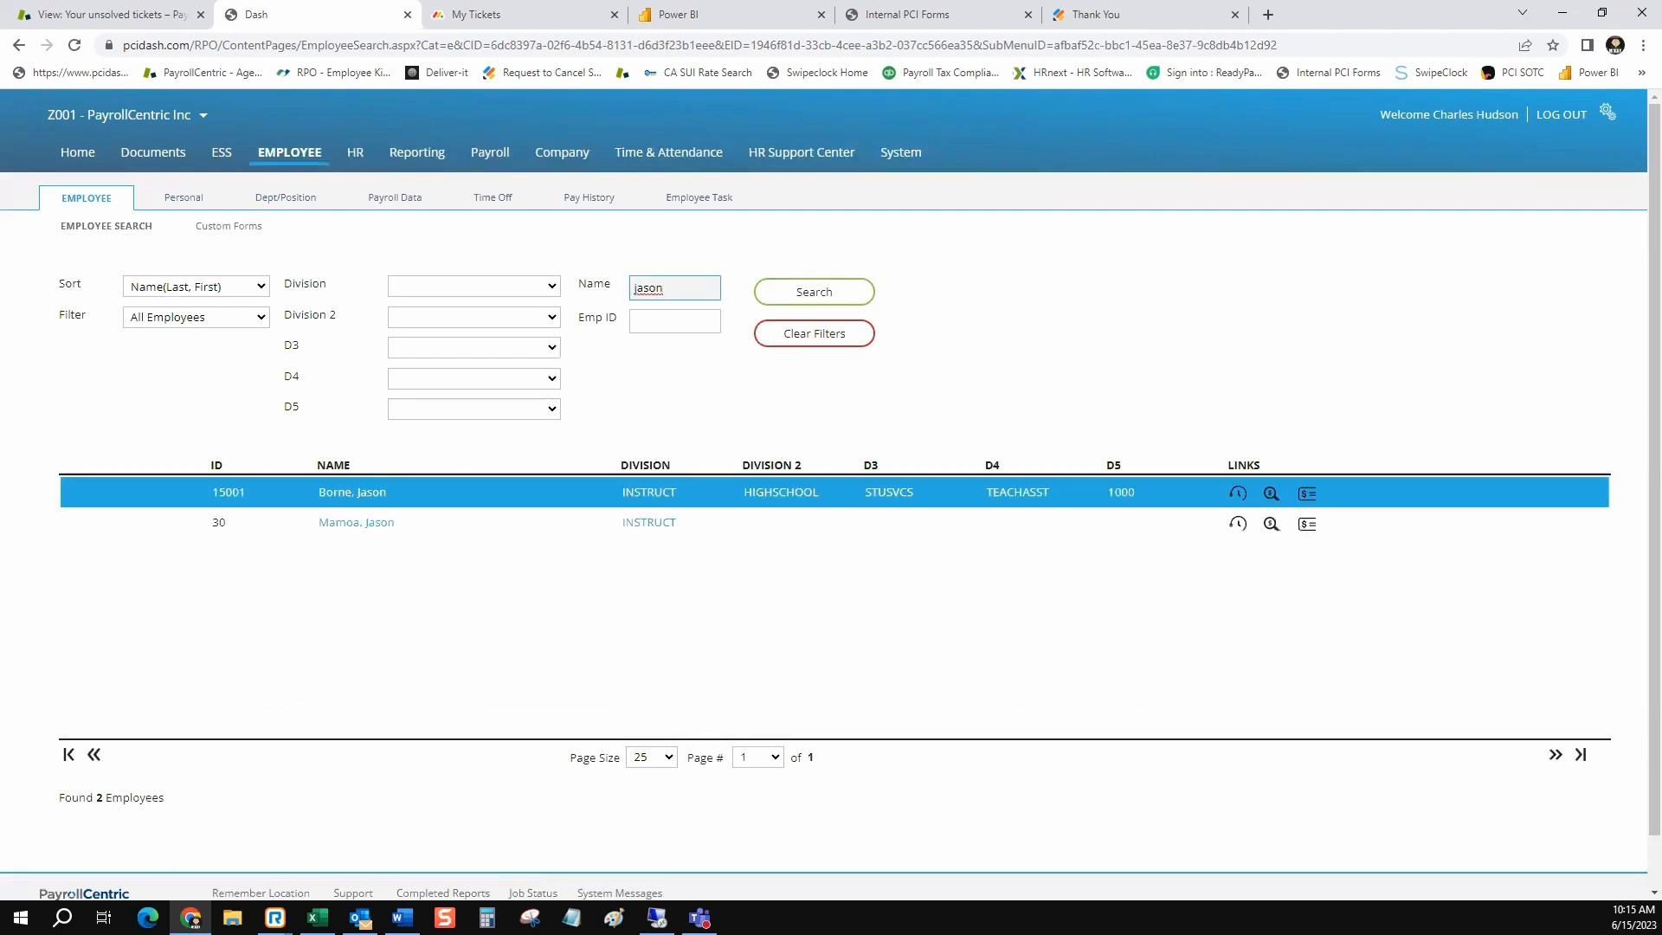
left_click(356, 522)
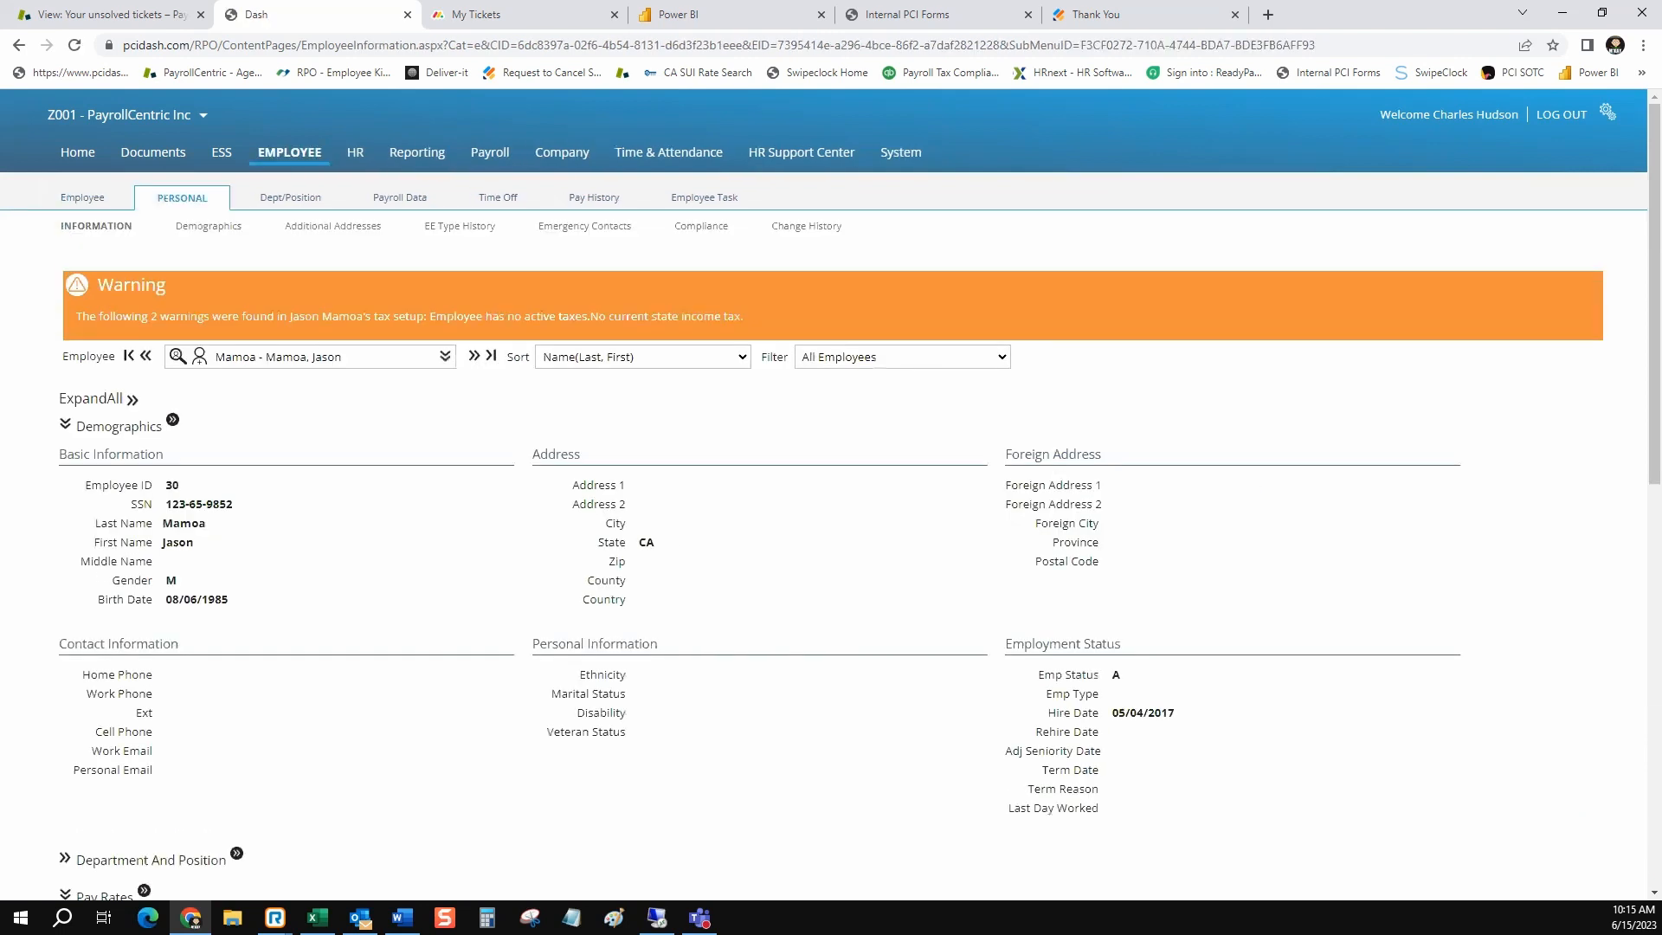
left_click(428, 226)
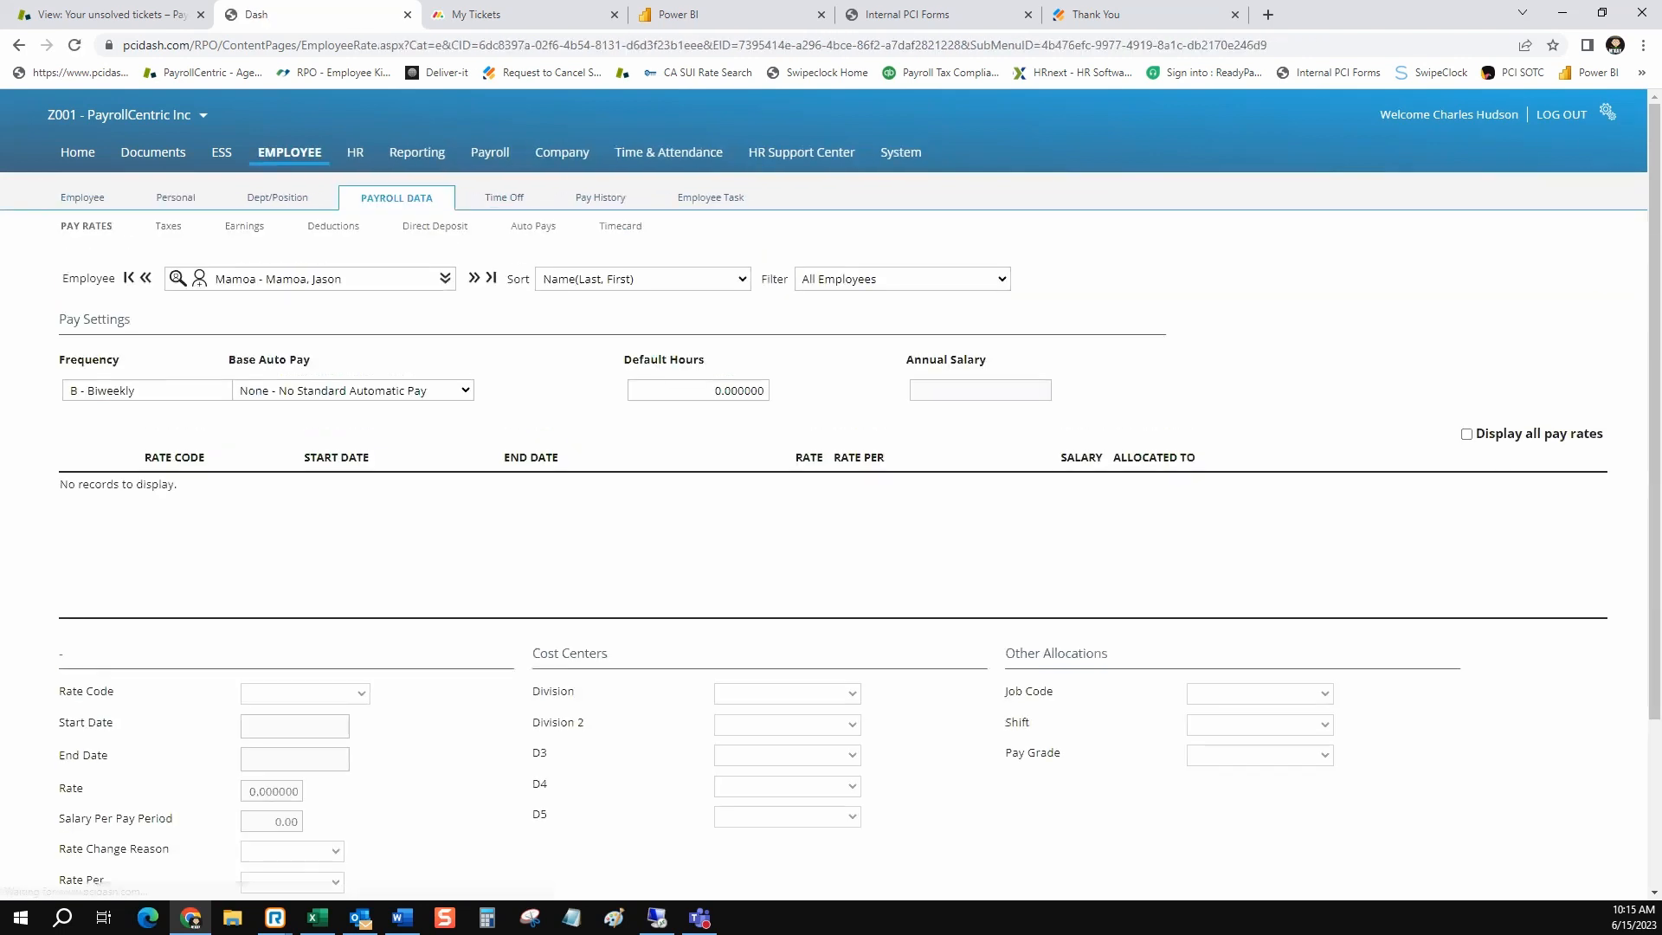
scroll(831, 485, "down", 2)
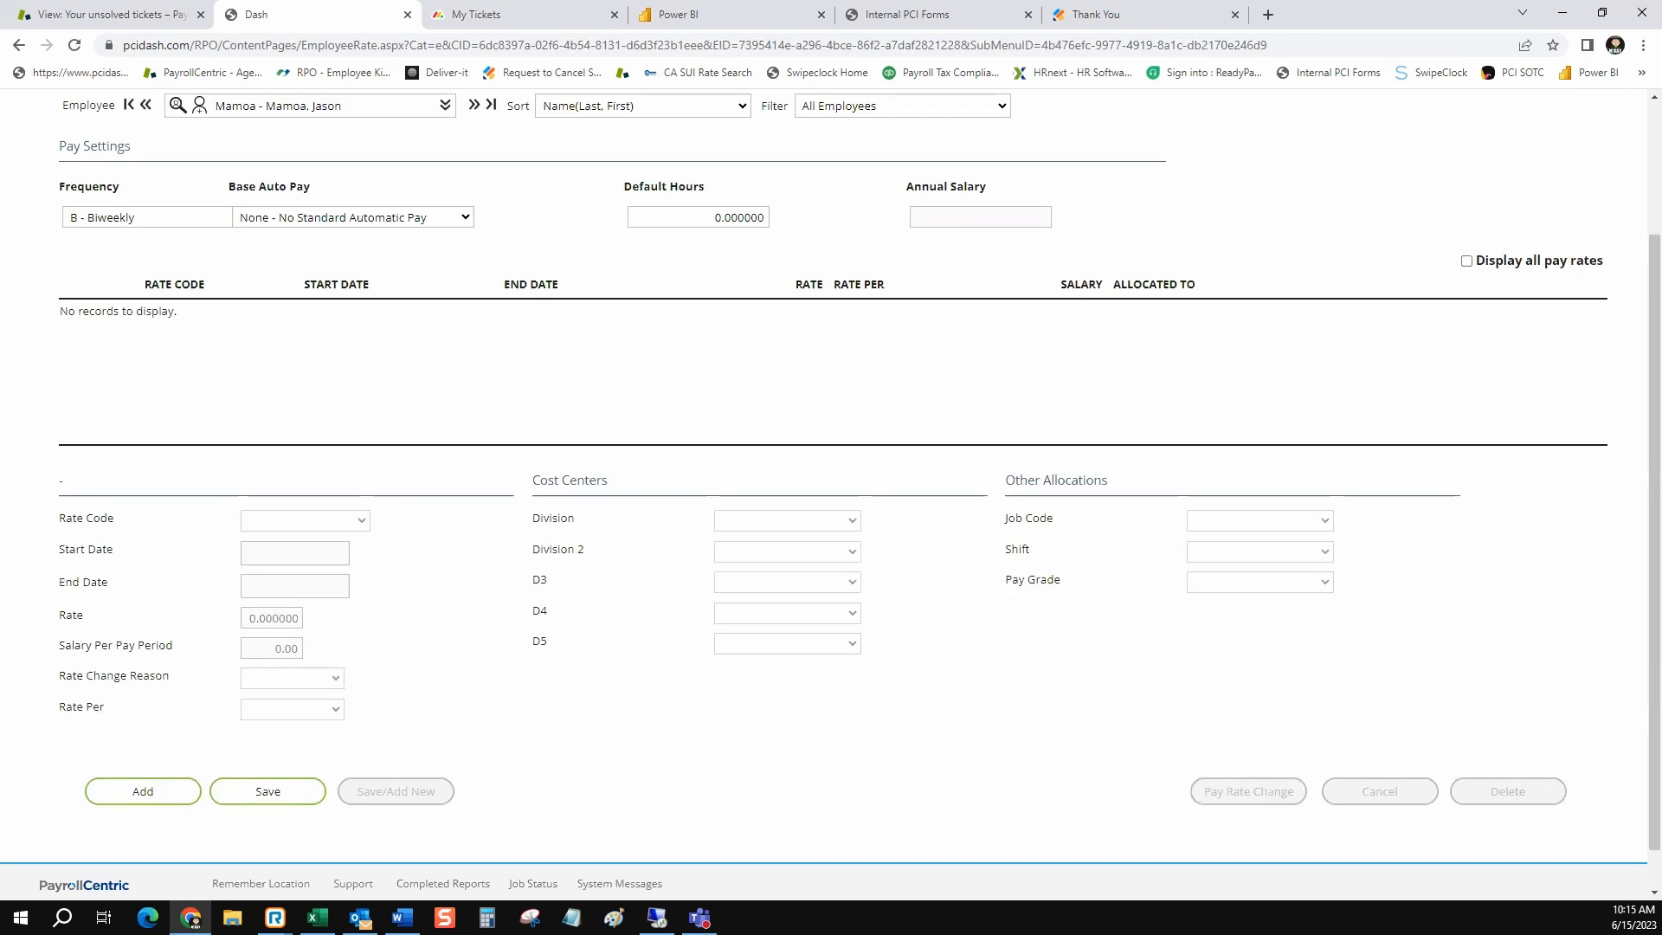
left_click(143, 791)
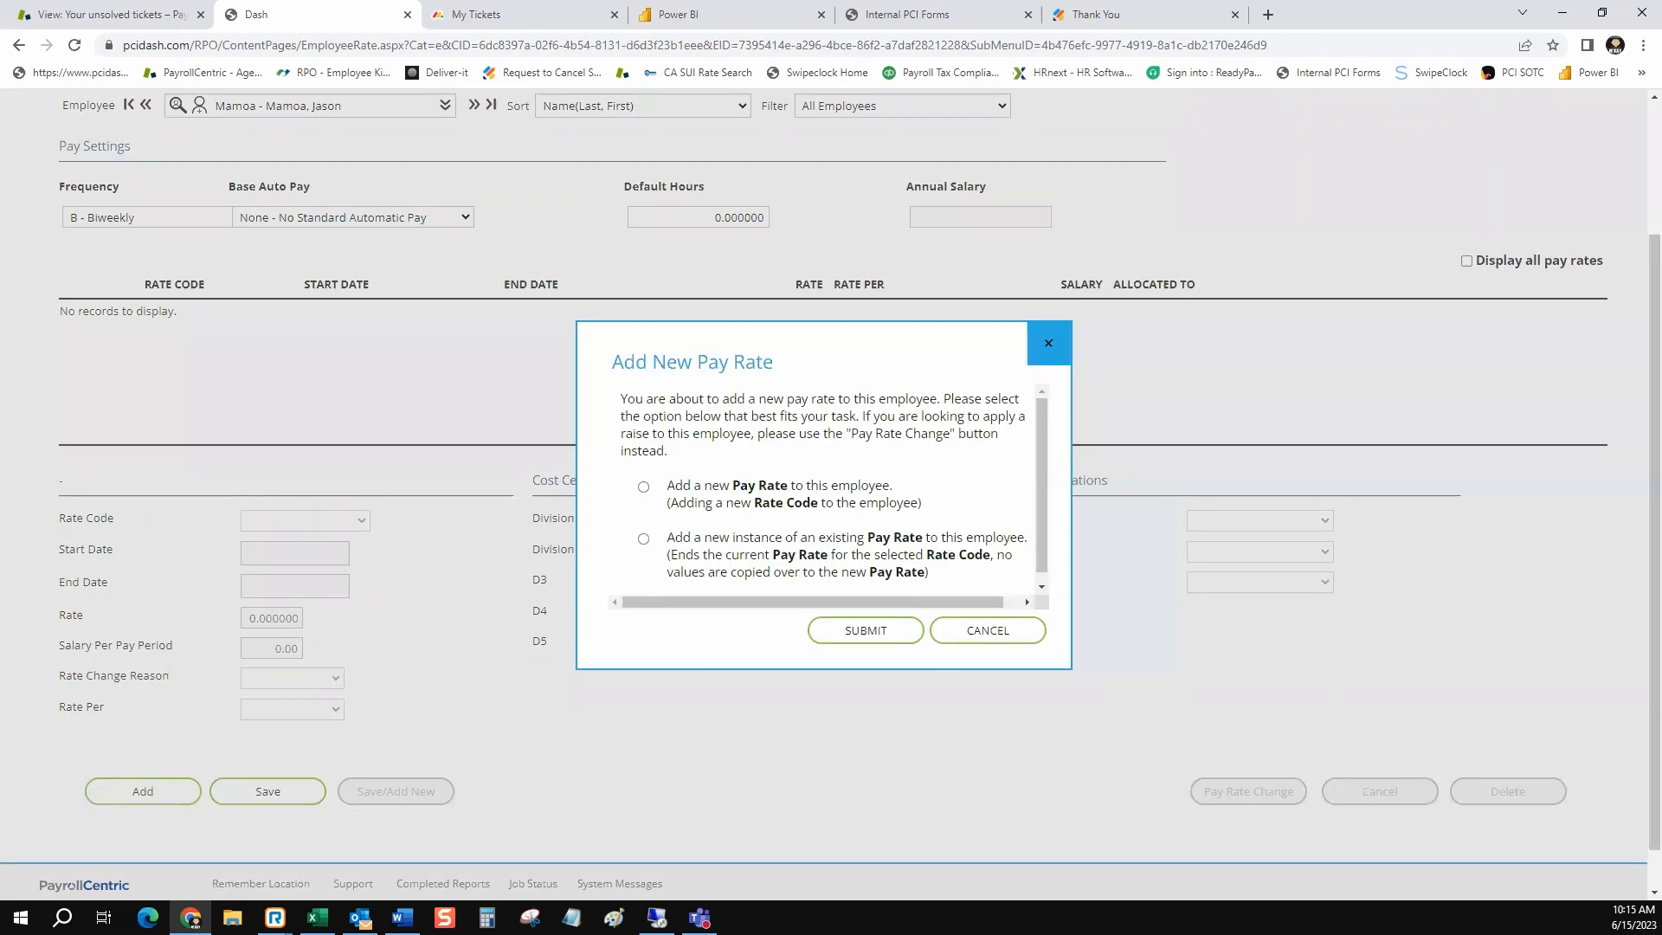
left_click(643, 538)
left_click(866, 631)
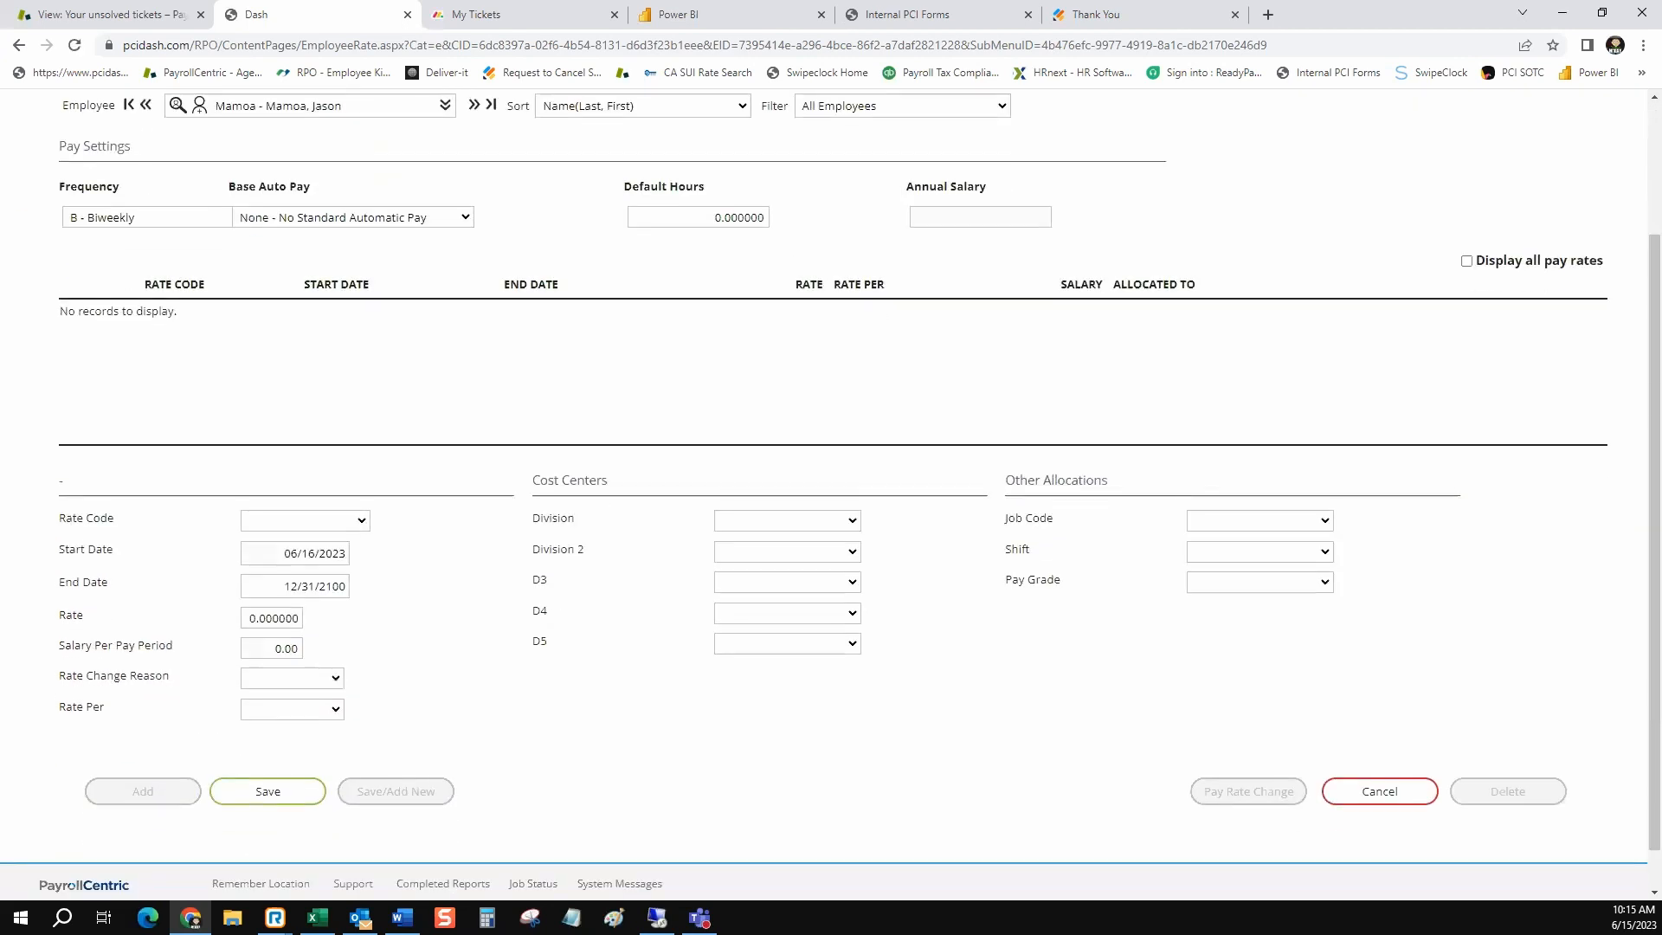
type("20")
left_click(267, 791)
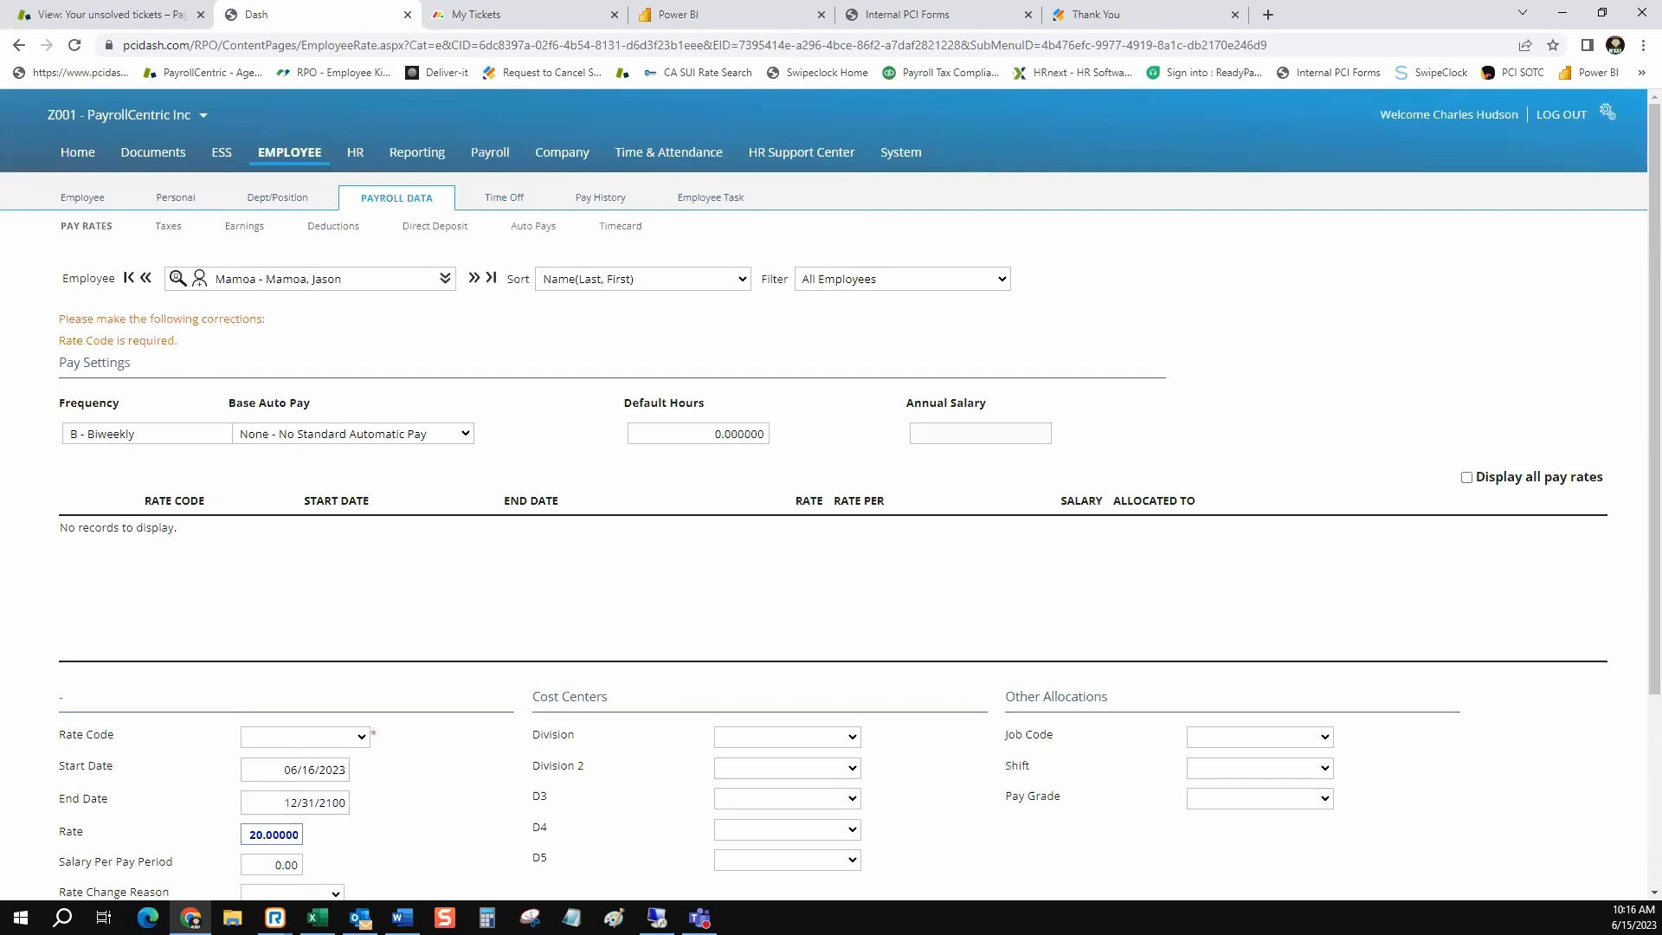
scroll(831, 493, "down", 3)
left_click(268, 748)
scroll(305, 474, "down", 3)
left_click(305, 474)
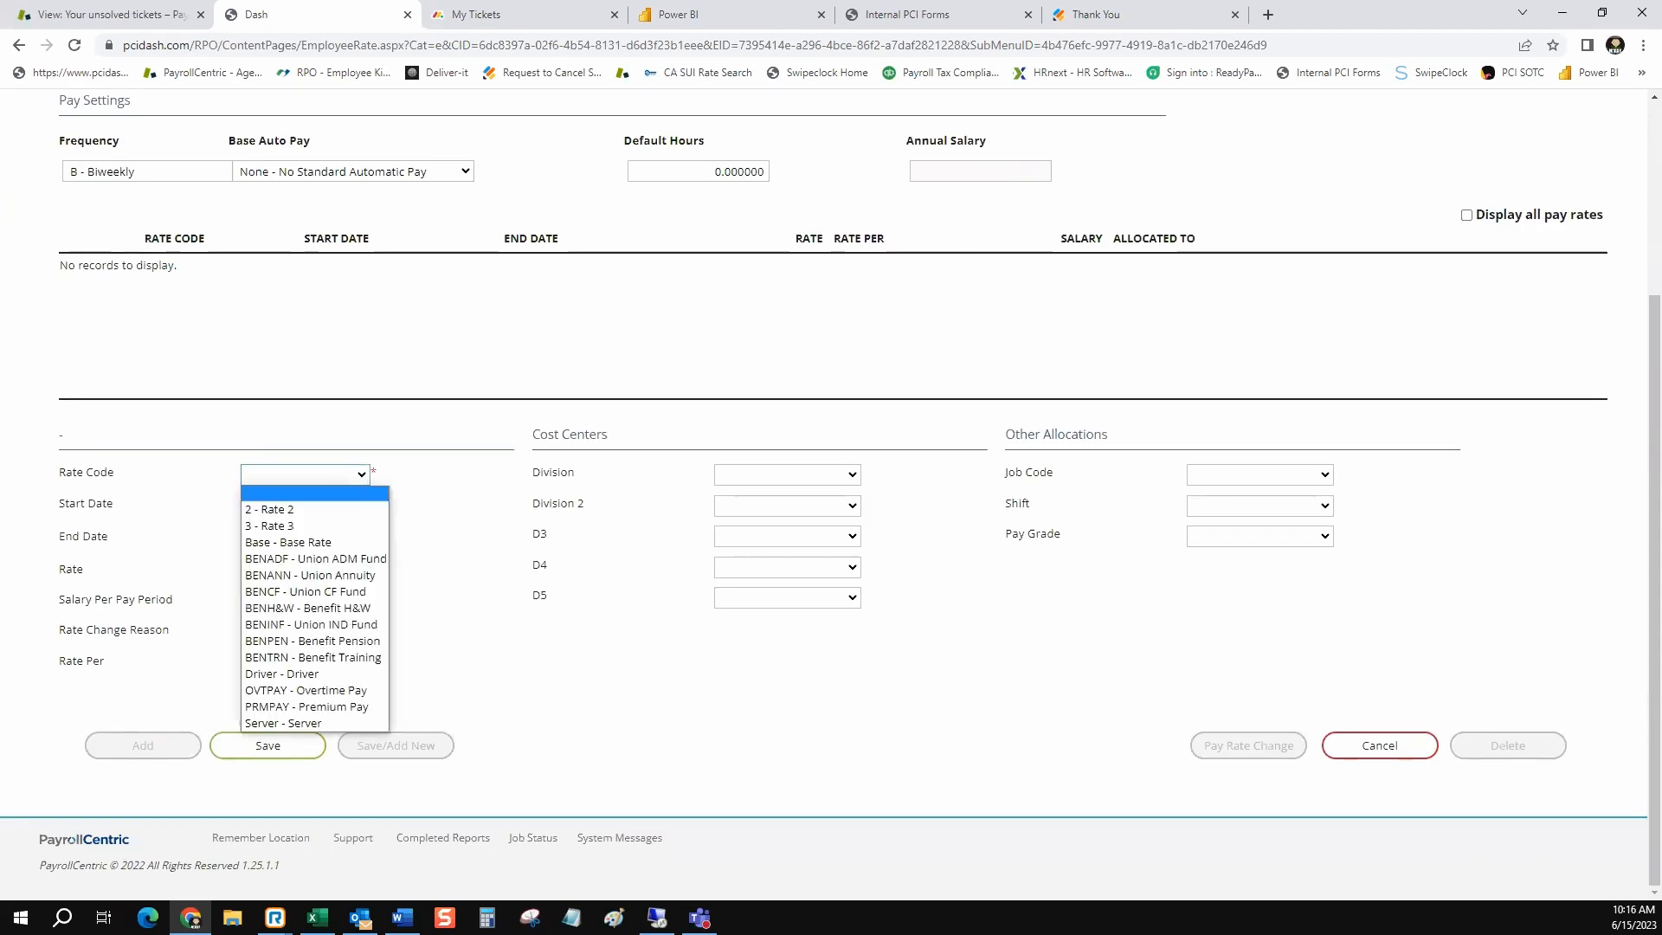
left_click(299, 543)
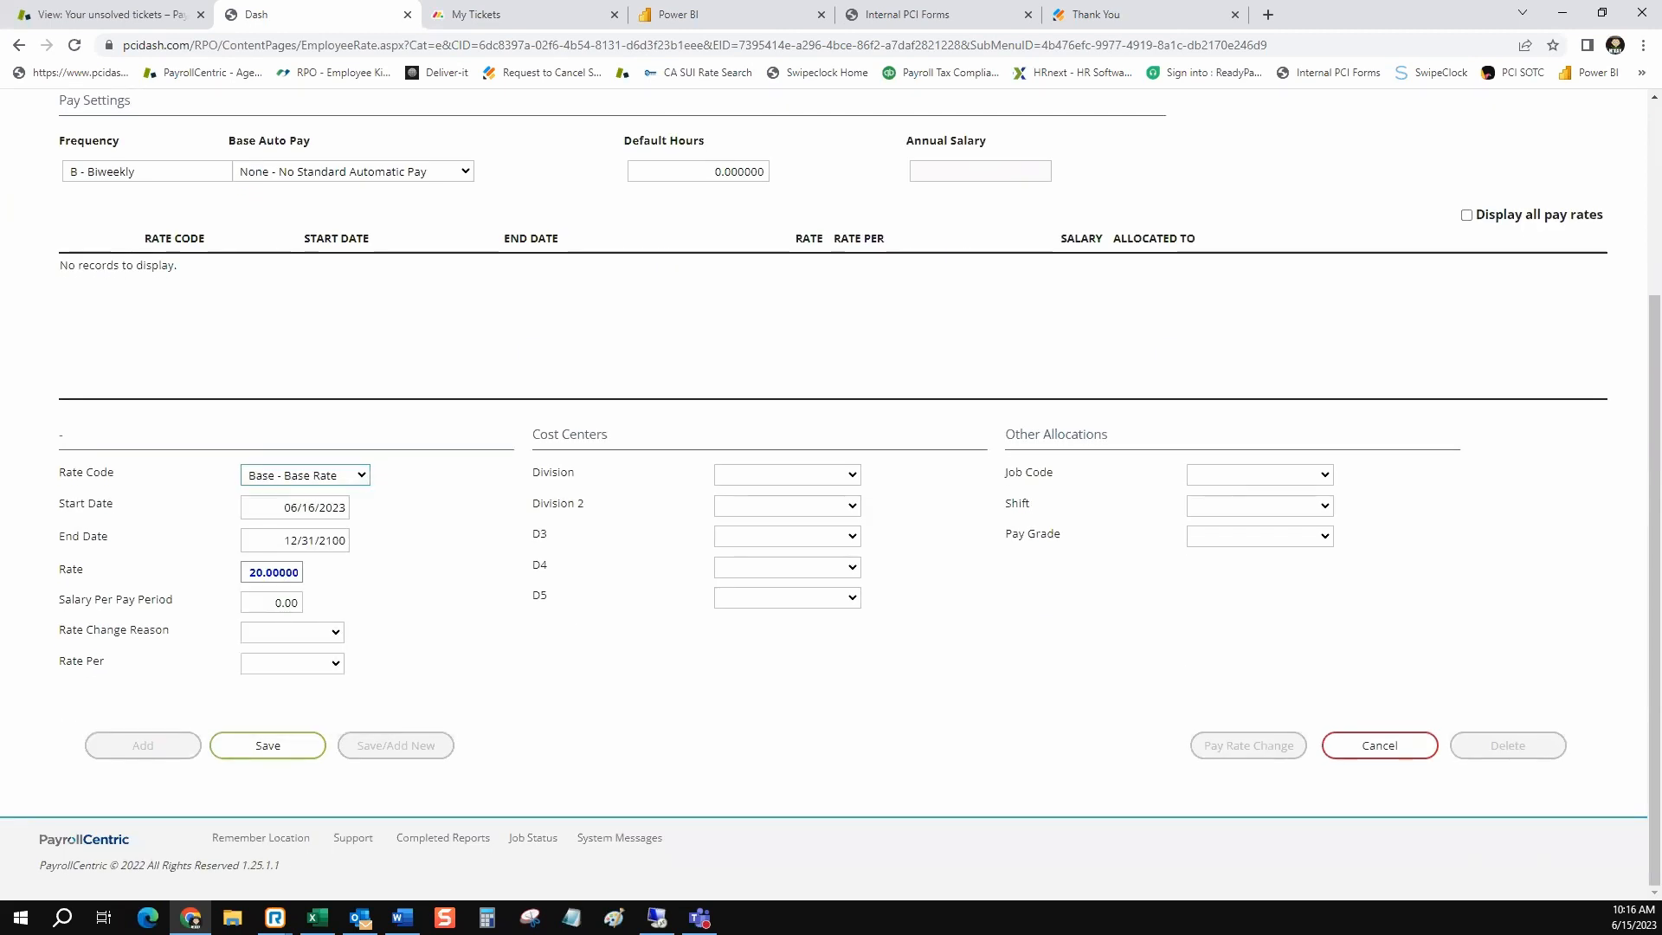
left_click(267, 746)
left_click(1380, 745)
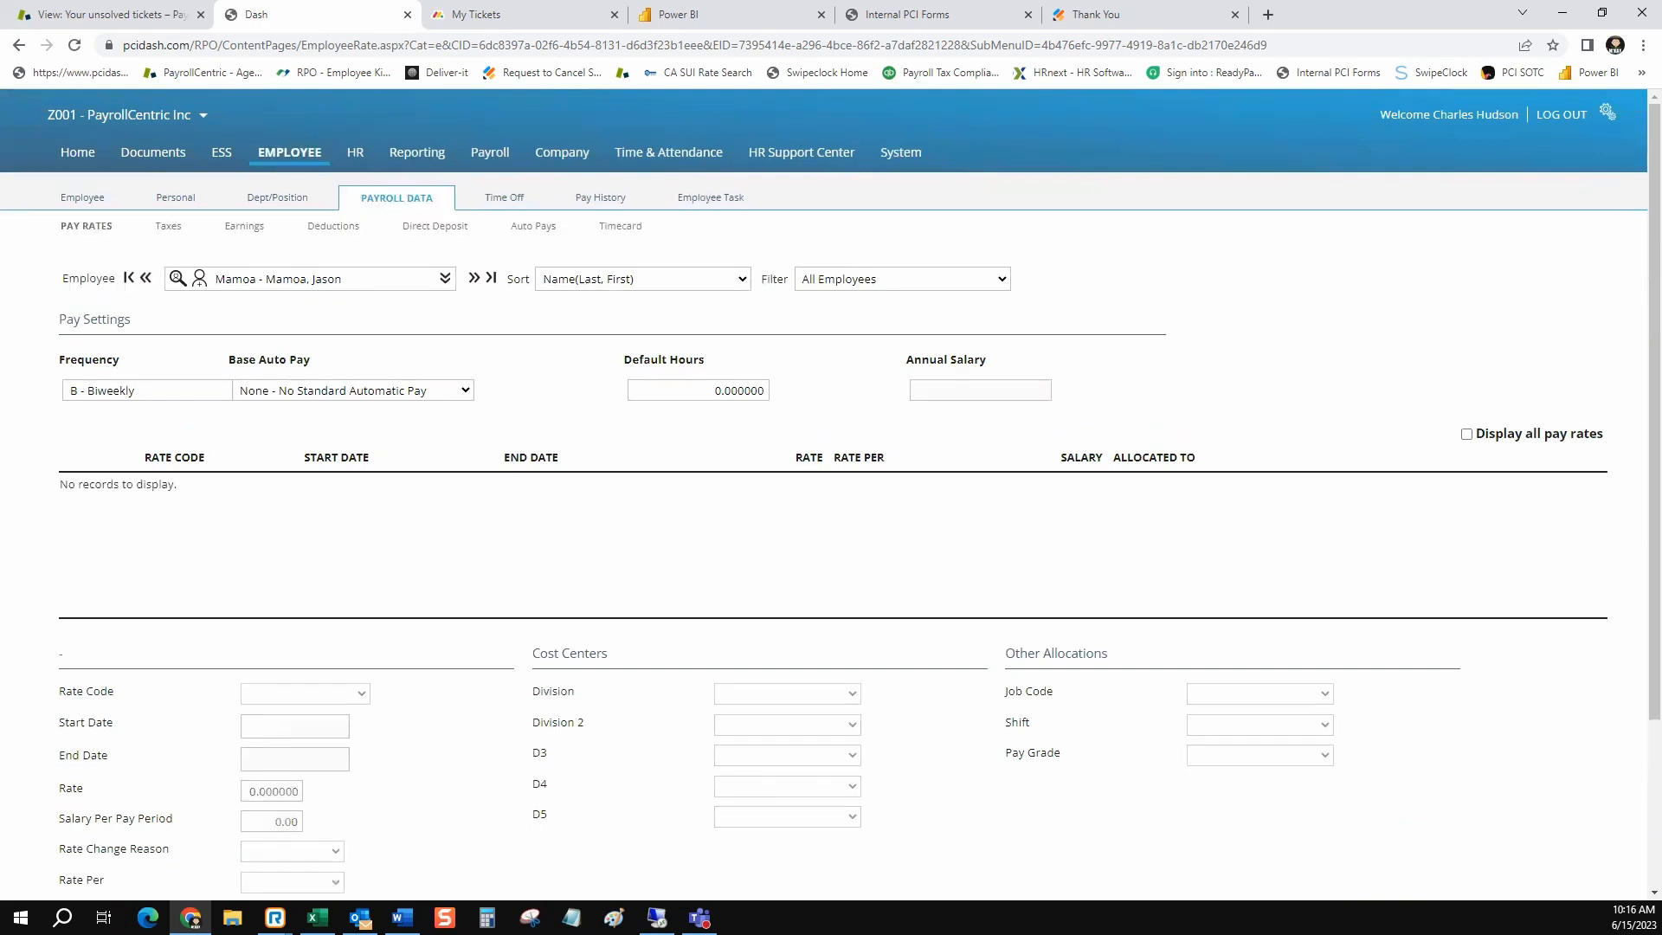
left_click(143, 791)
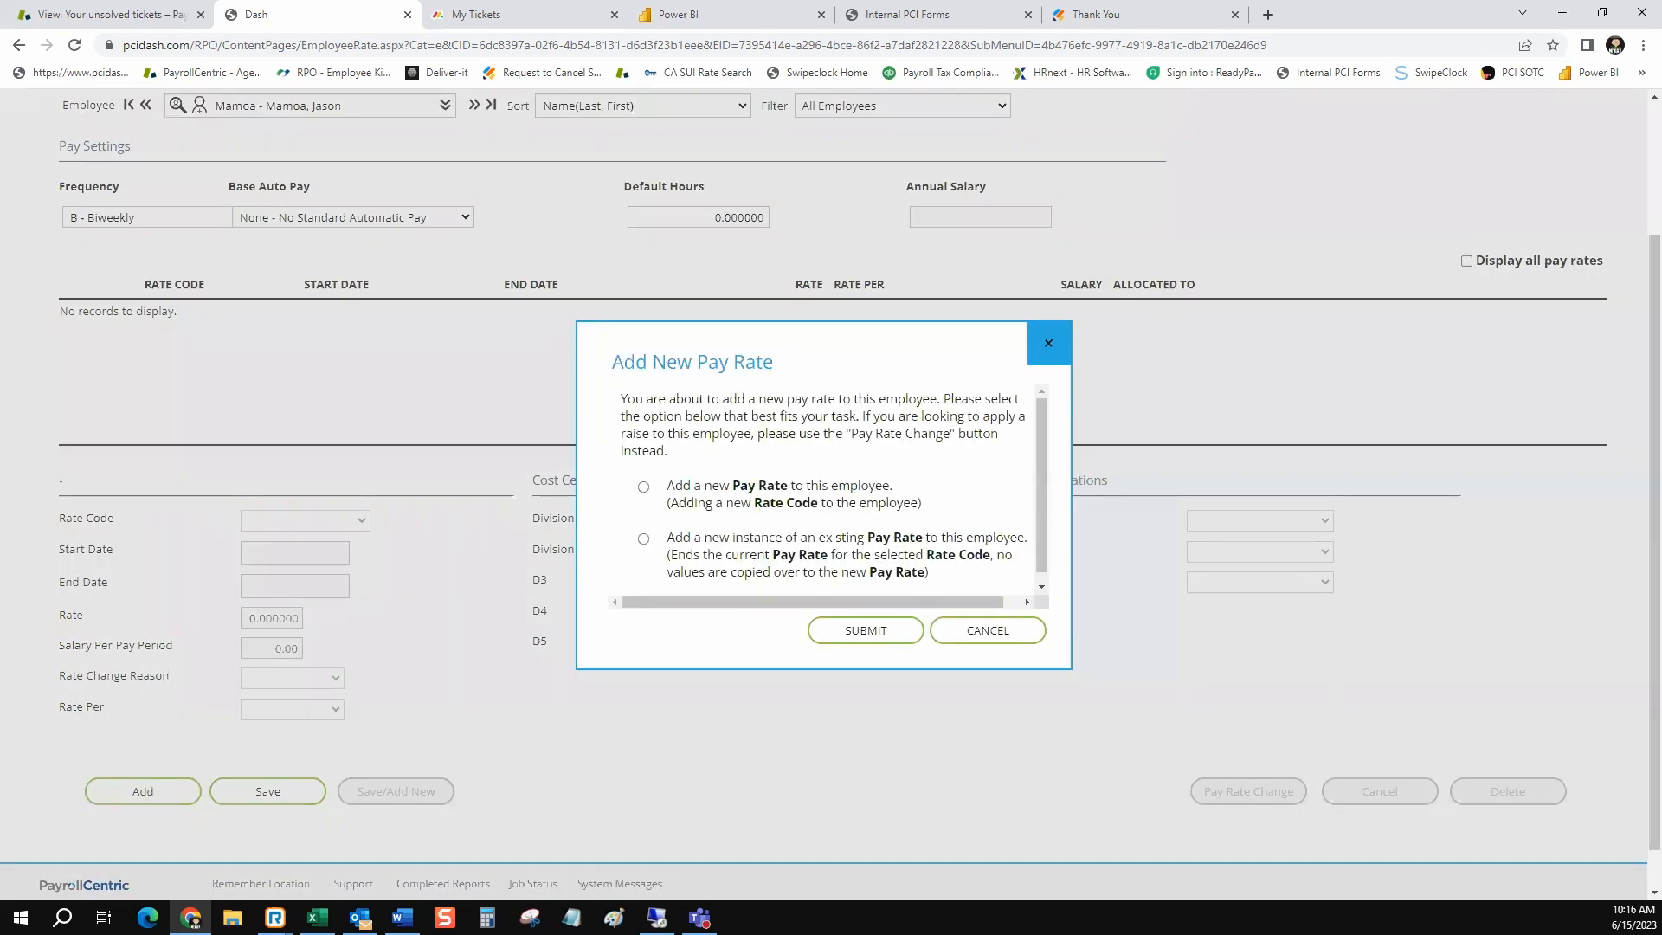
left_click(987, 630)
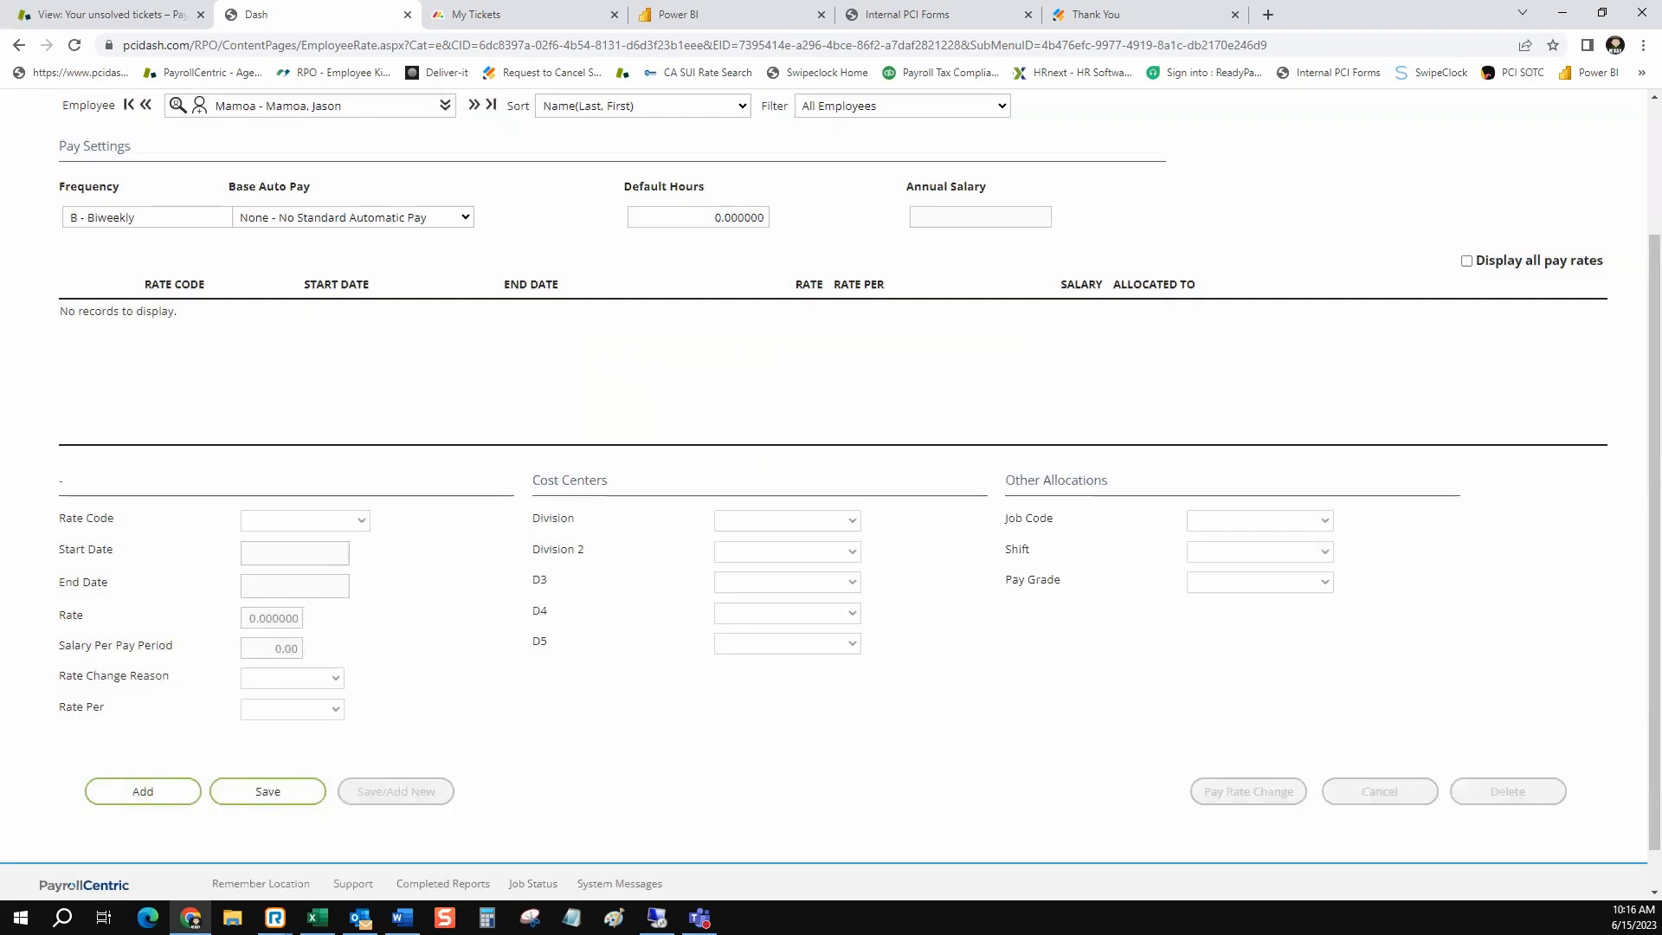
Add a new instance of an existing pay rate with rate code Base - Base Rate and a rate of 20, and save it
left_click(142, 791)
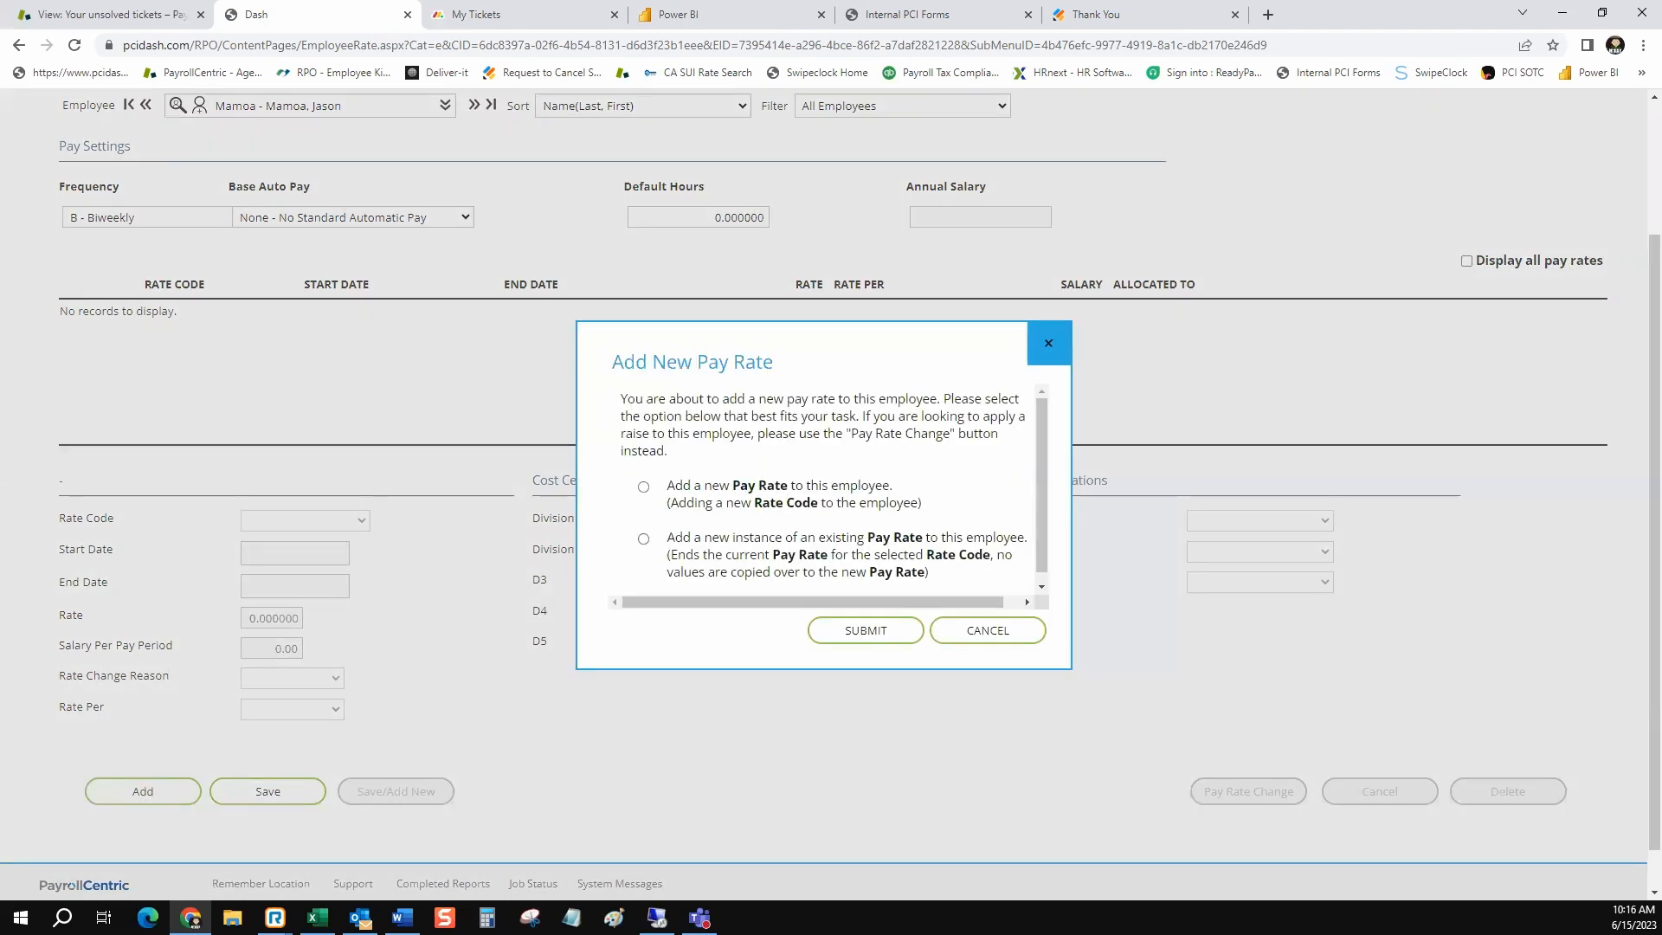
left_click(643, 539)
left_click(865, 630)
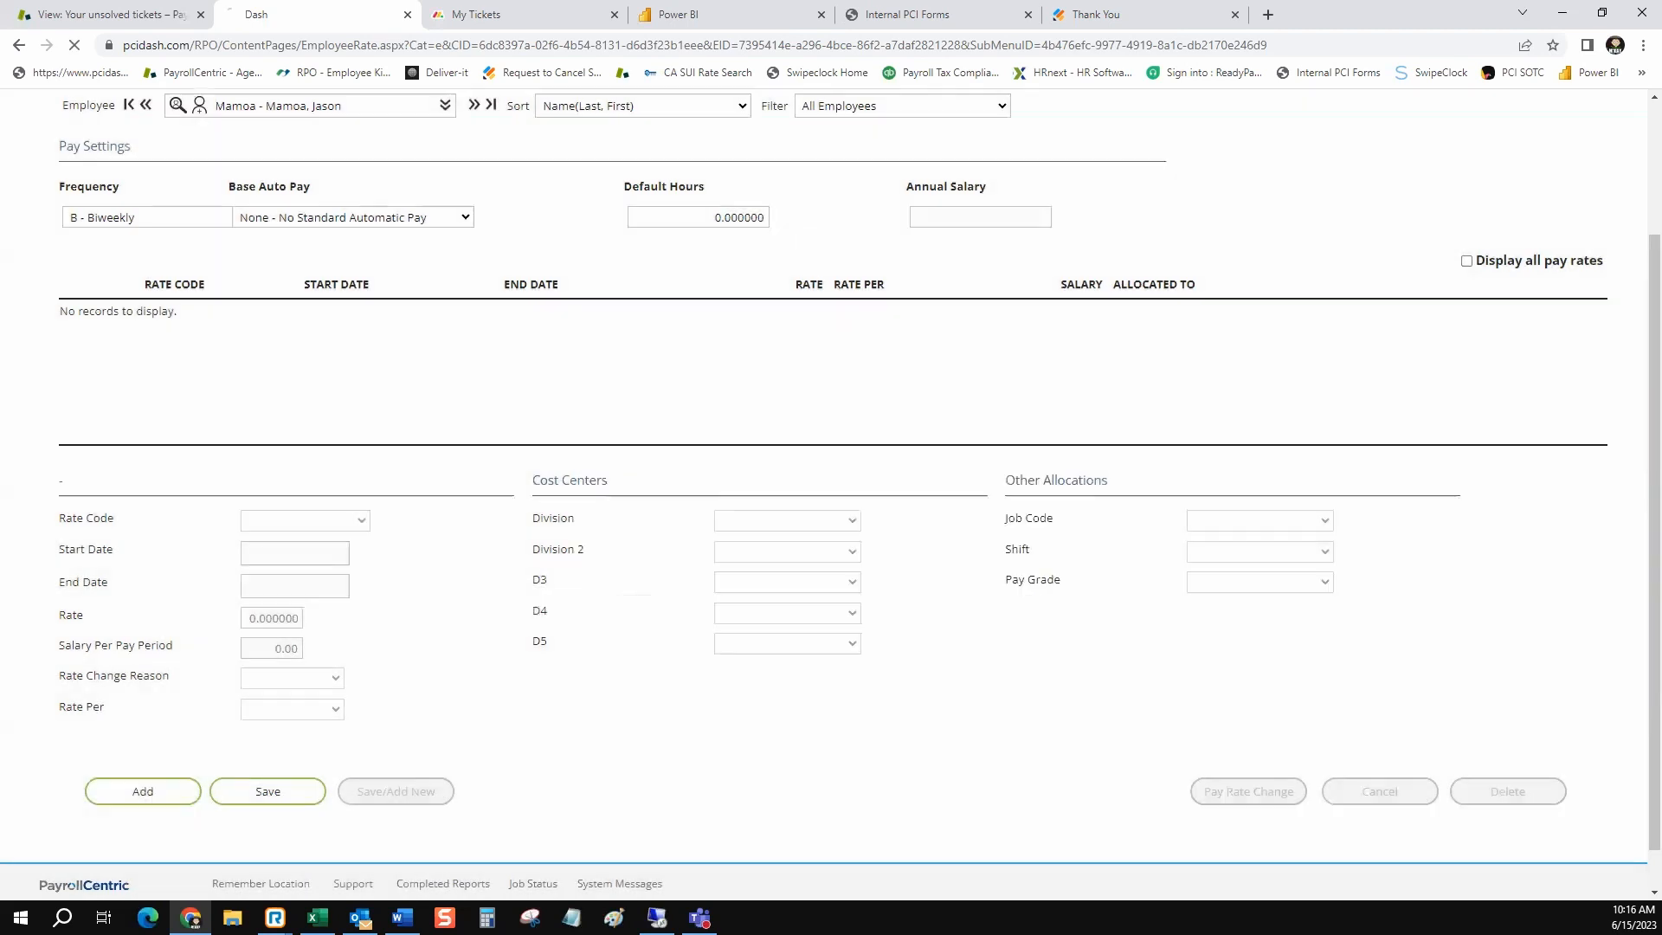
left_click(306, 693)
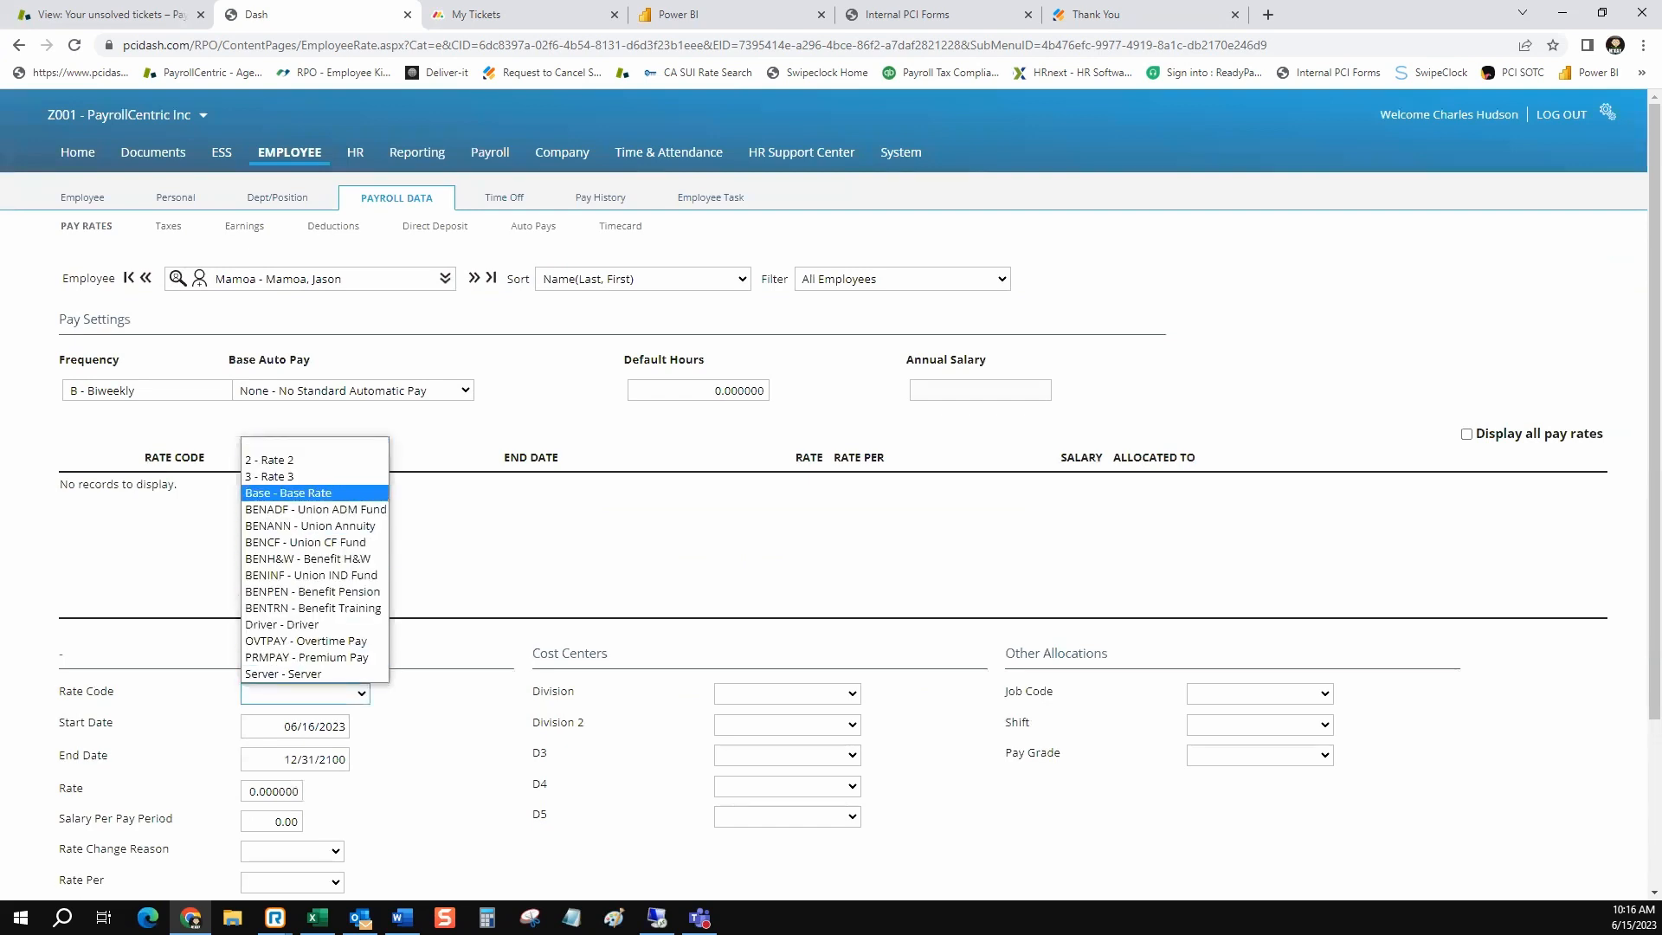
left_click(316, 493)
scroll(316, 494, "down", 2)
left_click(272, 619)
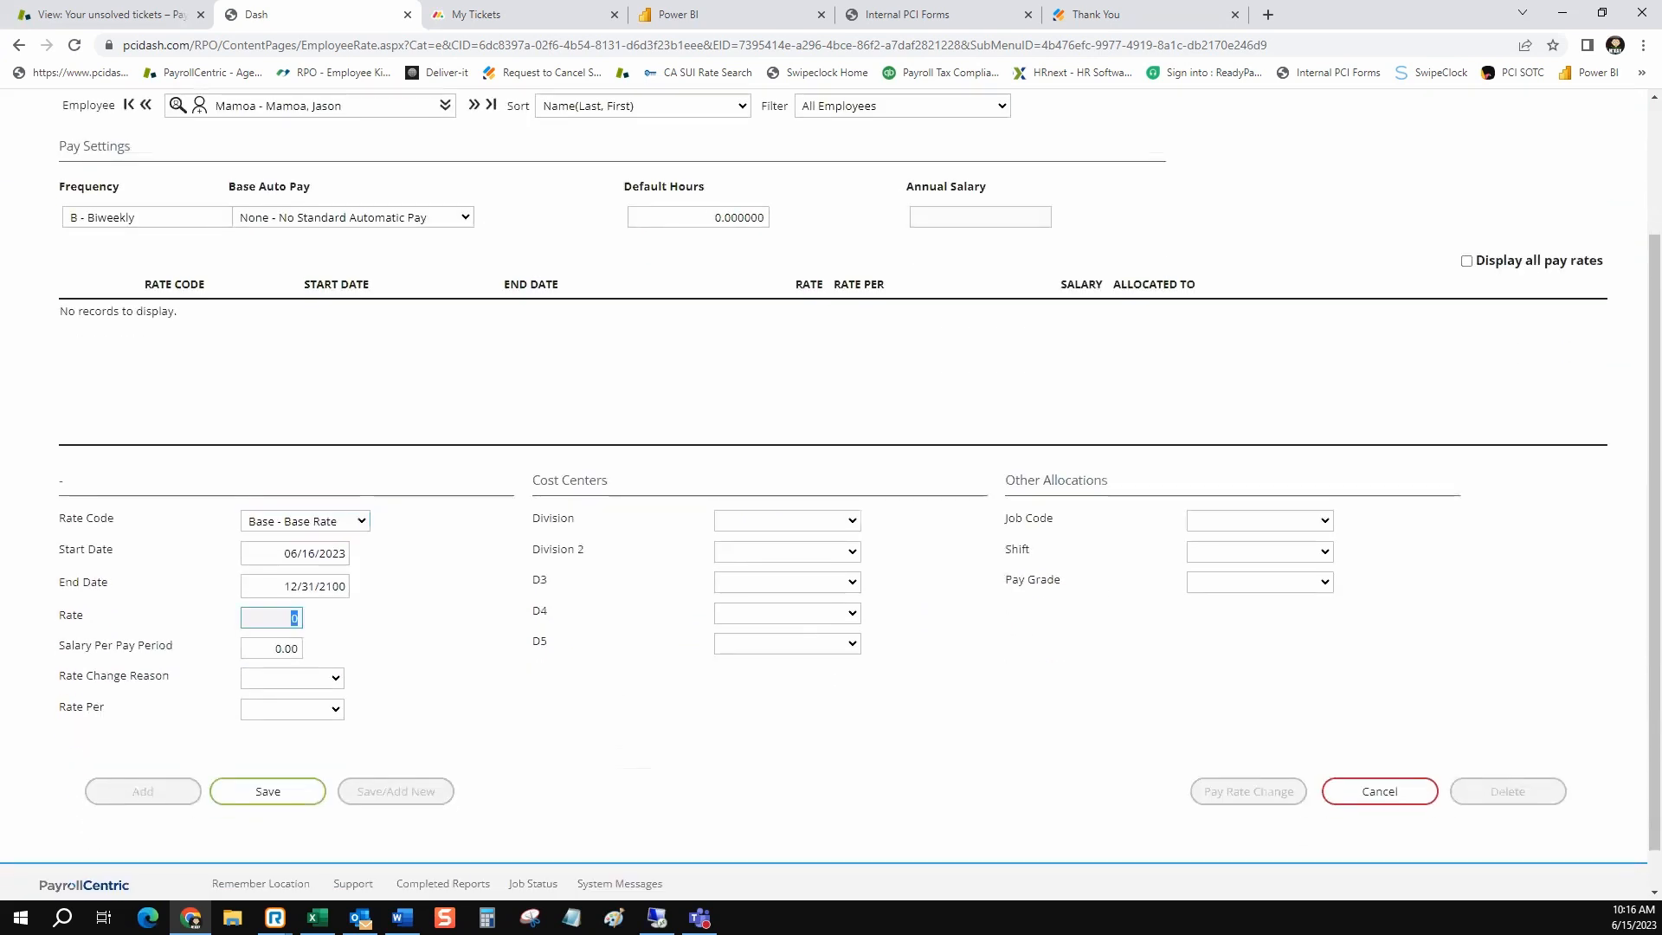
type("20")
left_click(267, 792)
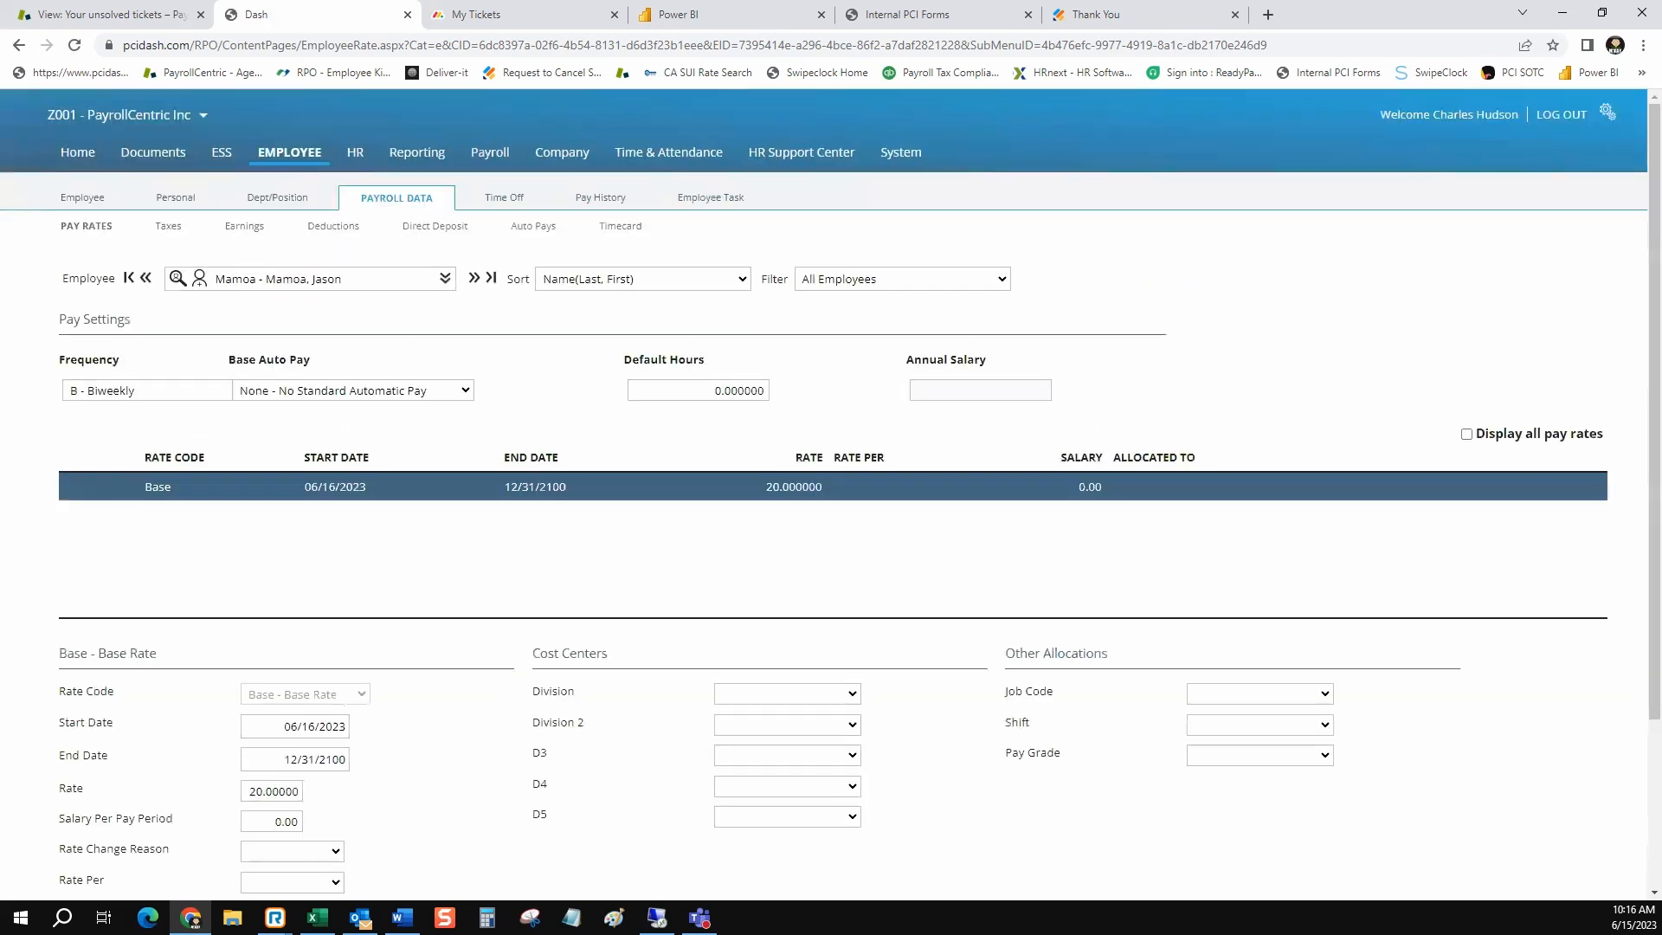
Return to the payroll audit and re-execute the Missing Base Rate test
left_click(490, 152)
left_click(609, 198)
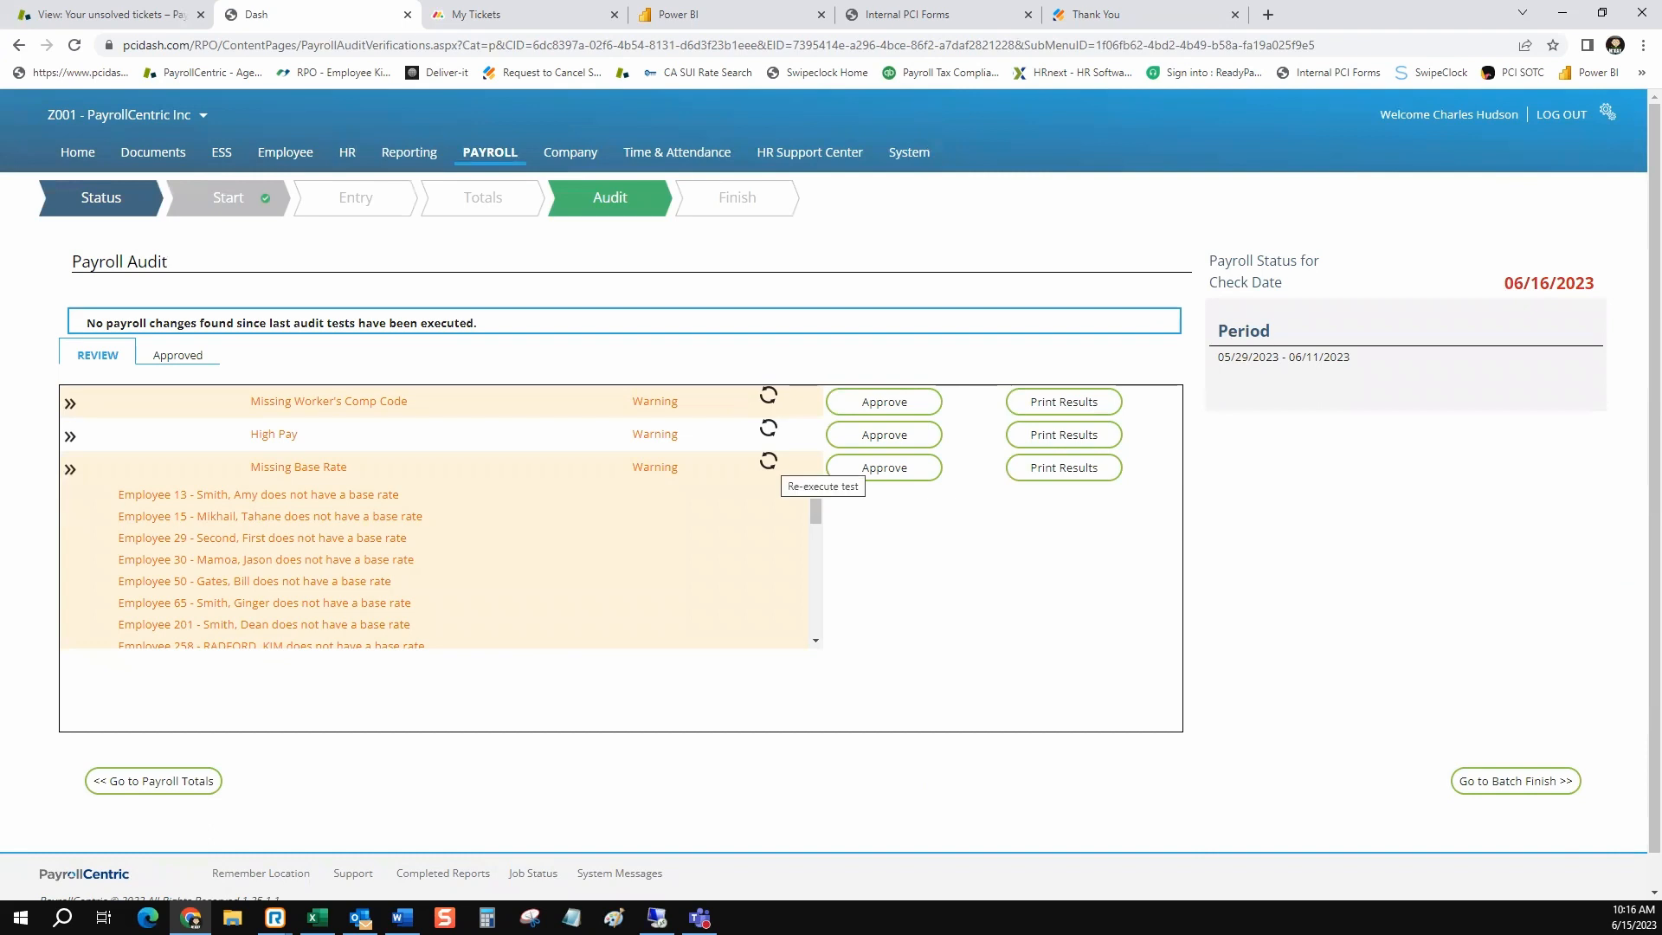
left_click(768, 461)
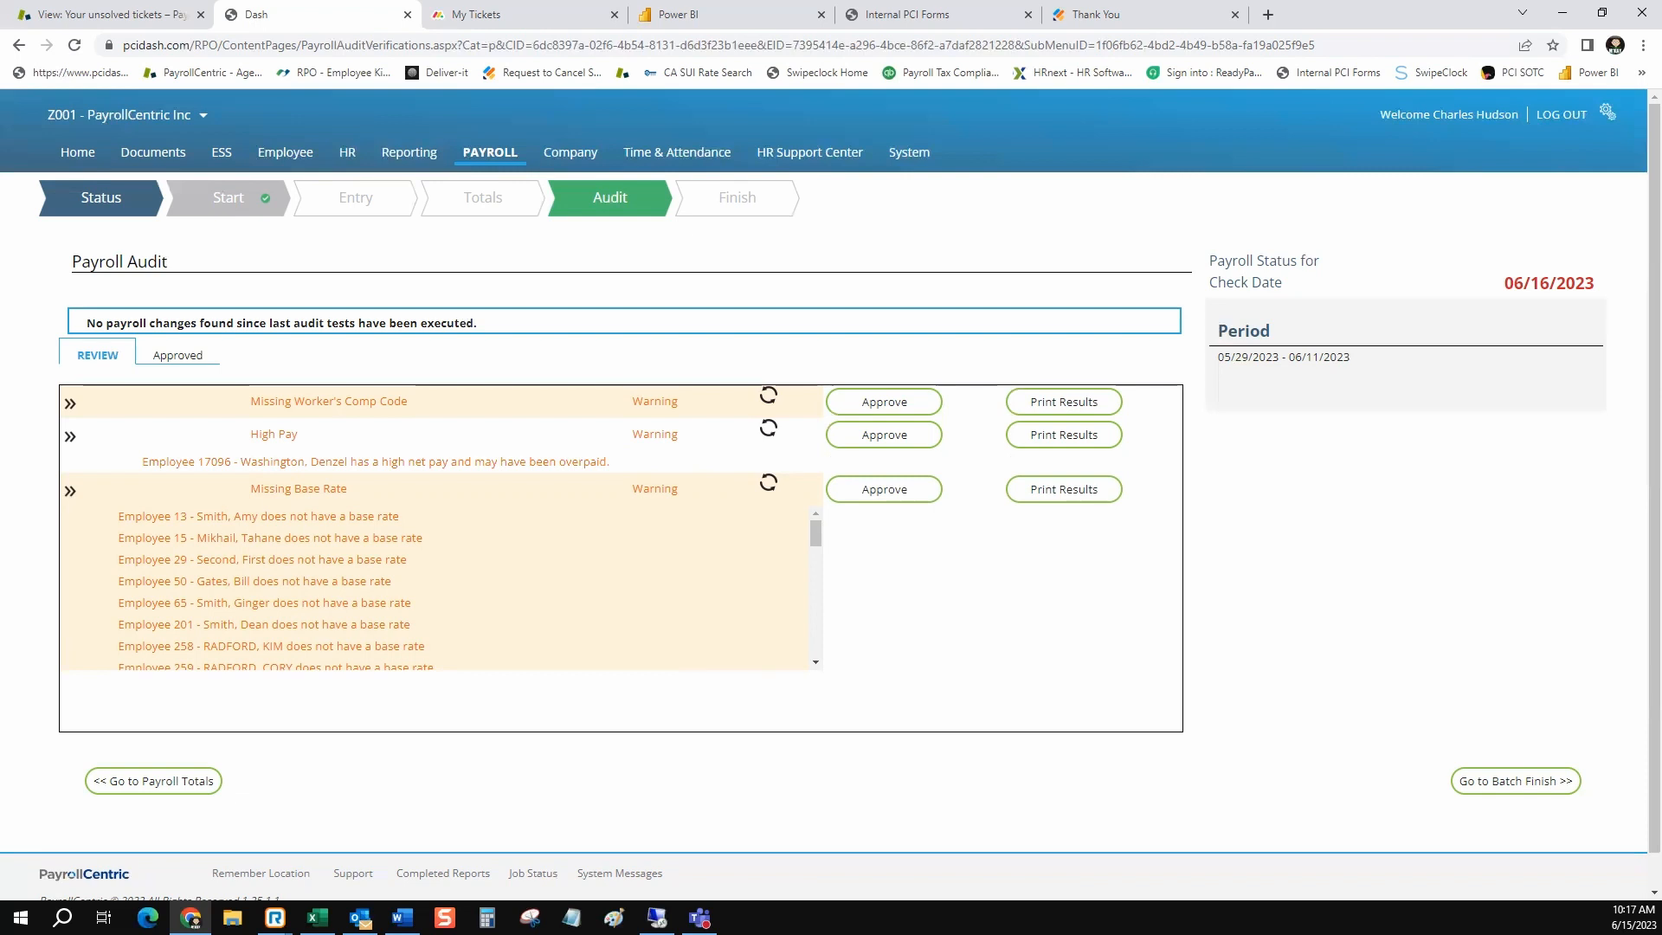
Expand and approve the Missing Worker's Comp Code, High Pay and Missing Base Rate warnings in the payroll audit
left_click(70, 404)
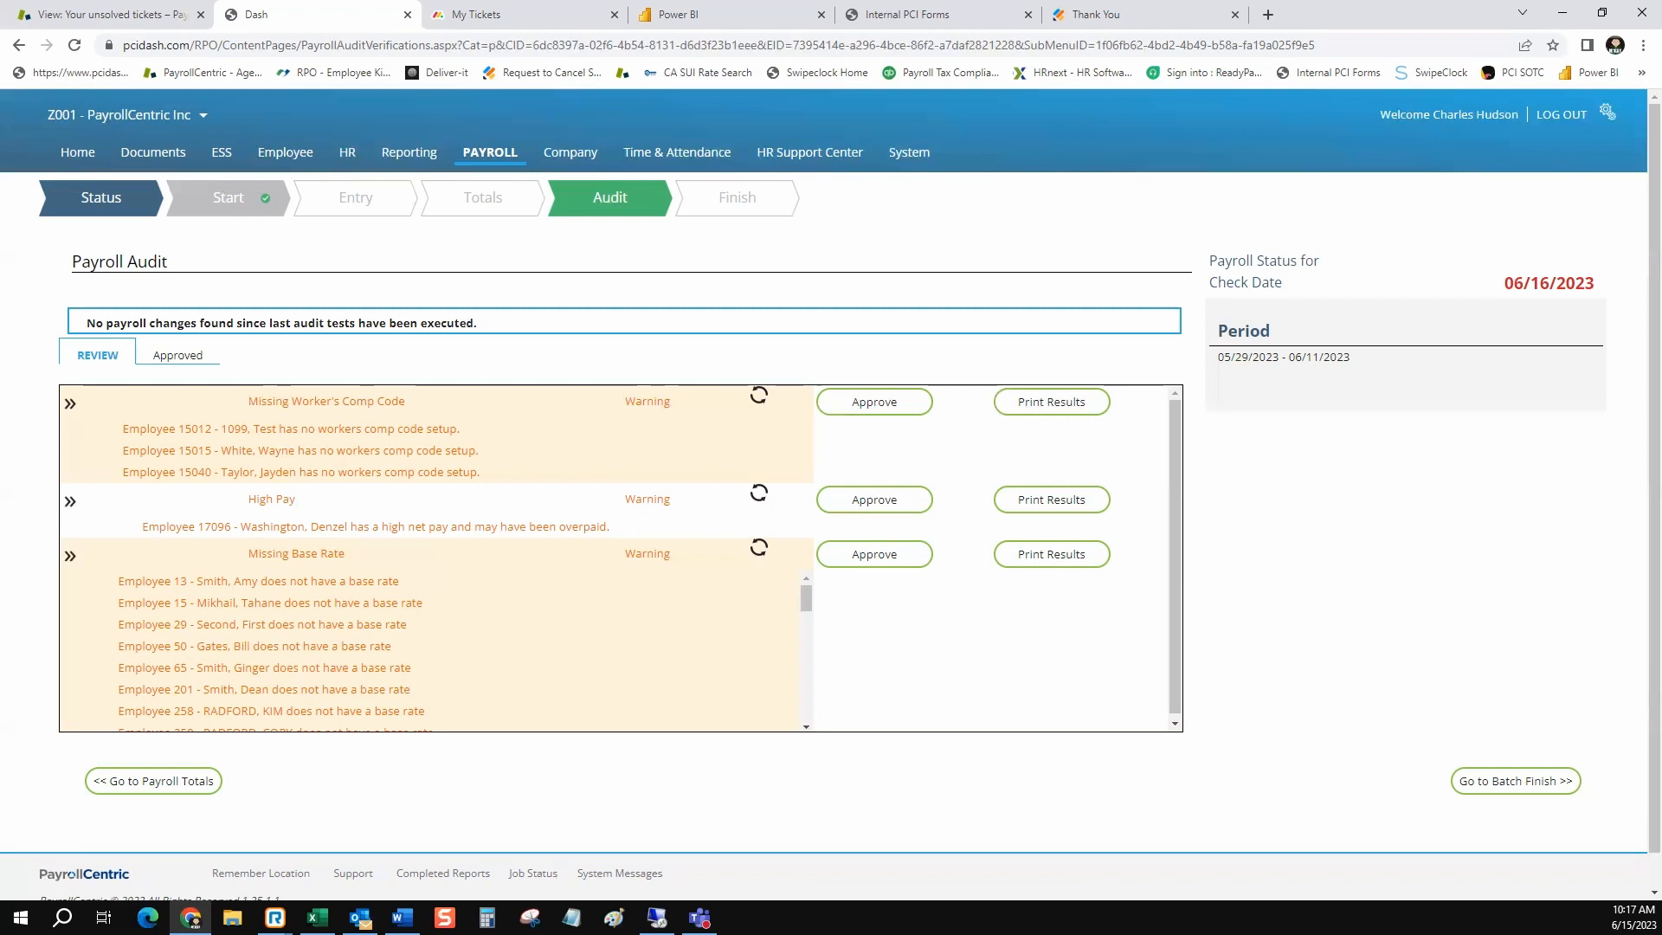
left_click(875, 401)
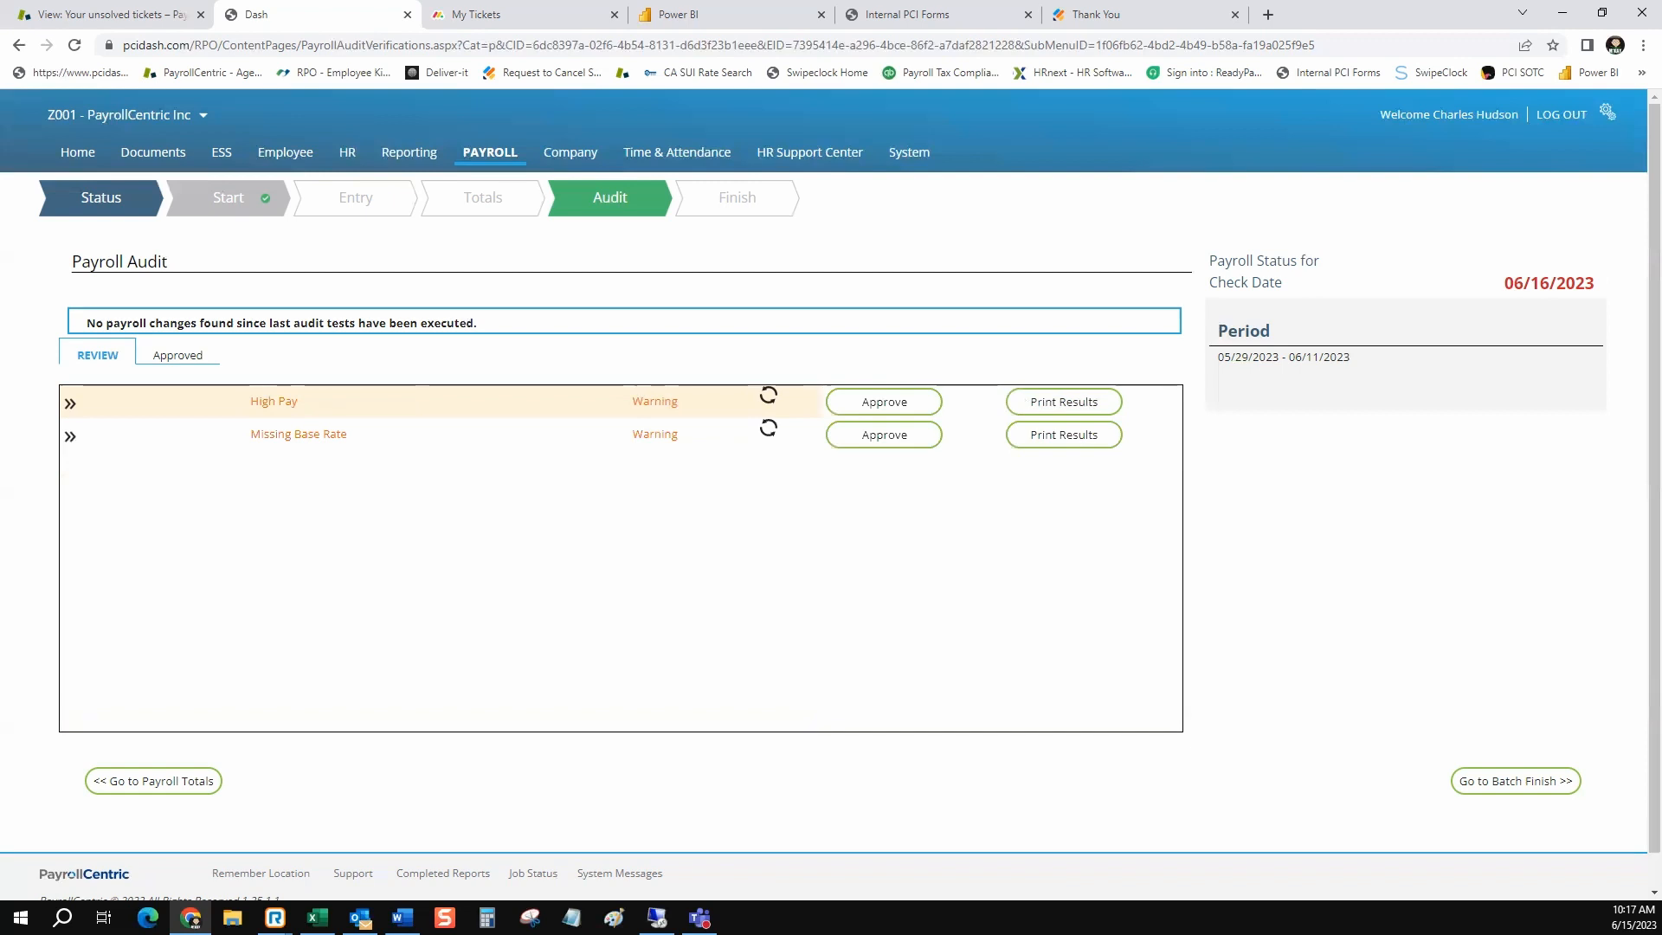
left_click(70, 403)
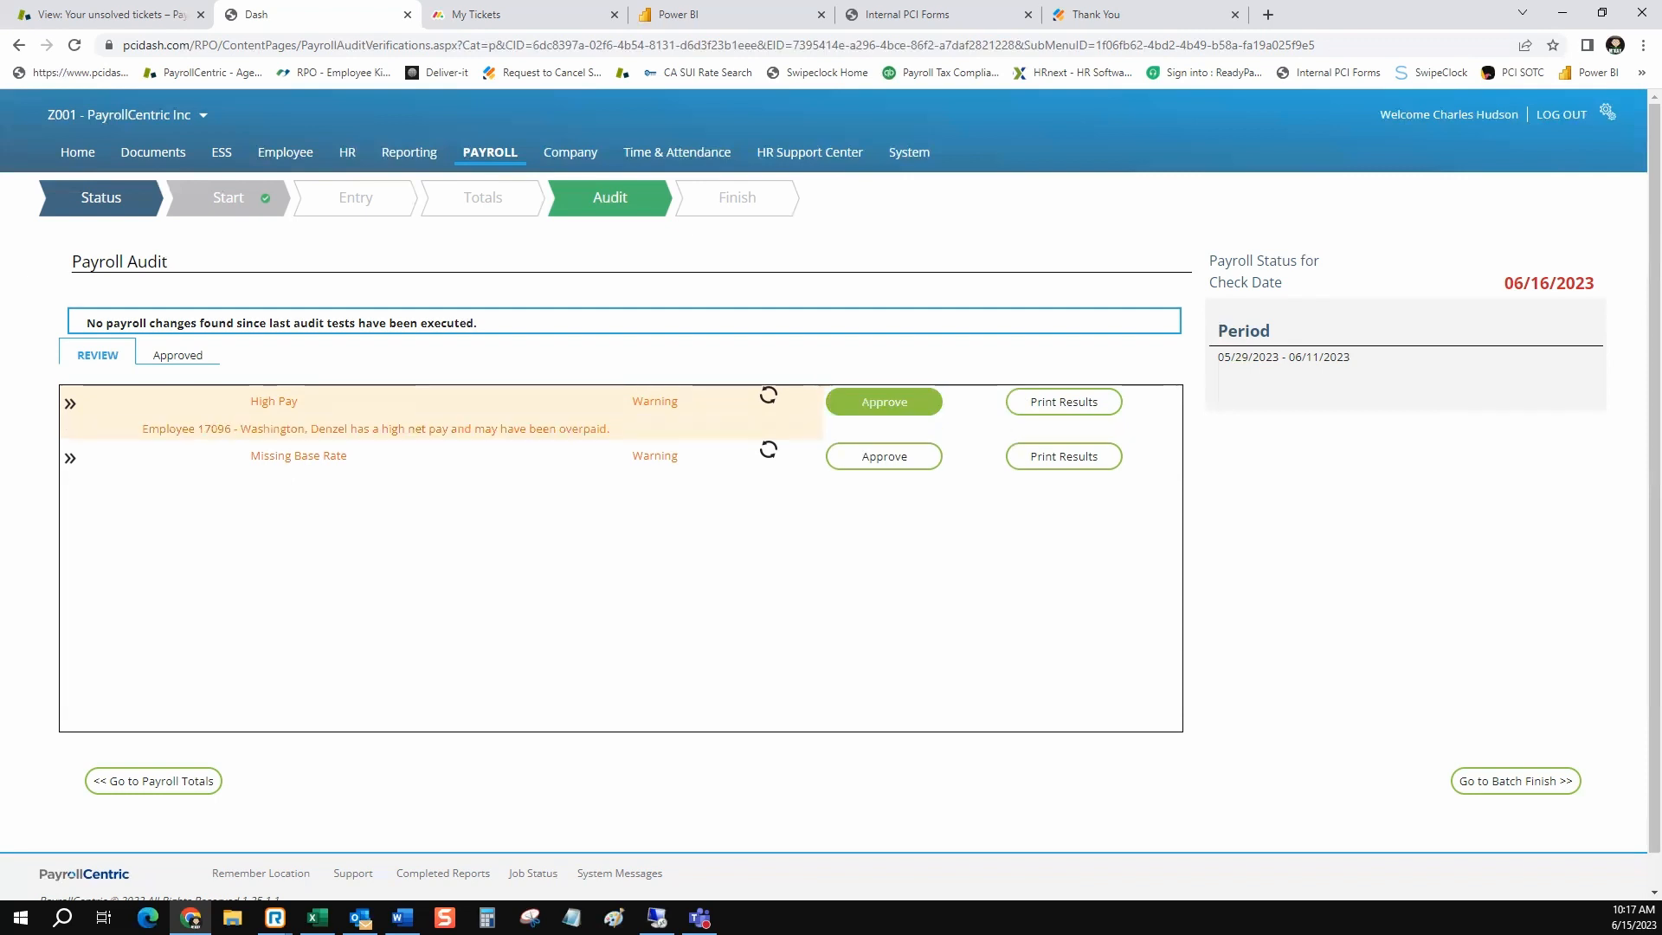
left_click(884, 402)
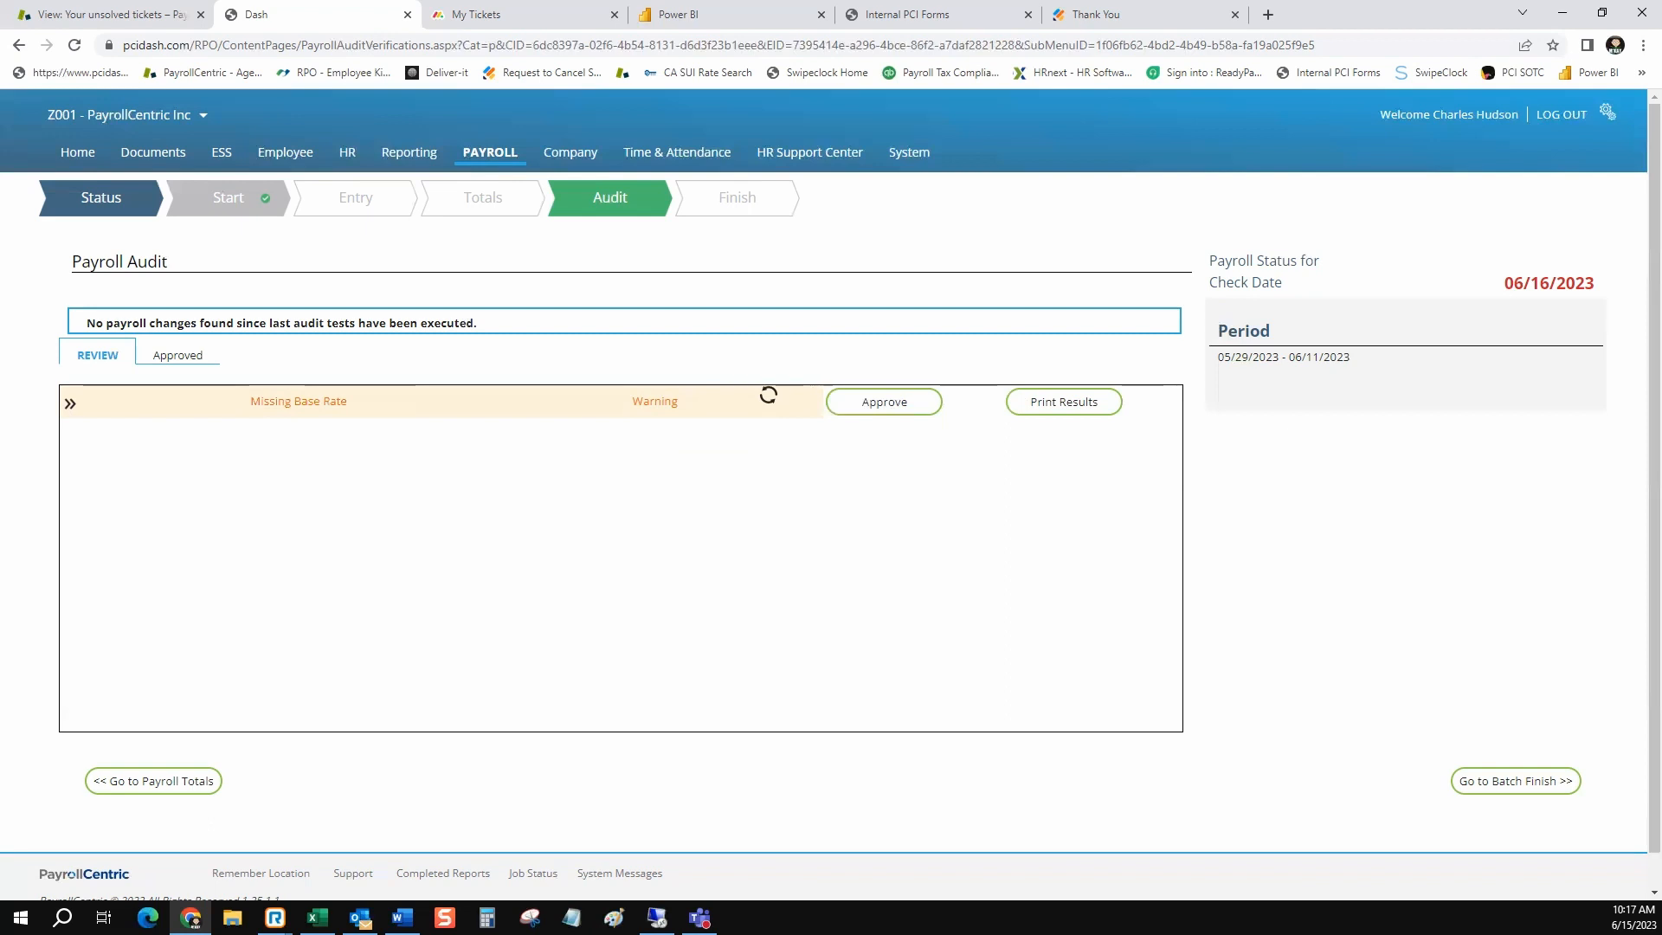
left_click(70, 403)
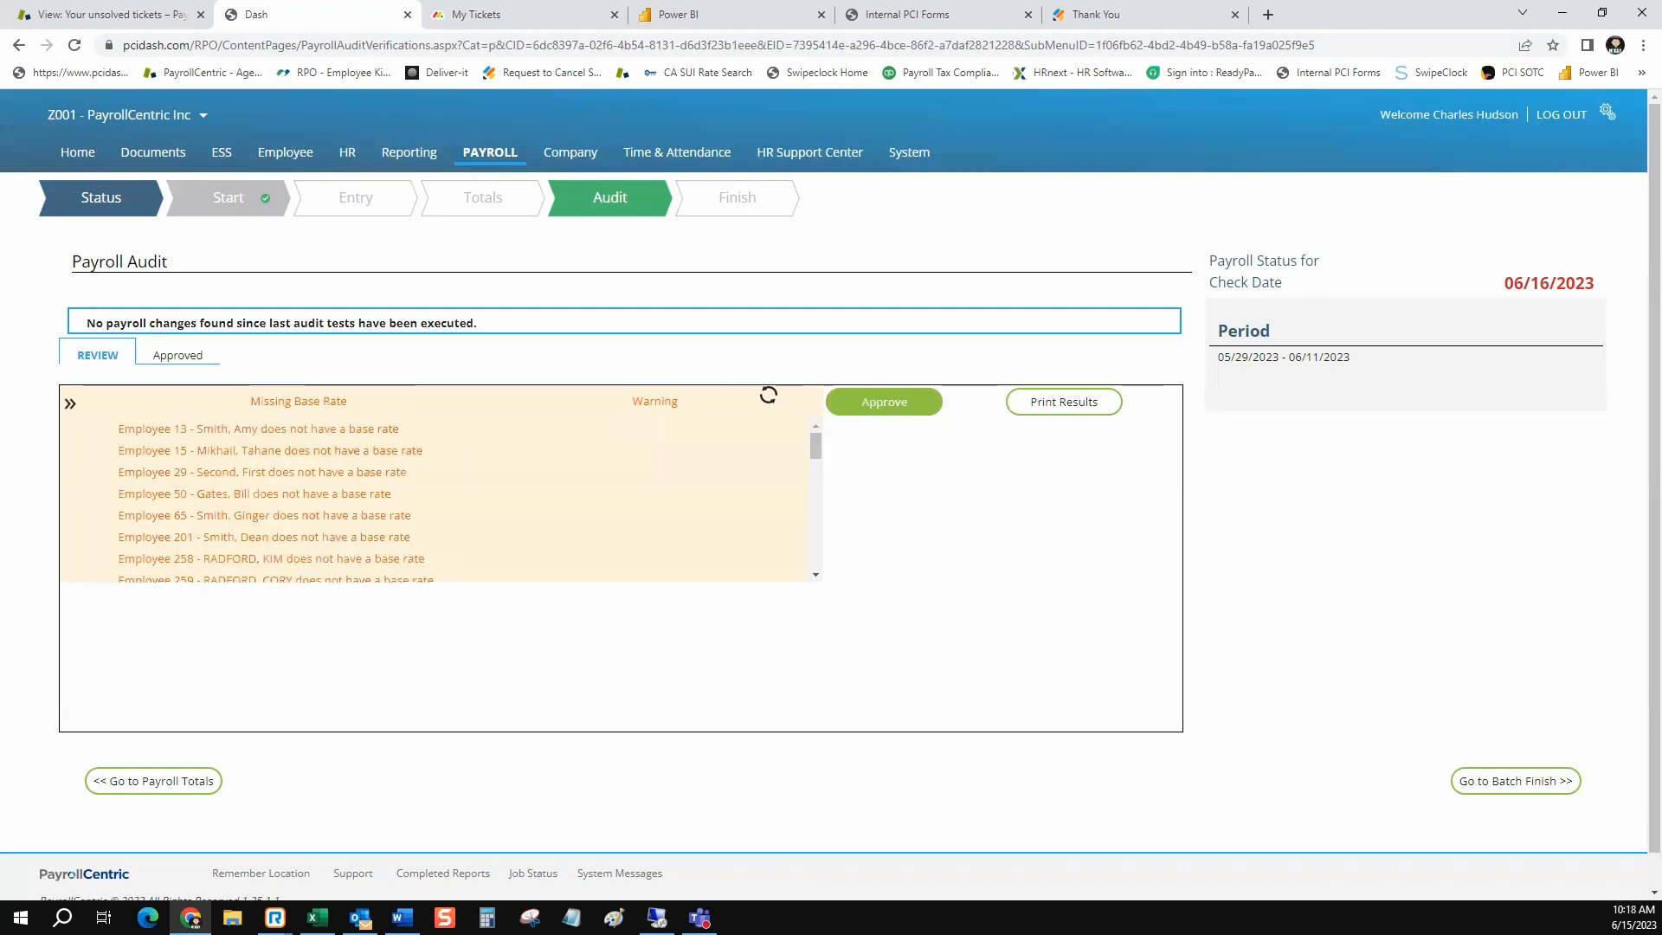
left_click_drag(359, 395, 112, 395)
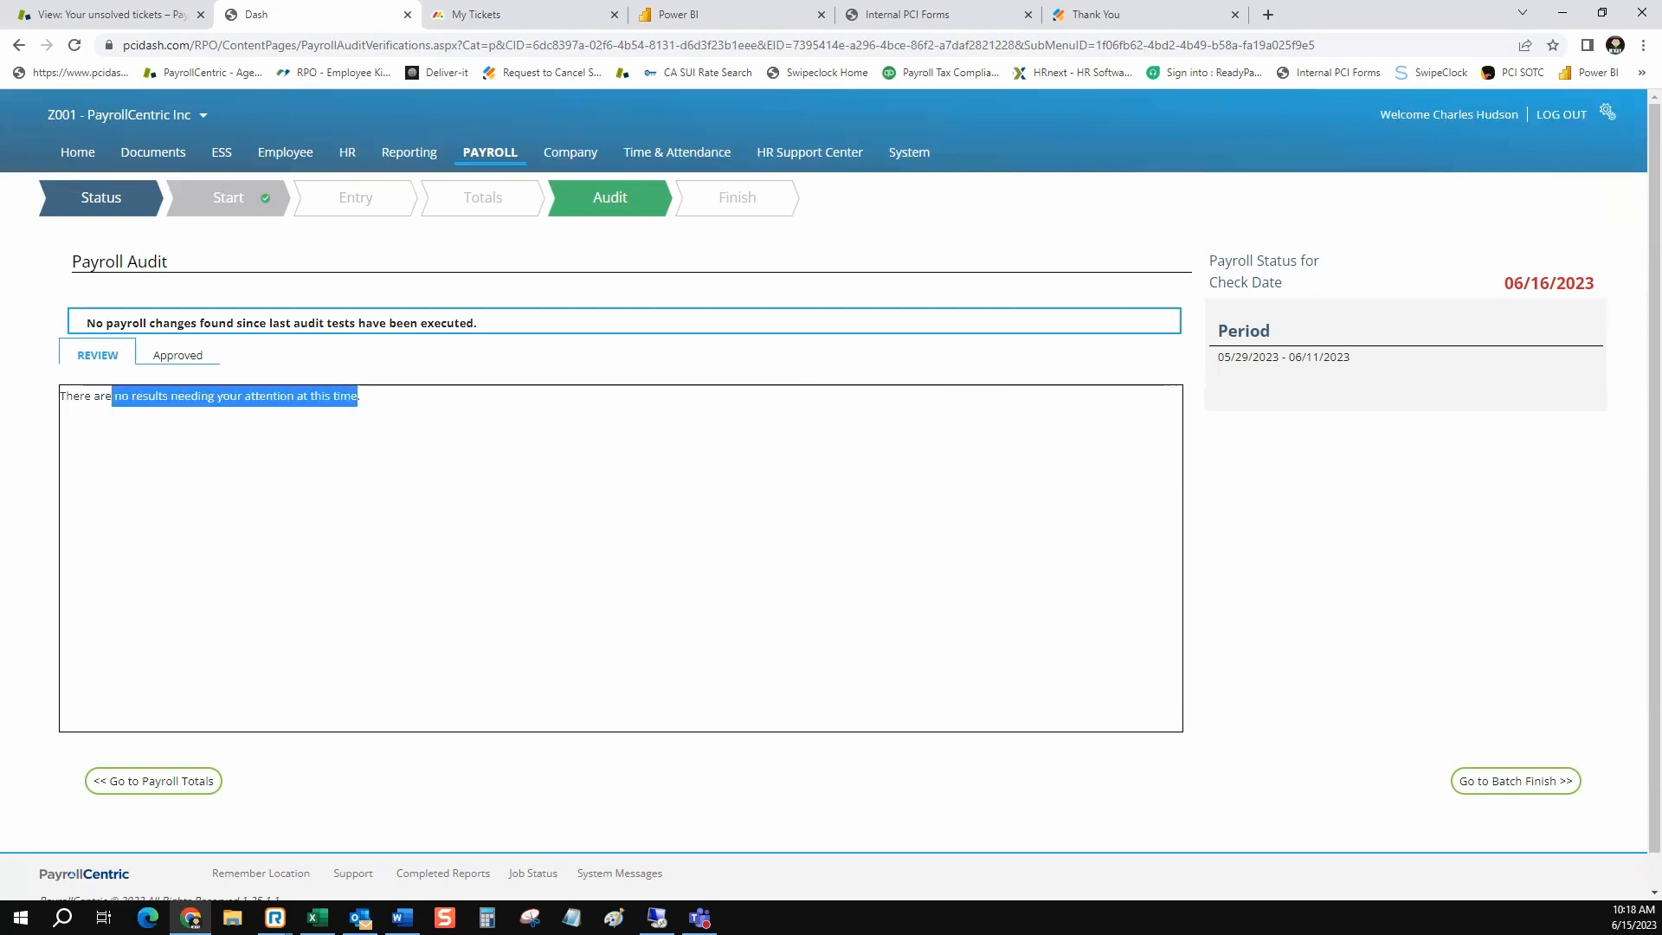
Check the audit completion on the Finish Payroll page and view the overall payroll status
left_click(738, 197)
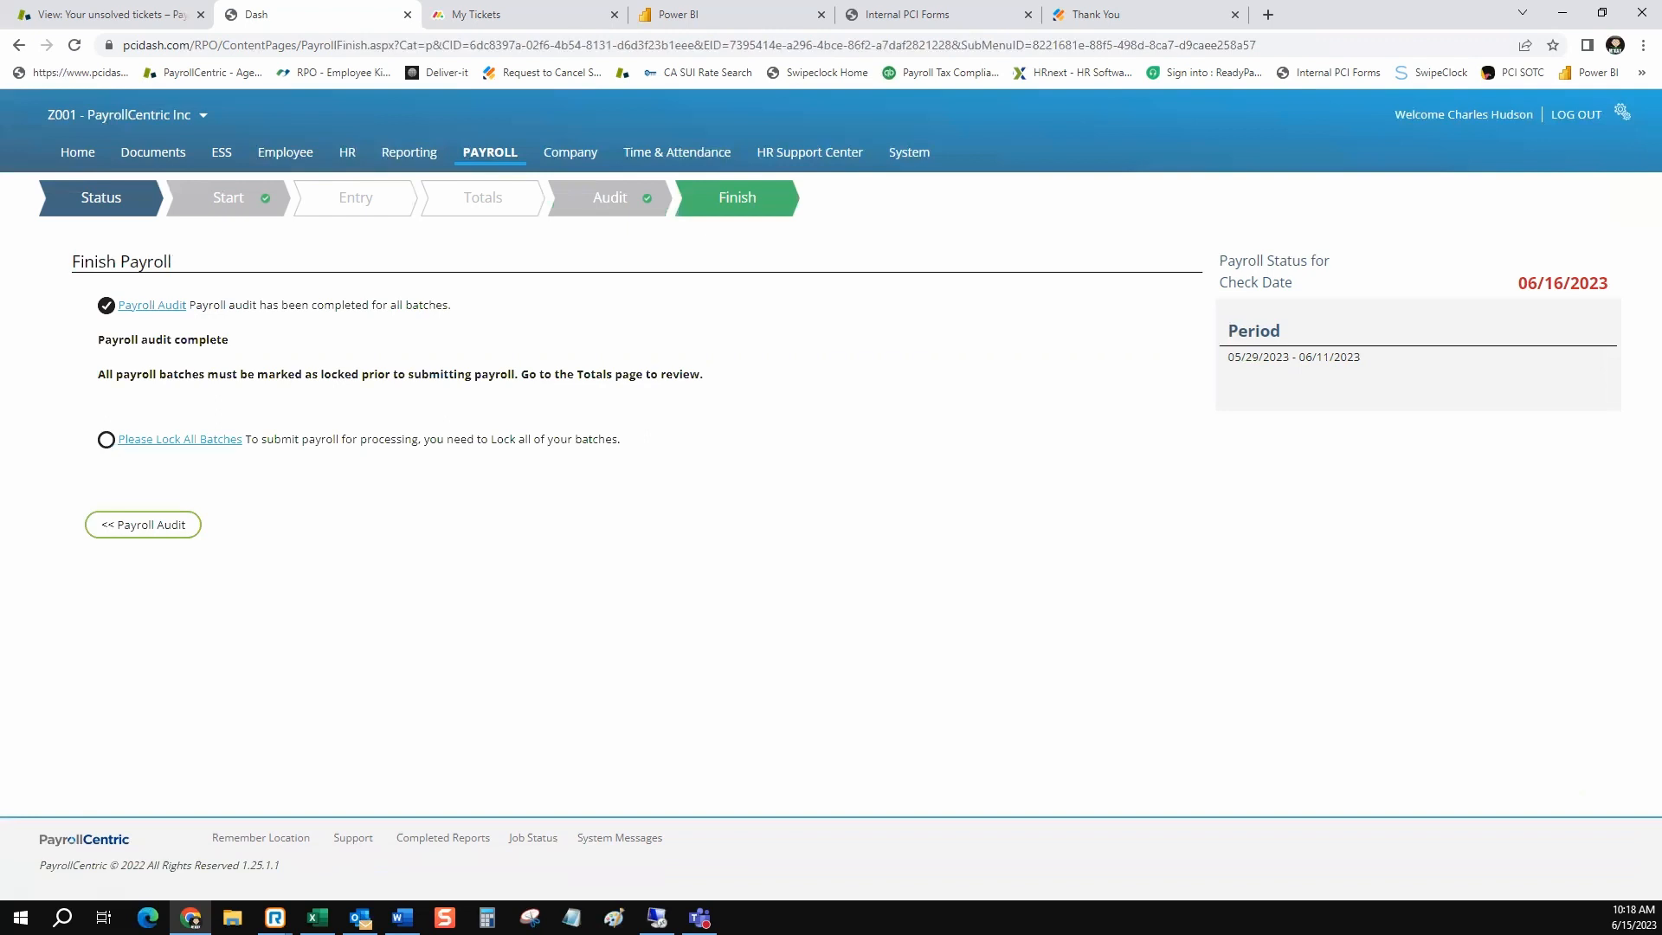
left_click_drag(229, 339, 97, 339)
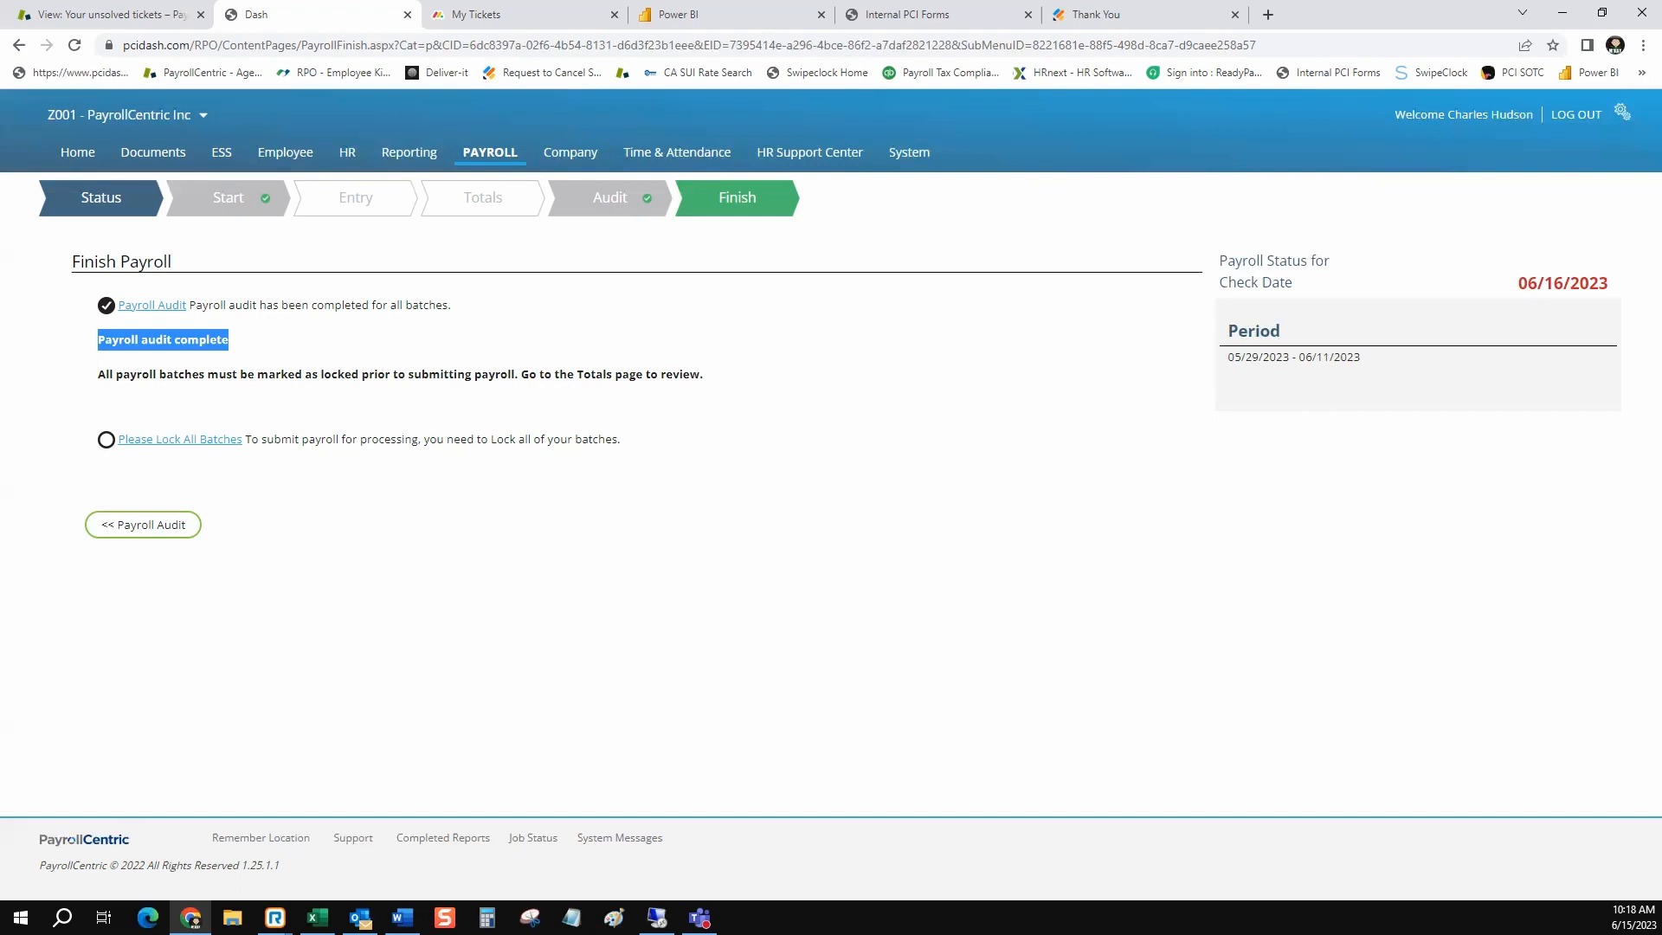
left_click(101, 198)
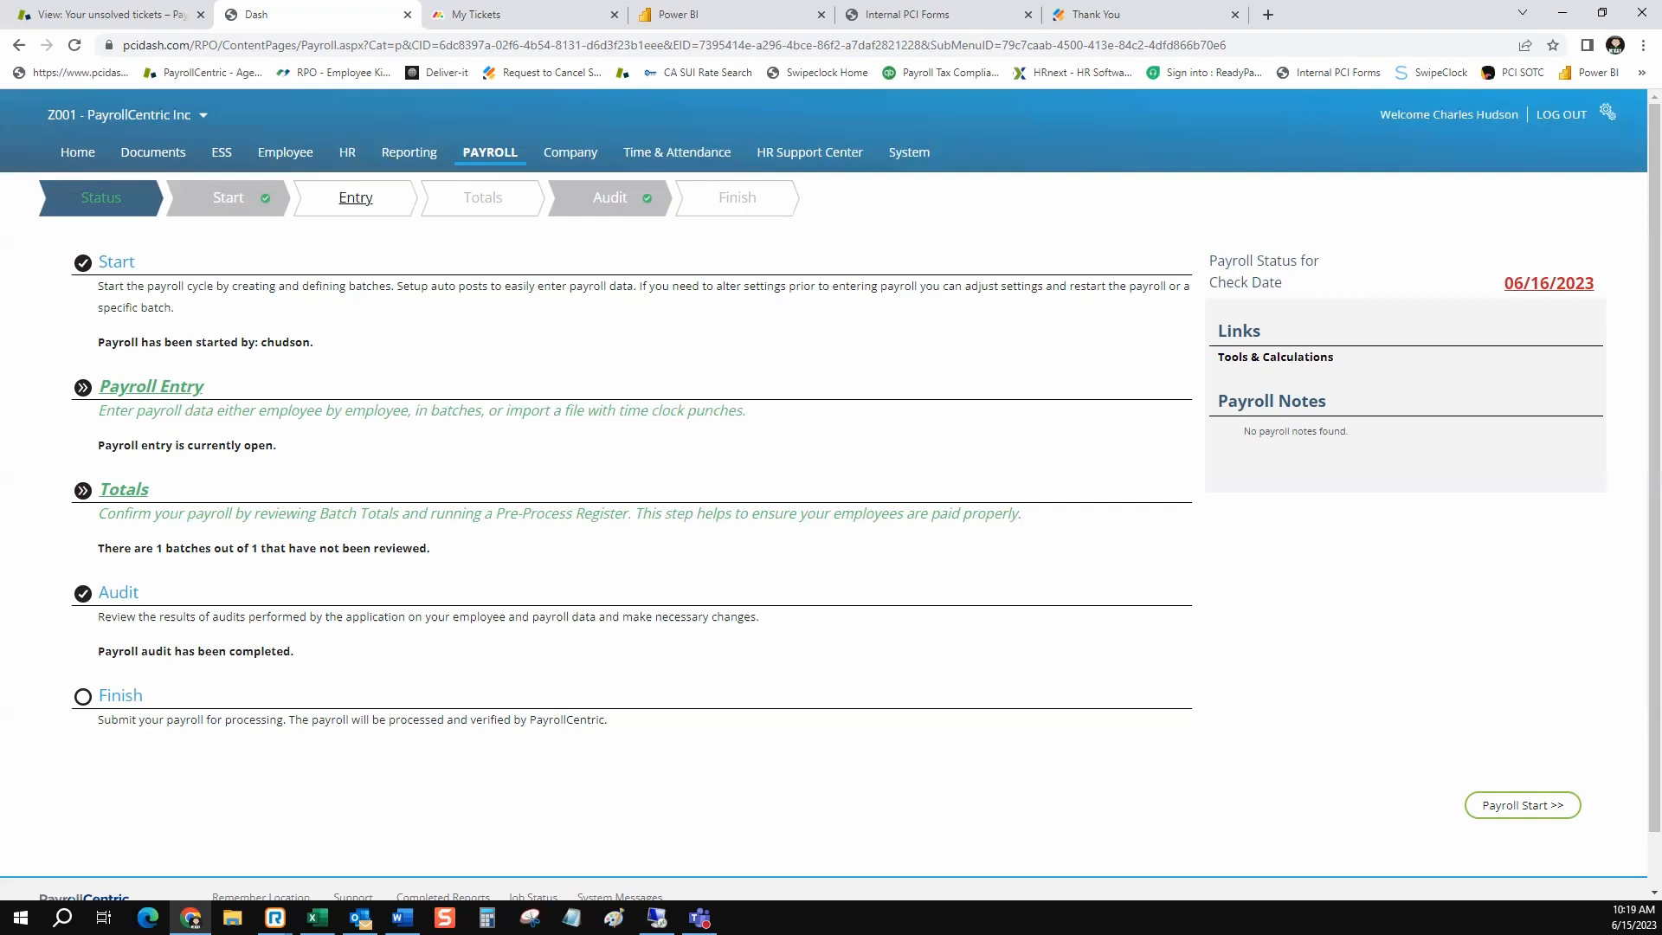
Search the employee list by the last name of the employee whose base rate was added
left_click(285, 152)
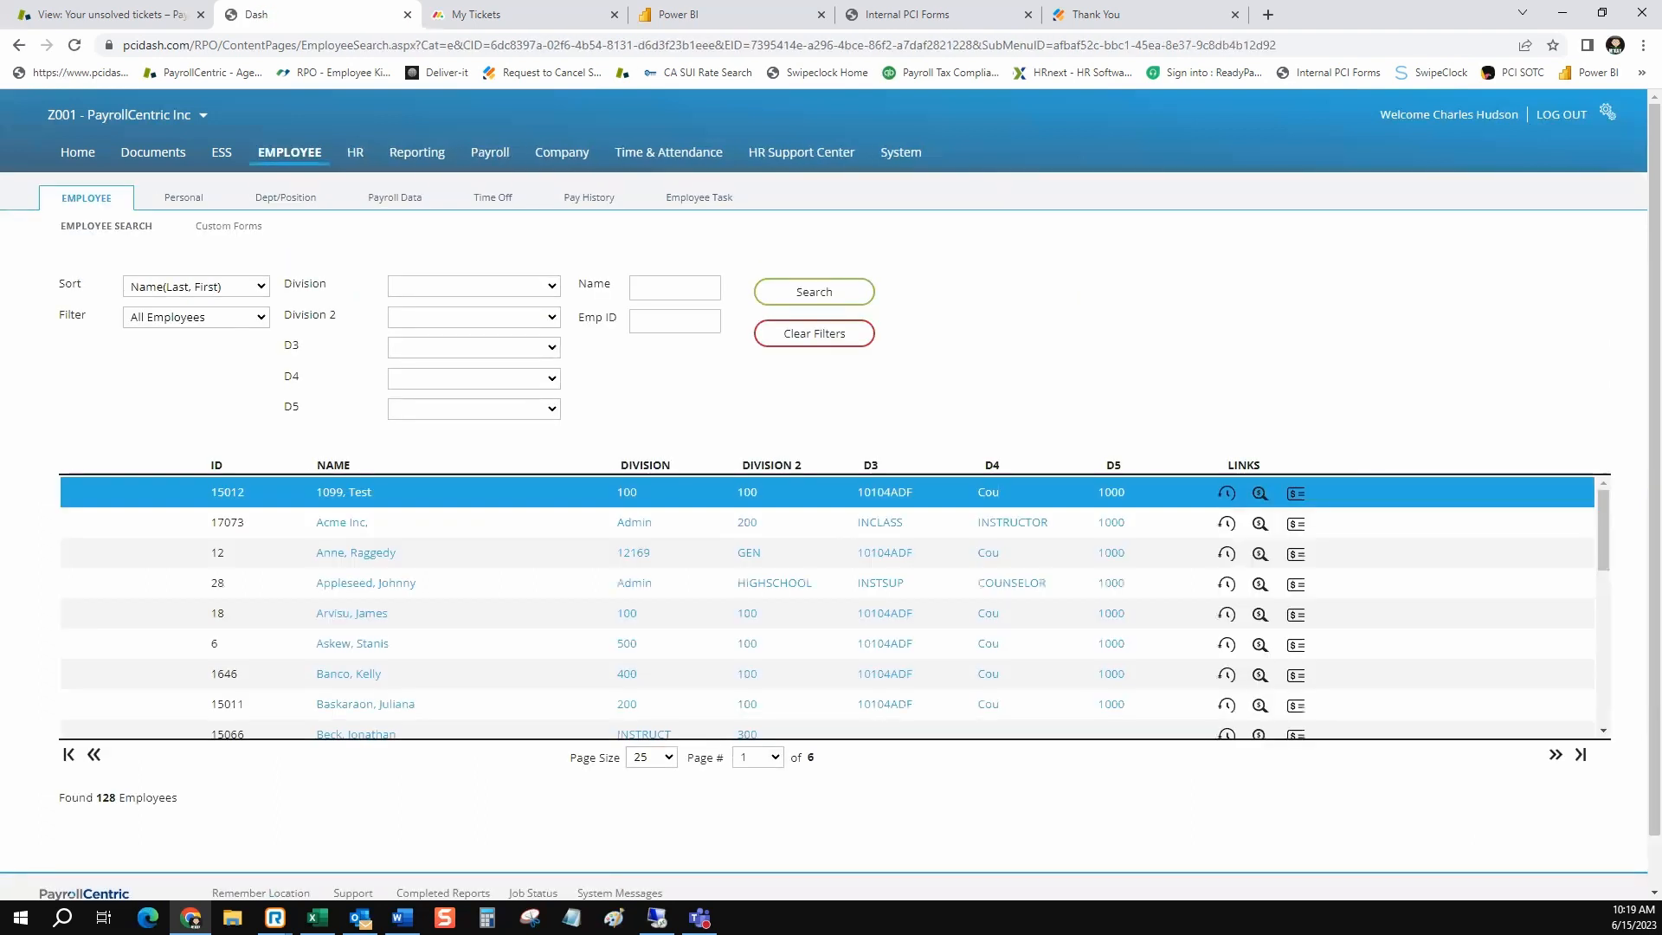
left_click(676, 287)
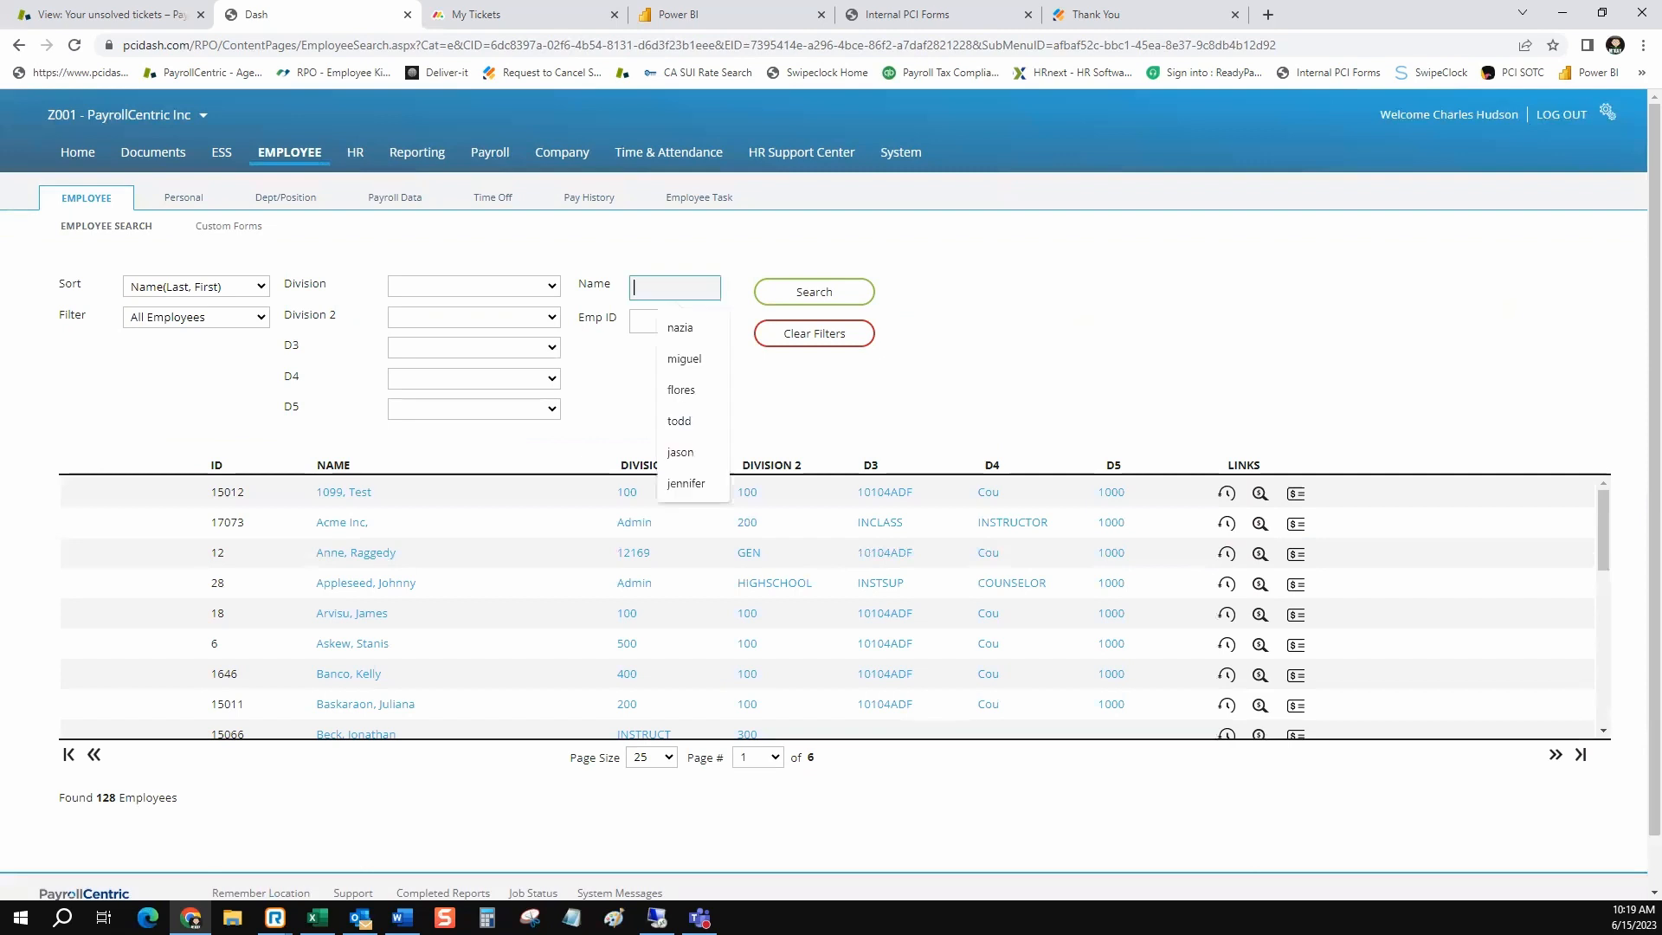
type("momoa")
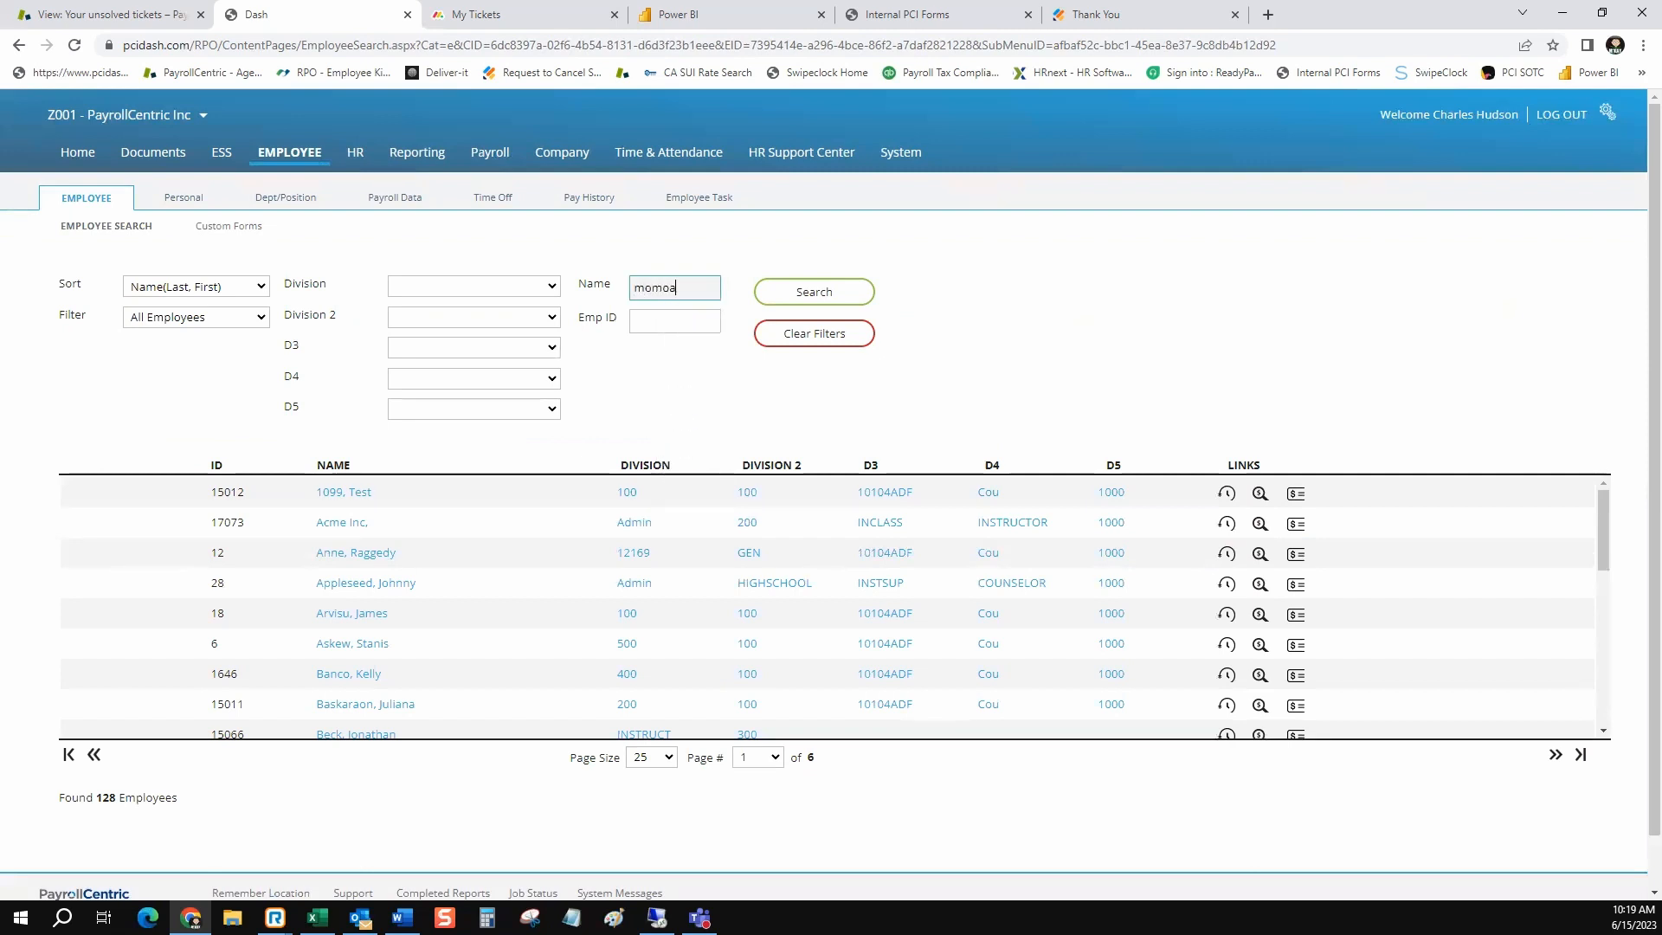
key("Return")
key("Return")
double_click(680, 288)
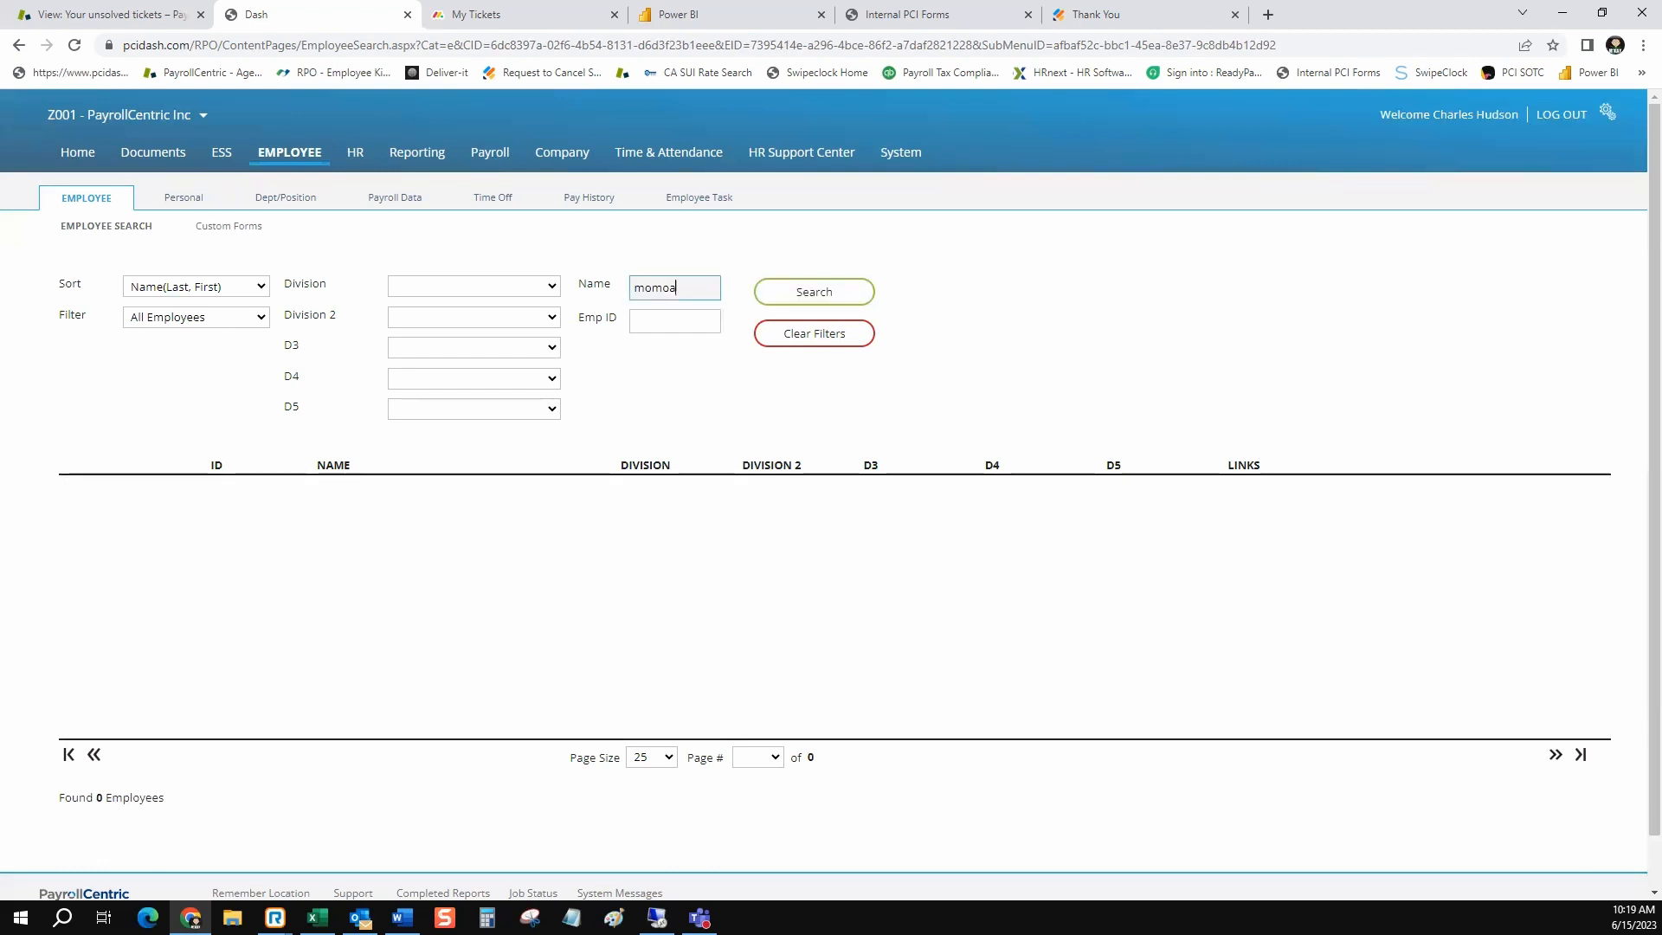
key("BackSpace")
Re-execute the approved Missing Base Rate test in the payroll audit and expand its warning to see the affected employees
left_click(490, 153)
left_click(610, 198)
left_click(177, 355)
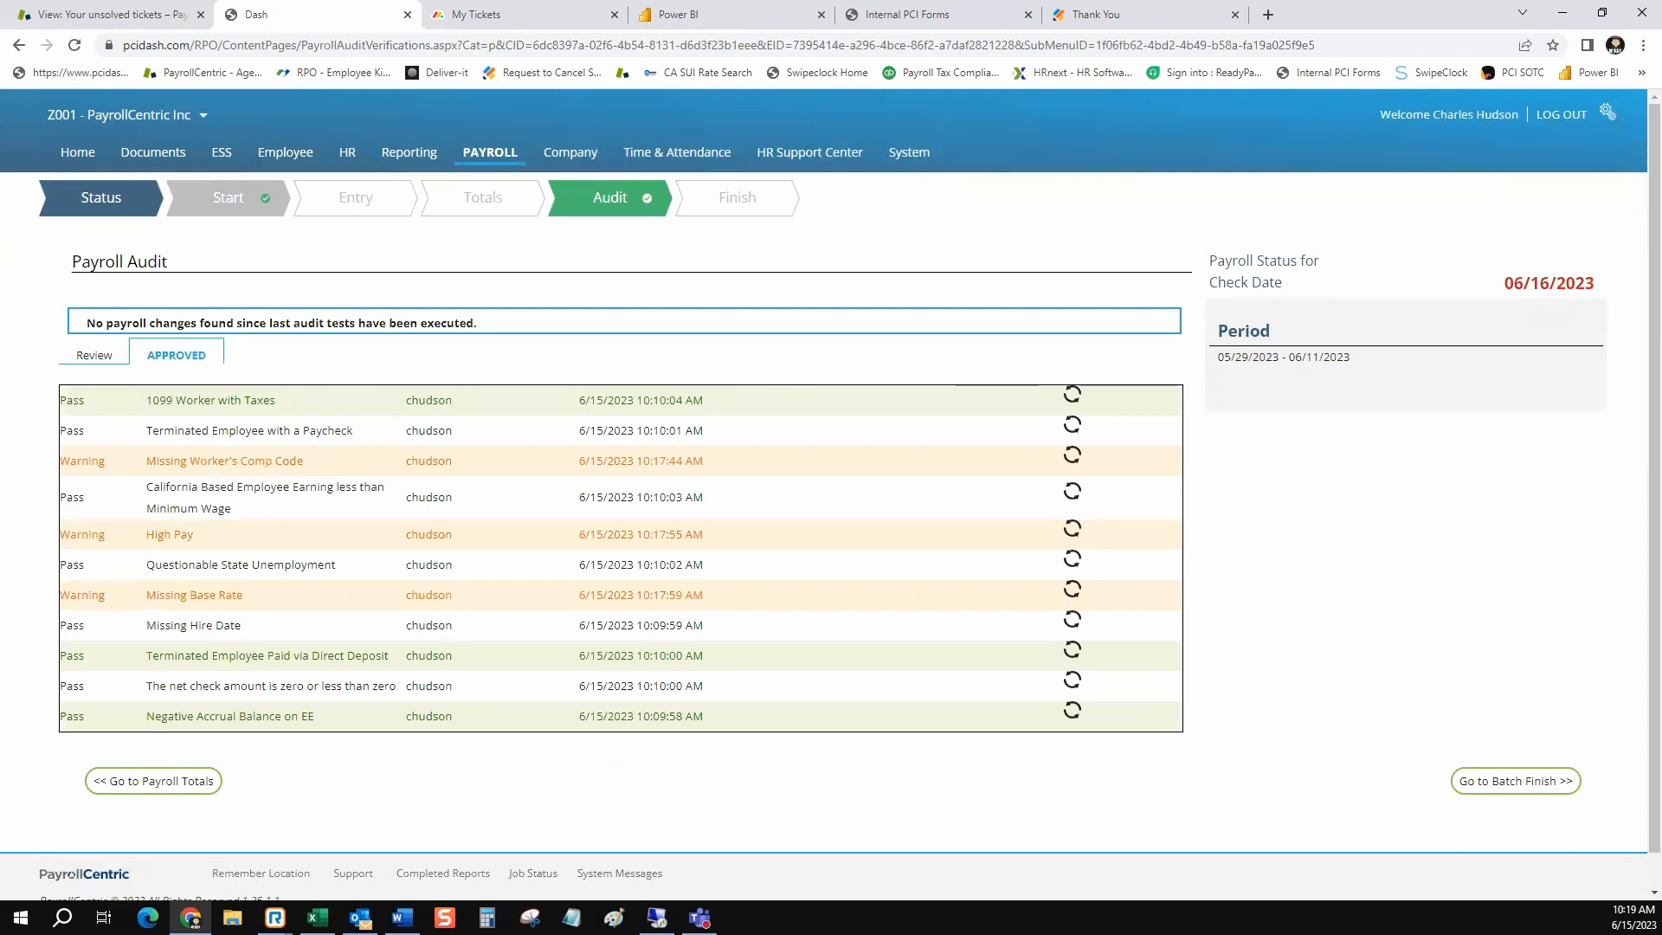
left_click(1072, 619)
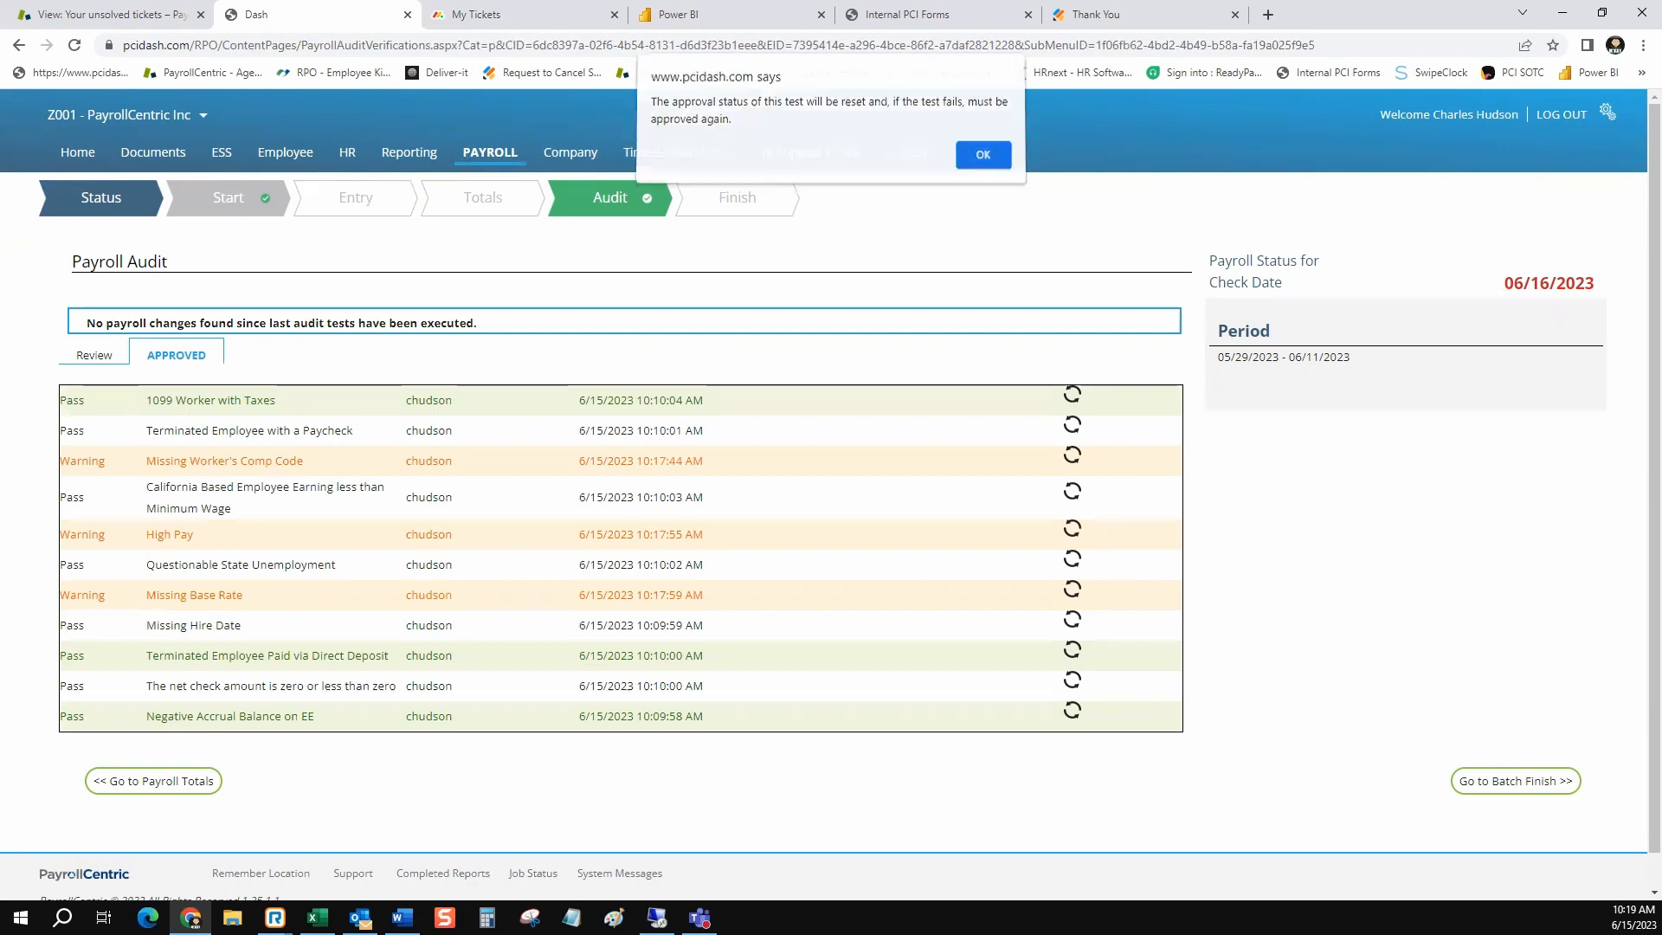
key("Return")
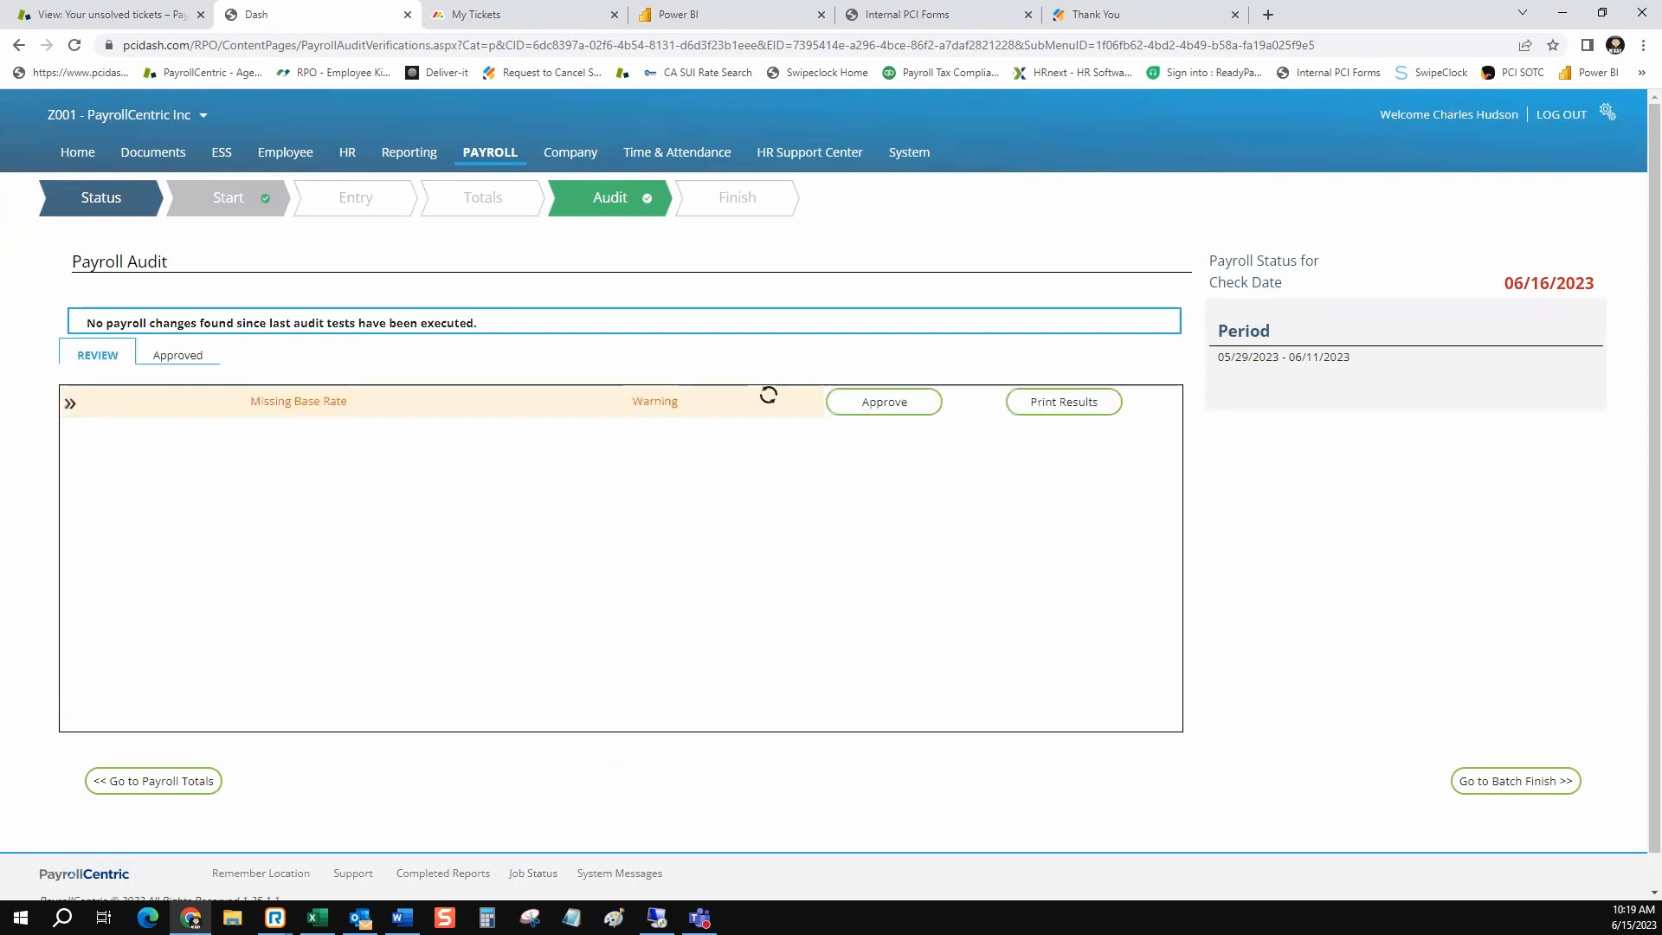
left_click(70, 403)
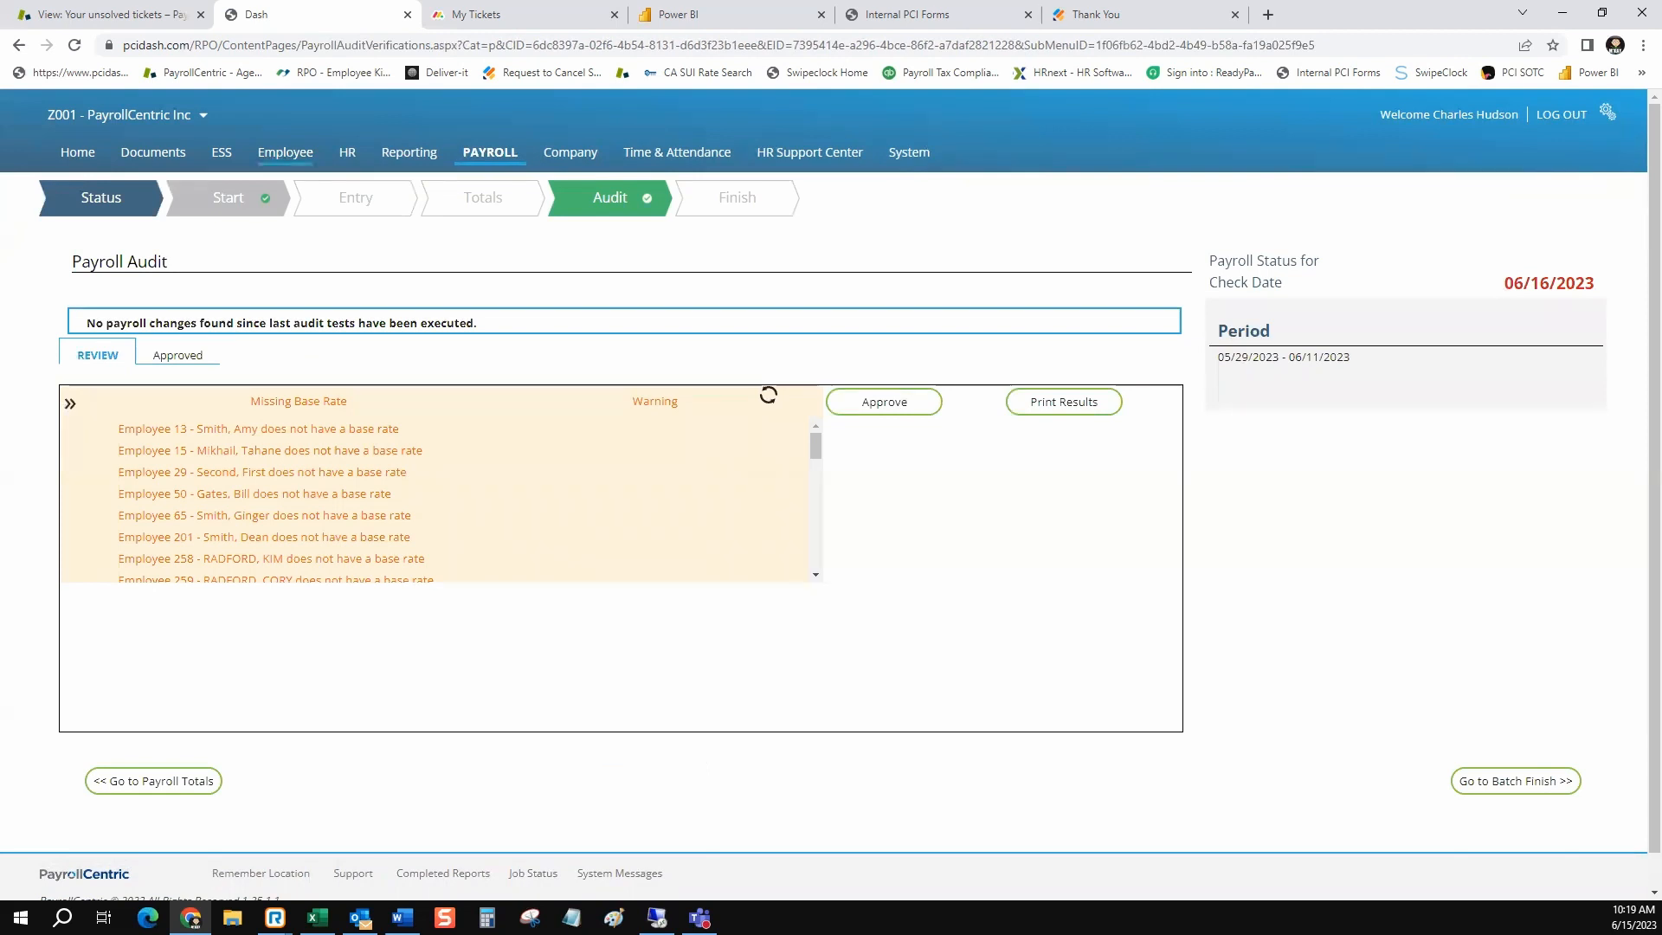
Find the fourth employee listed in the Missing Base Rate warning by first name and open that employee's pay rates
left_click(285, 152)
left_click(675, 288)
type("bill")
key("Return")
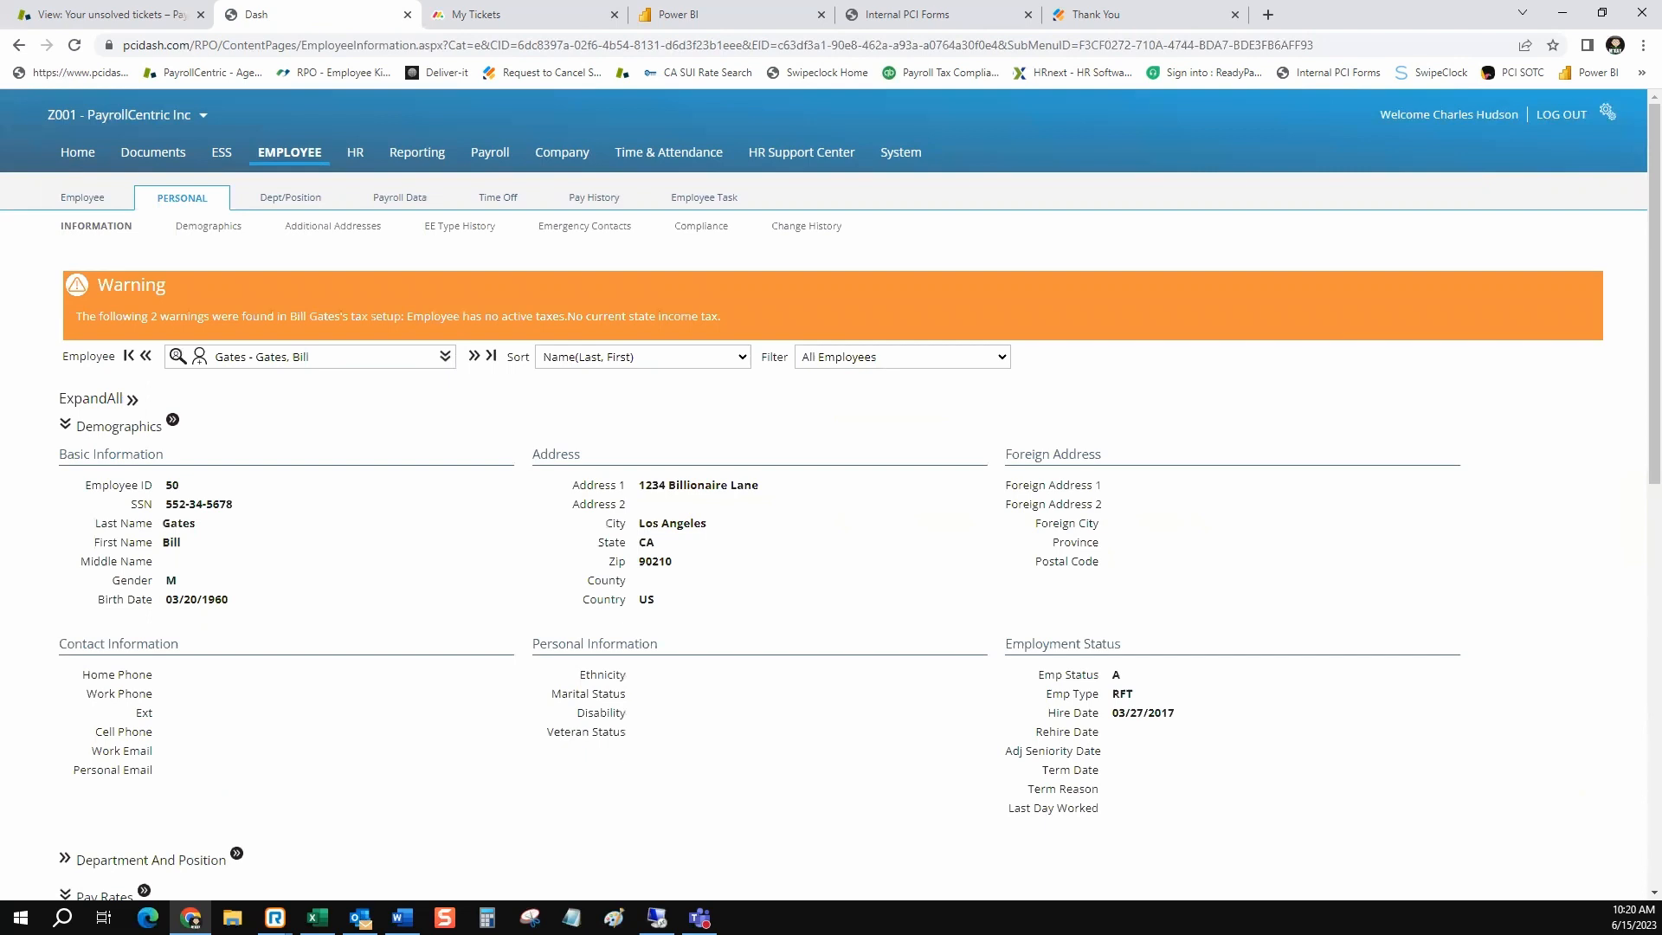
left_click(401, 222)
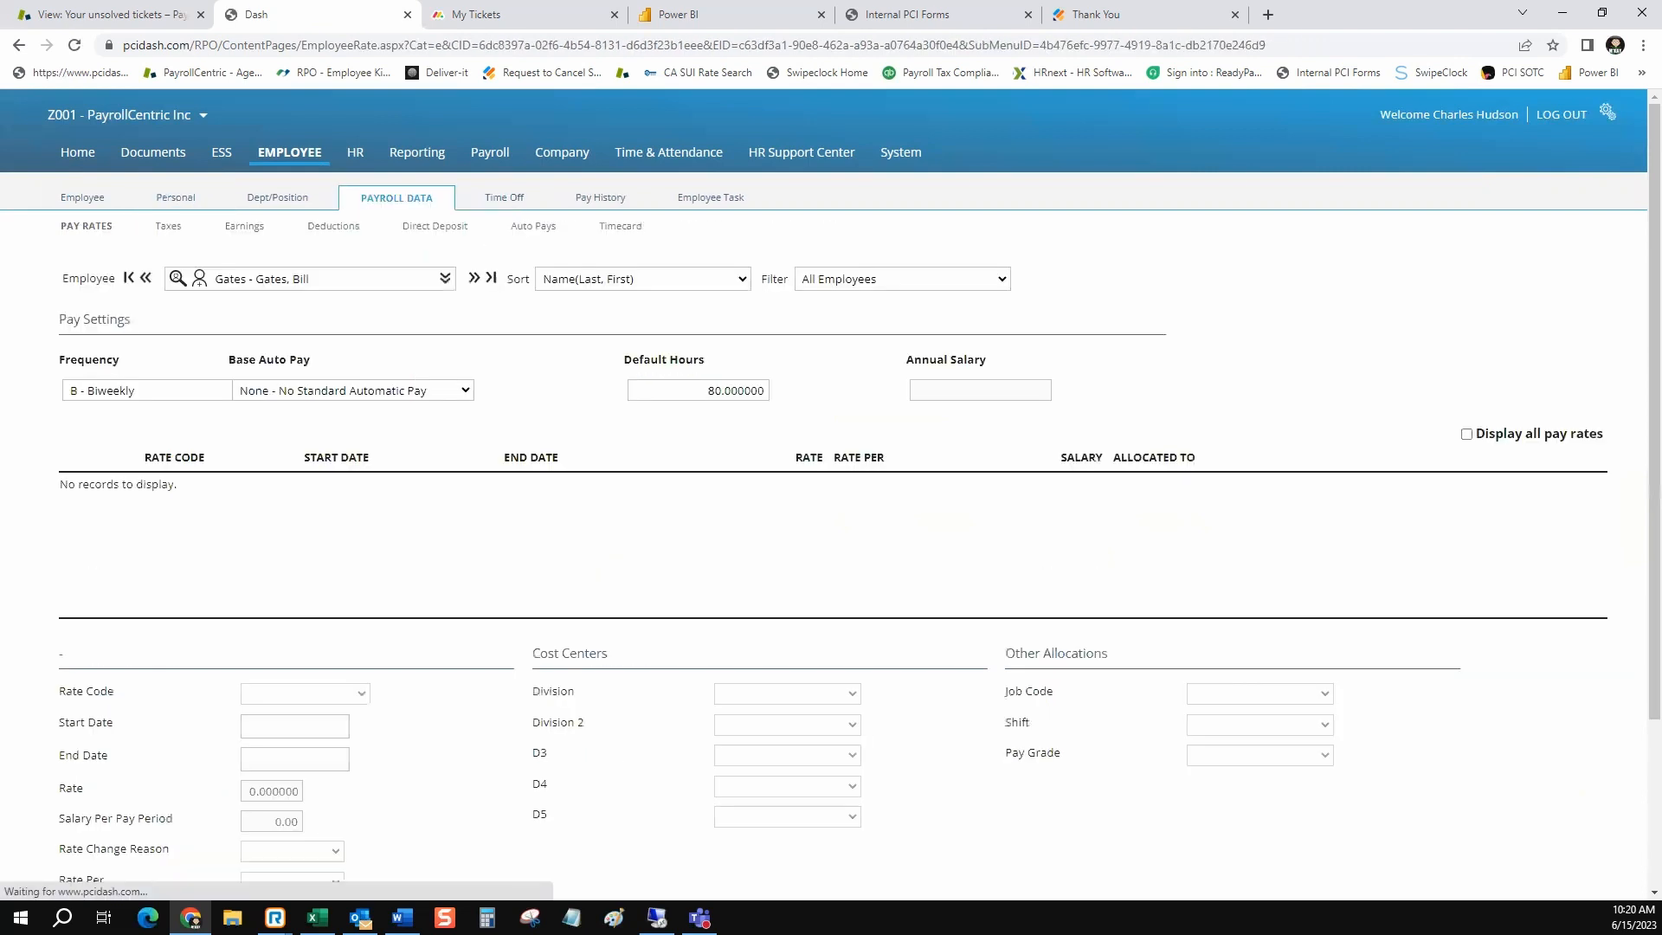
Try to save a new instance of an existing pay rate for the employee at 25.00 without a rate code
scroll(831, 494, "down", 2)
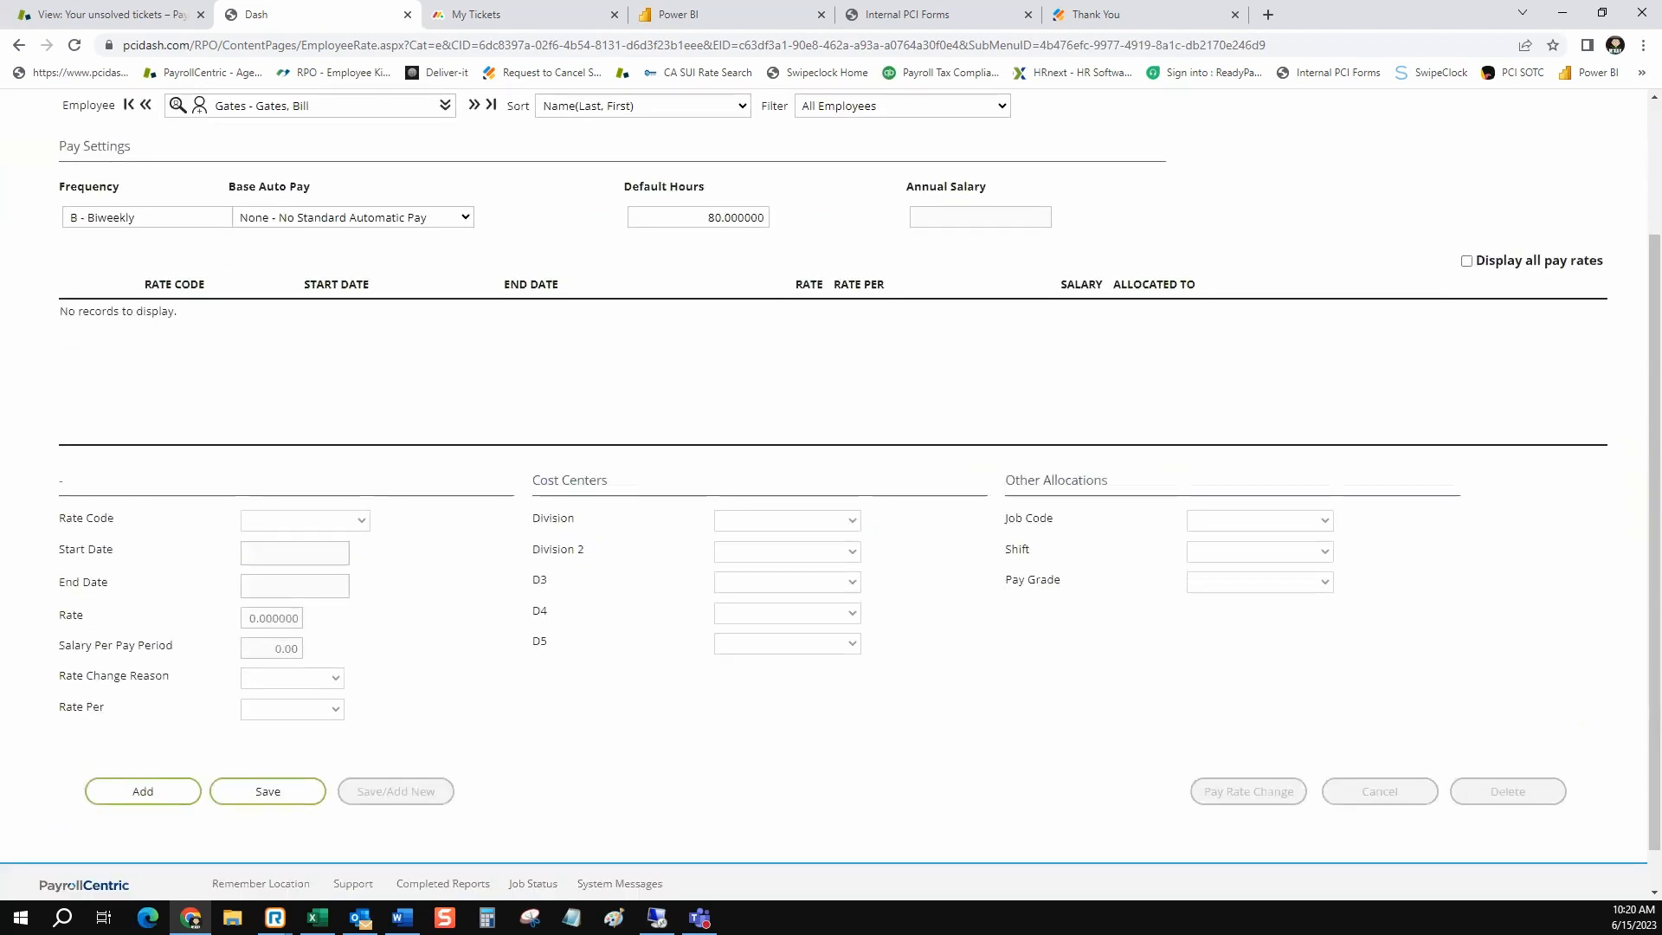
left_click(143, 791)
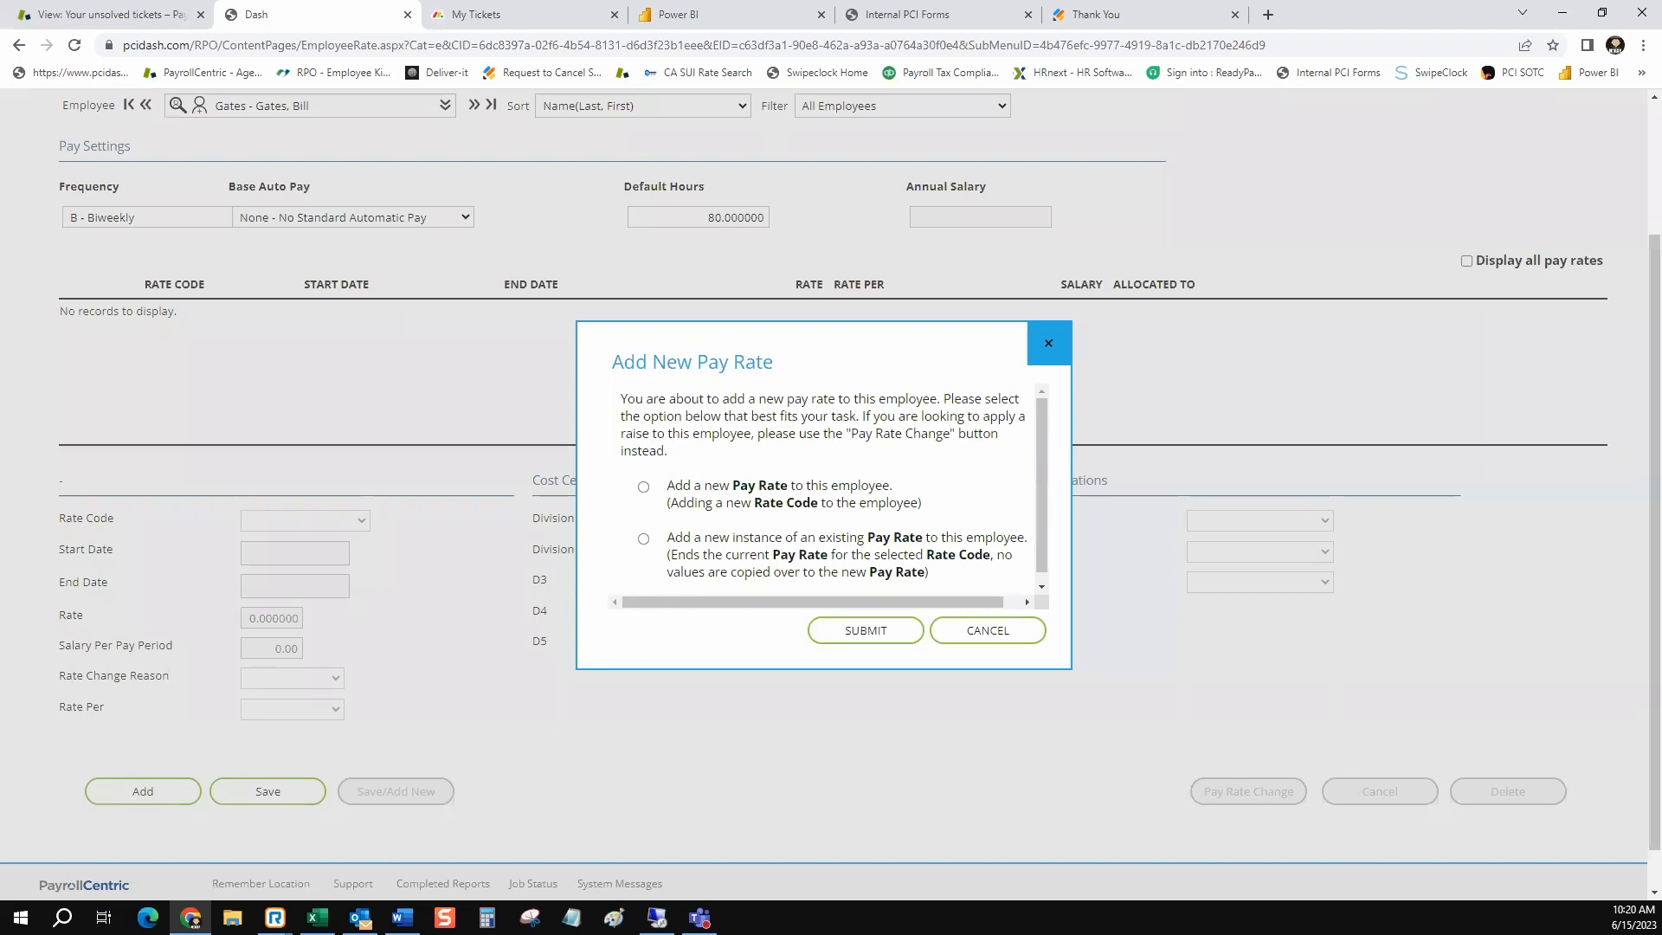
left_click(643, 538)
left_click(866, 630)
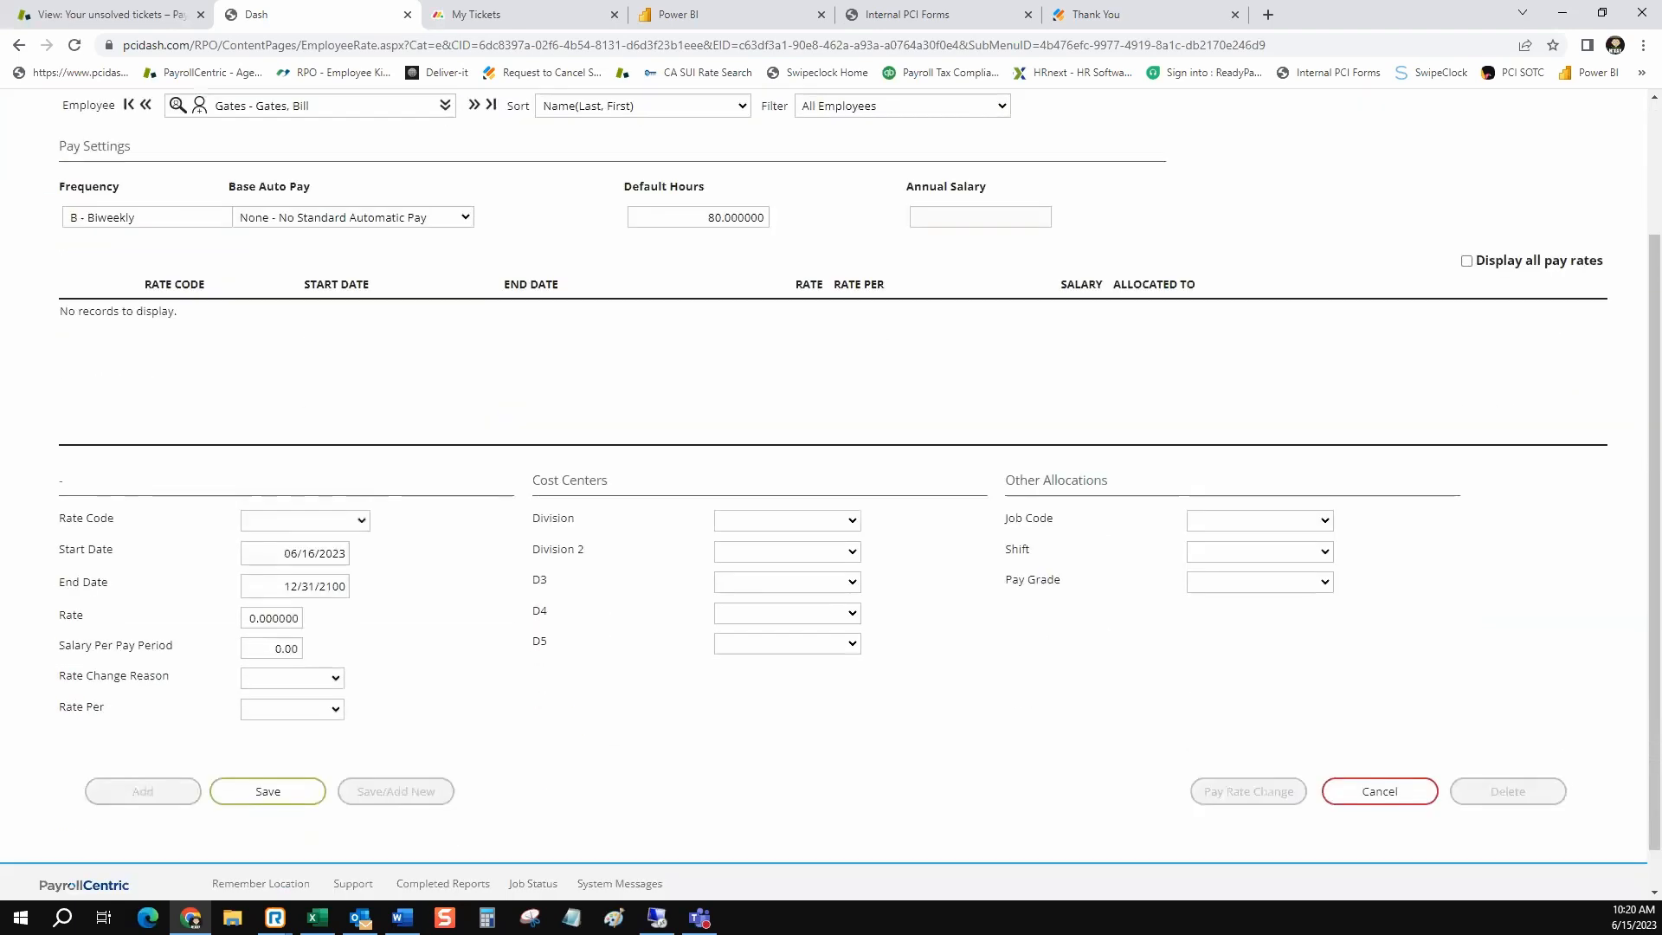
left_click(272, 618)
type("55")
key("Tab")
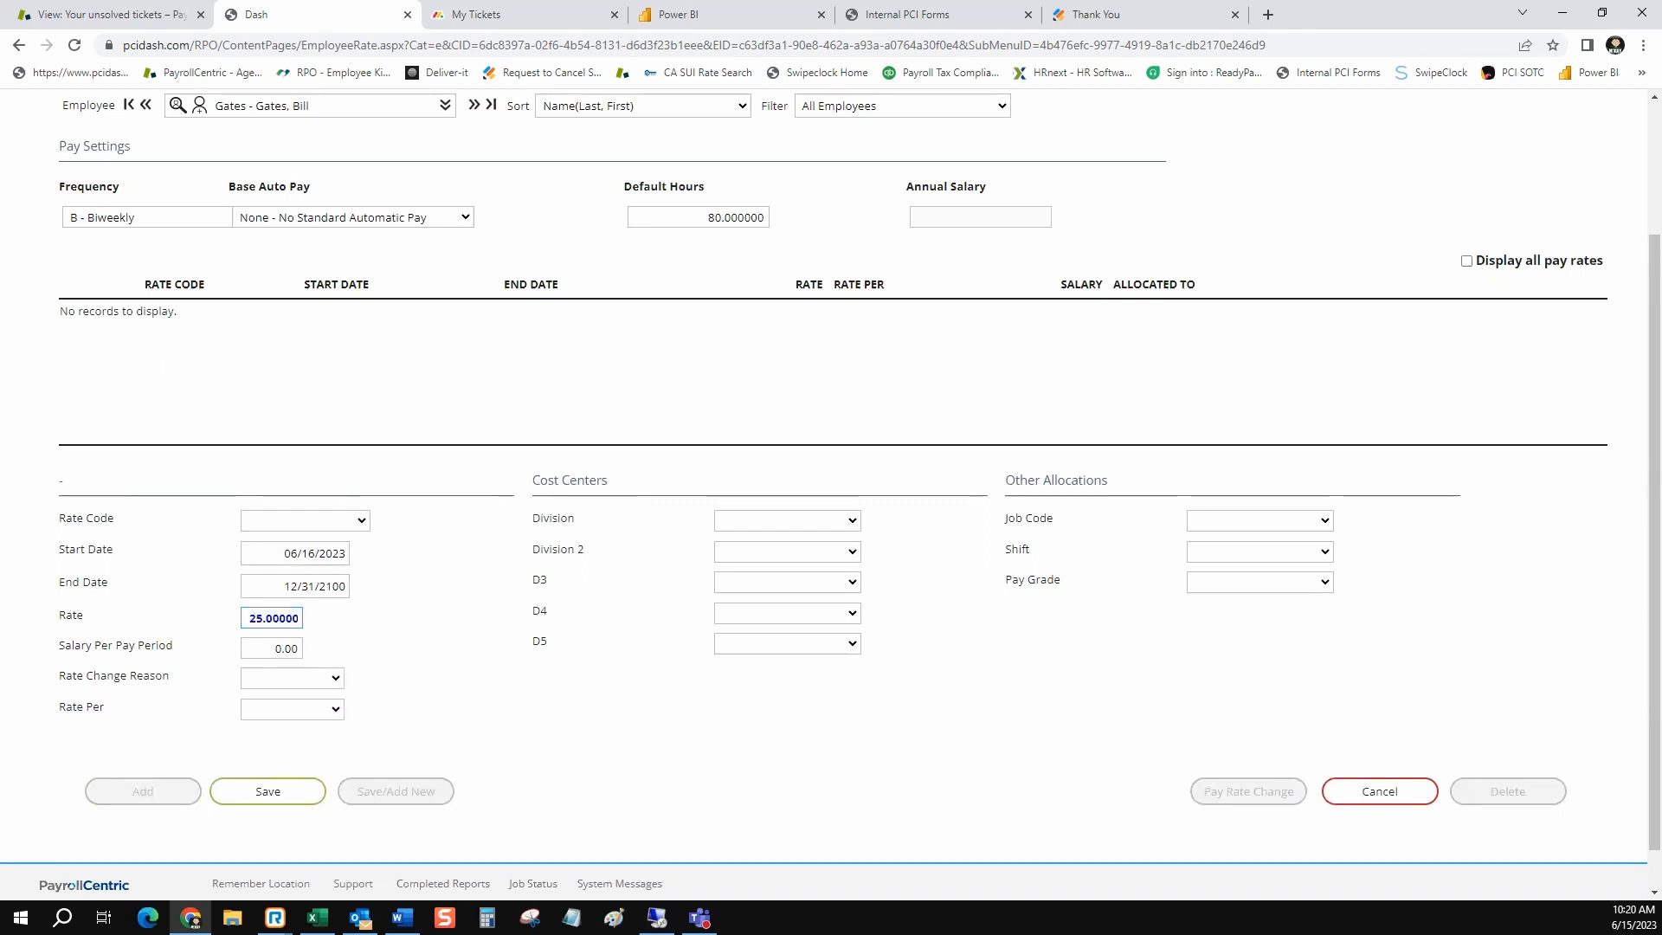
left_click(268, 791)
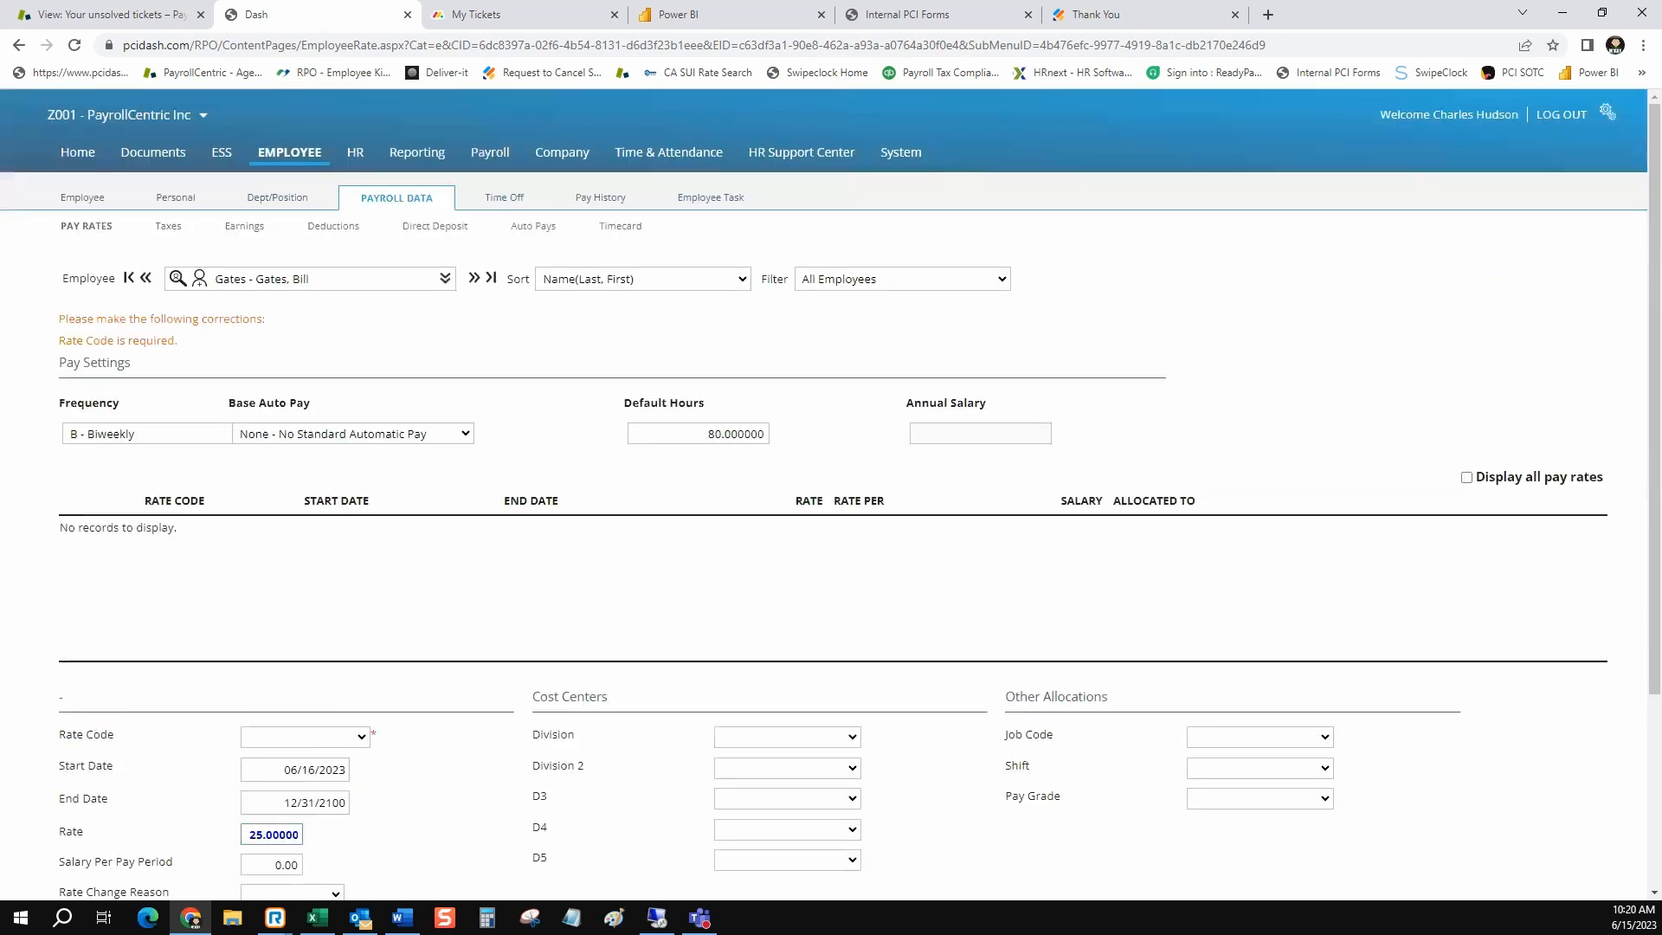
Choose Base - Base Rate as the rate code, and discard the unsaved pay rate entry
left_click_drag(178, 340, 59, 319)
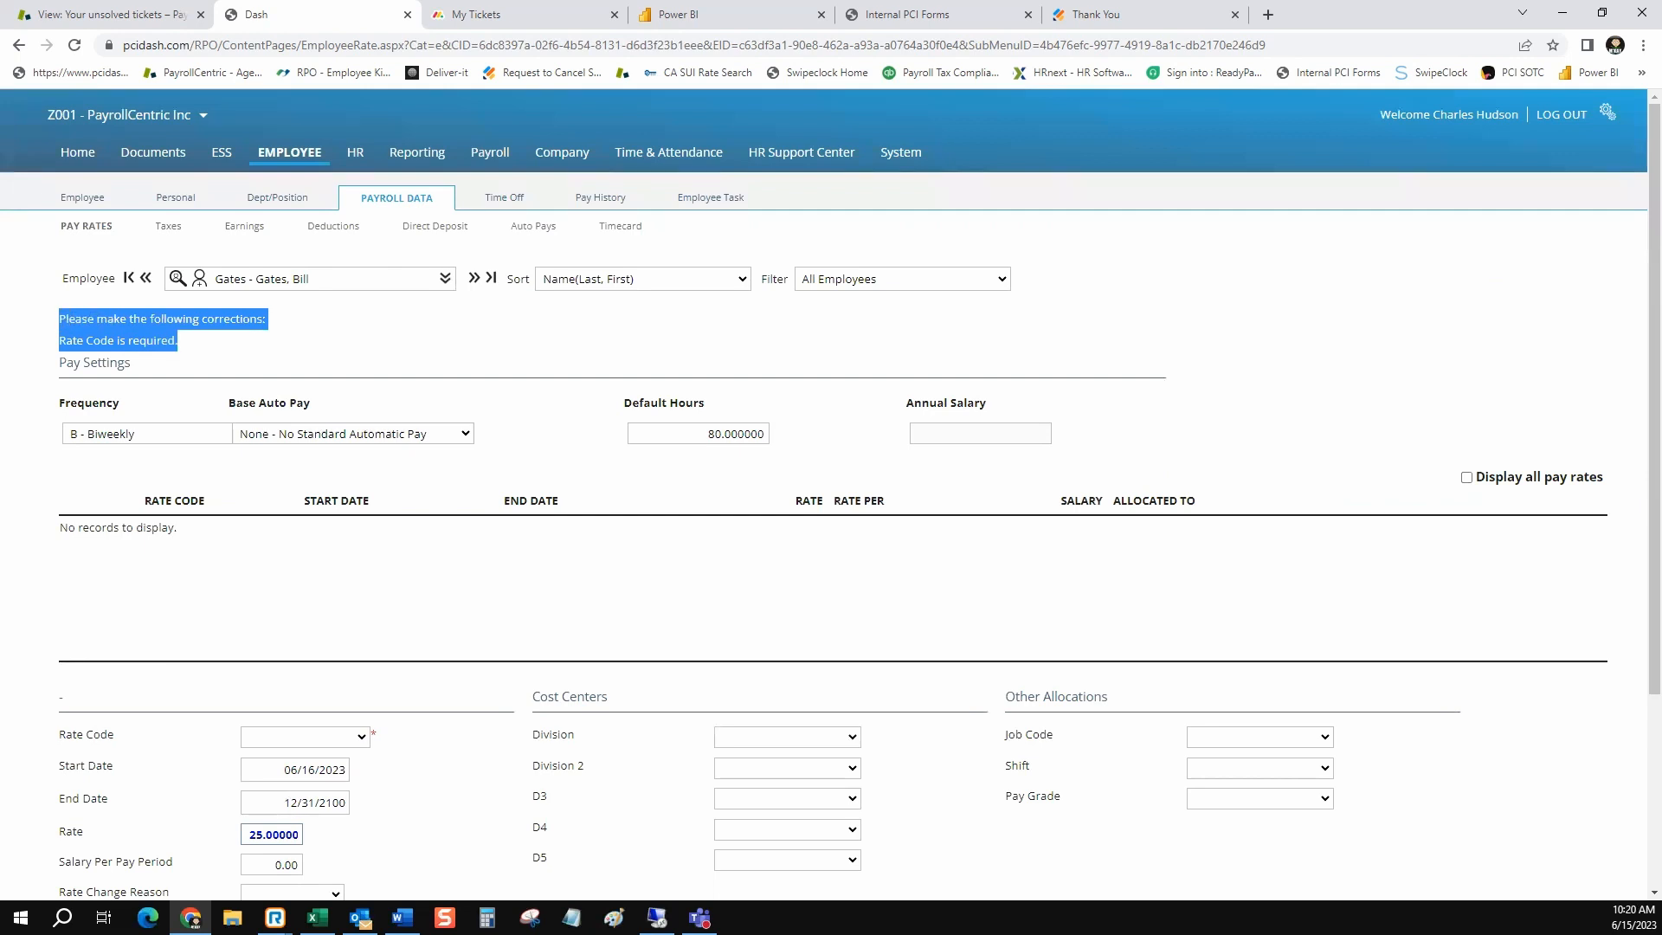
scroll(831, 494, "down", 3)
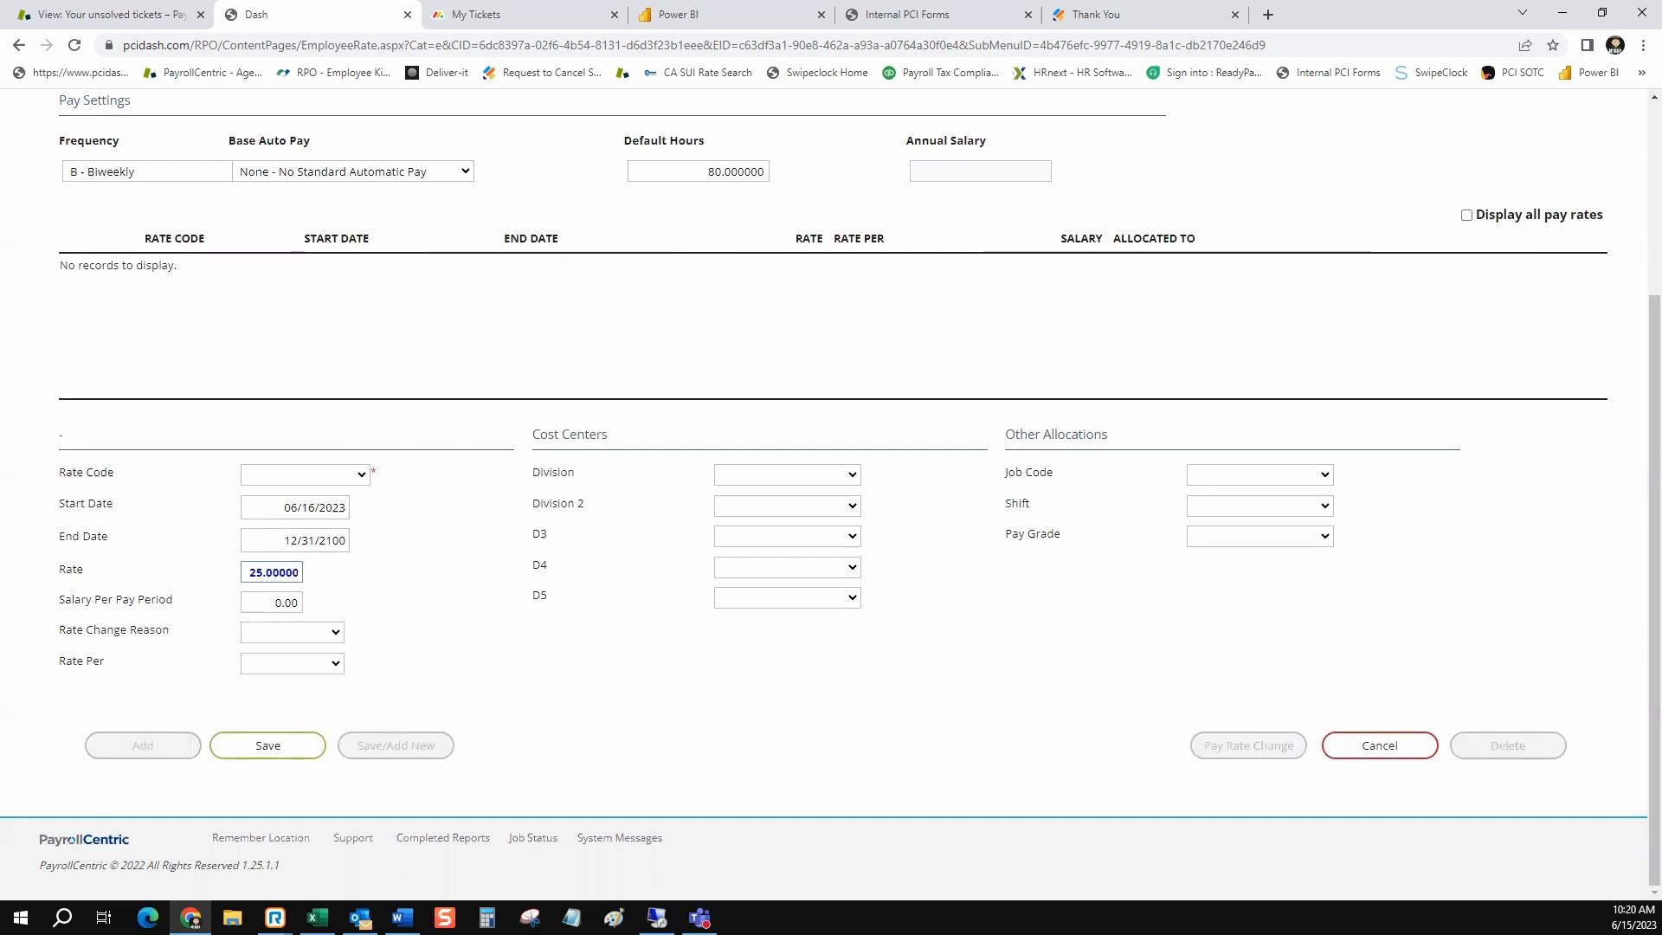
left_click(305, 474)
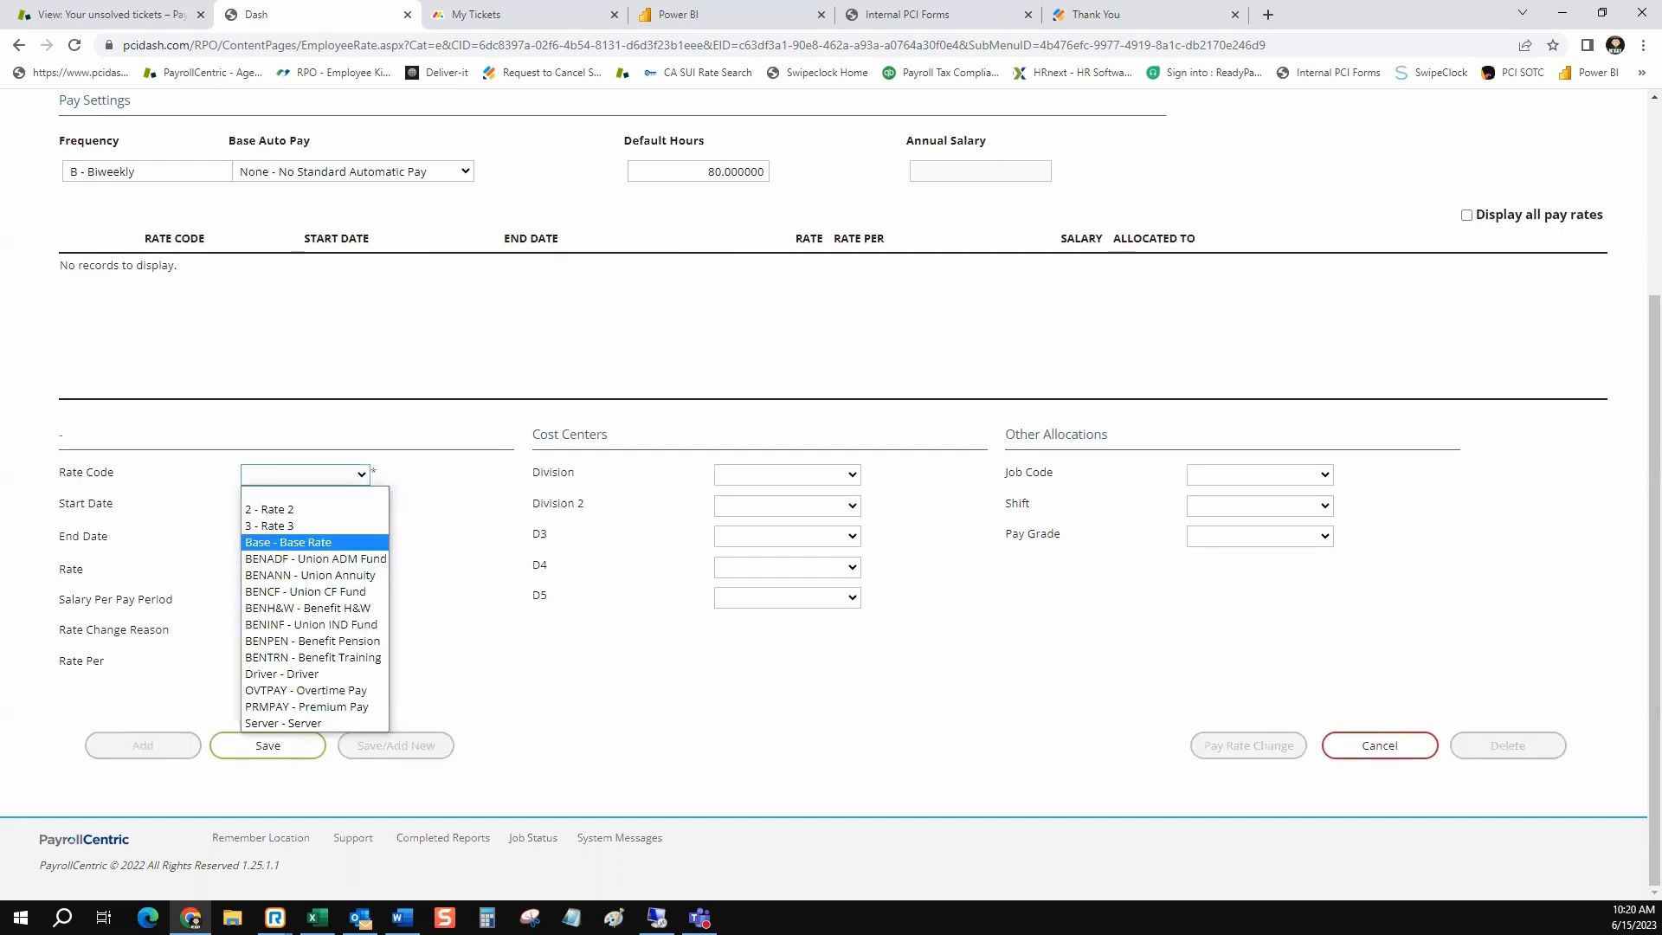
left_click(288, 543)
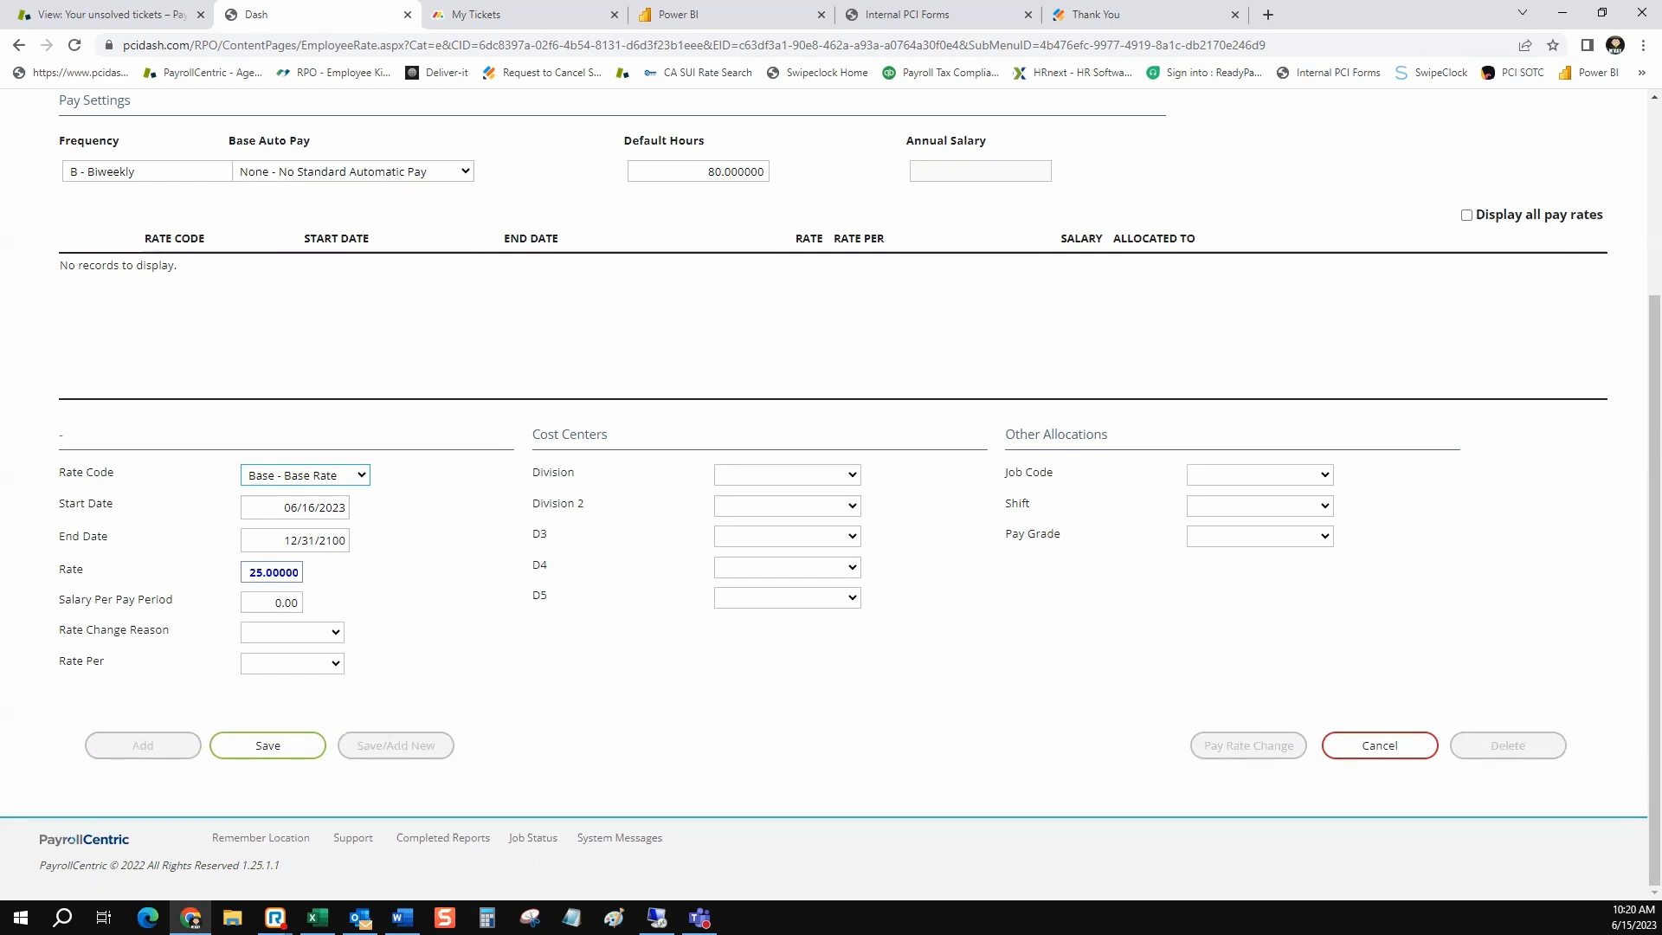
left_click(1380, 745)
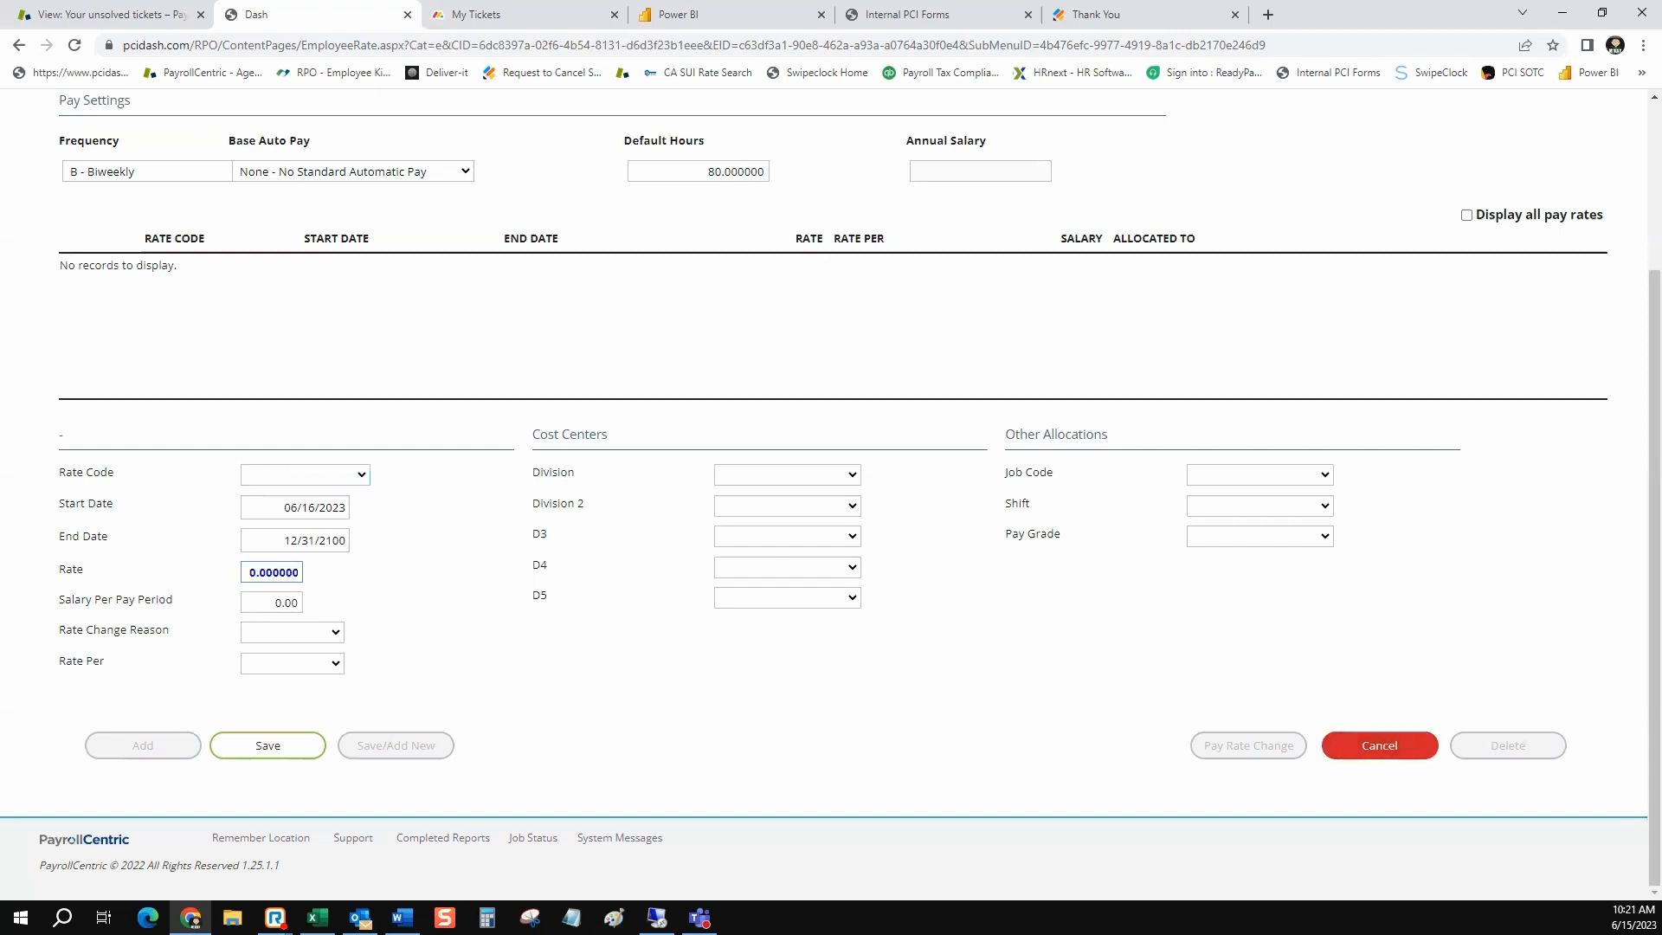
scroll(825, 494, "up", 3)
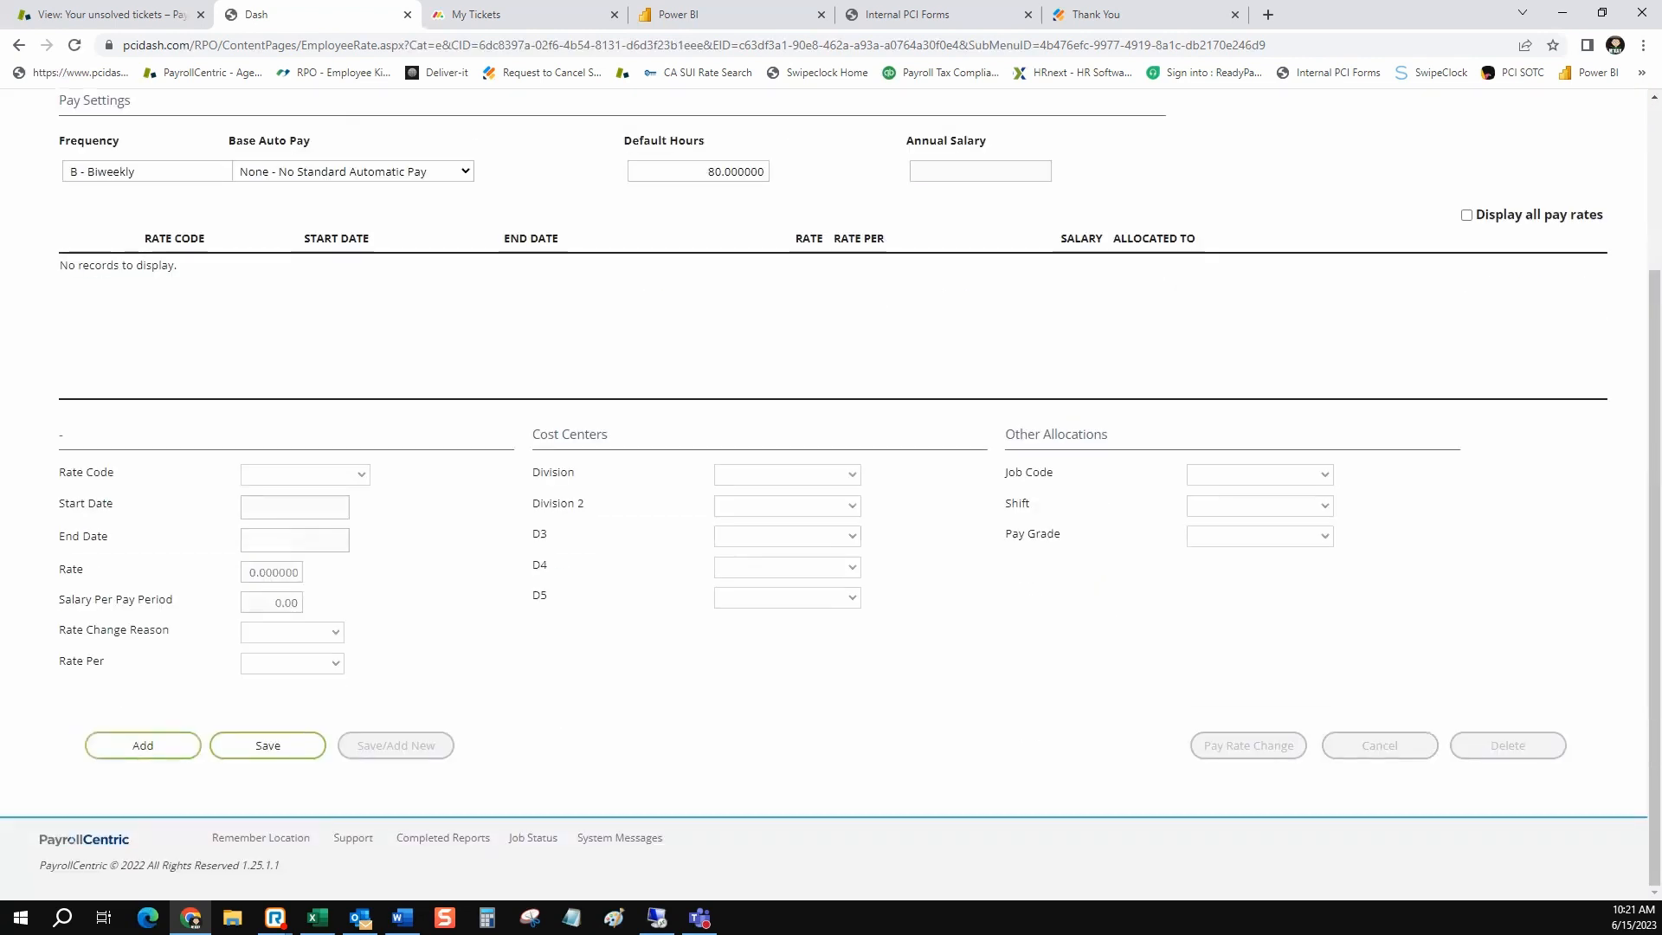
left_click(268, 745)
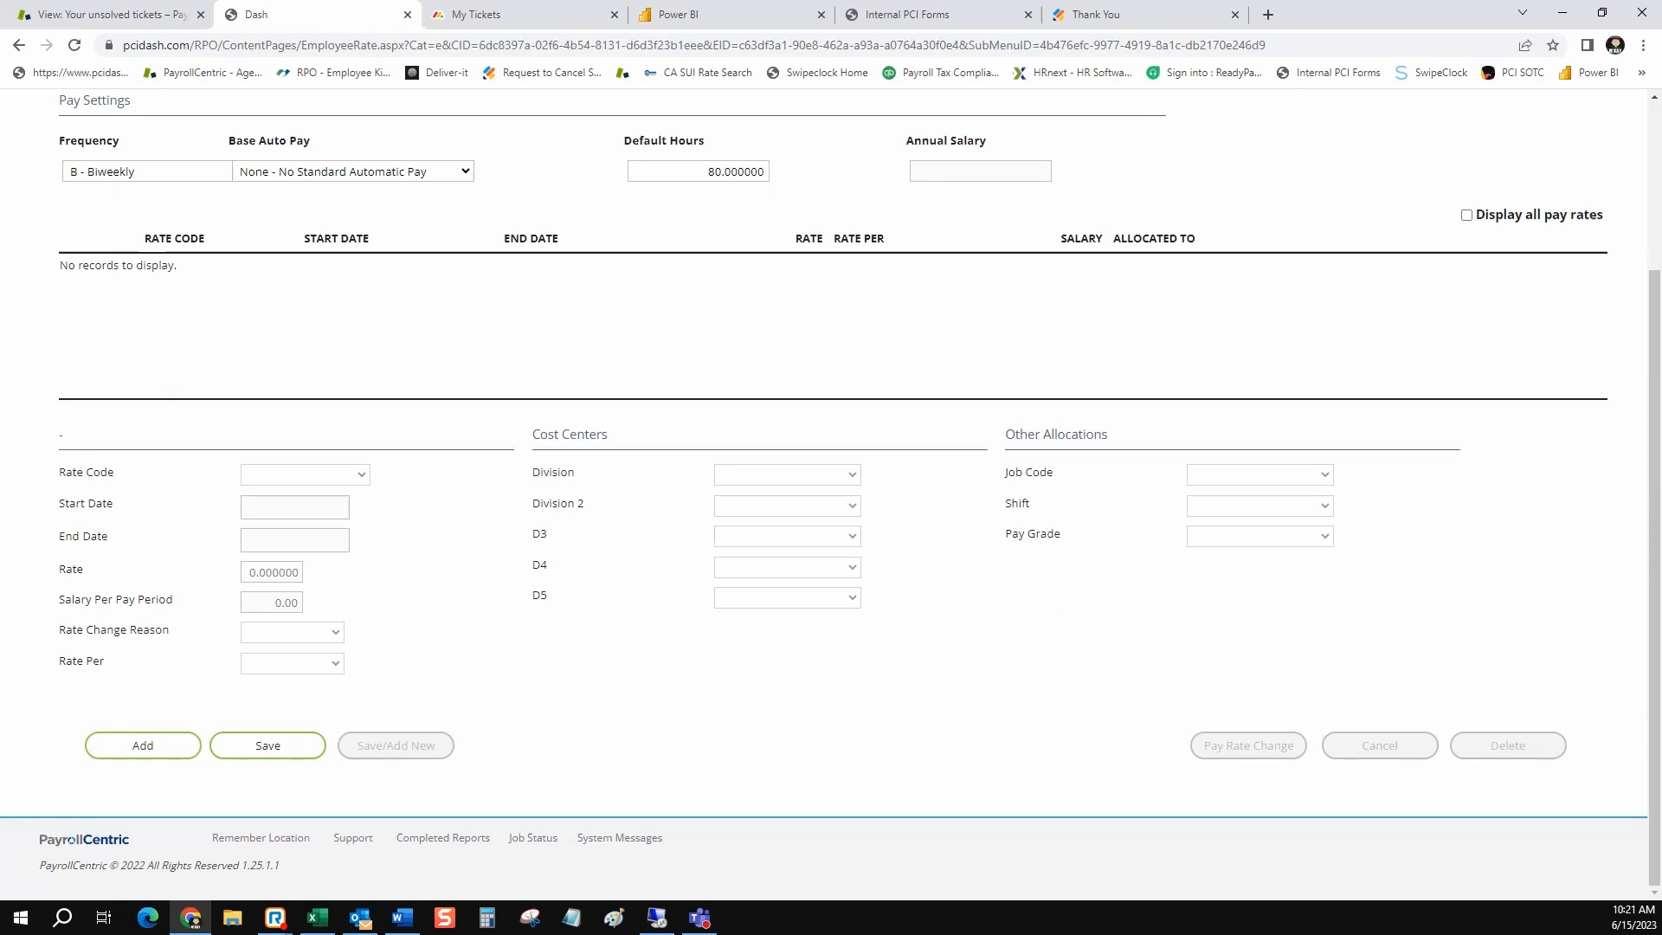
Add a new pay rate for the employee with rate code Base - Base Rate and a rate of 25.00, and save it
left_click(143, 746)
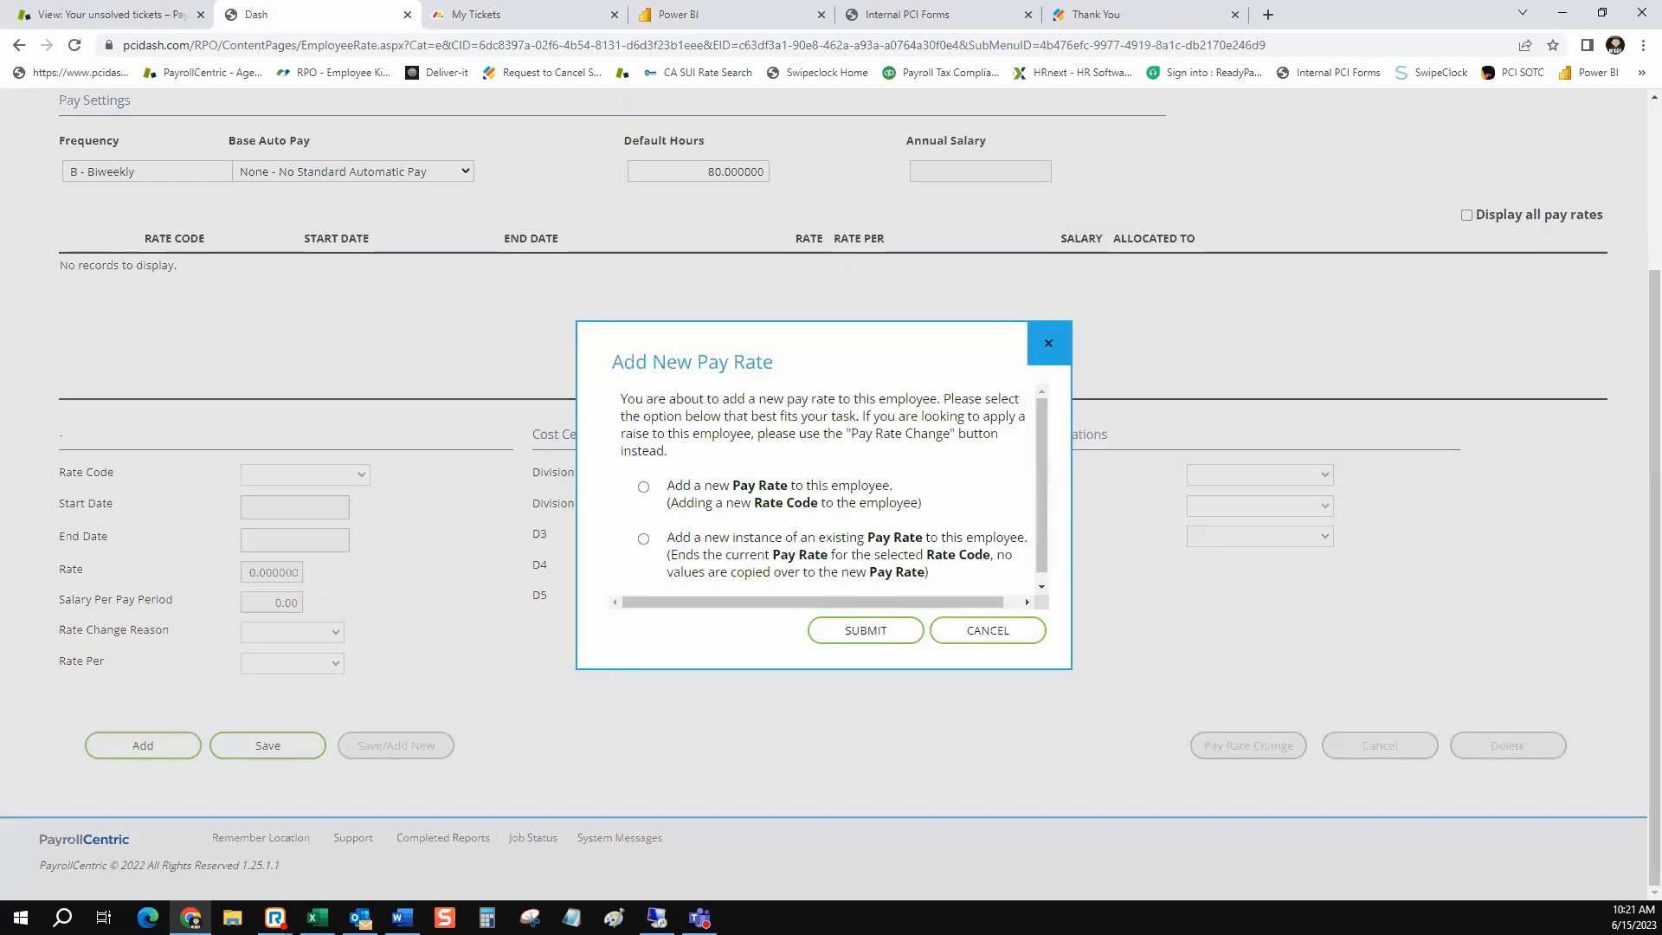
left_click(866, 631)
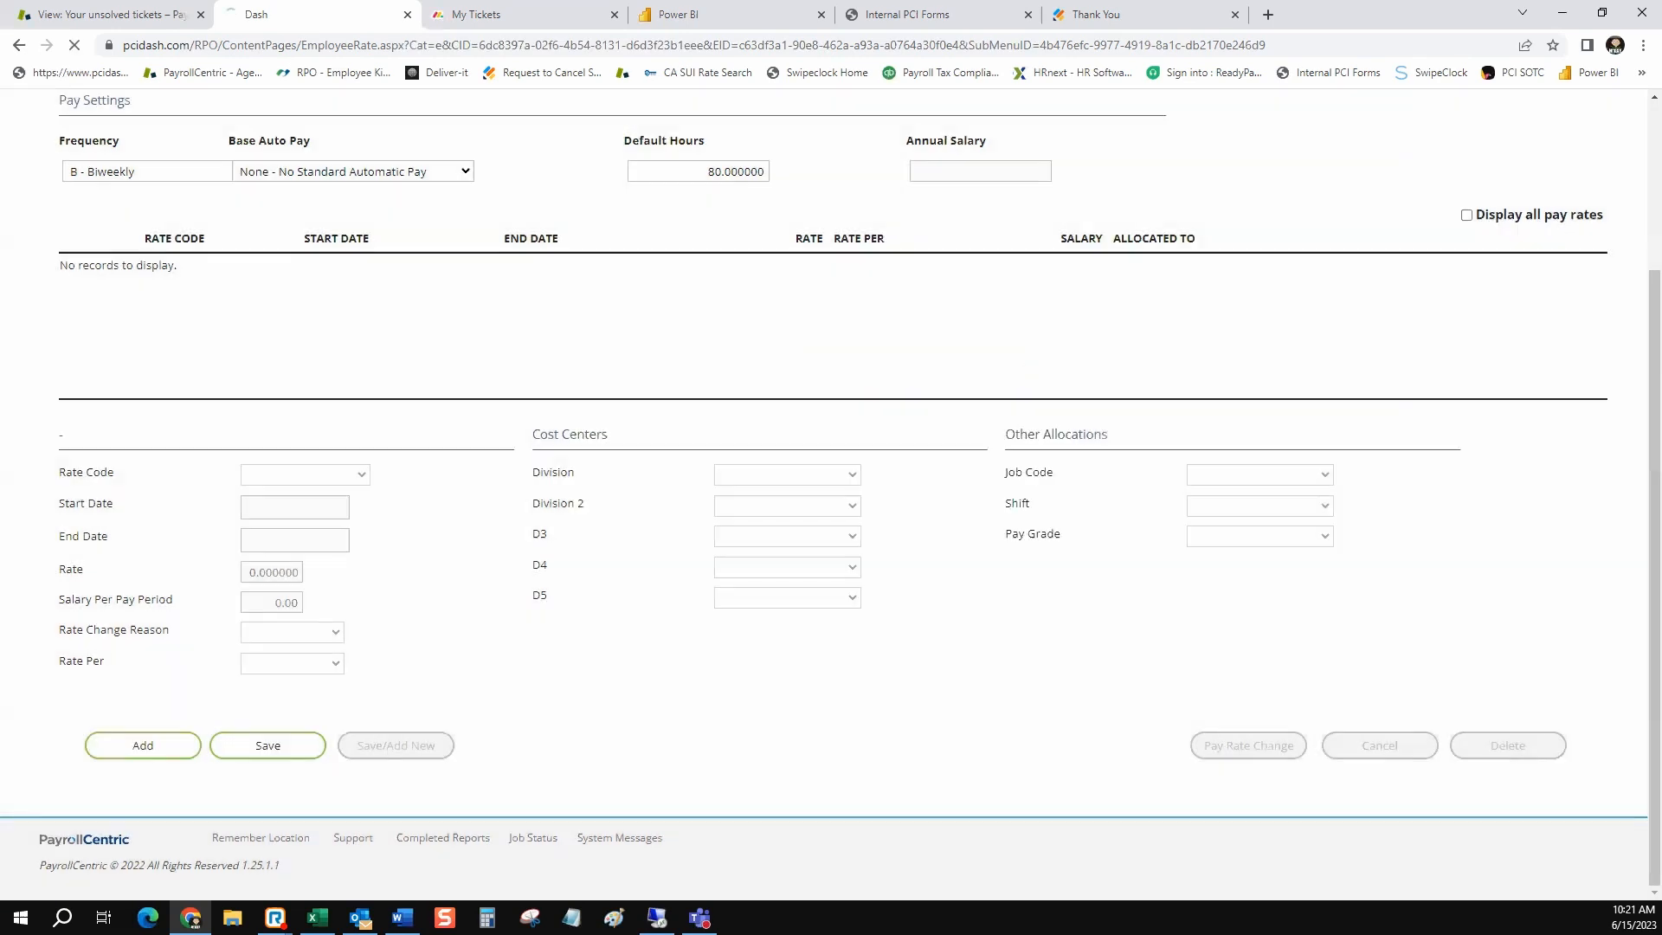
left_click(360, 693)
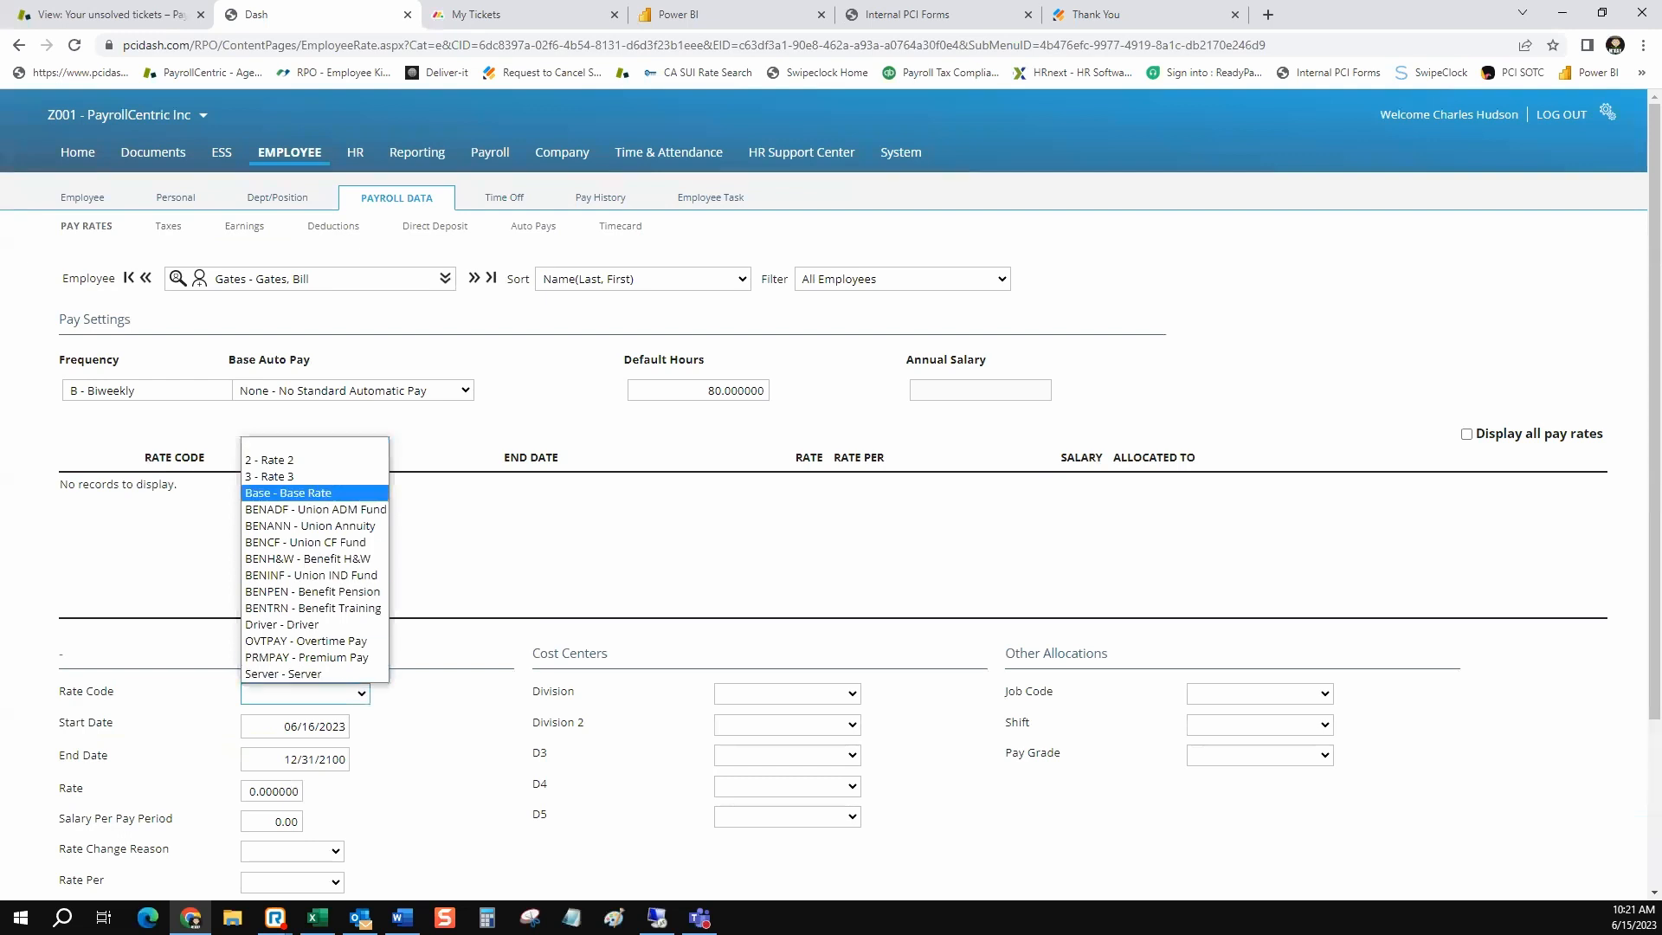
left_click(442, 567)
left_click(271, 791)
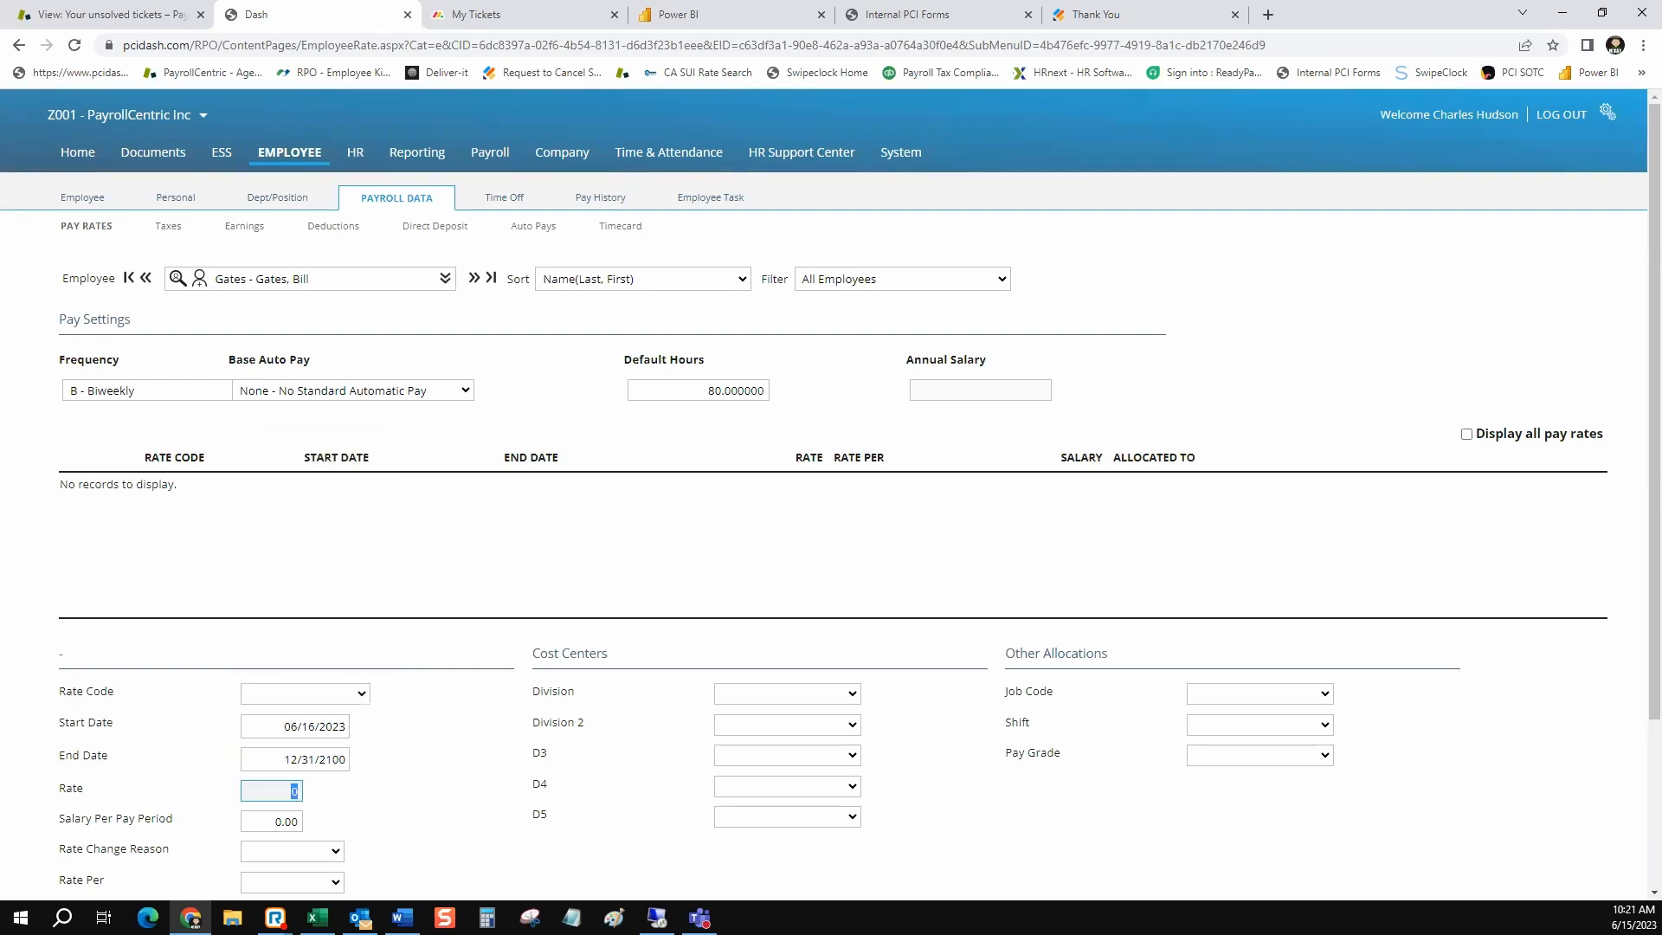
type("25")
left_click(360, 693)
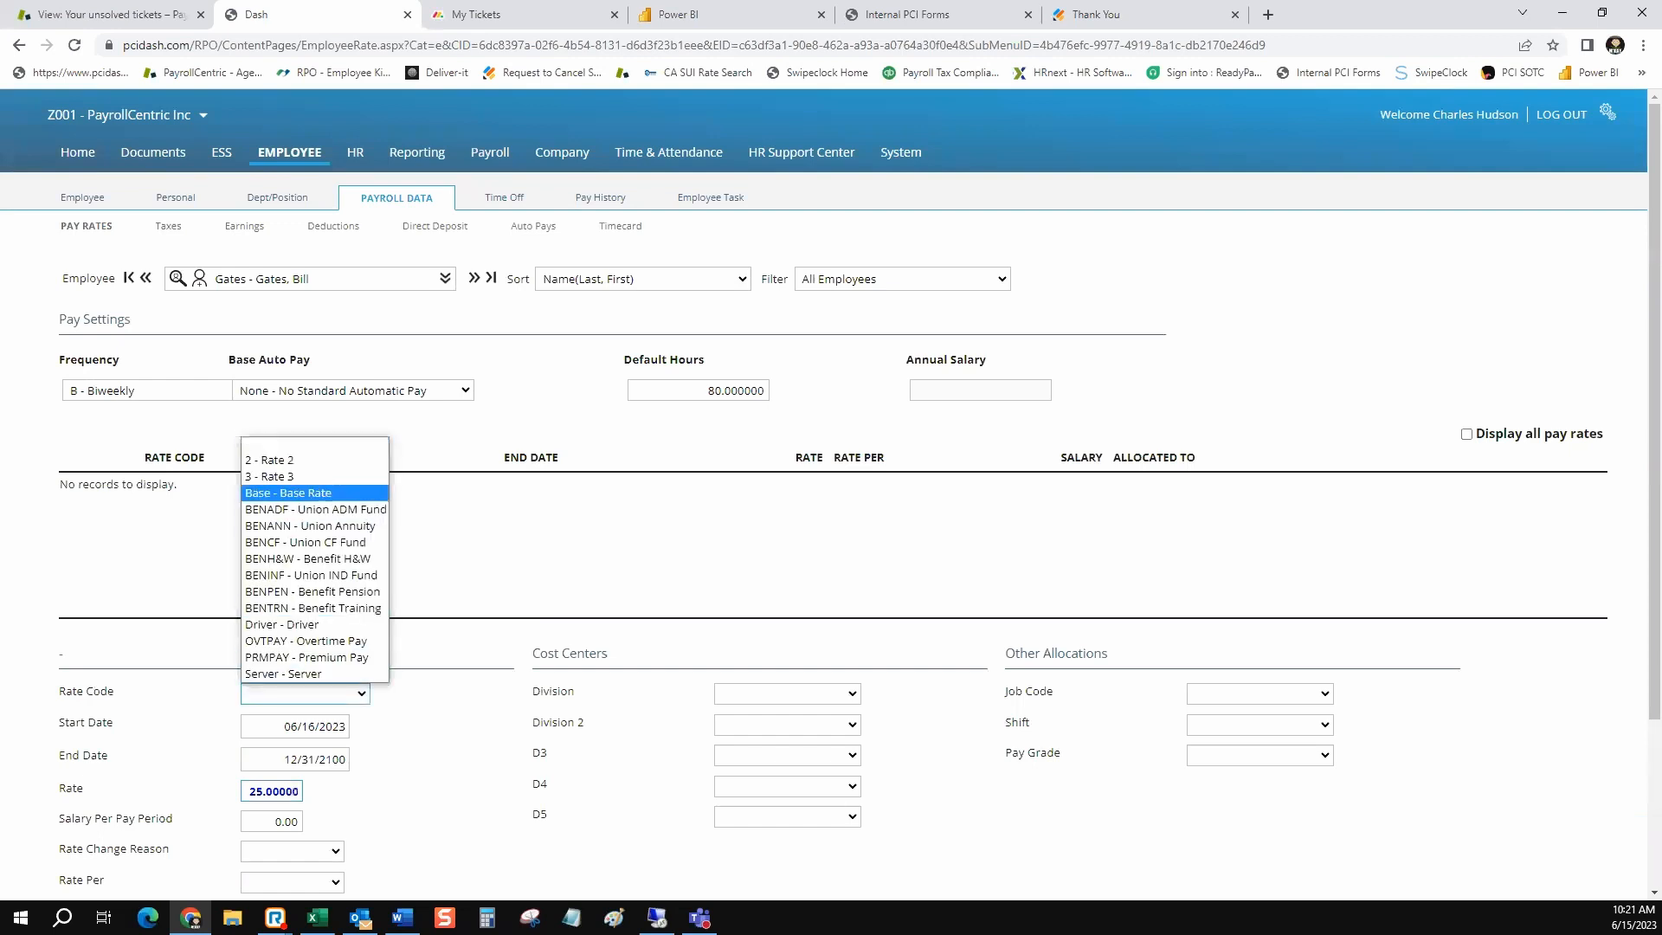
left_click(303, 493)
scroll(831, 493, "down", 3)
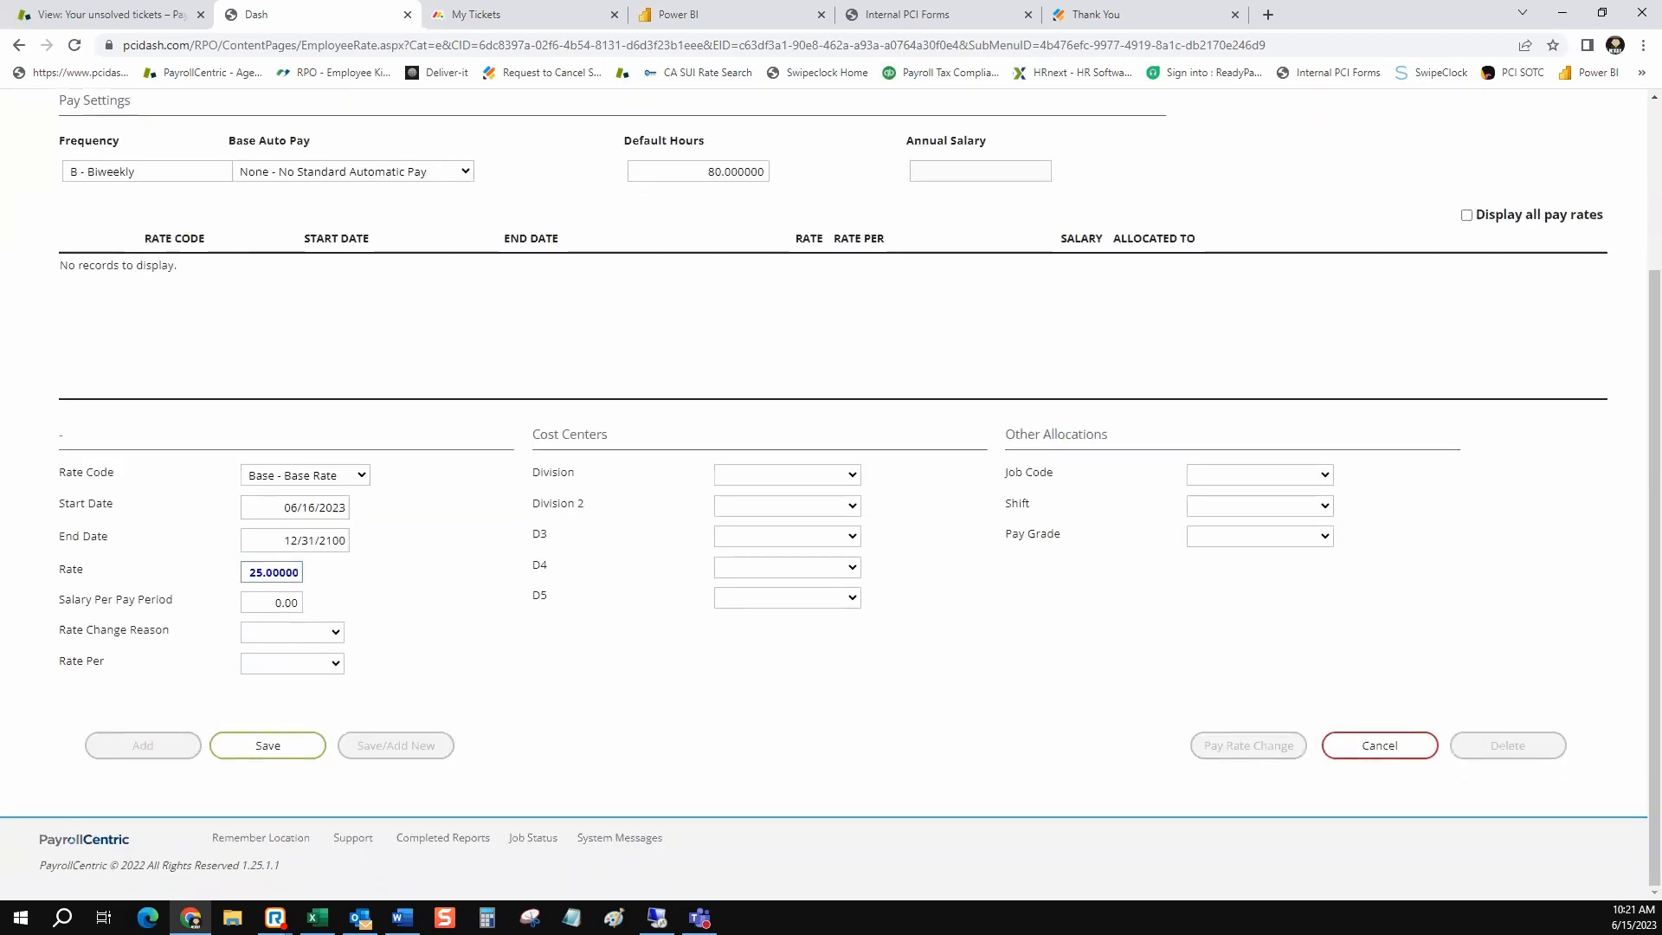
left_click(268, 746)
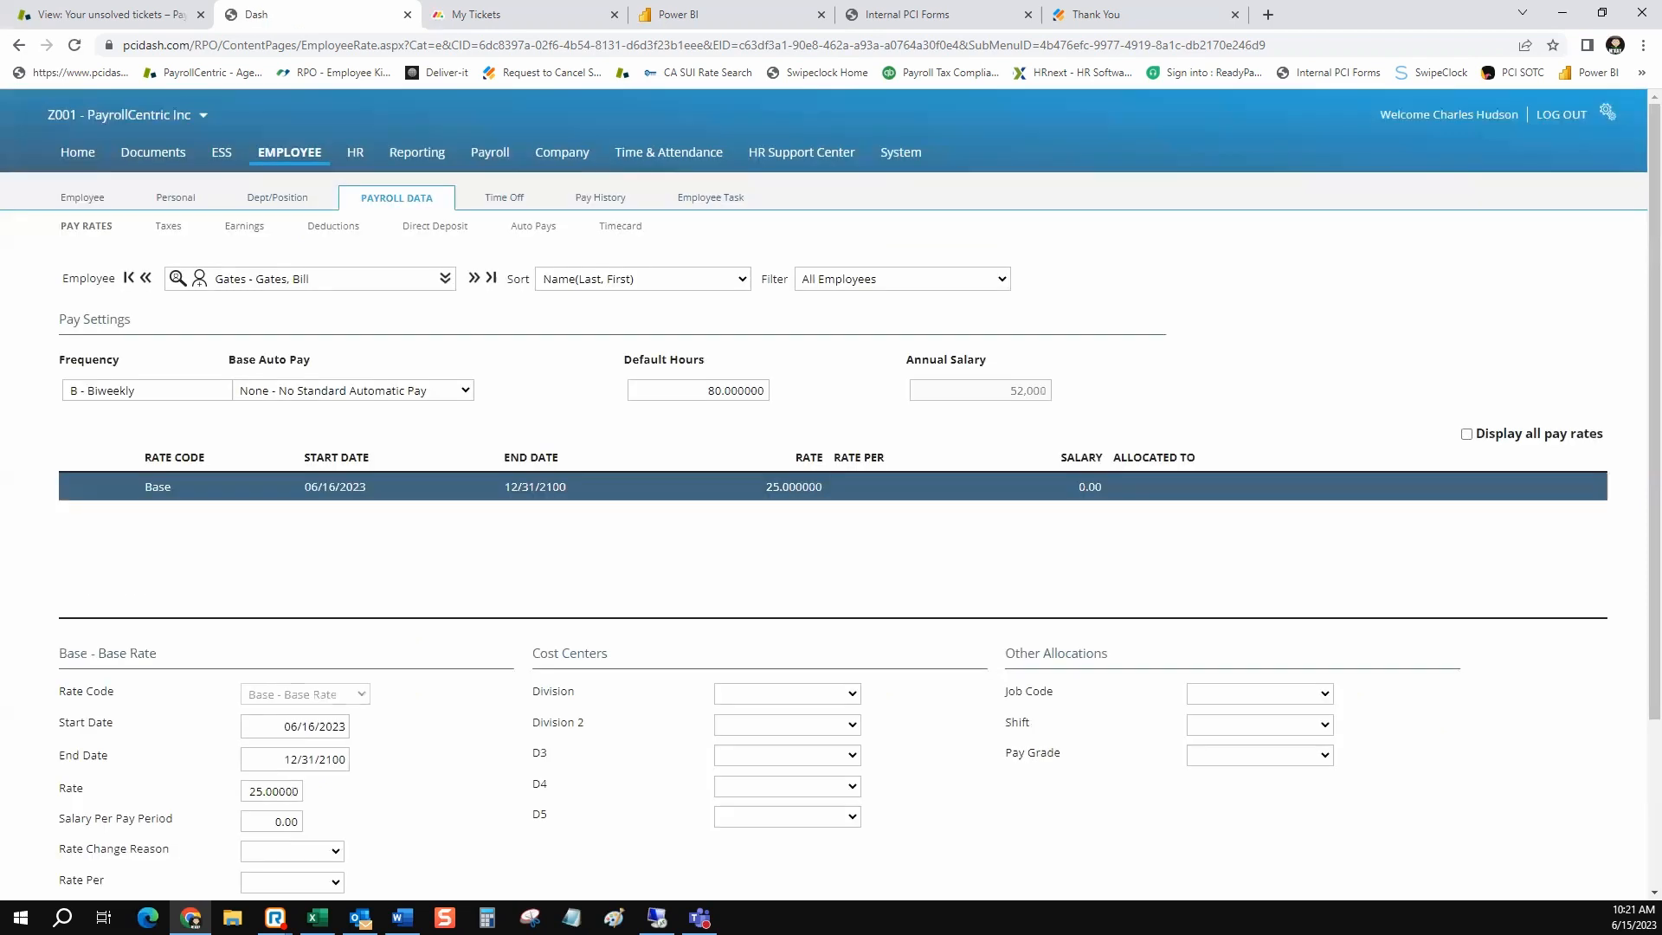
Review the options for adding a pay rate and open a blank entry for a new instance of an existing pay rate
scroll(831, 494, "down", 3)
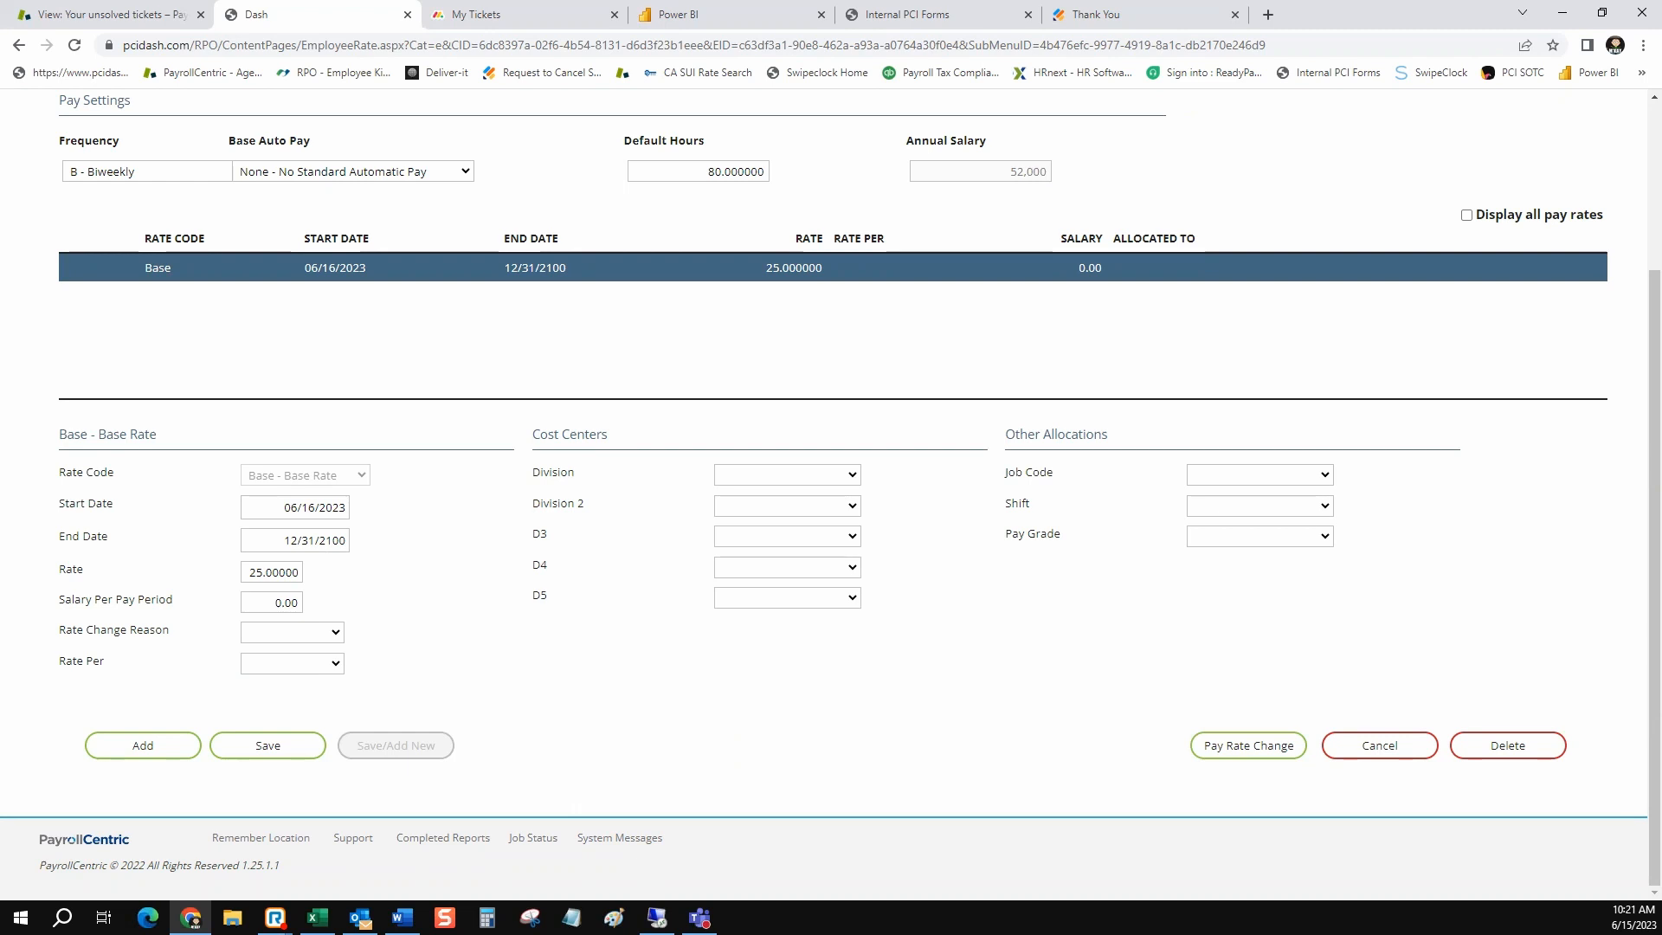
scroll(831, 494, "up", 3)
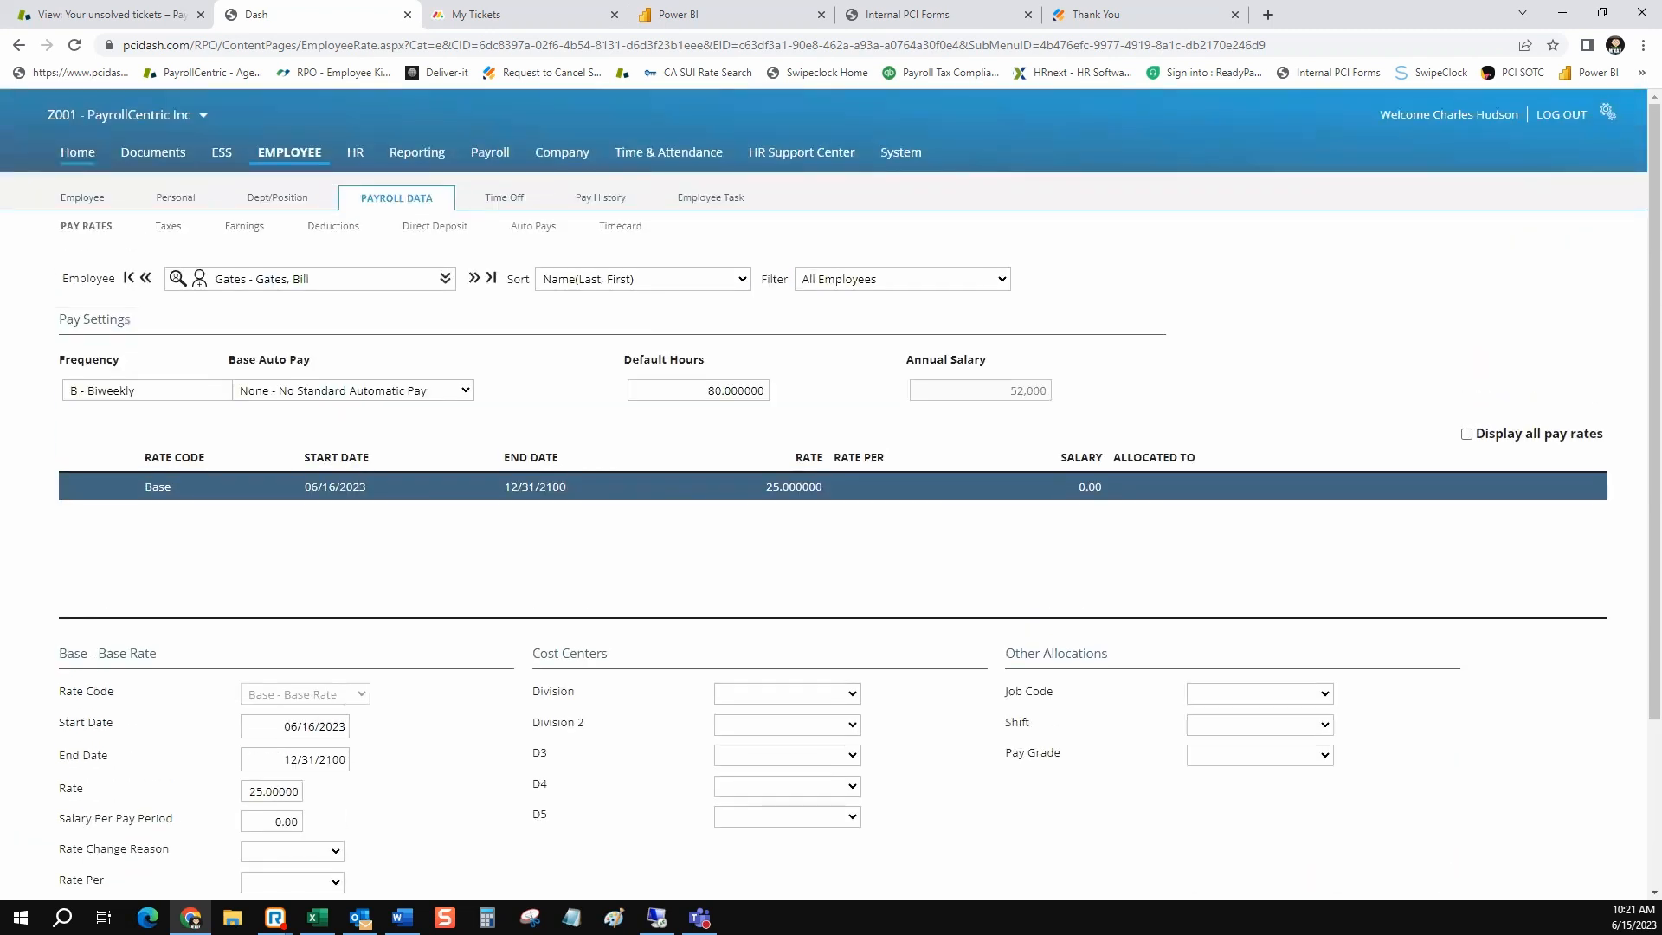
scroll(831, 493, "down", 3)
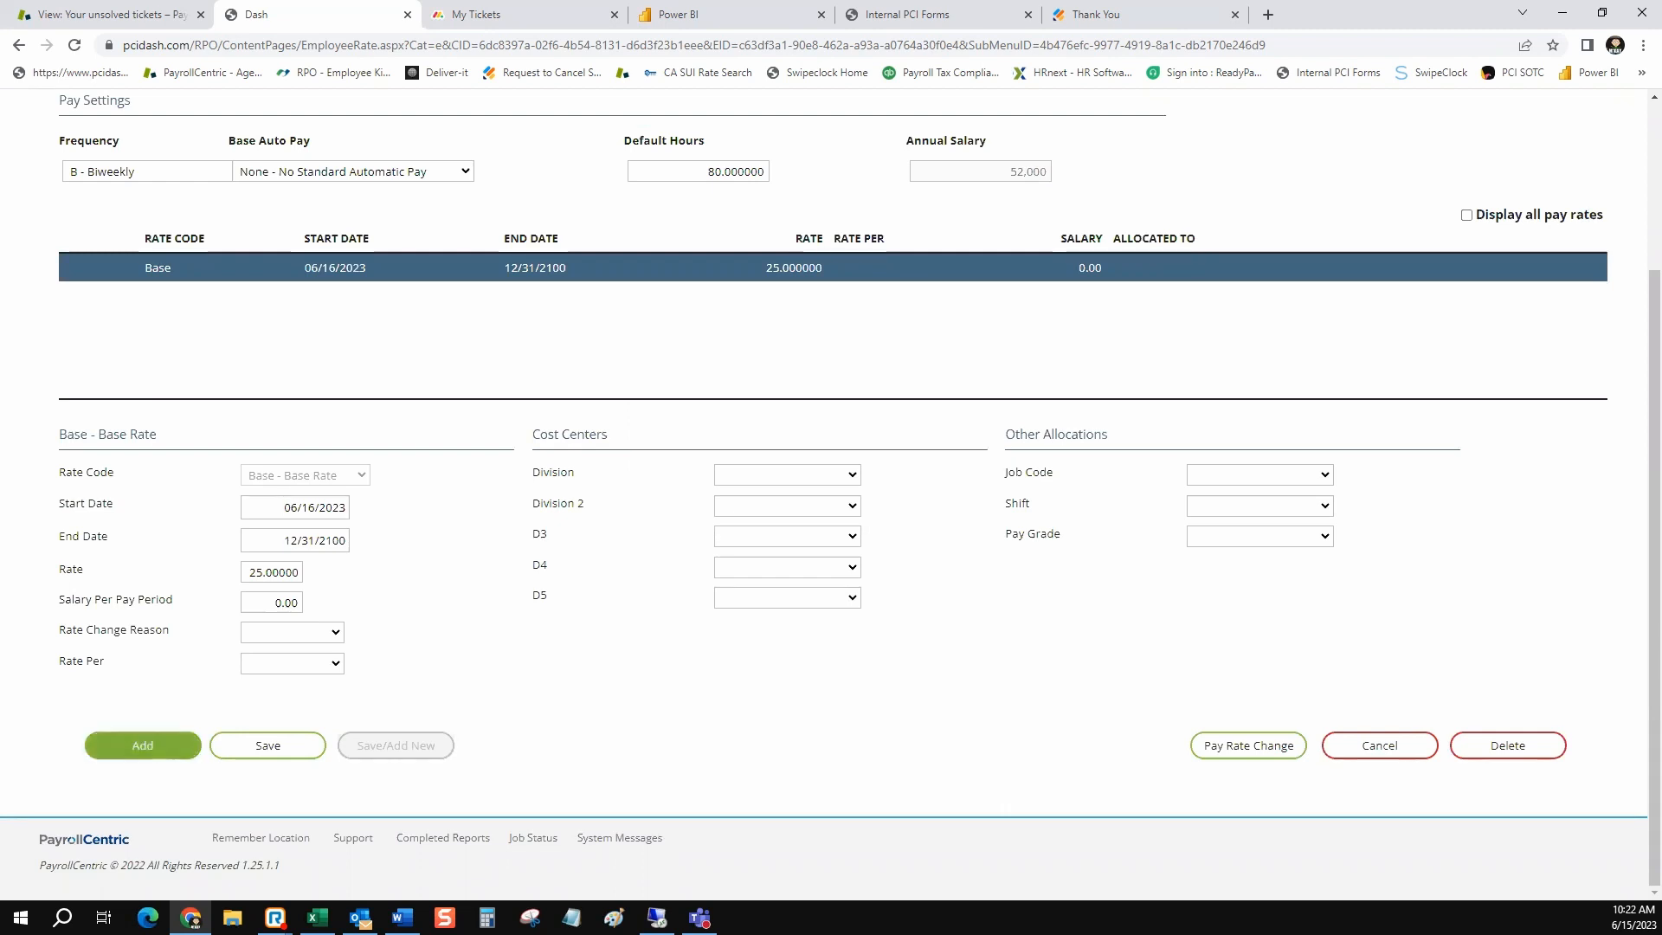
left_click(143, 746)
left_click_drag(921, 503, 674, 485)
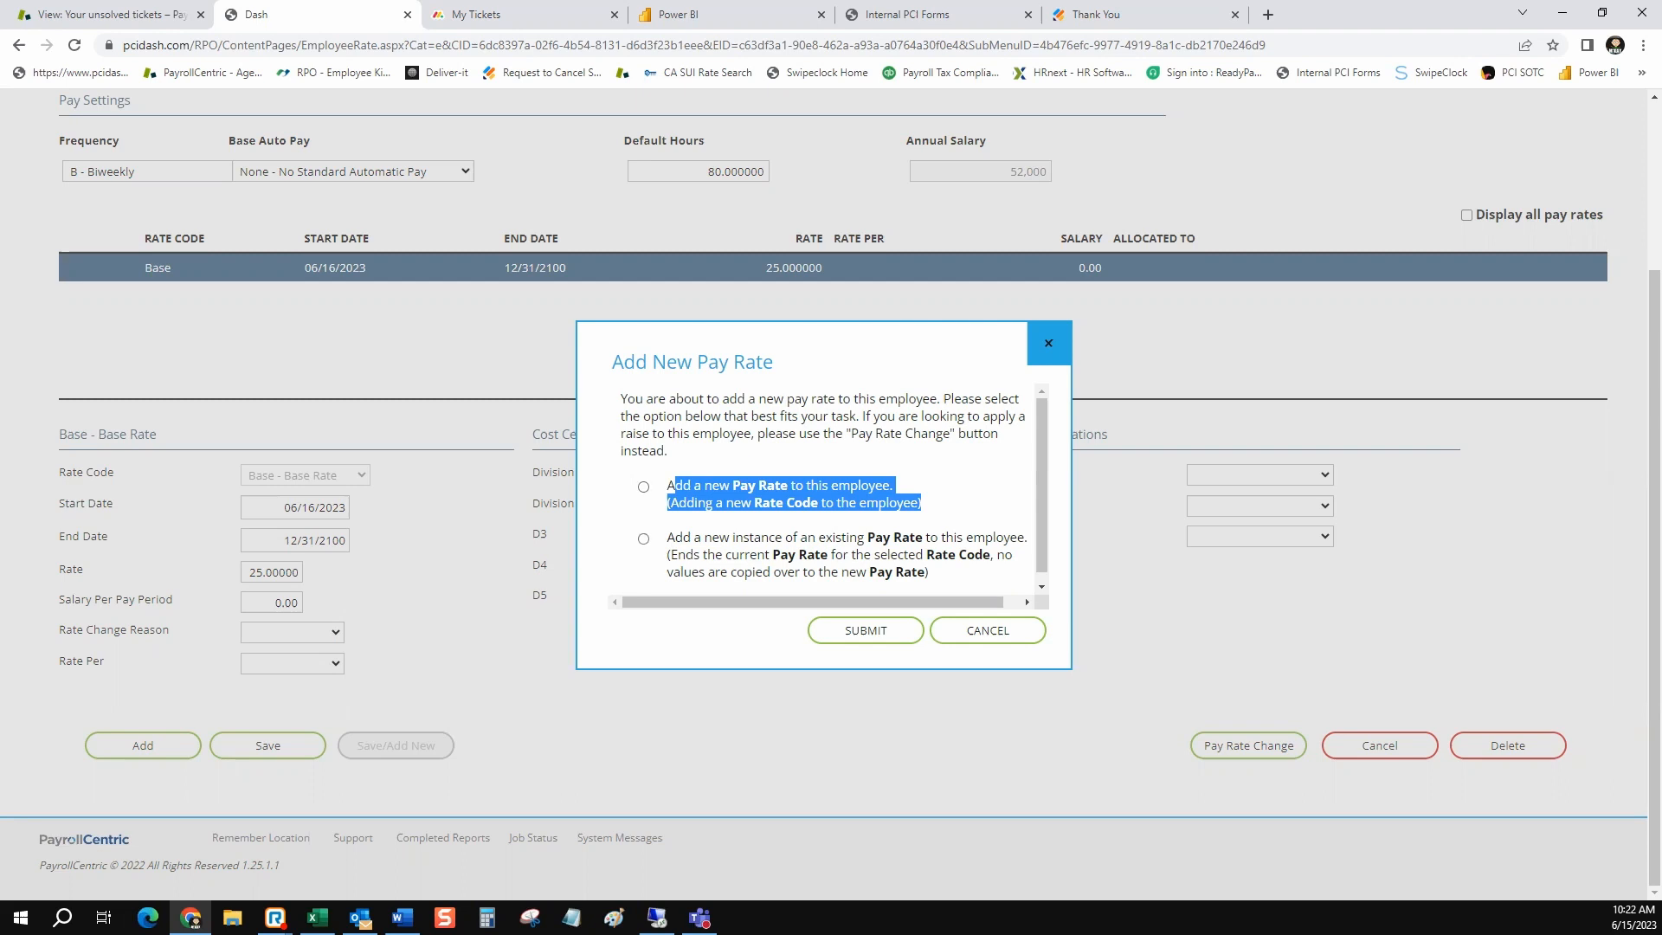
left_click(643, 539)
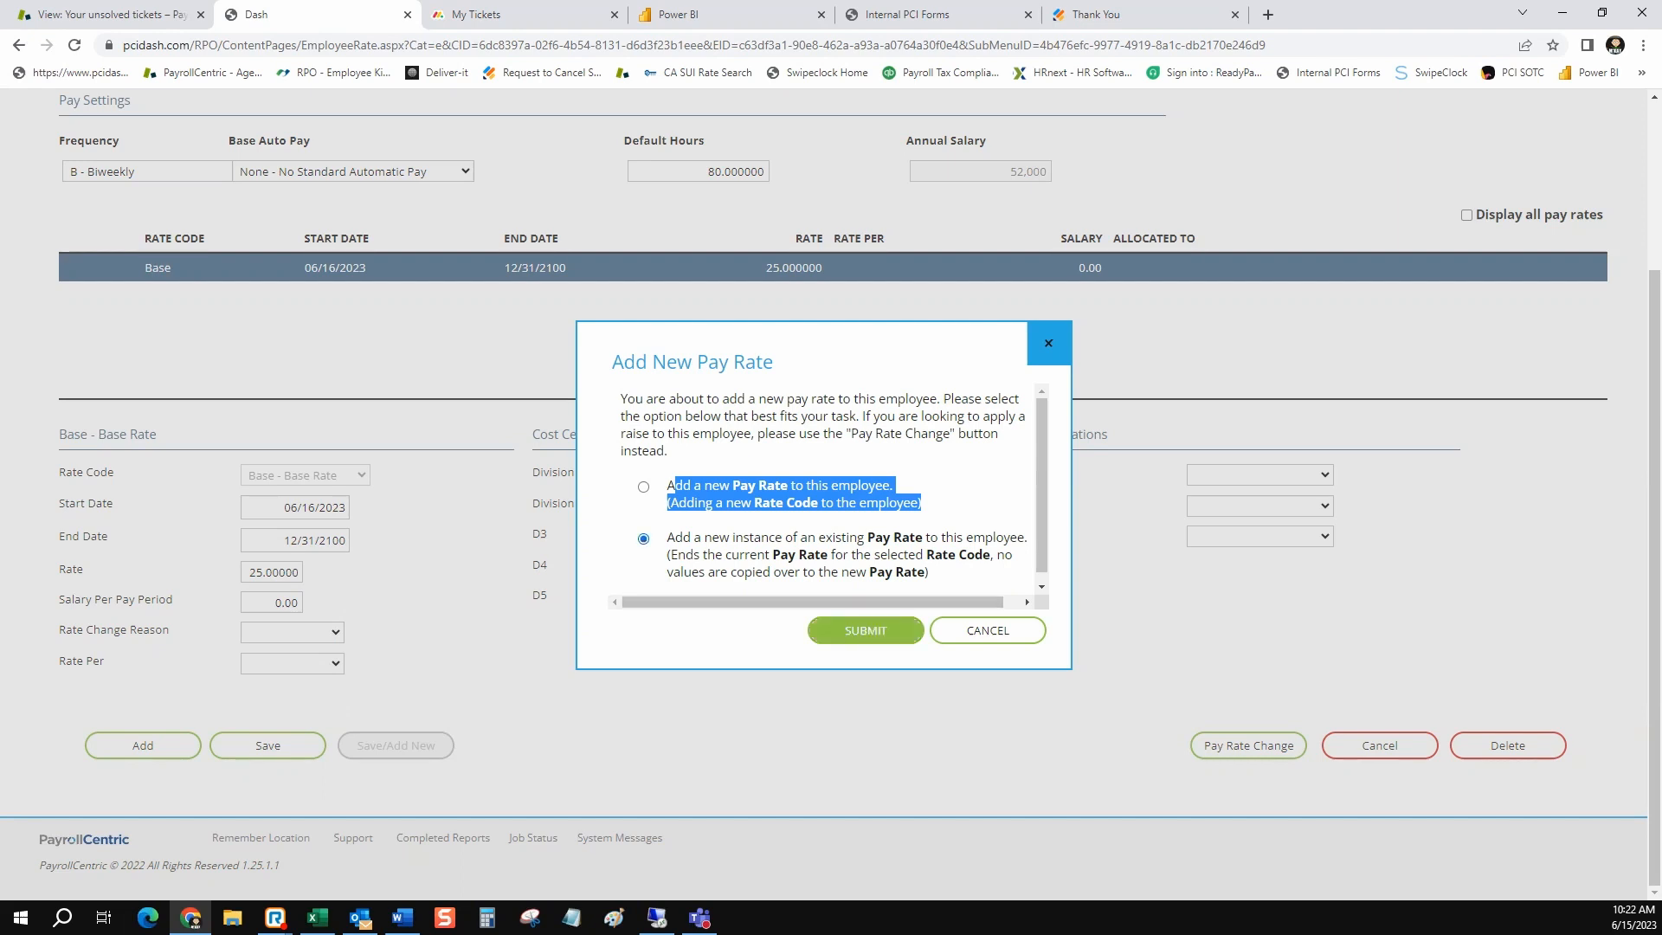
left_click(866, 630)
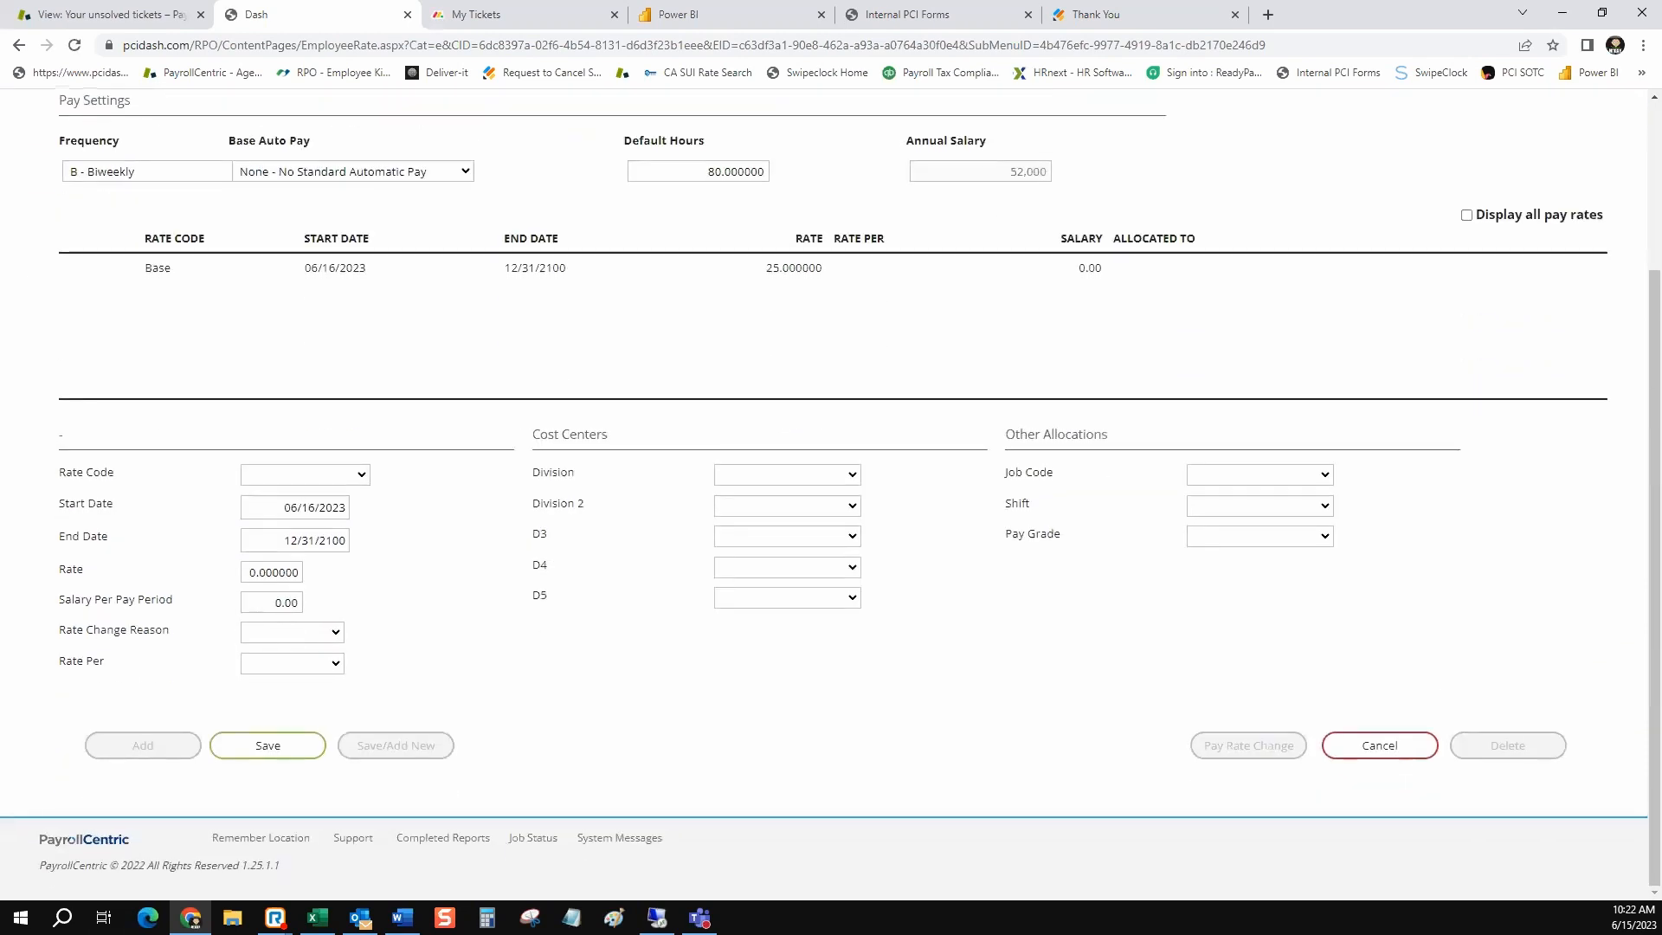
Examine the available rate codes for the new pay rate entry, and cancel the entry without saving
left_click(305, 475)
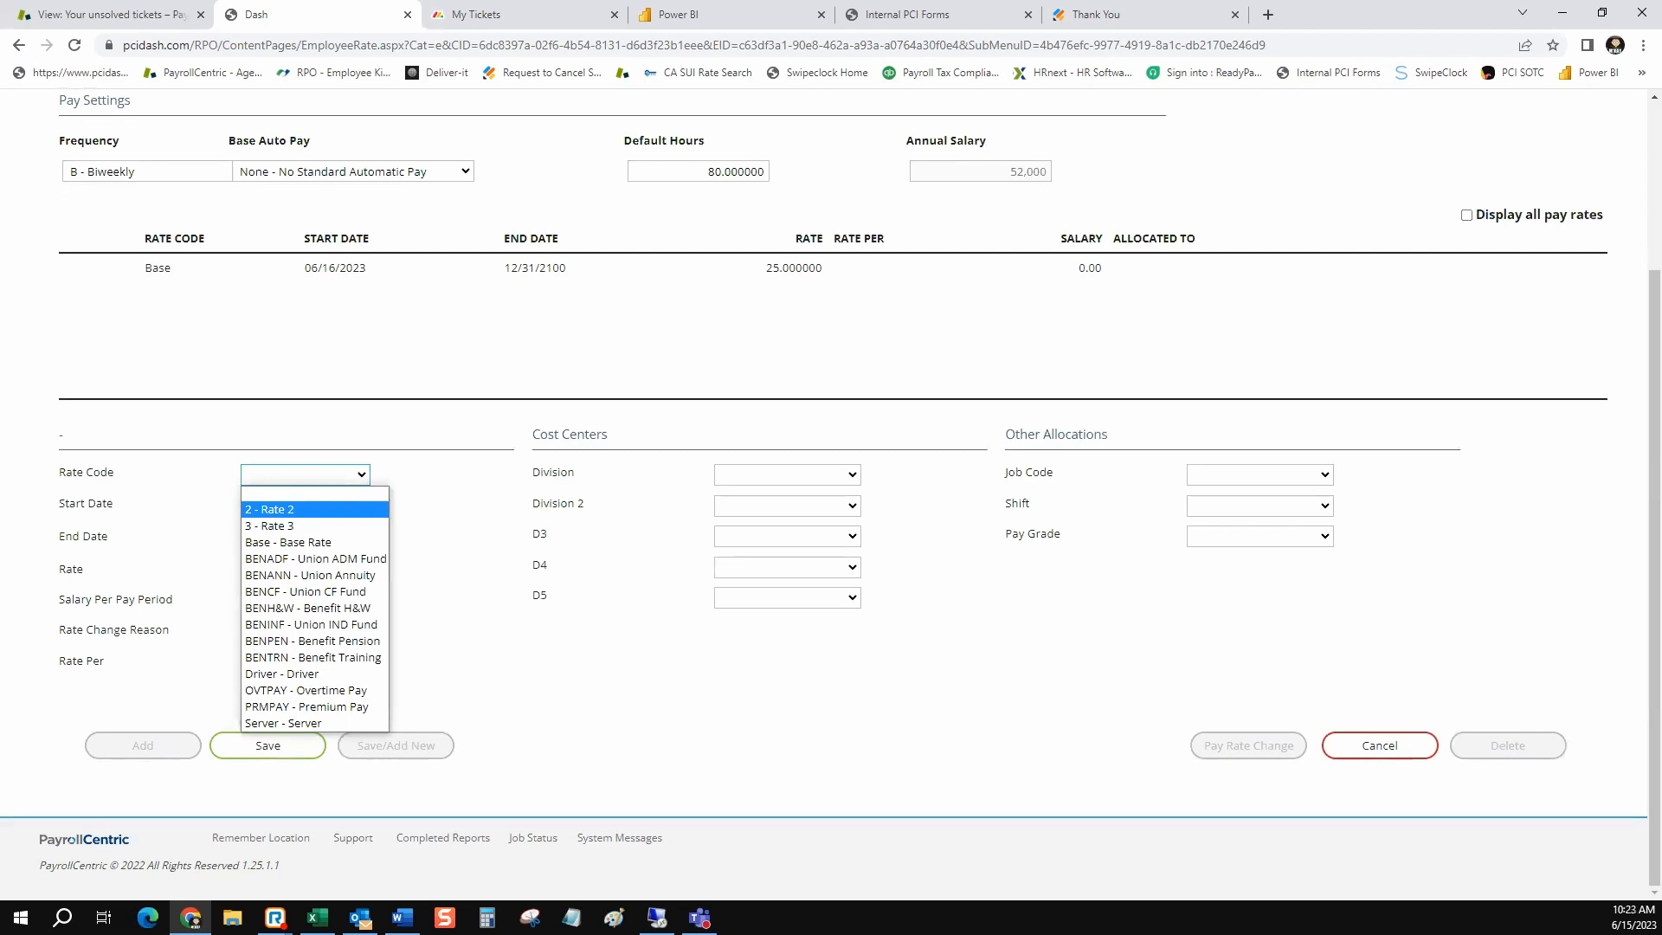
left_click(182, 478)
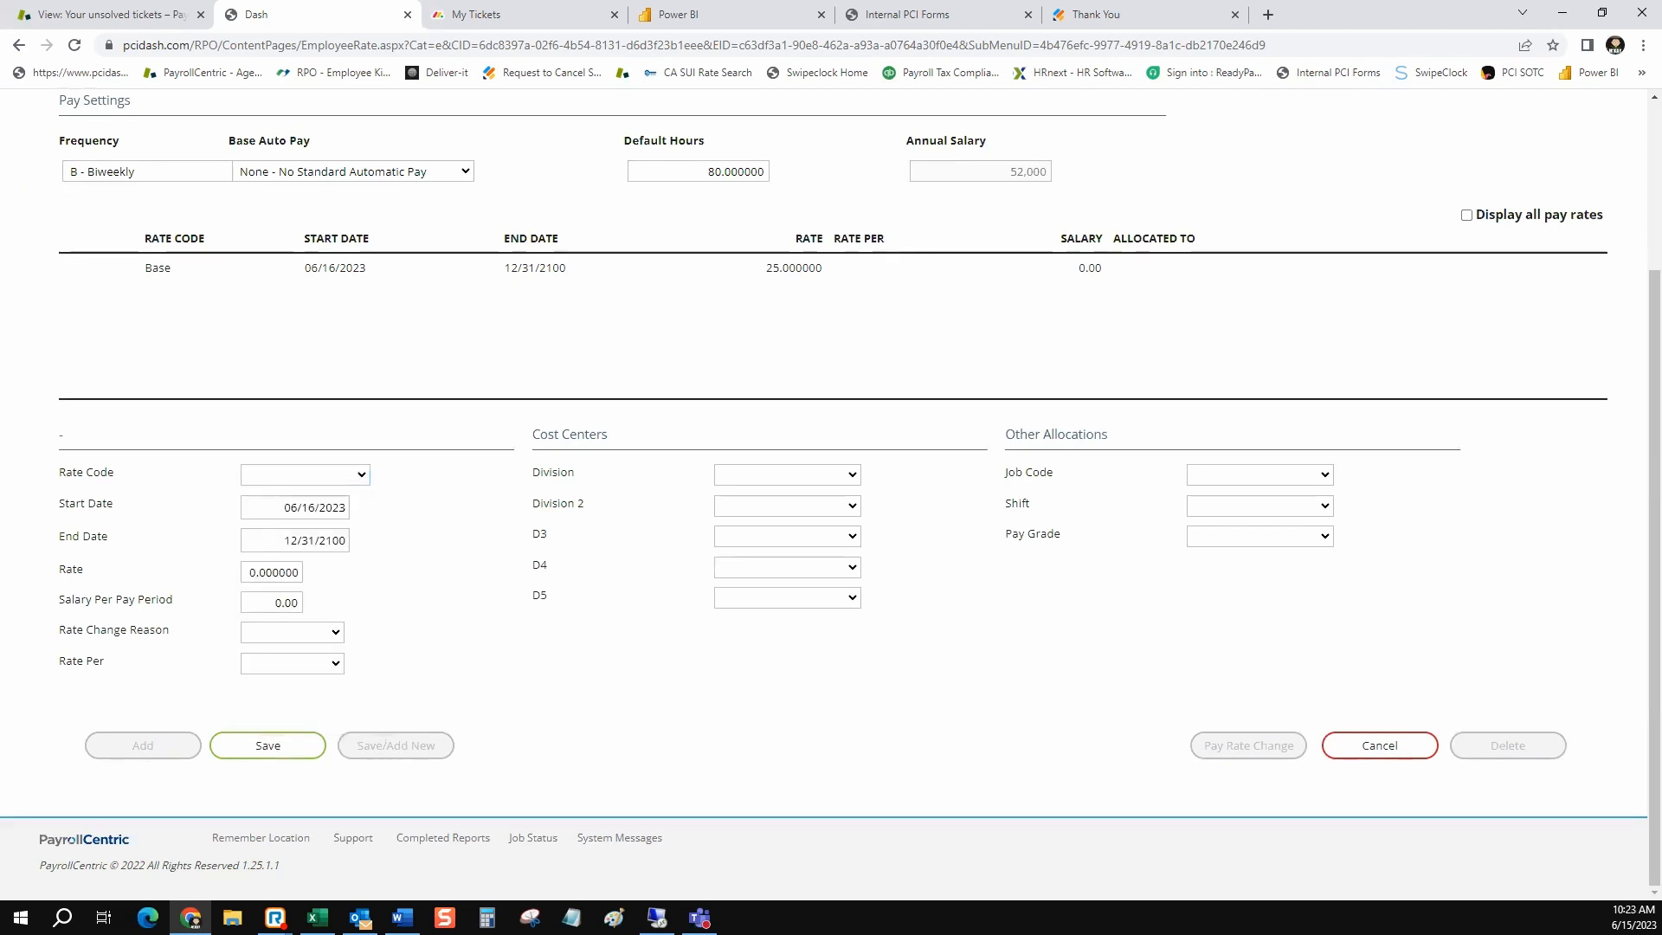
left_click_drag(115, 472, 58, 473)
left_click(58, 474)
left_click_drag(115, 473, 66, 472)
left_click(305, 475)
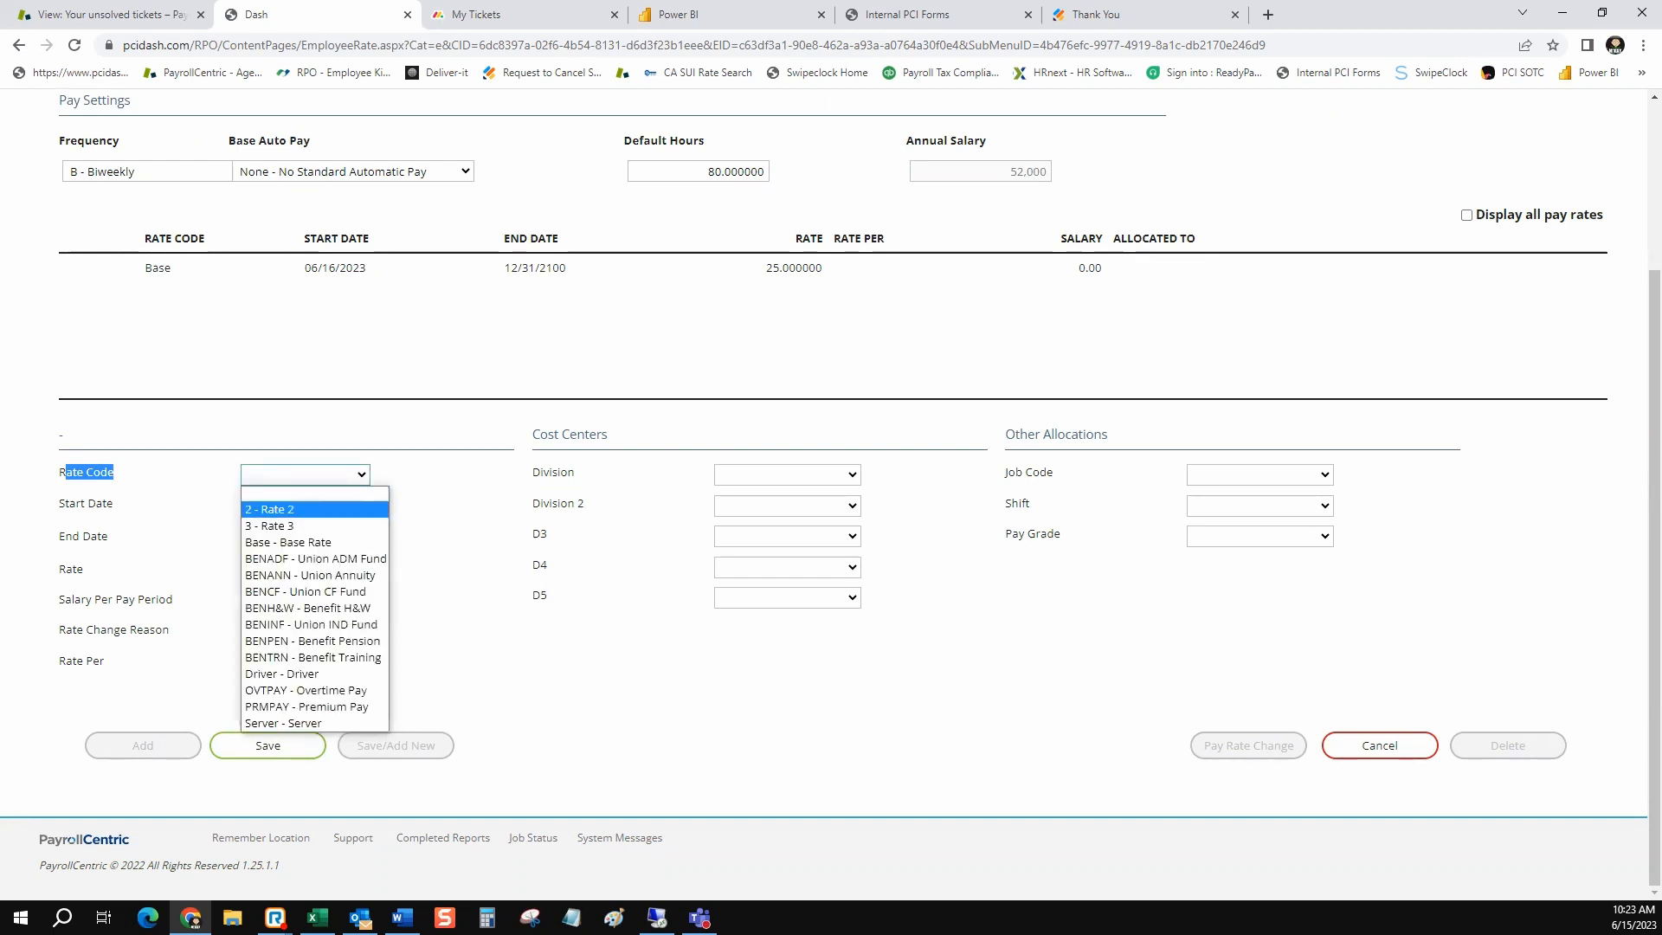
key("Down")
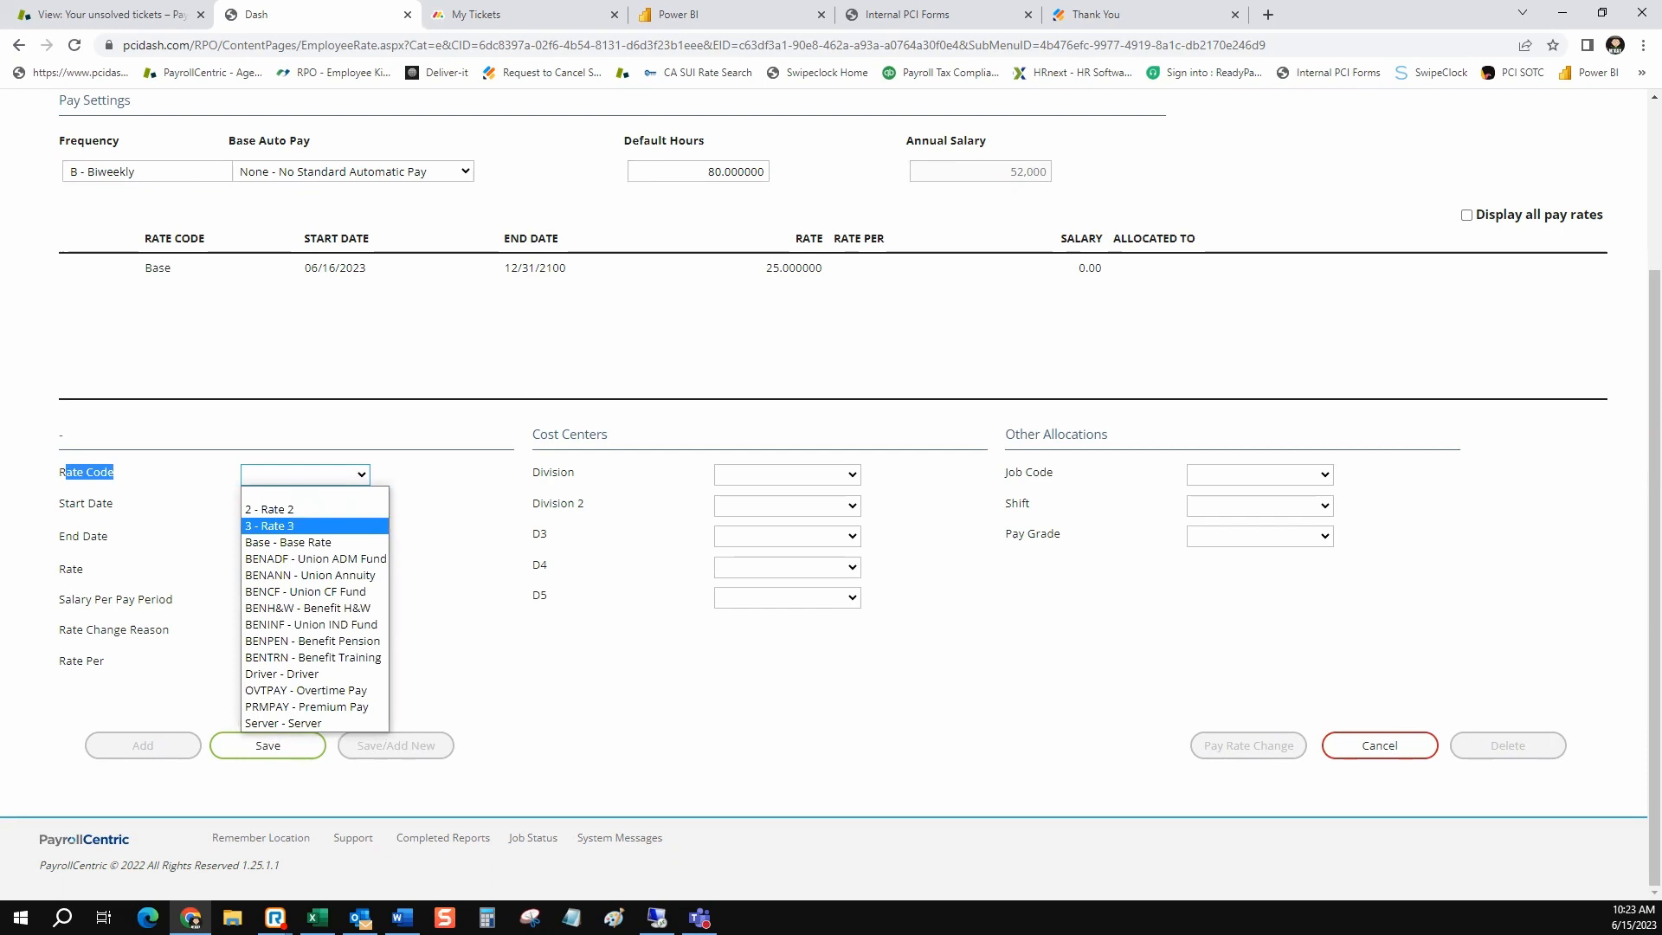
key("Down")
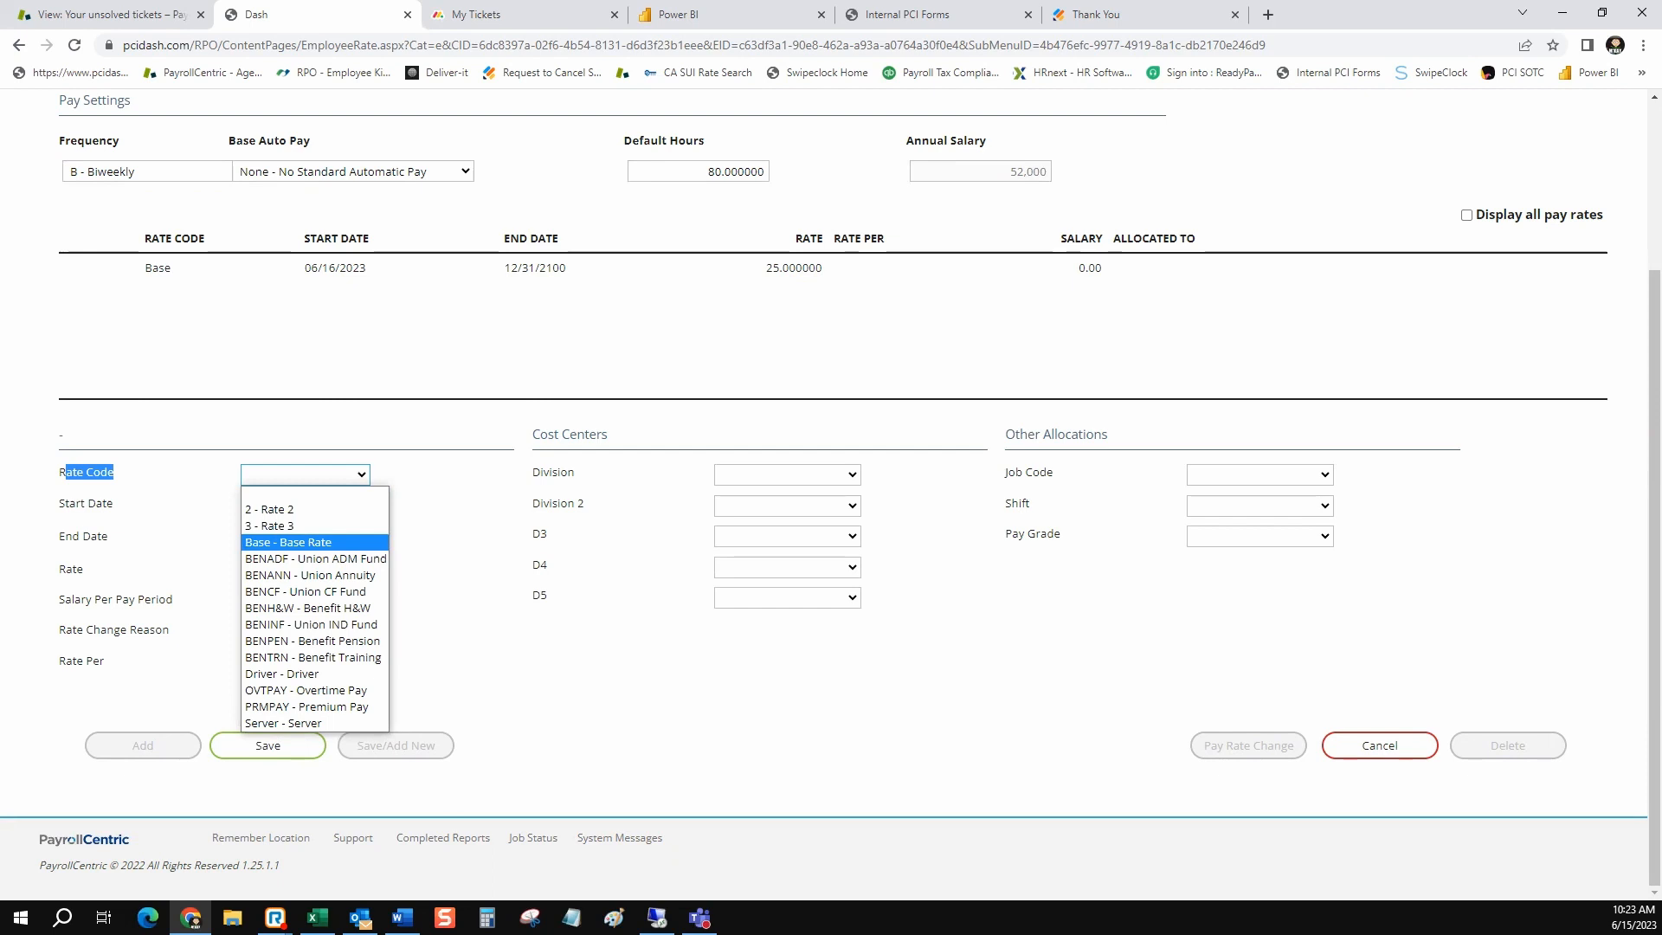
key("Down")
key("Down")
key("Down")
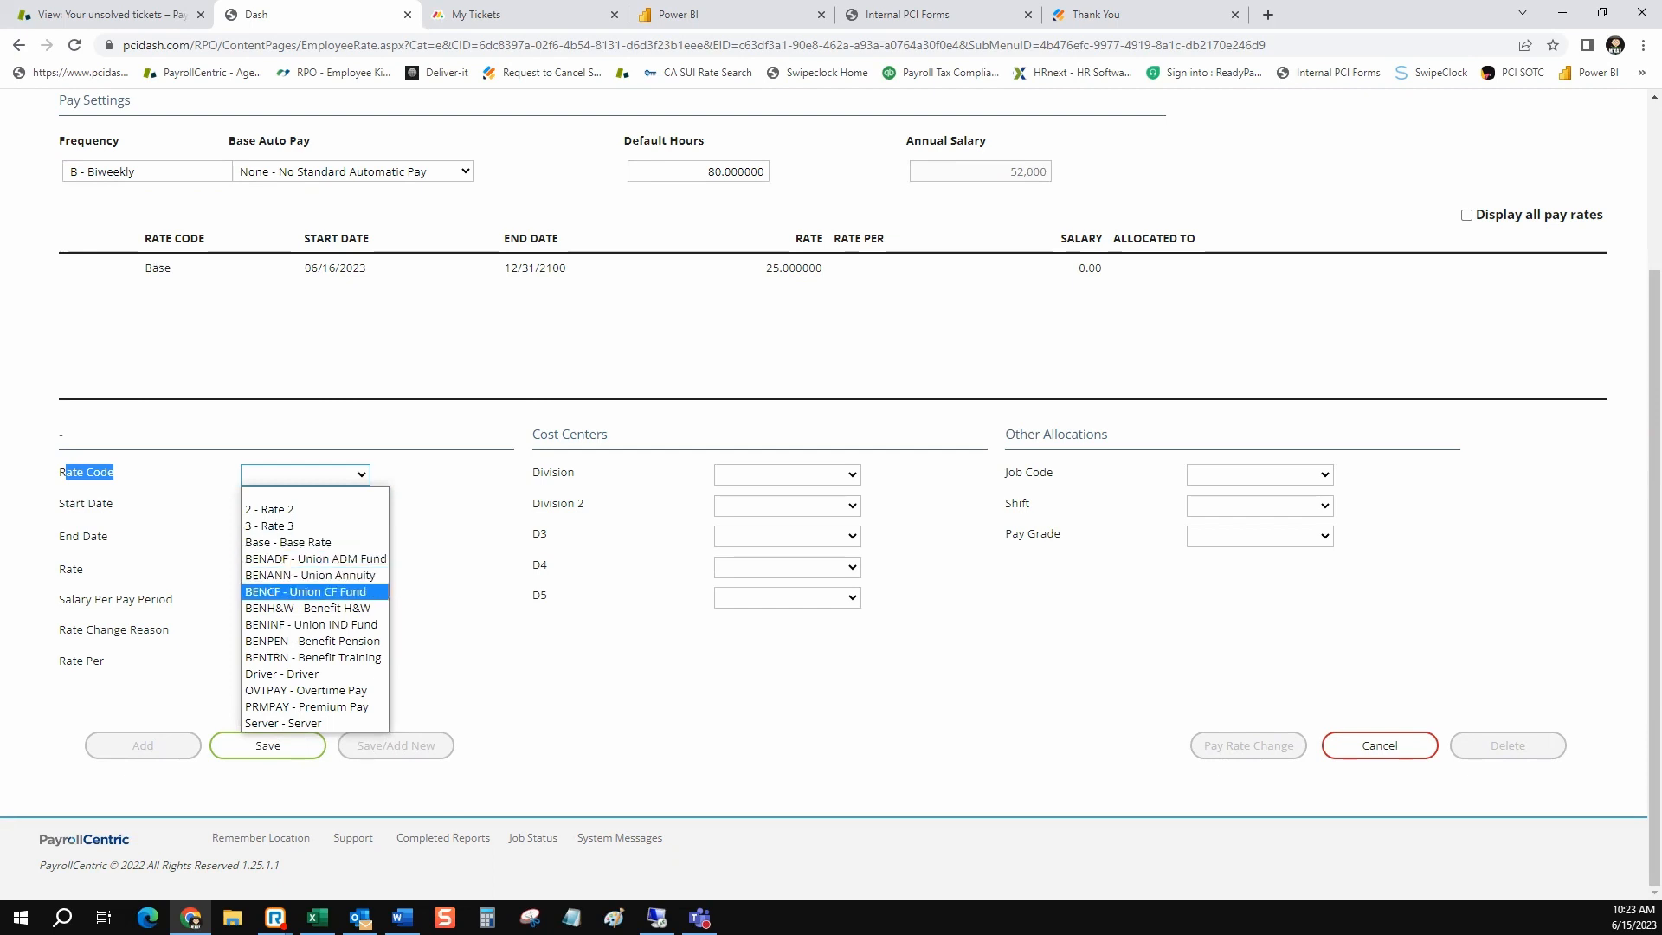
key("Down")
key("Down")
key("Down")
key("Down")
key("Down")
key("Down")
key("Down")
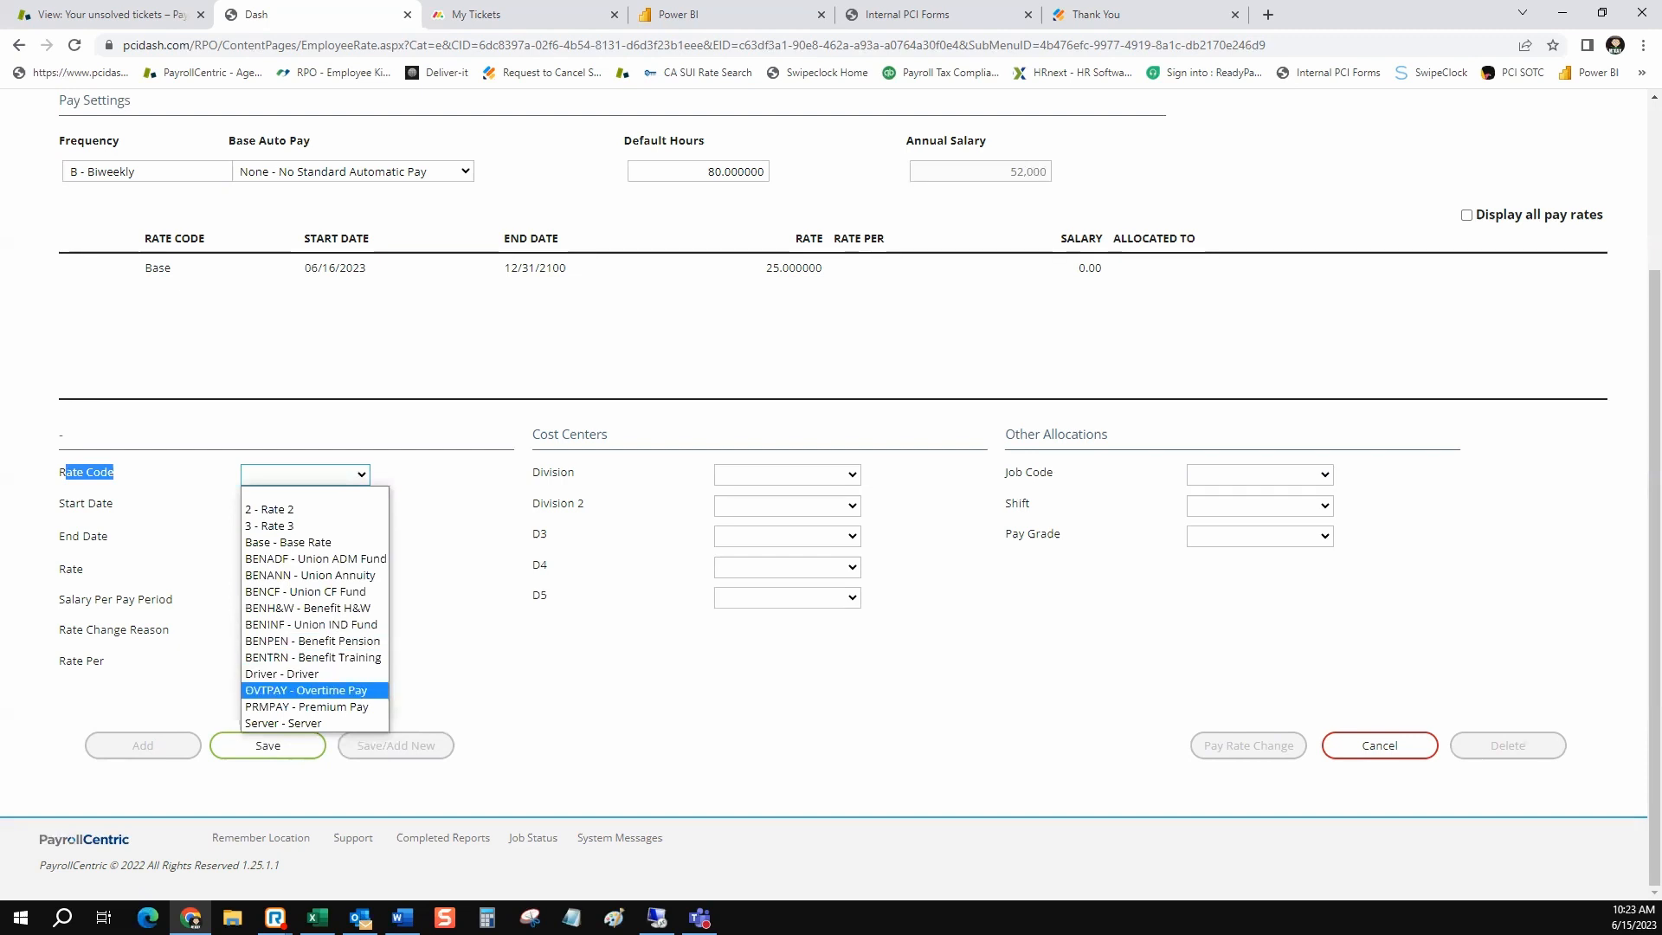
key("Down")
key("Up")
key("Up")
key("Up")
key("Up")
key("Up")
key("Up")
key("Up")
key("Up")
key("Up")
key("Up")
key("Up")
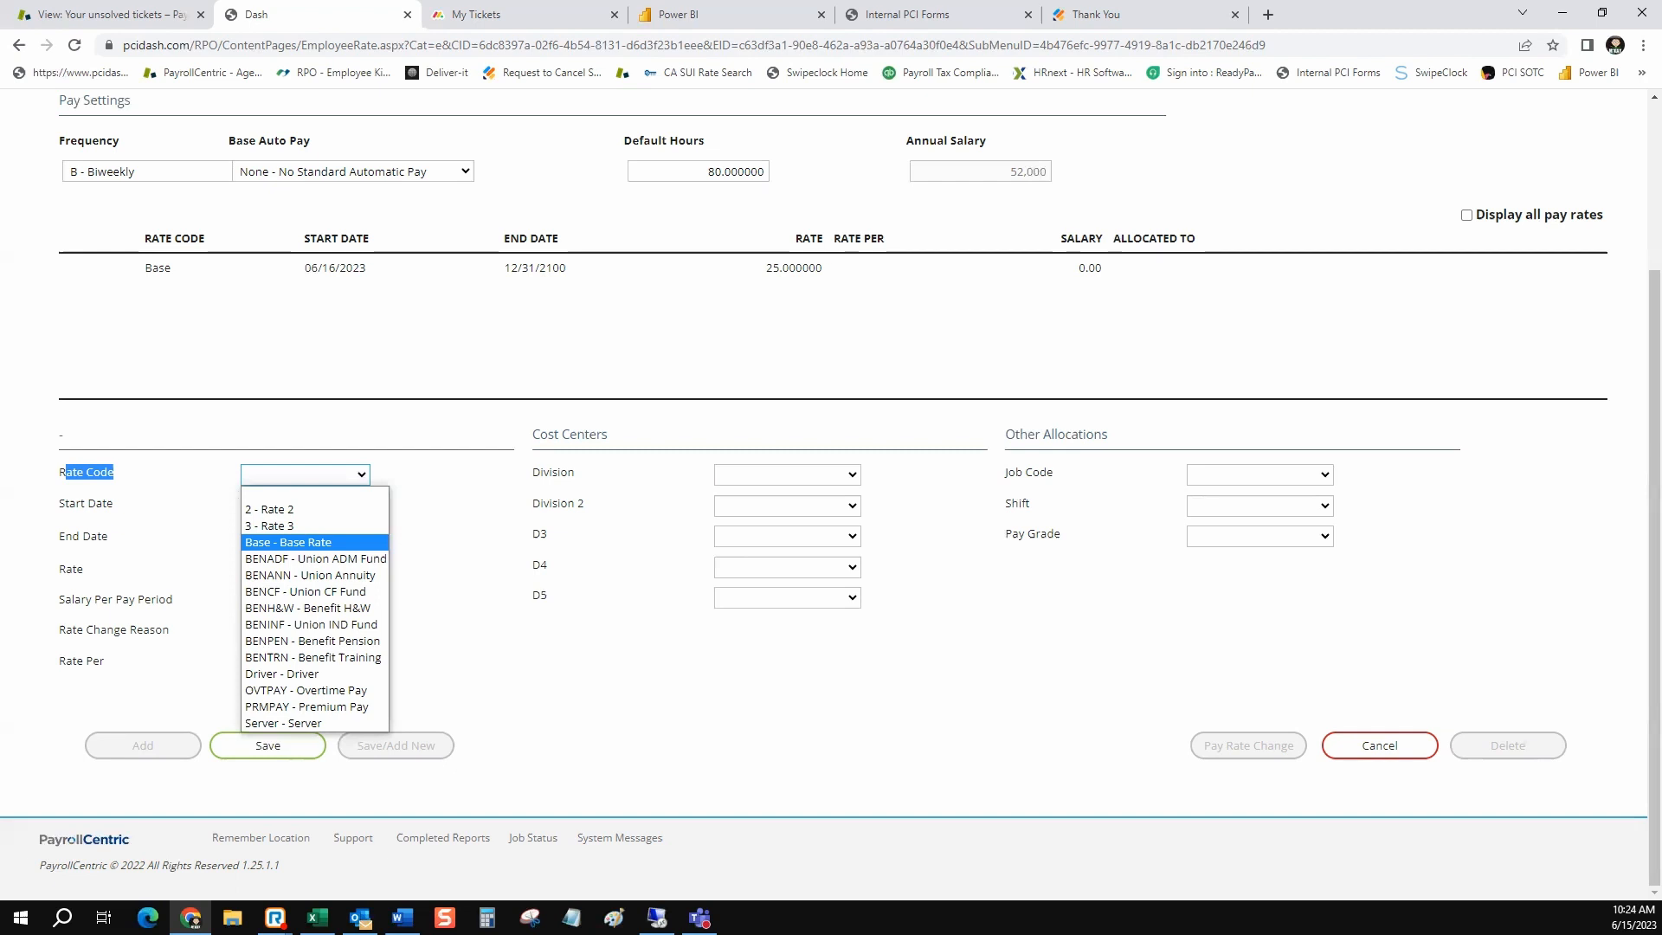
left_click(432, 499)
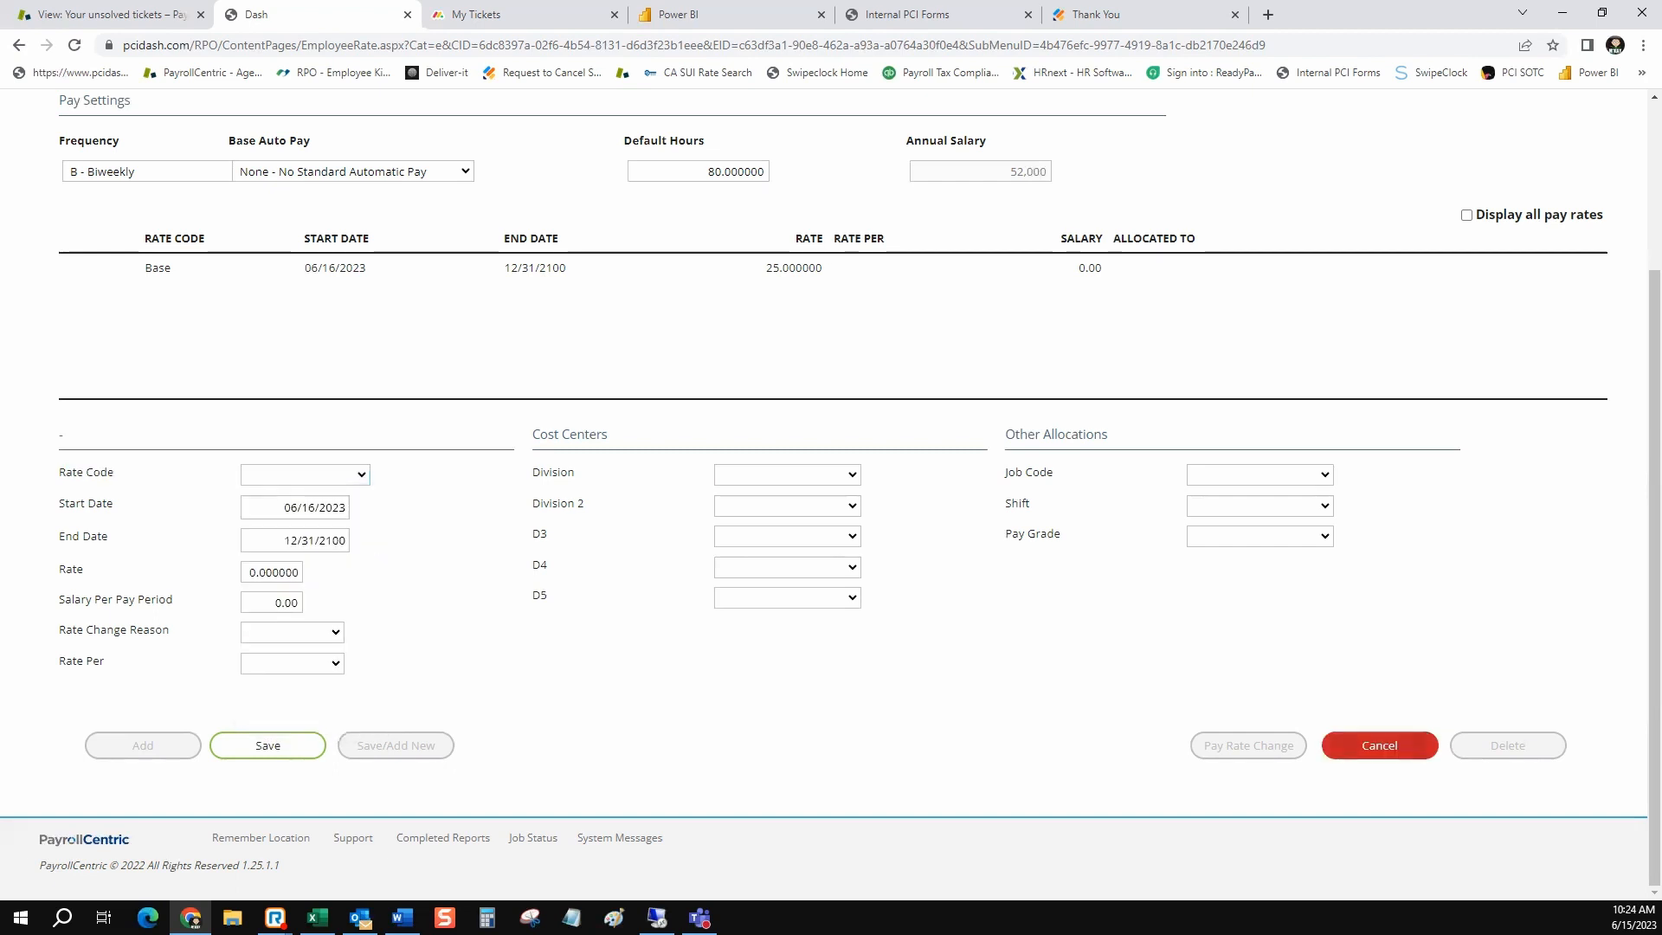
left_click(1416, 744)
scroll(831, 494, "down", 3)
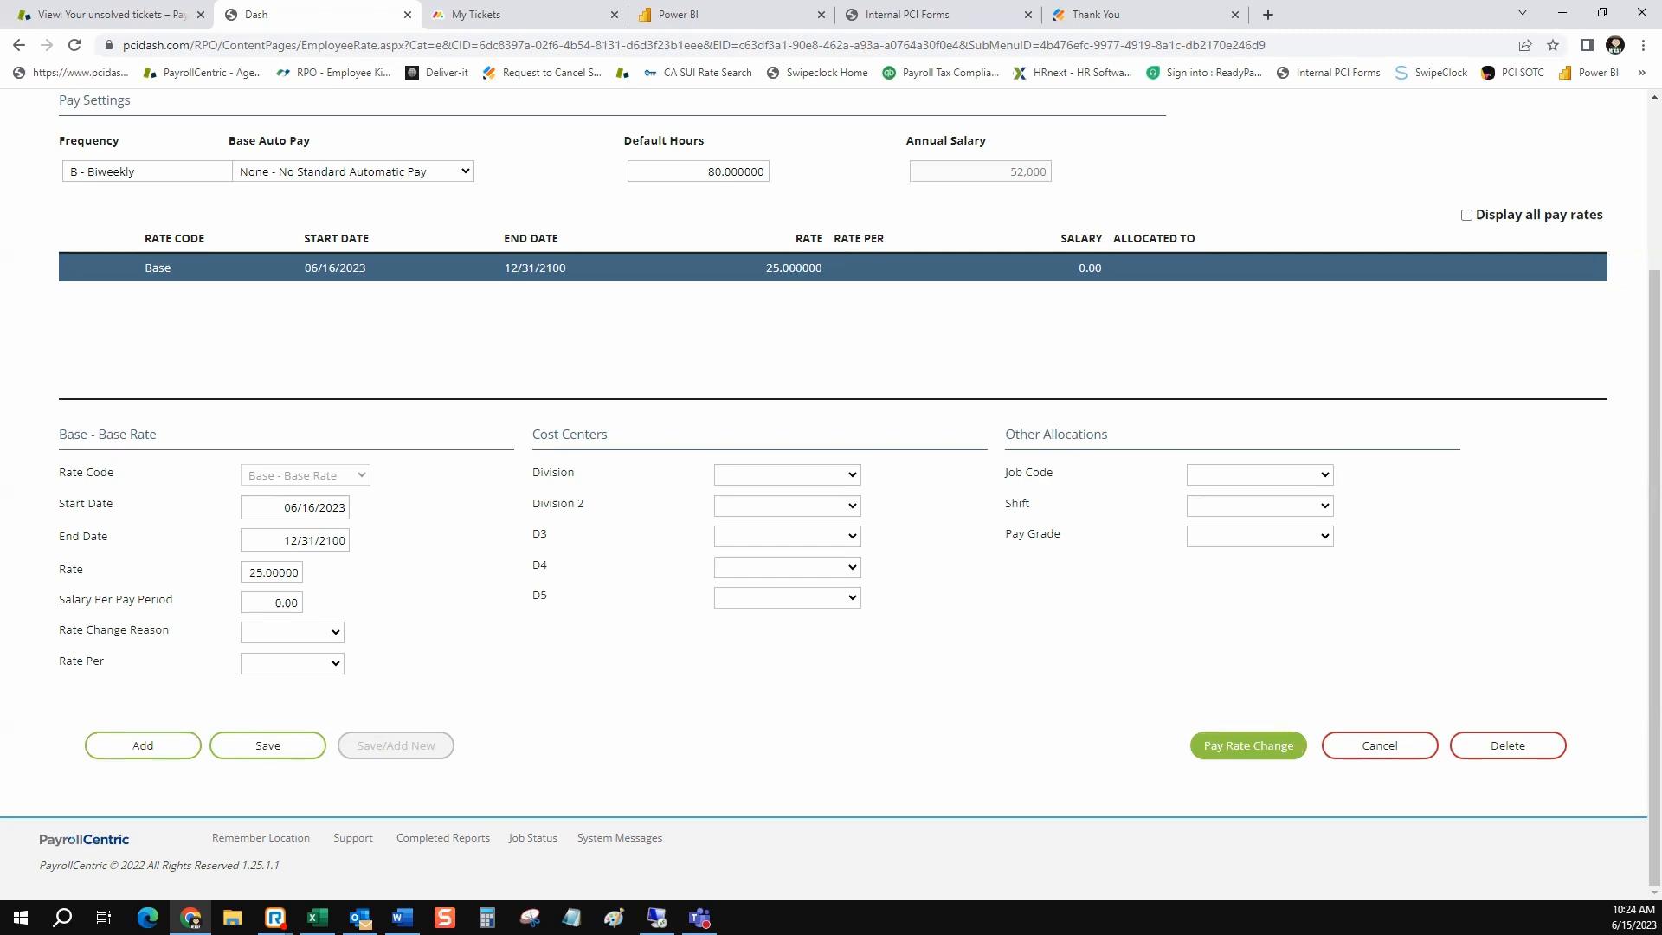
Open a pay rate change for the Base rate and review the available change types and the amount and percentage fields
left_click(1248, 745)
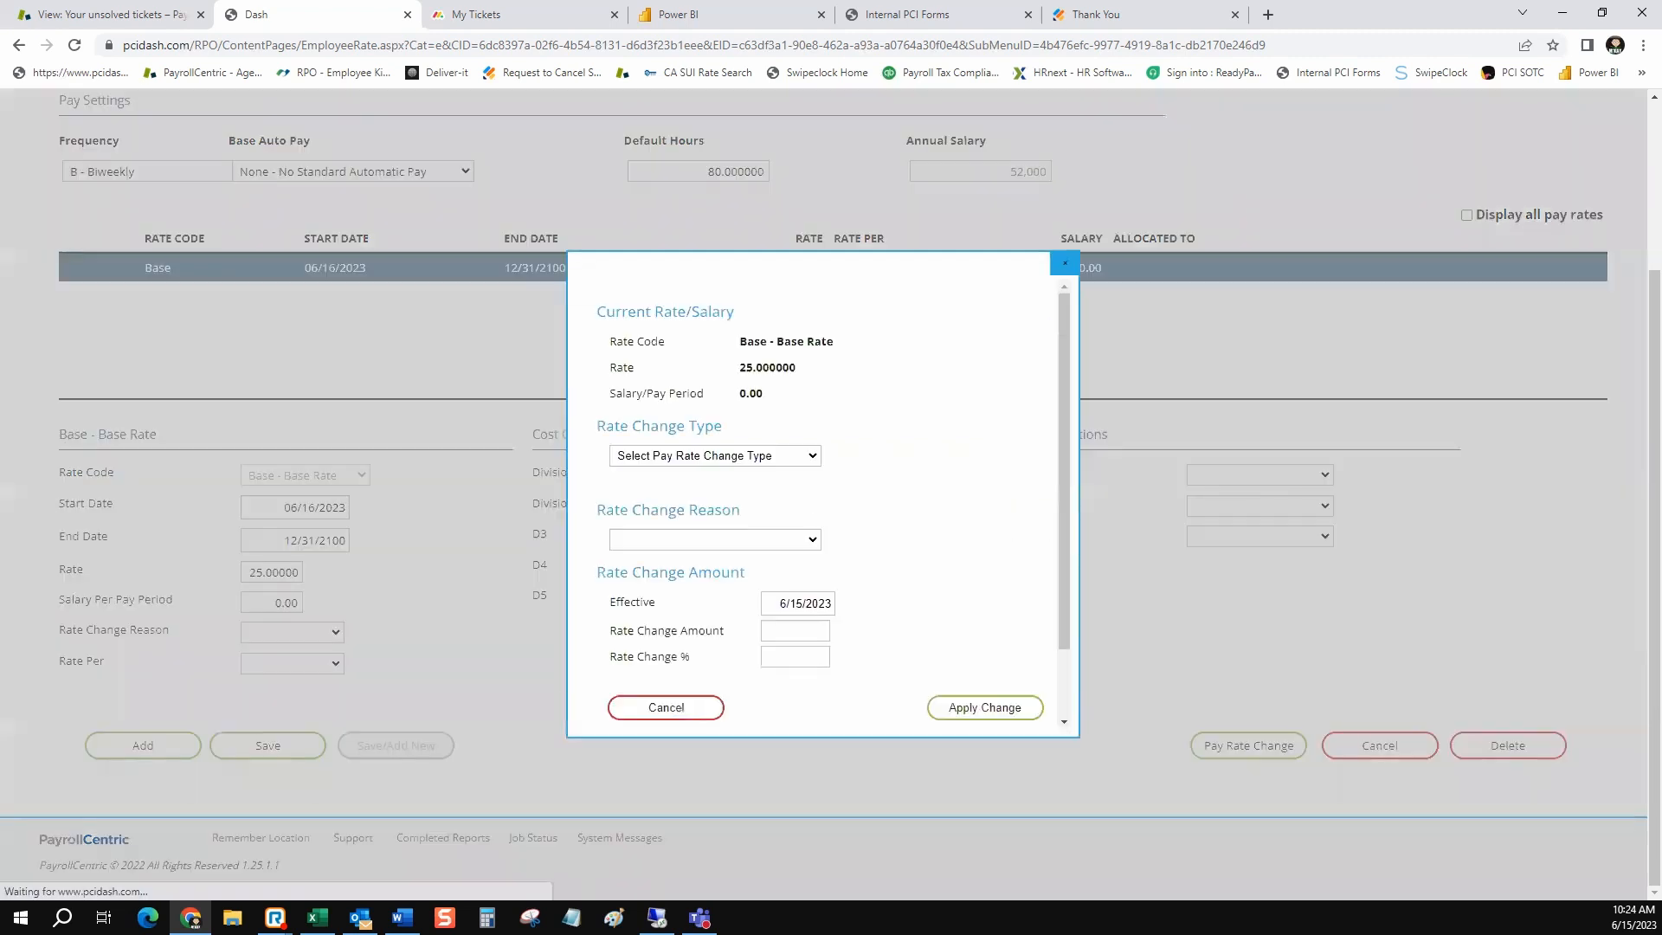
left_click(715, 456)
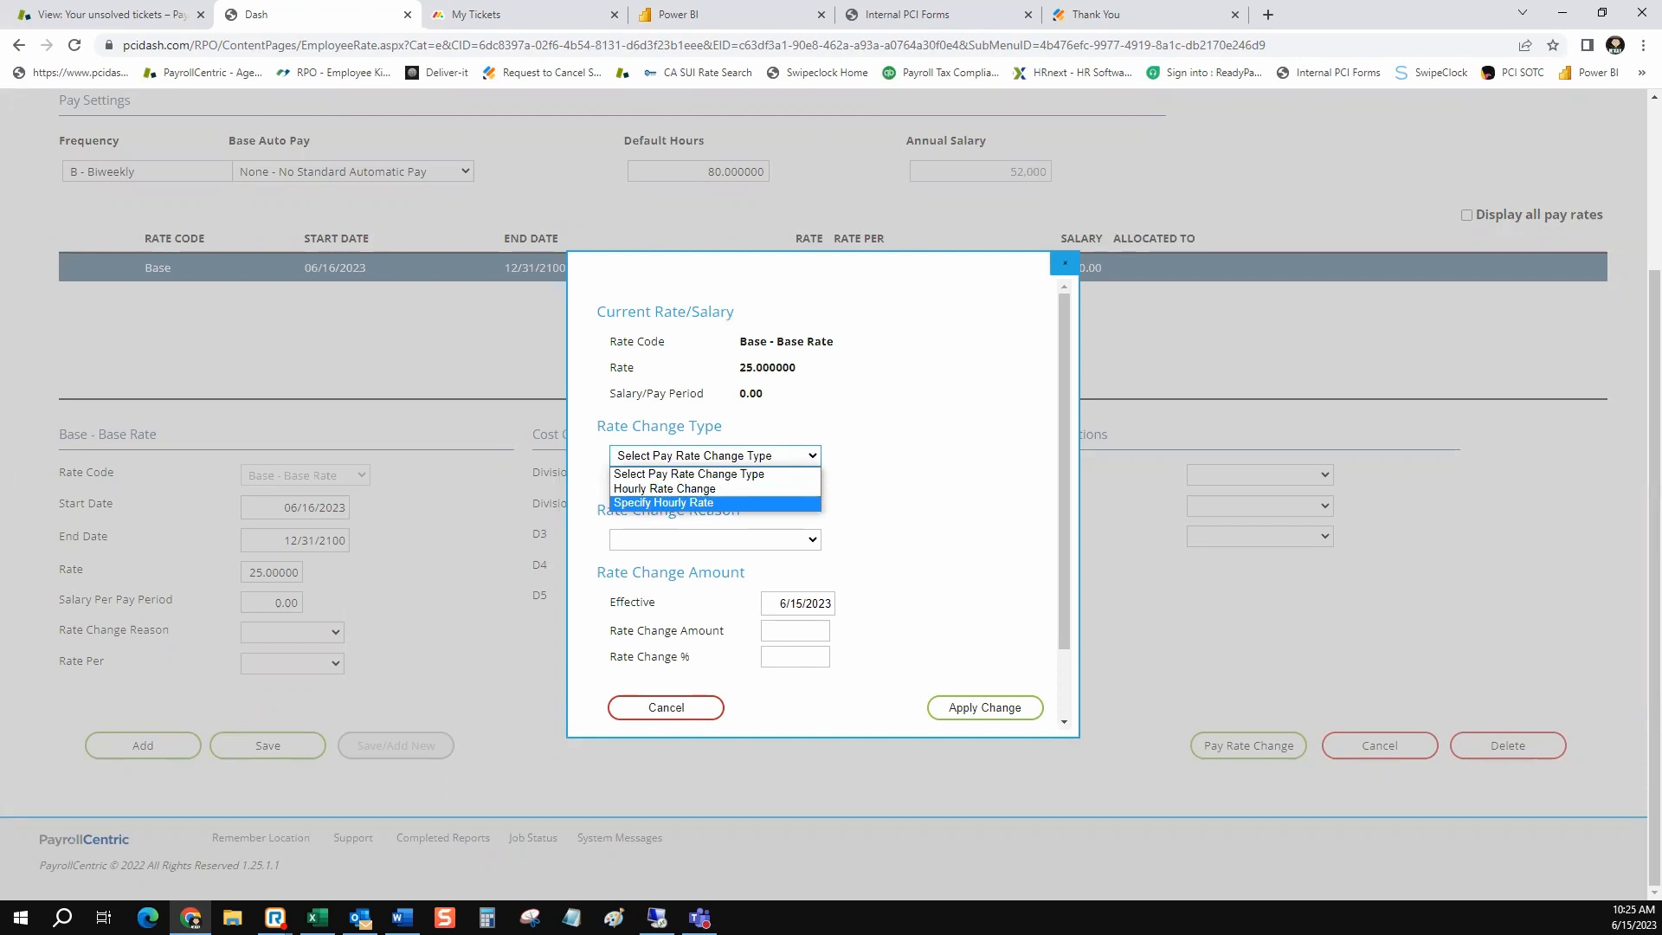
key("Escape")
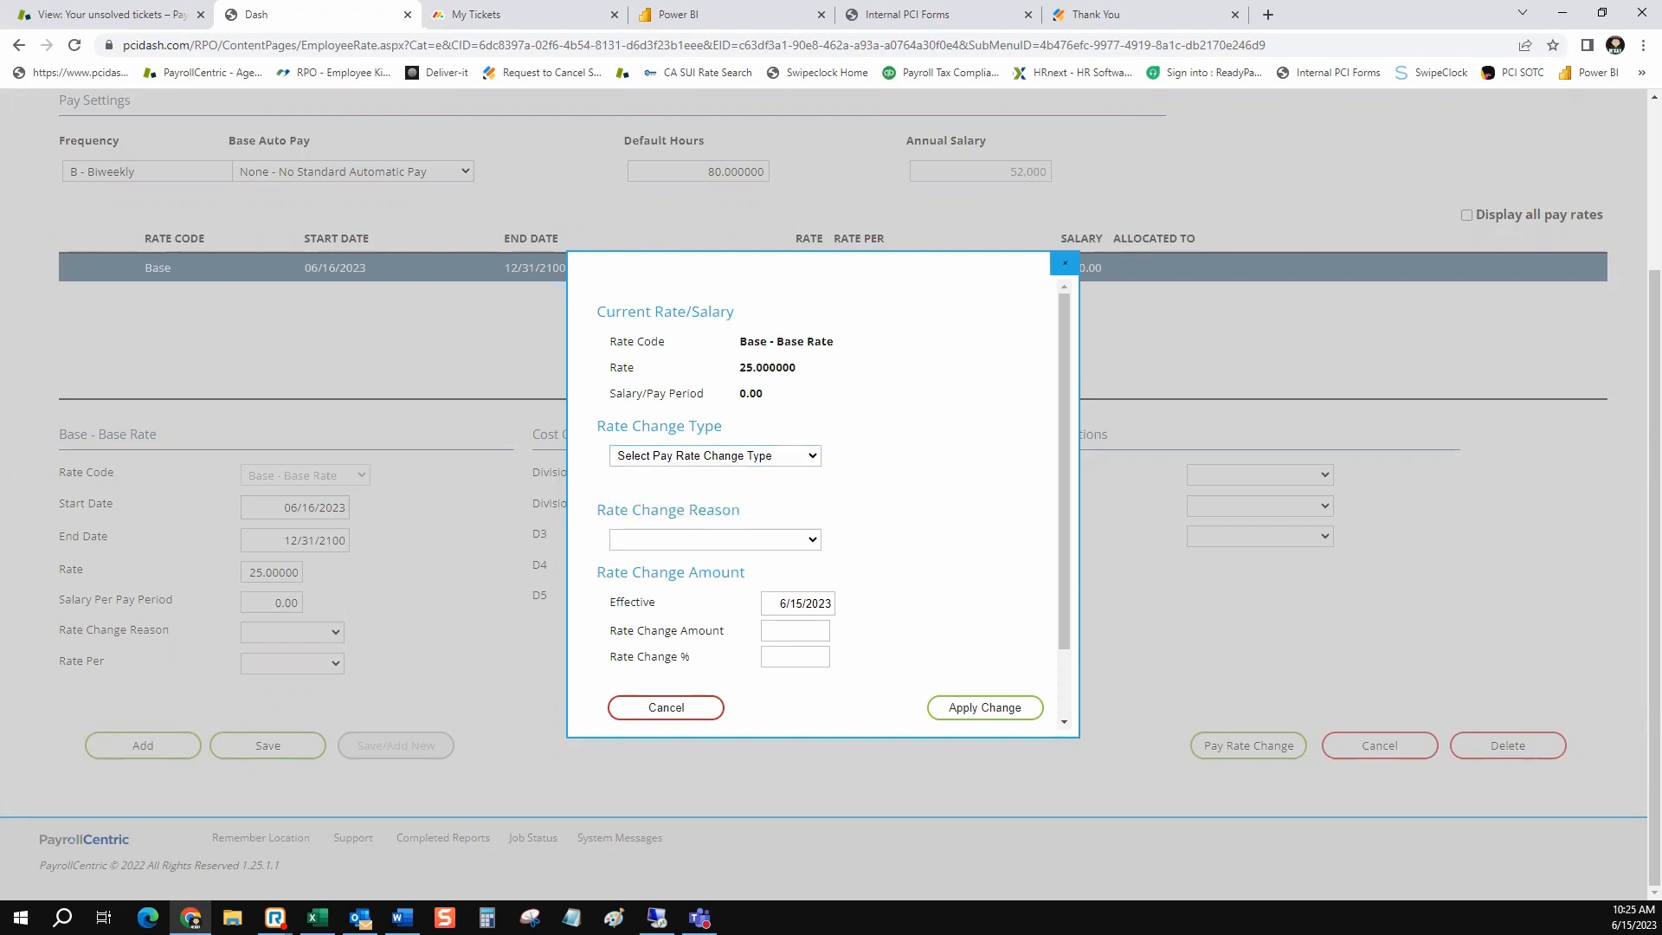
left_click_drag(724, 630, 624, 656)
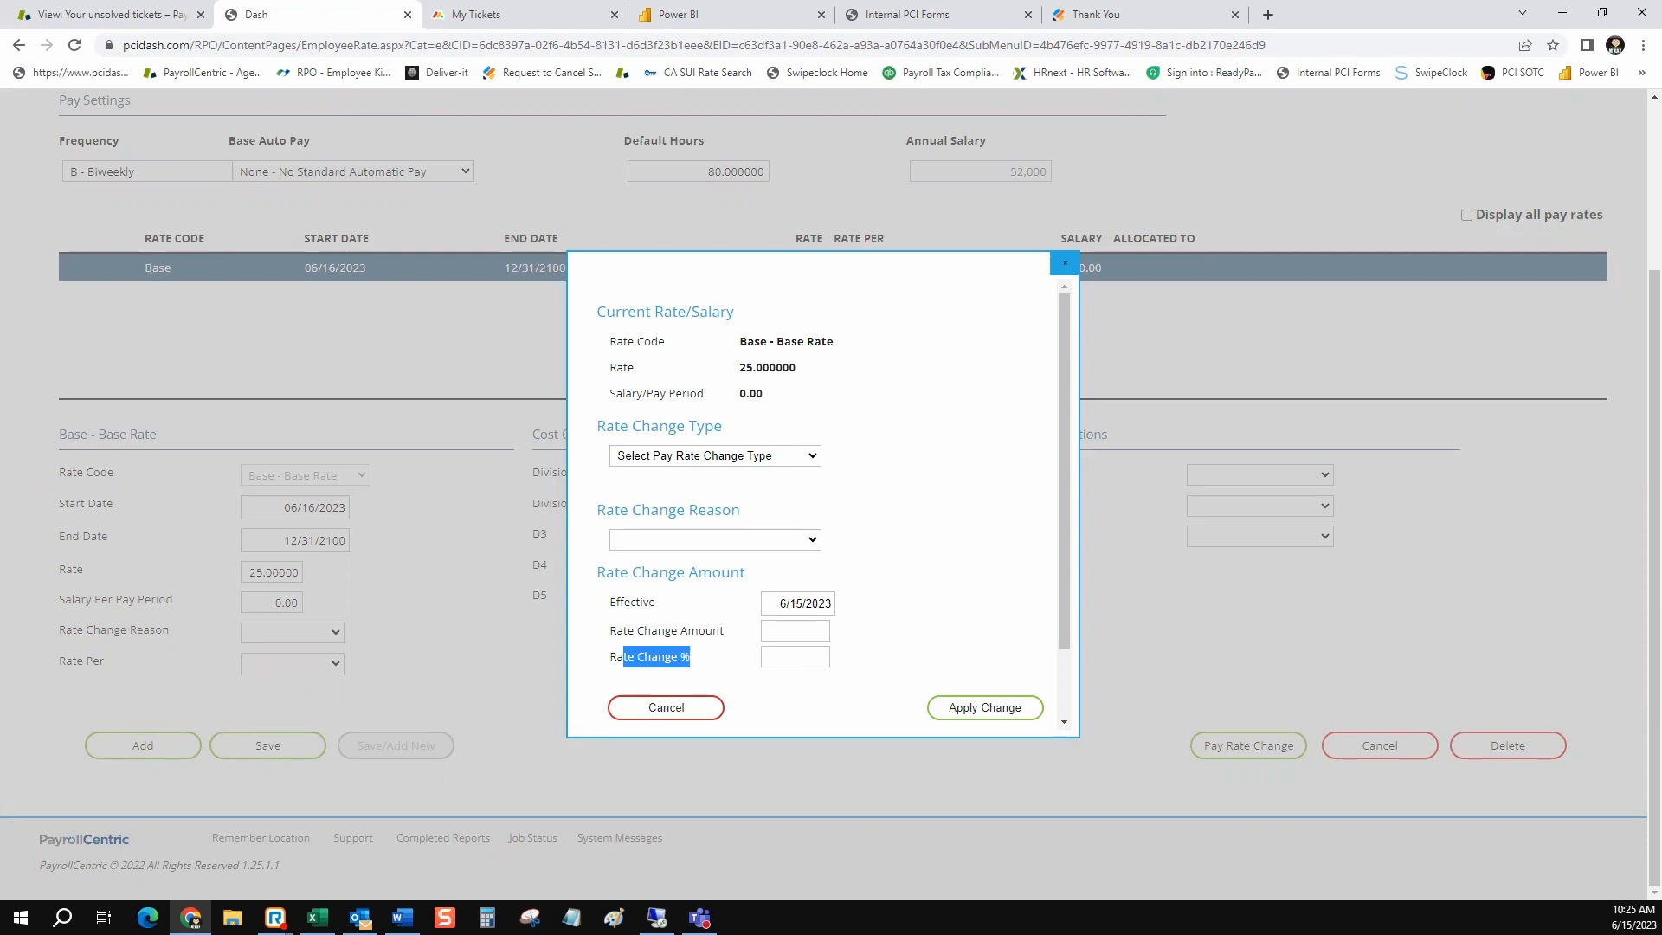
Open the calendar for the effective date of the pay rate change
left_click(795, 604)
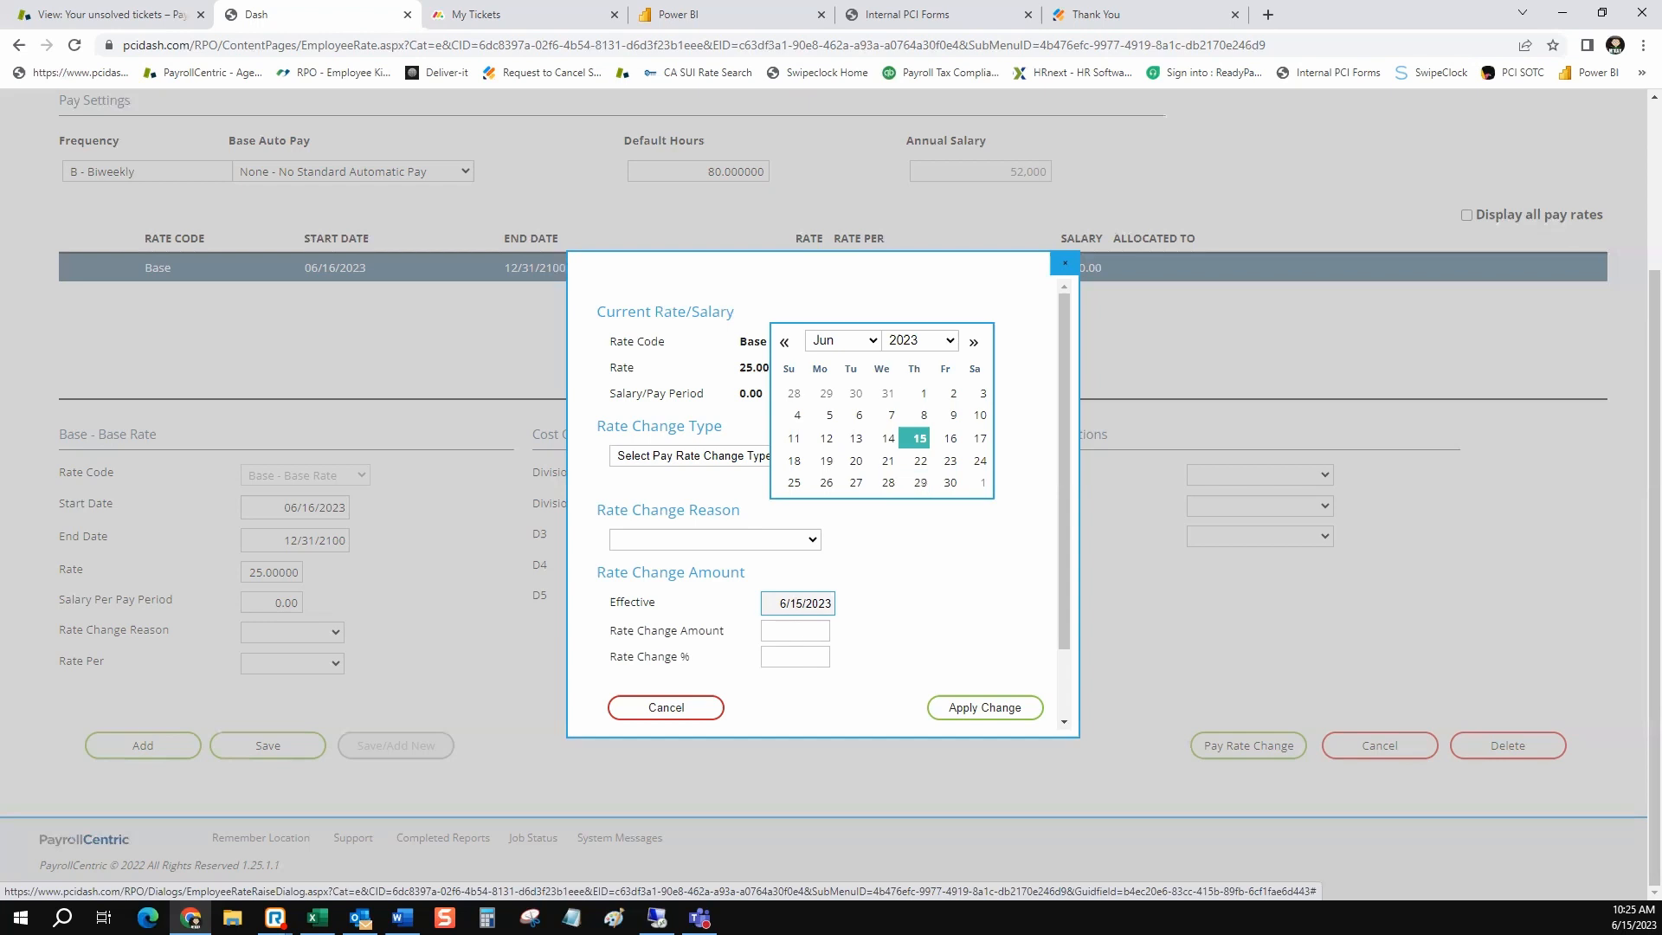
left_click(933, 554)
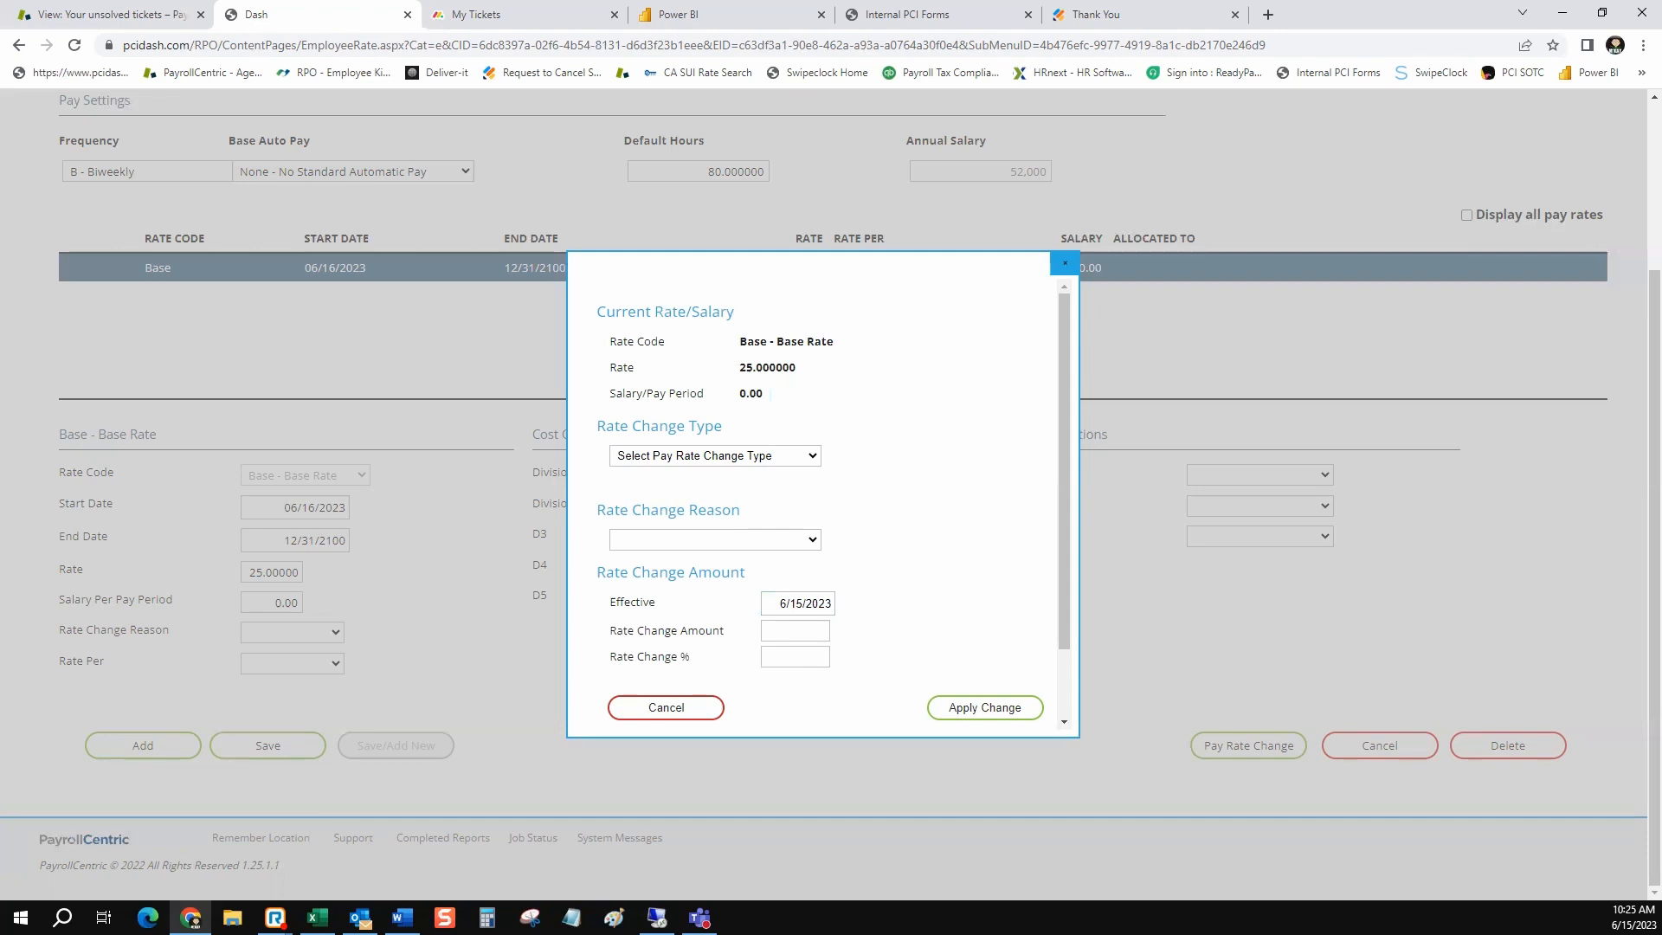
left_click(799, 603)
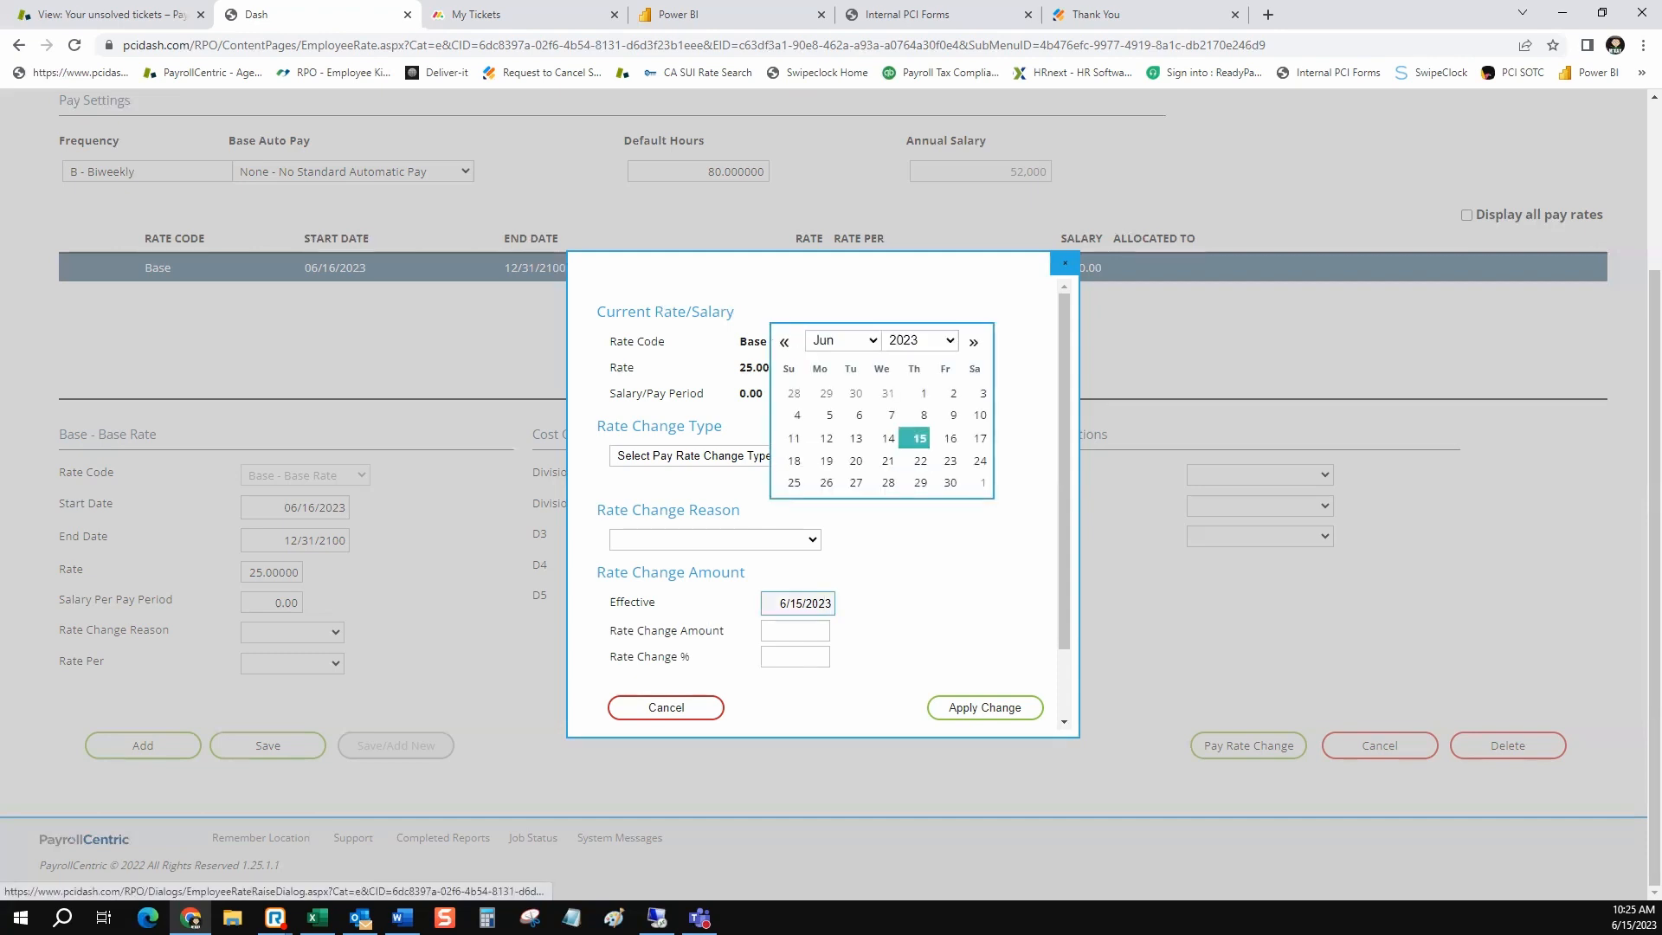
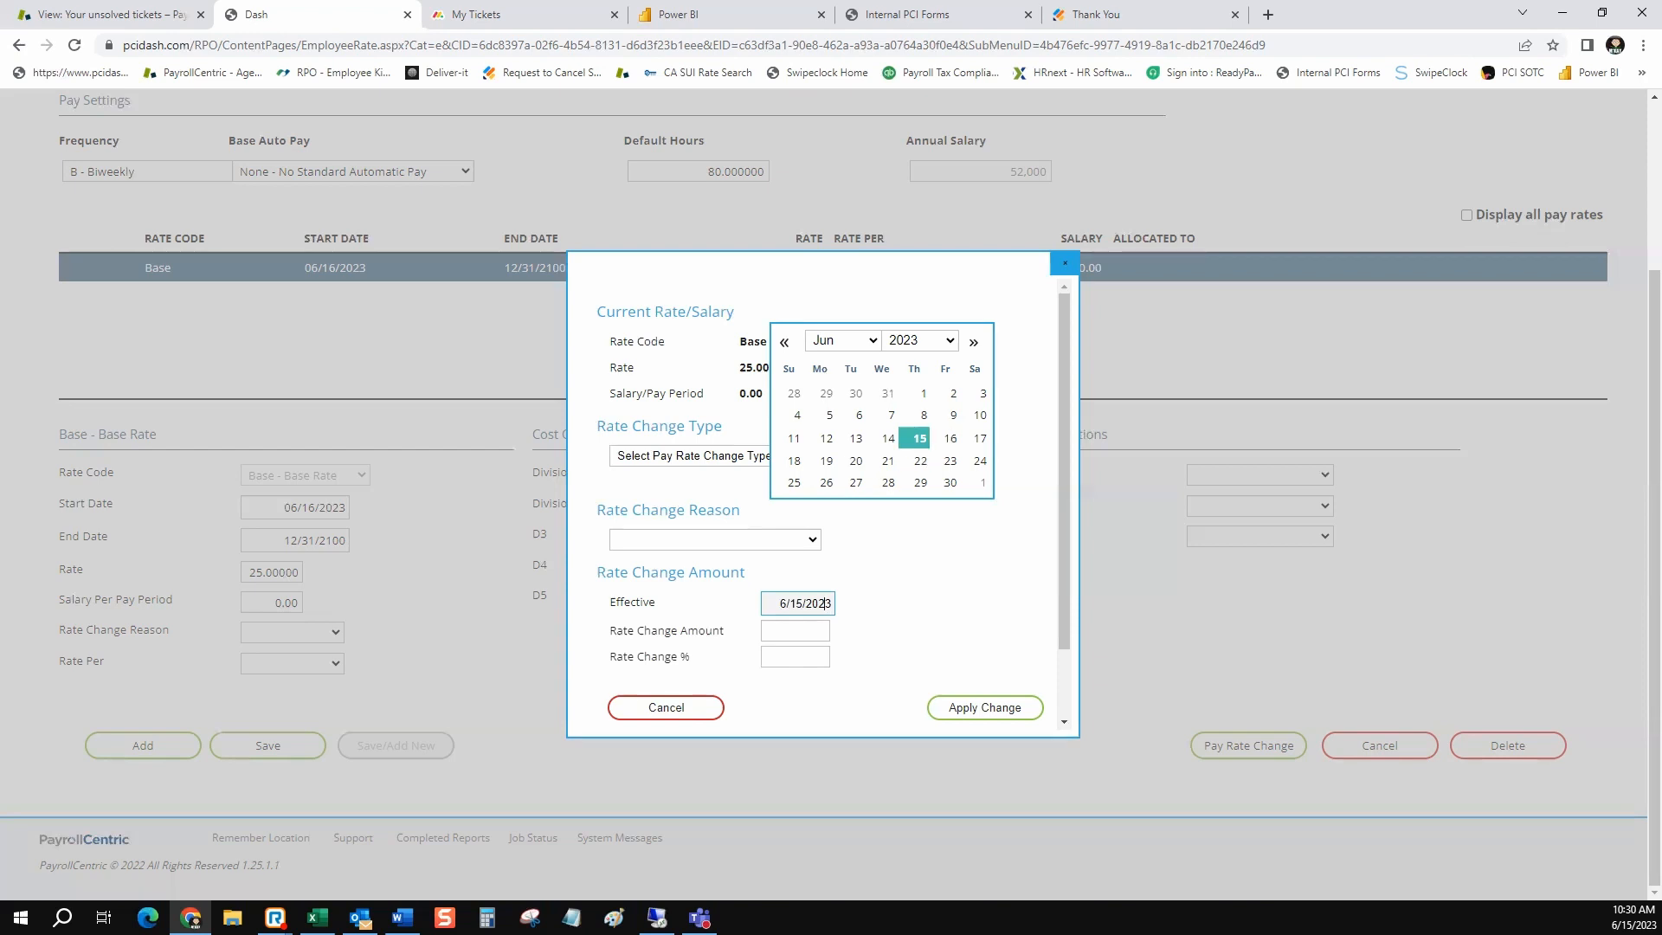
Review the effective date field of the Base rate's pay rate change, and cancel the change without applying it
left_click(905, 554)
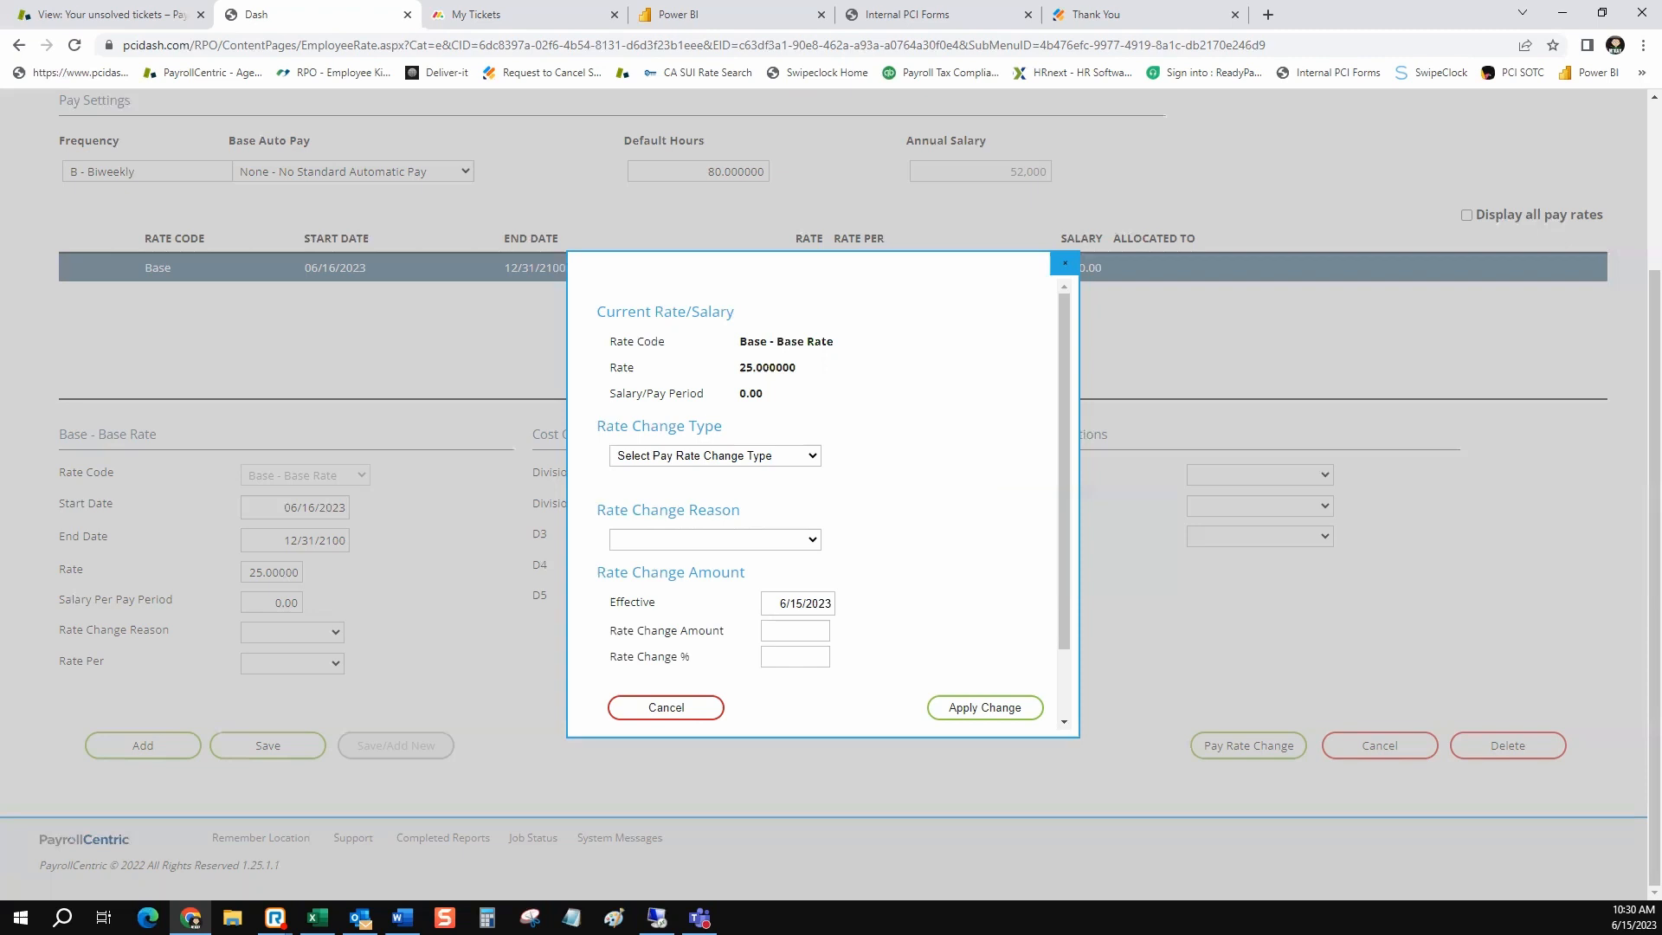
left_click(818, 604)
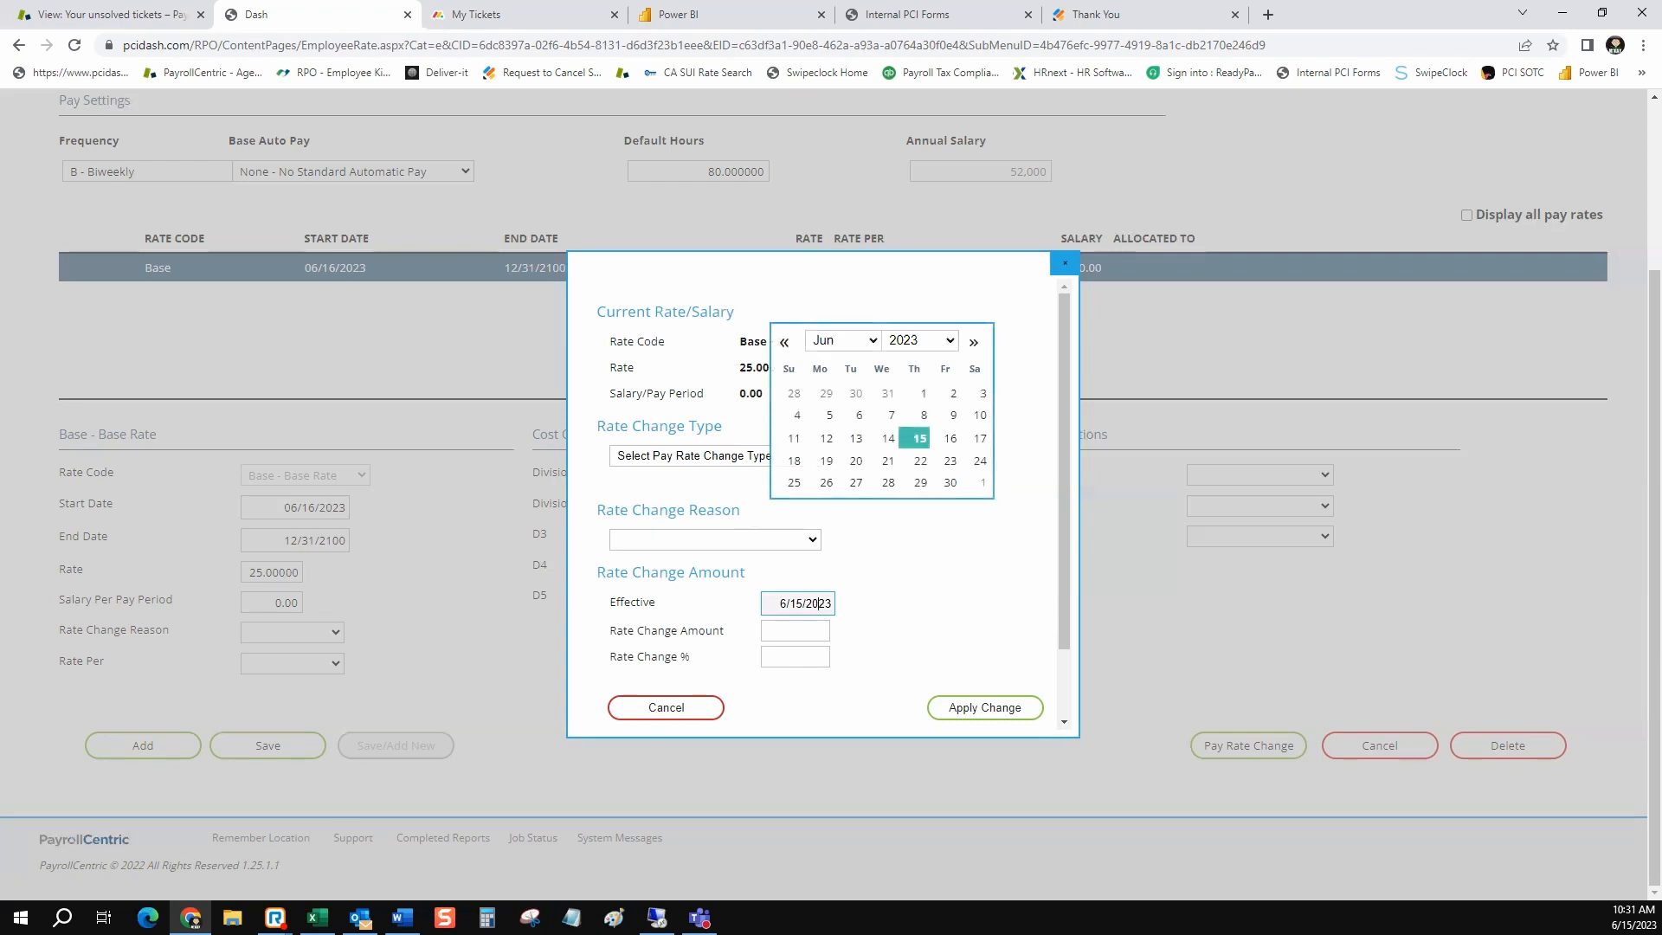
left_click_drag(656, 601, 608, 601)
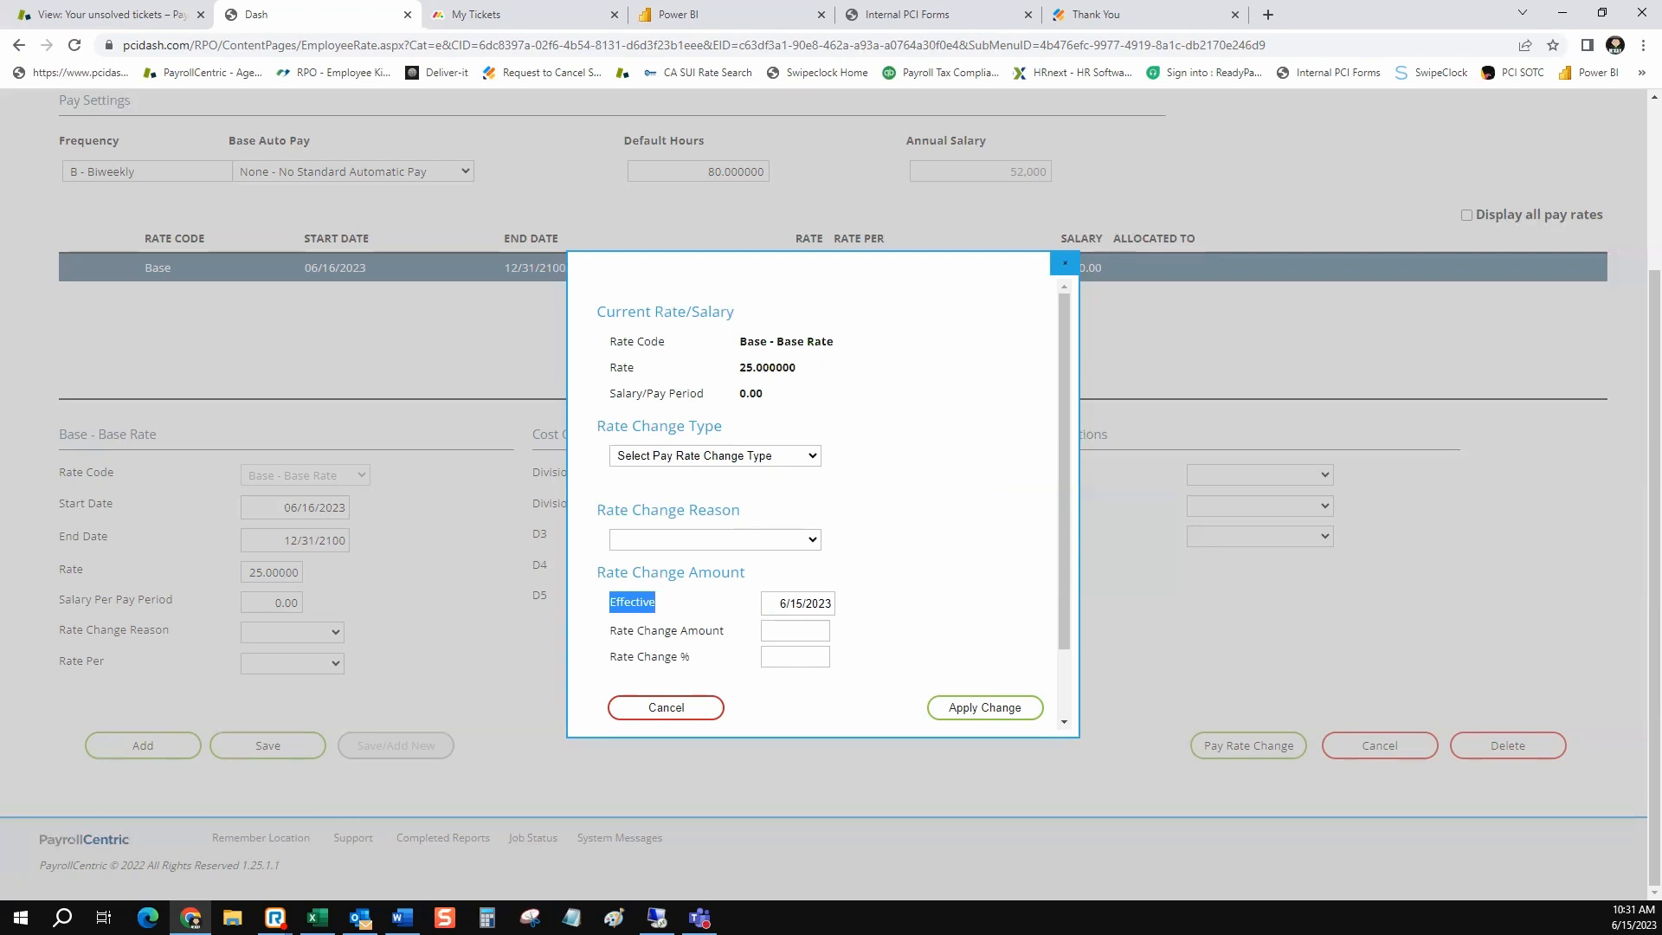
left_click(666, 707)
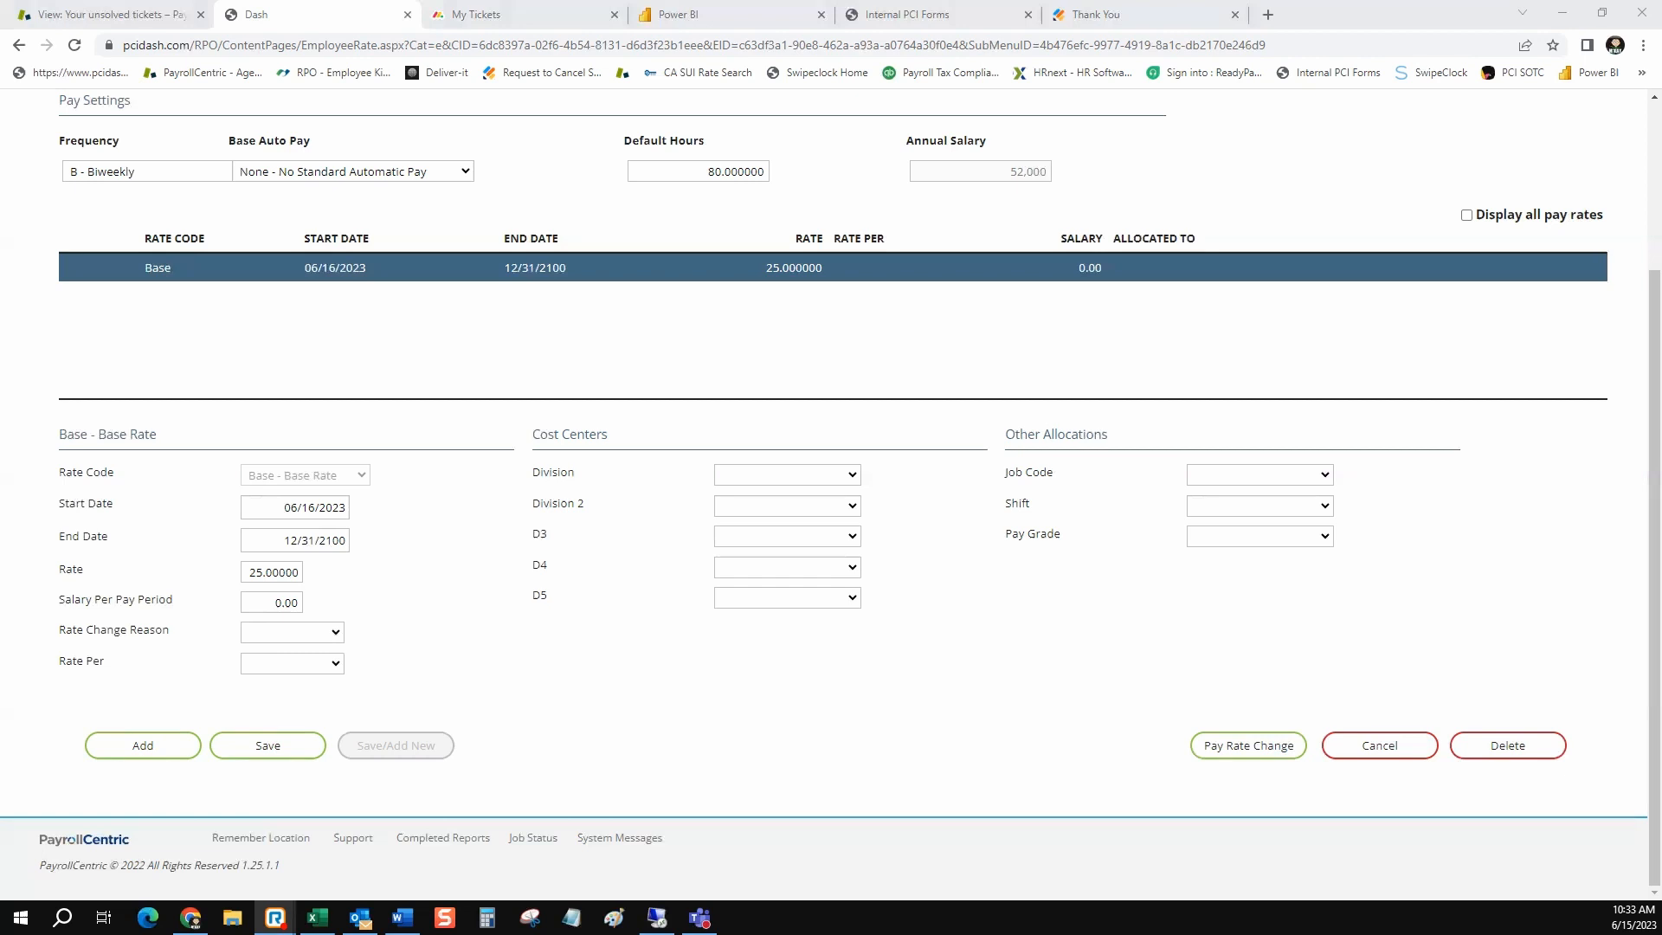
Leave the employee's pay rates for the home page, and open the list of I-9 documents to review the completed forms
scroll(831, 484, "up", 3)
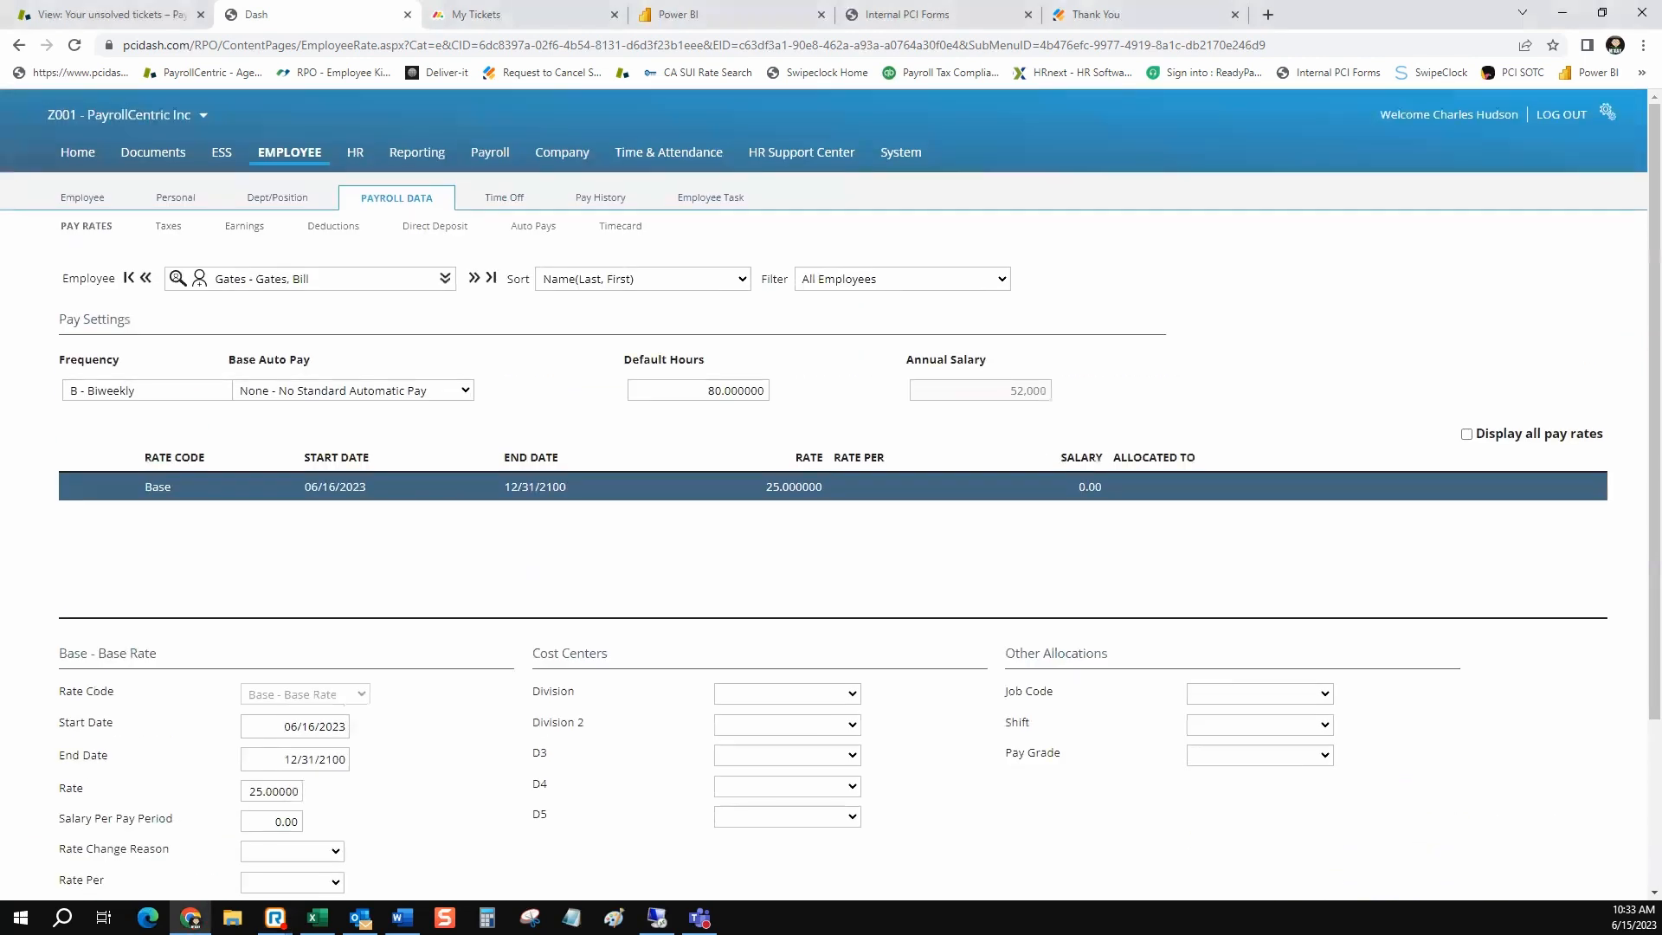
left_click(78, 153)
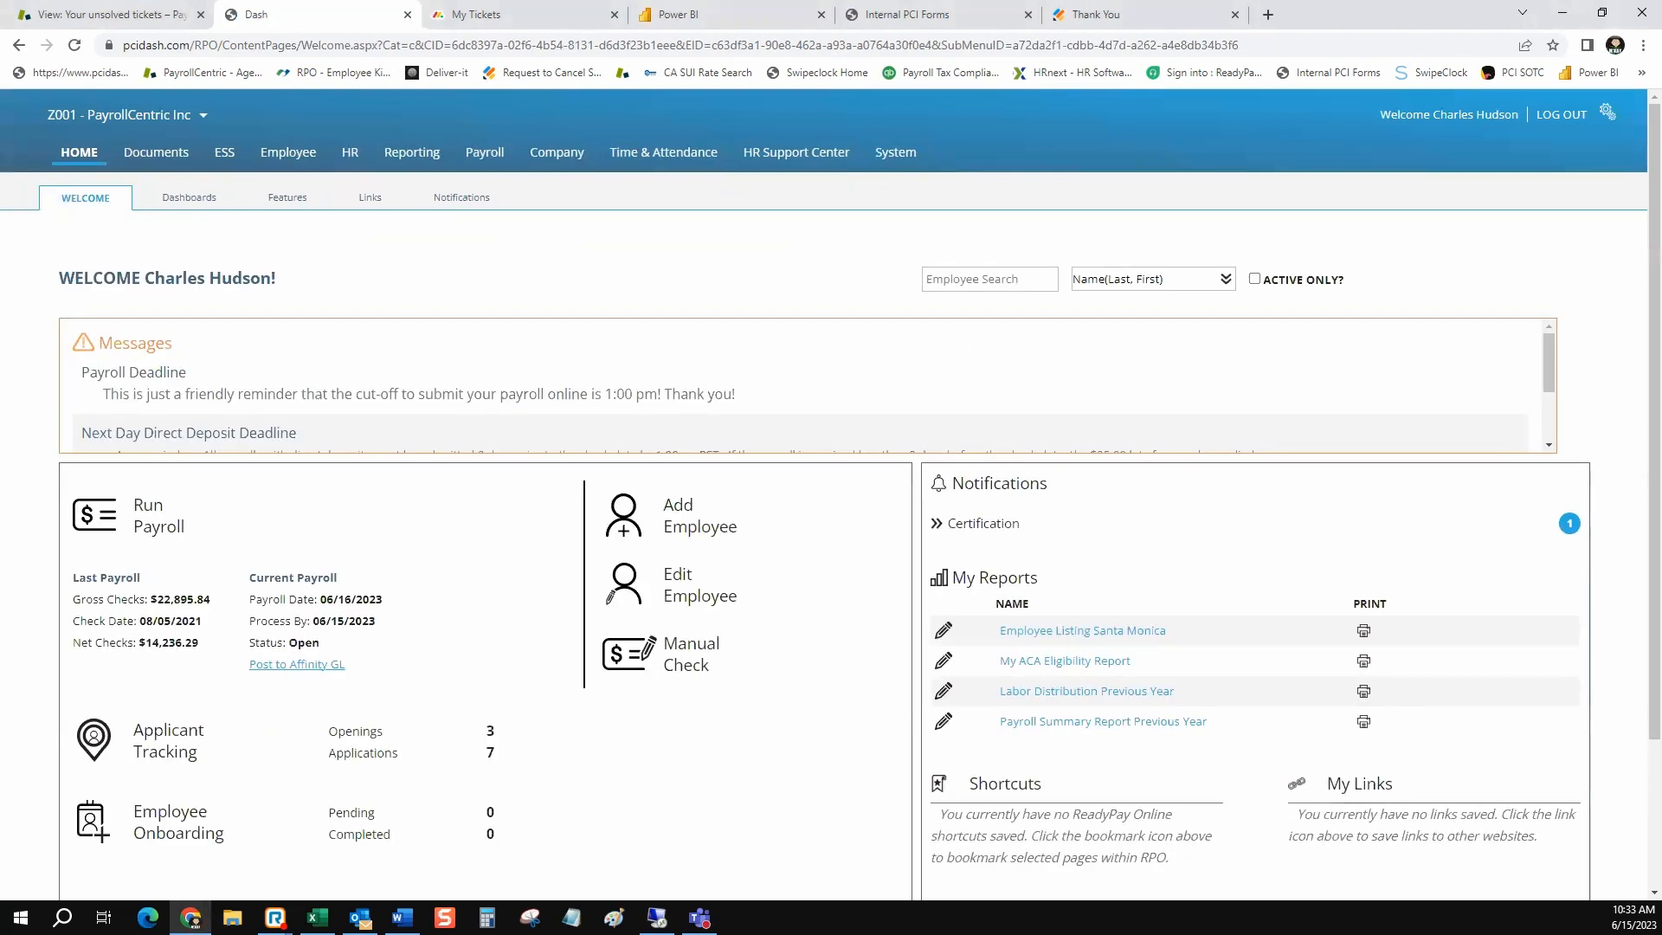
left_click(156, 152)
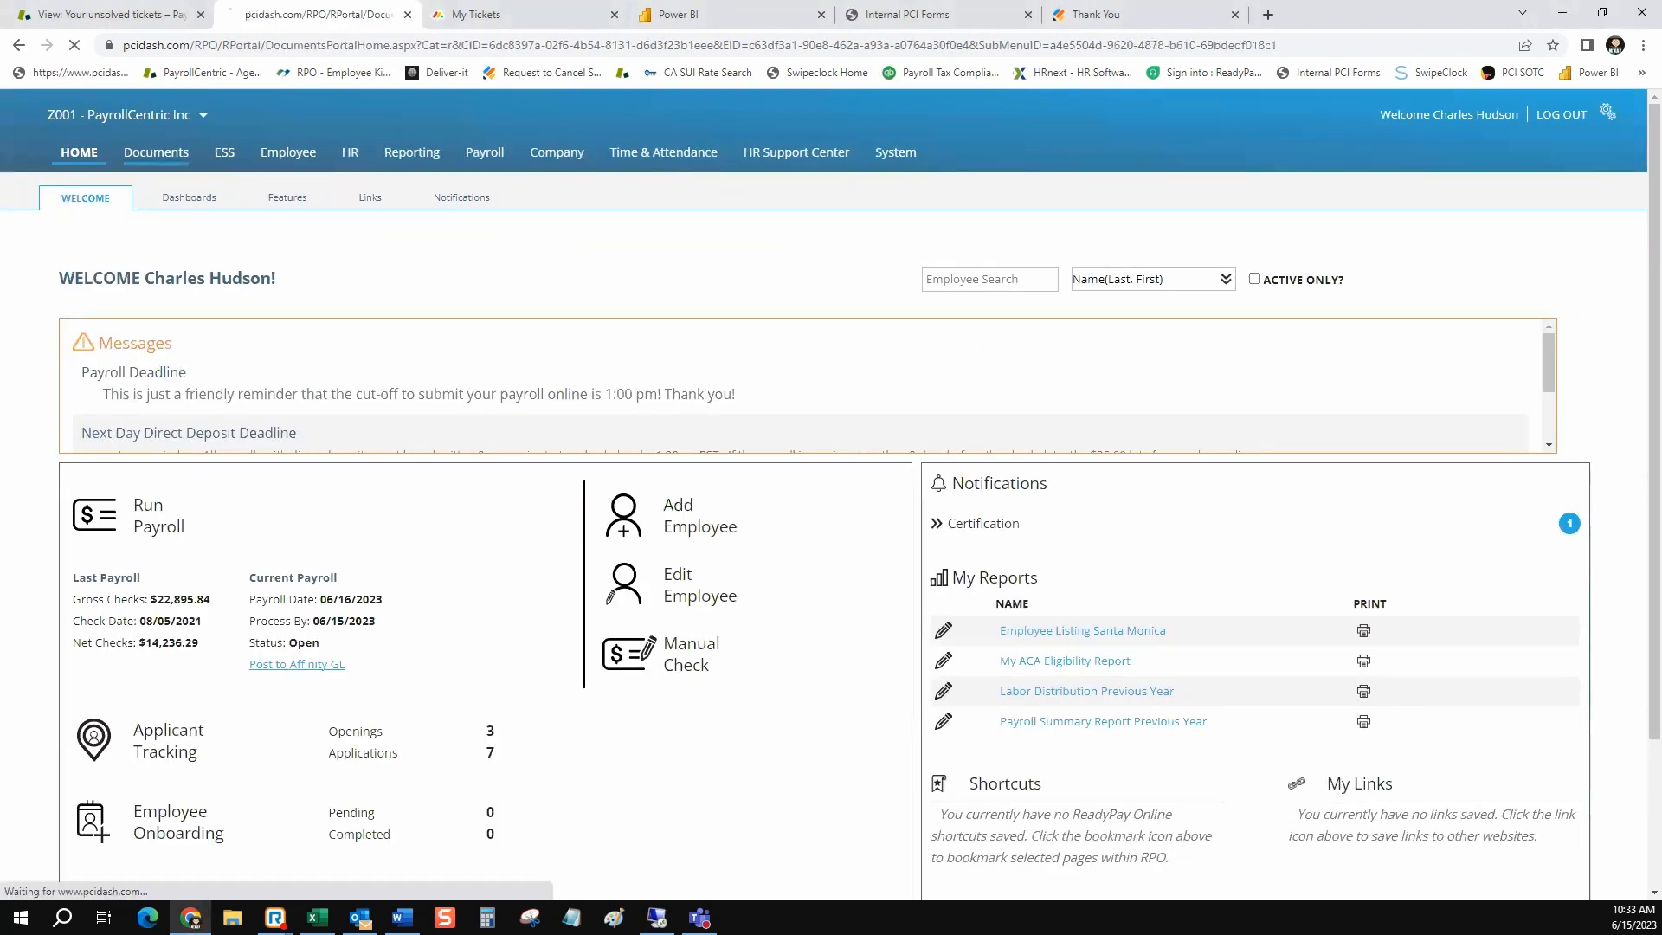
left_click(823, 197)
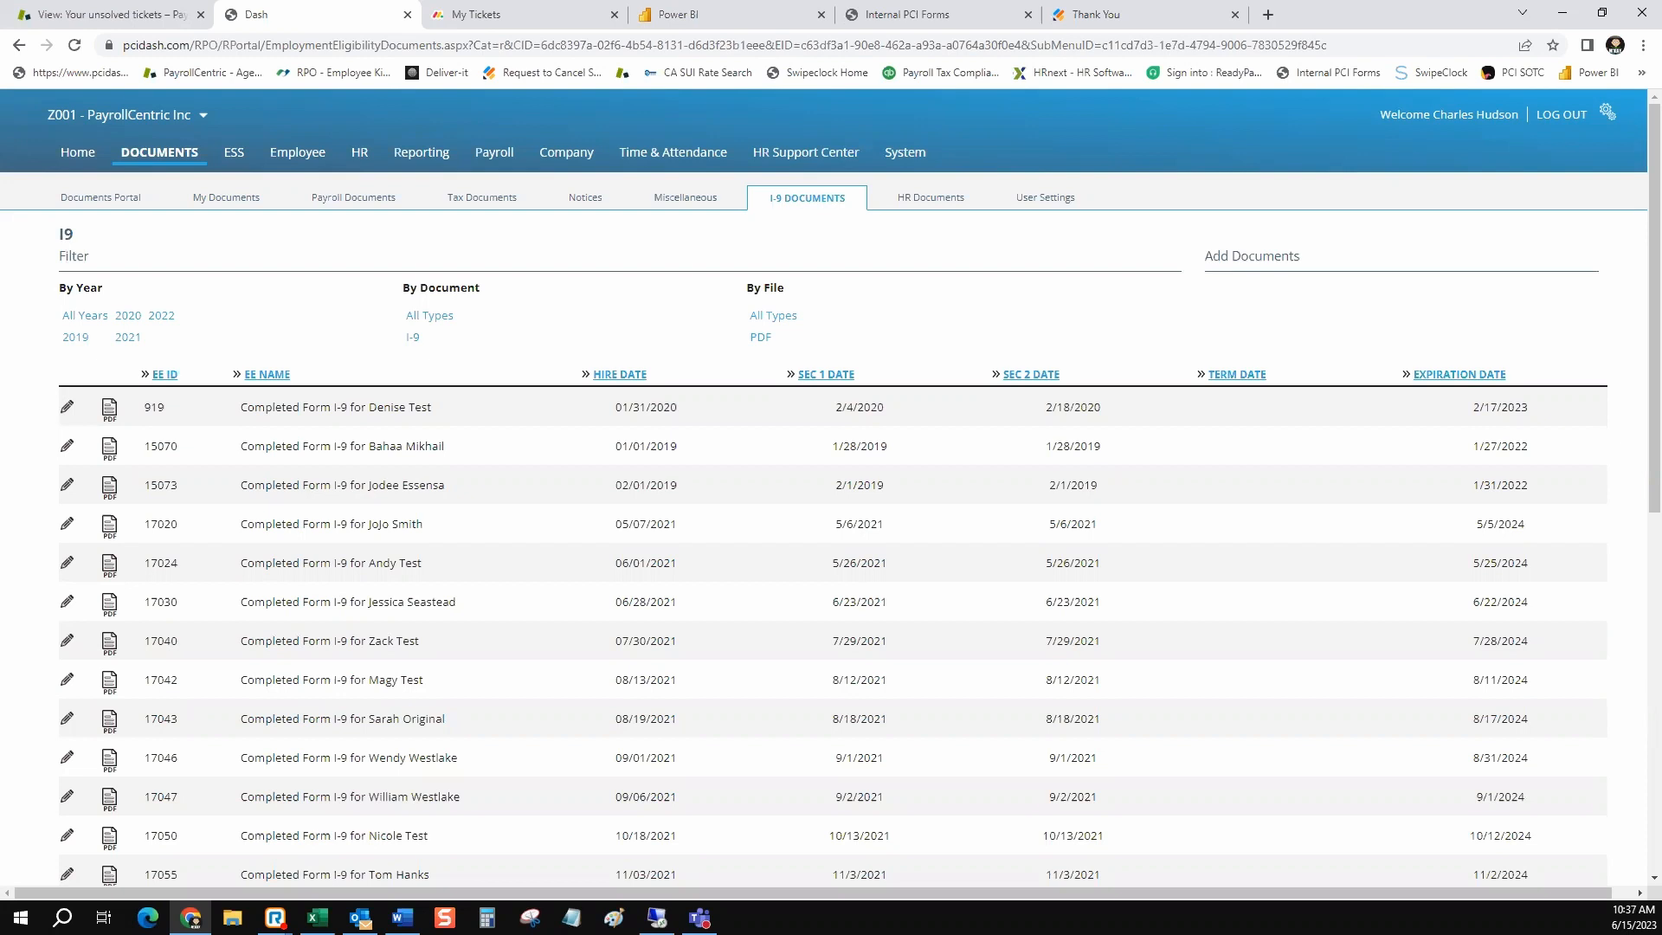
Open the company's Links page and examine the how-to links on ESS enrollment, pay stubs, W-2s, employee termination and manual checks
left_click(78, 152)
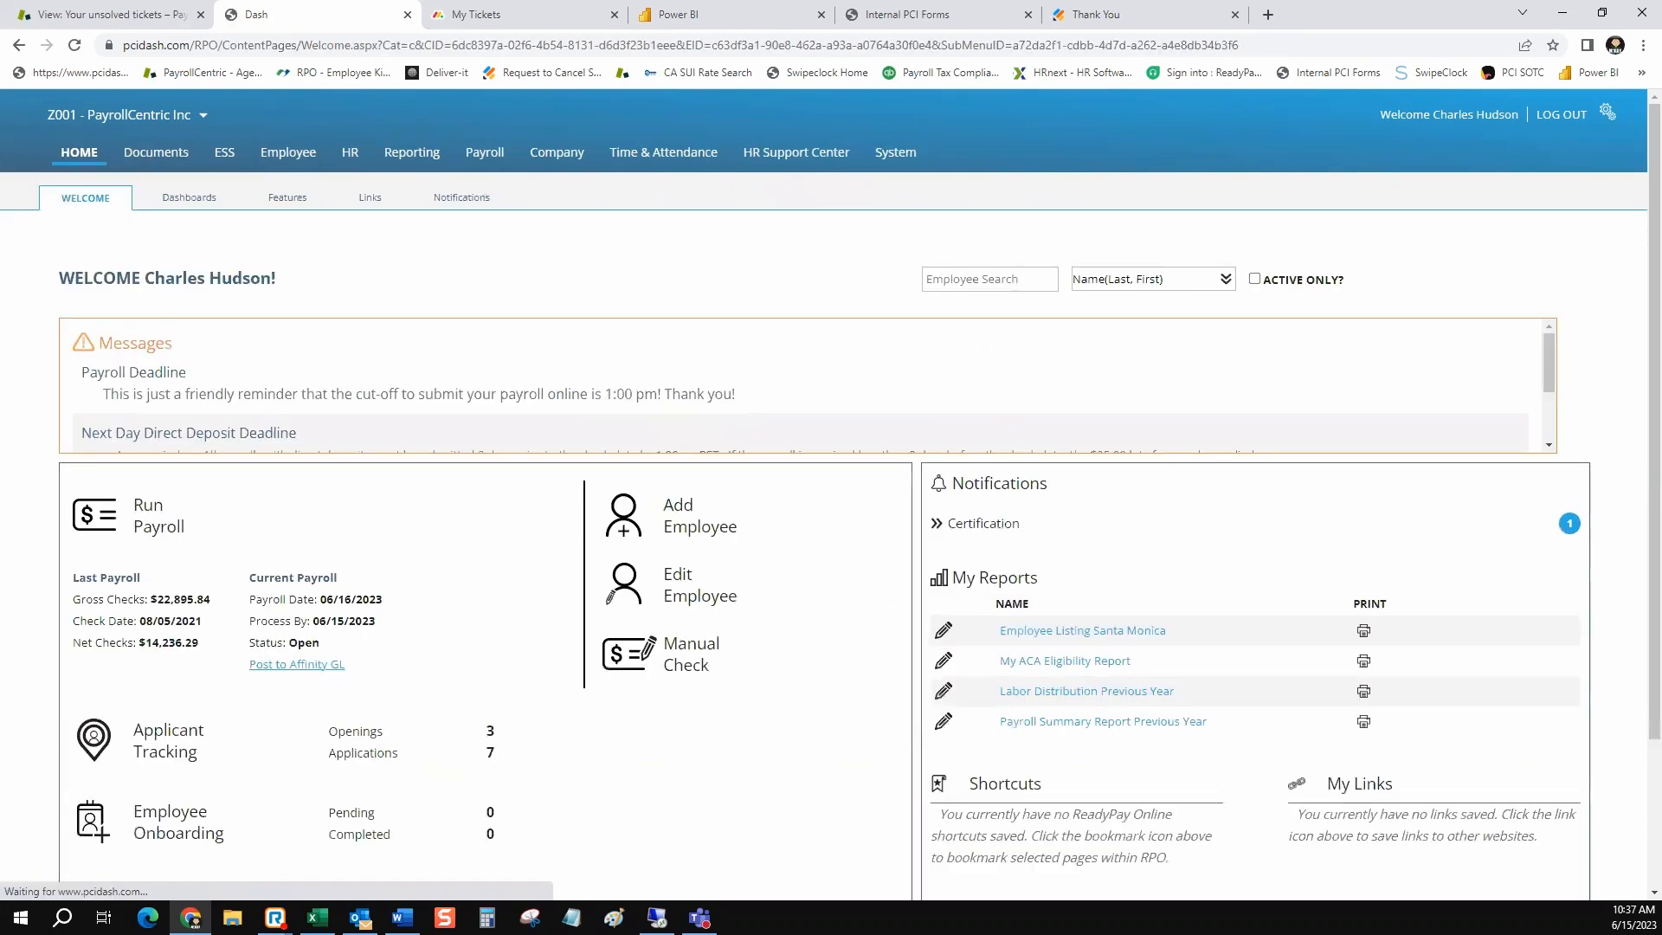
left_click(370, 197)
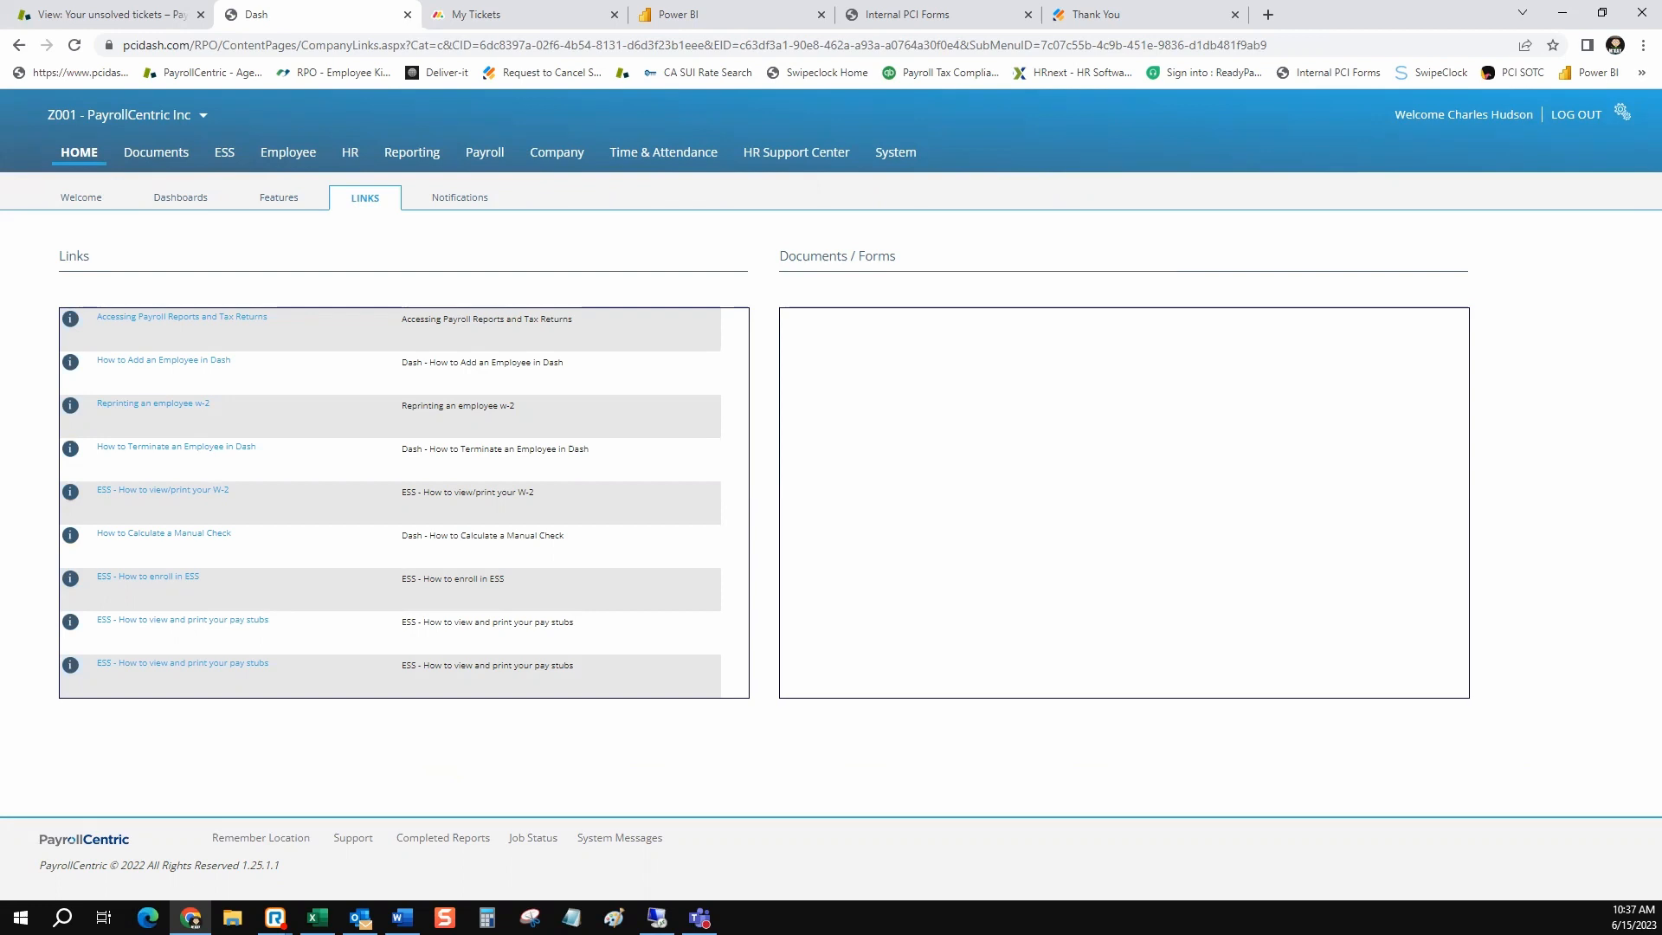
left_click_drag(290, 672, 93, 579)
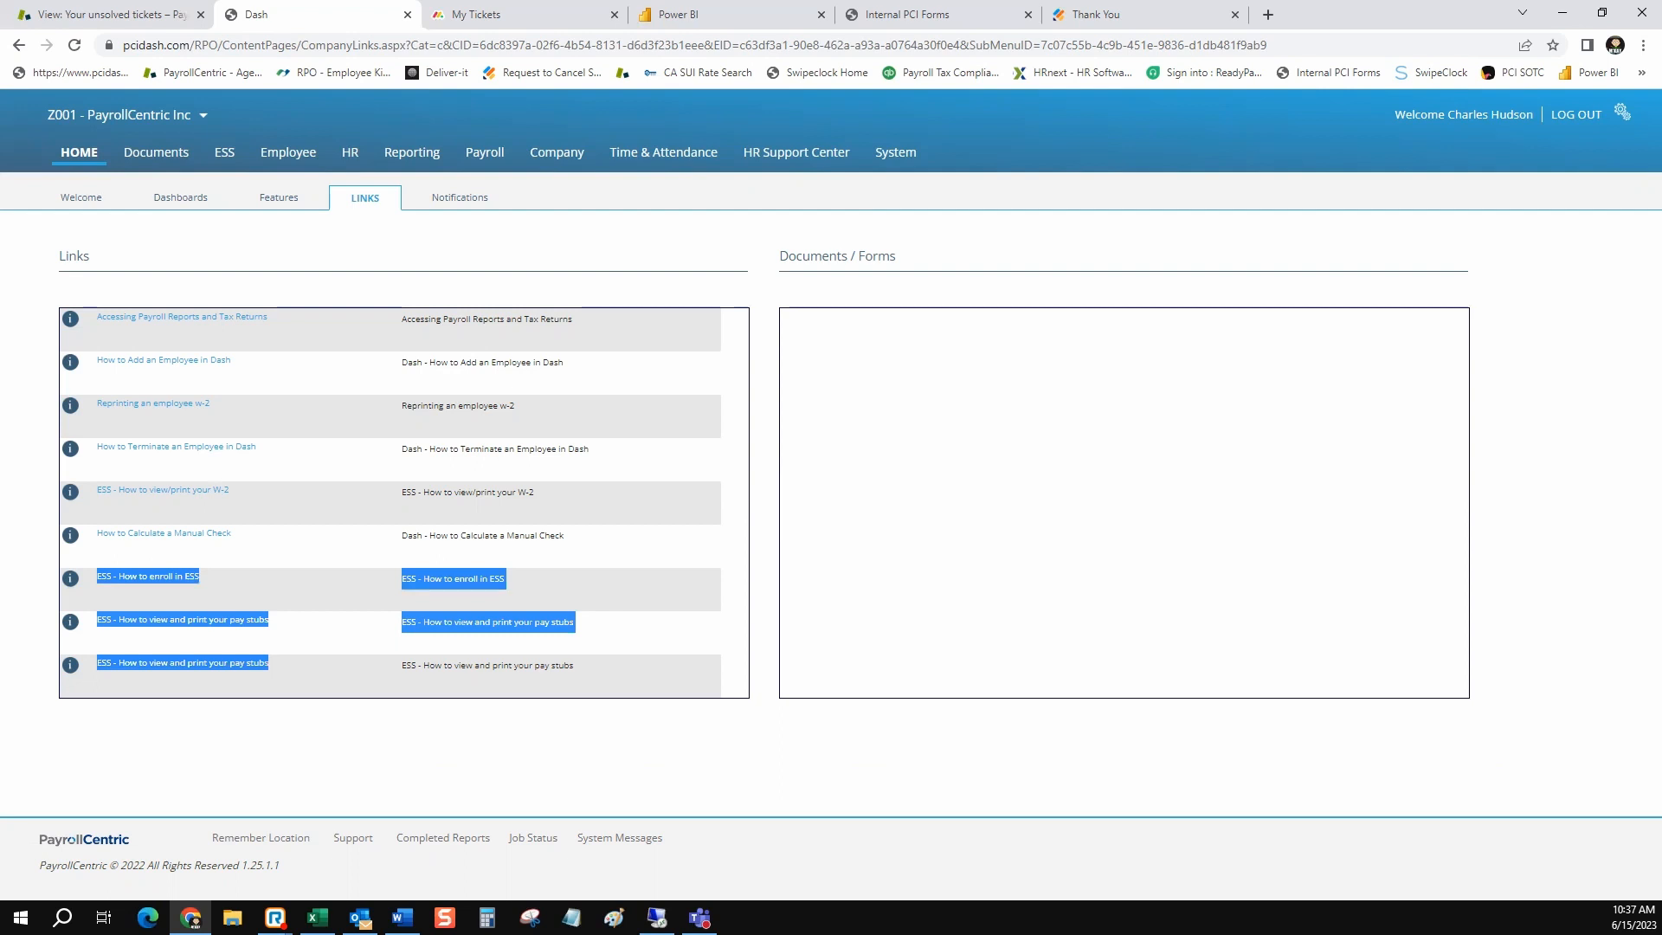
left_click_drag(230, 490, 96, 491)
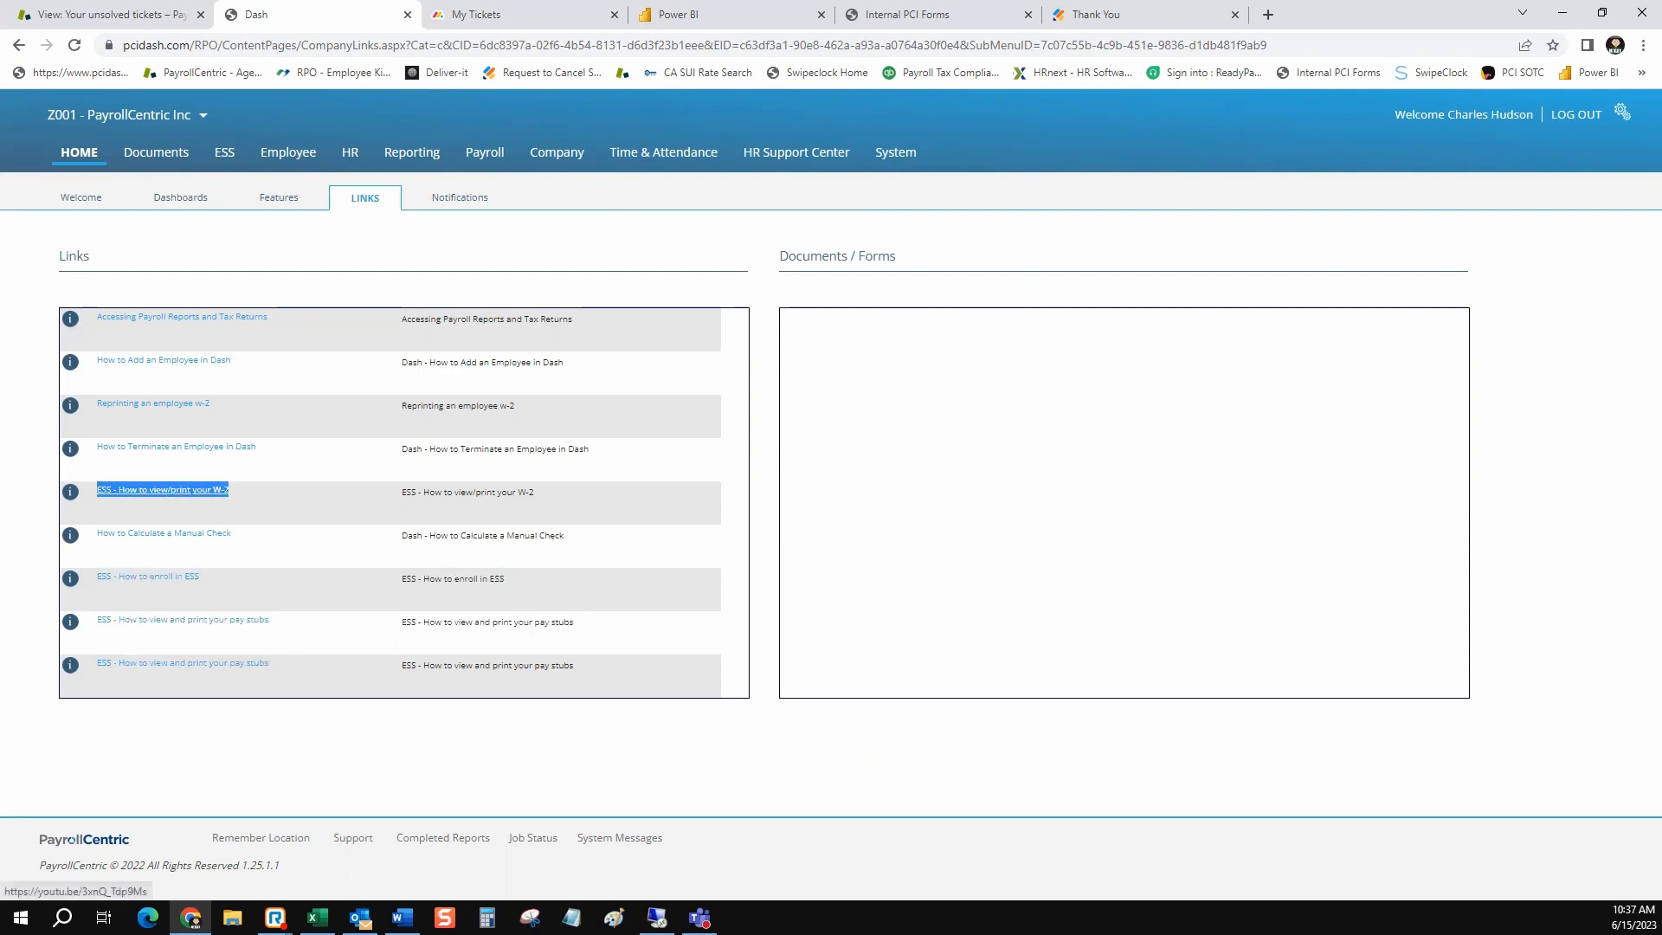
left_click(294, 504)
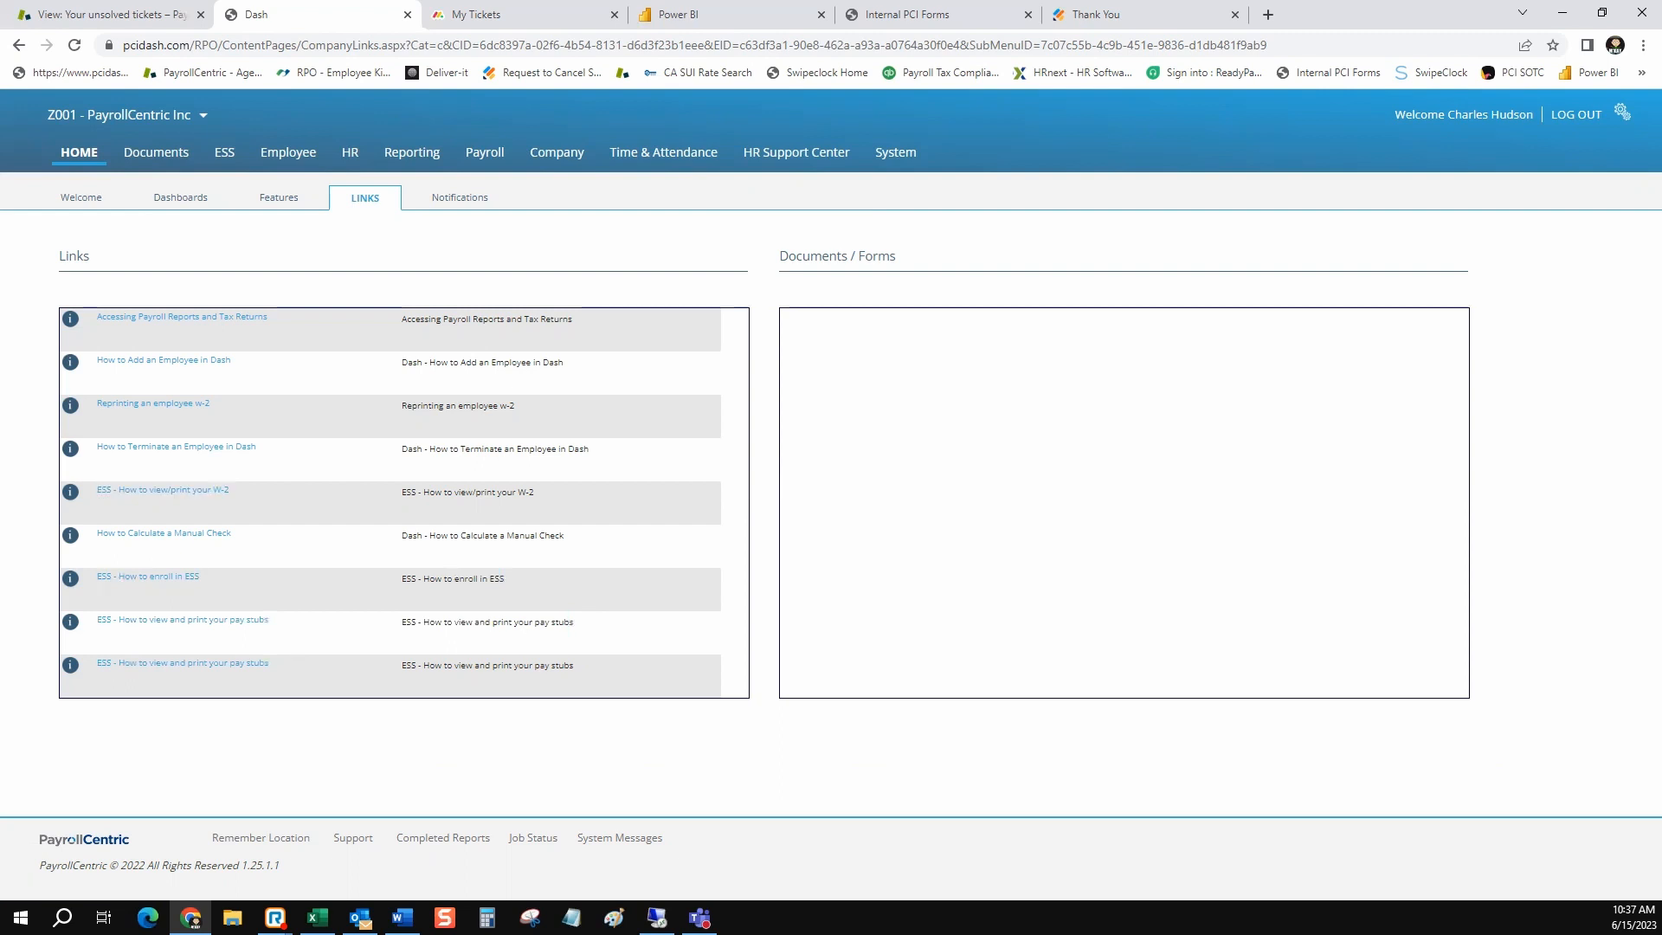
left_click_drag(257, 446, 96, 447)
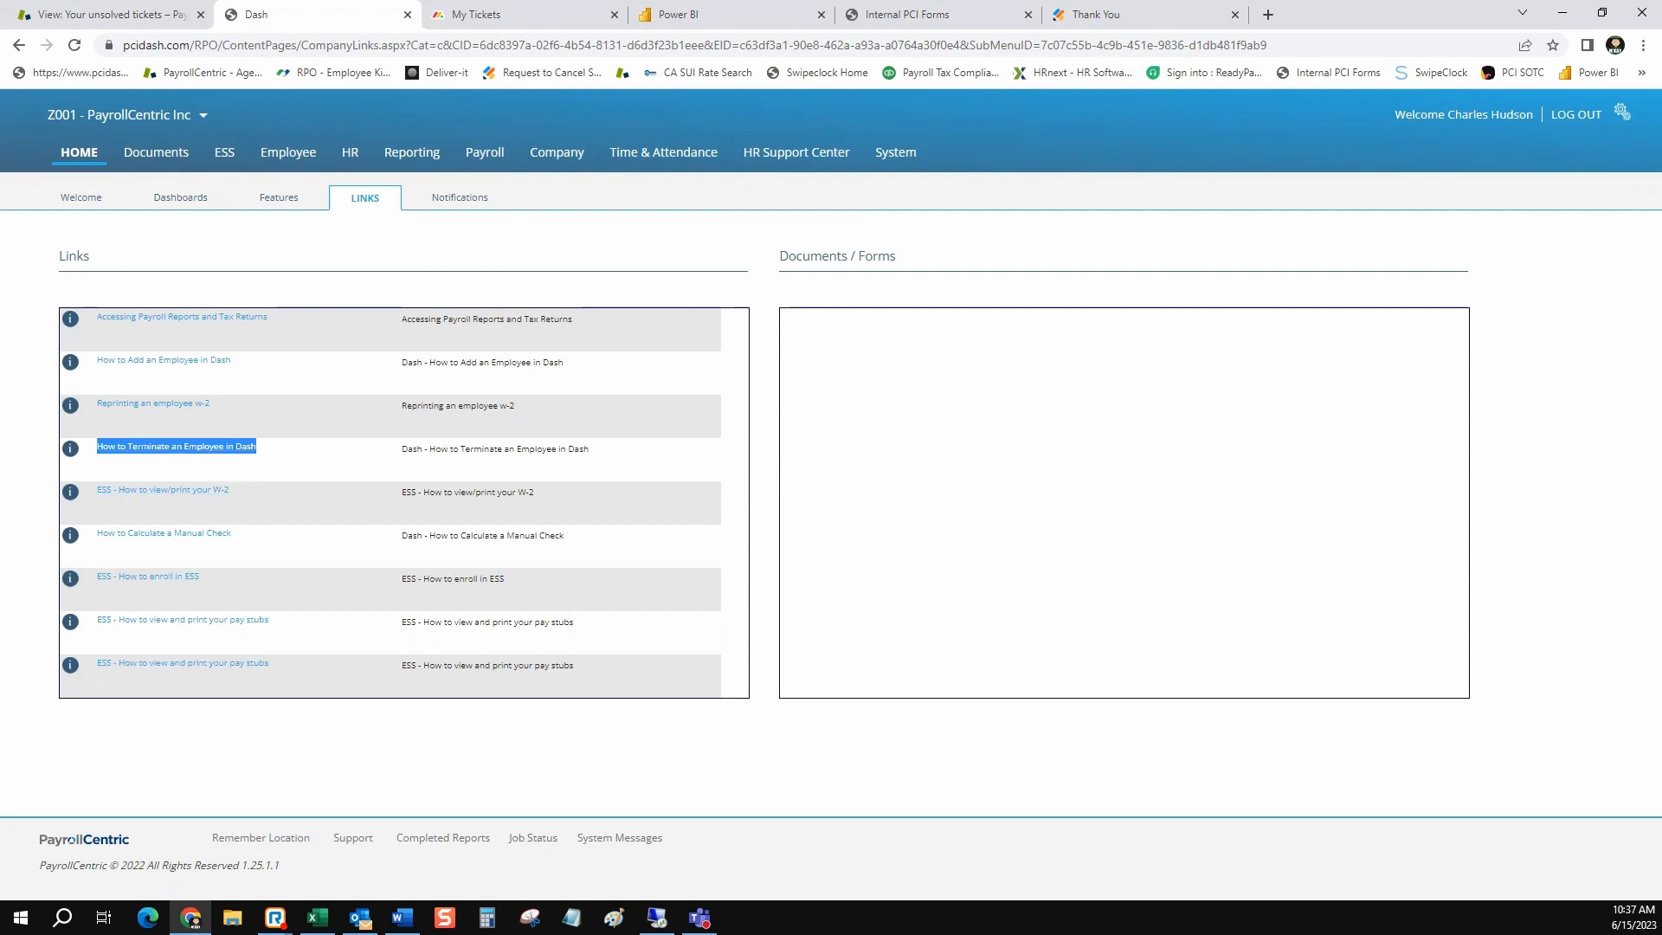
left_click_drag(234, 533, 96, 533)
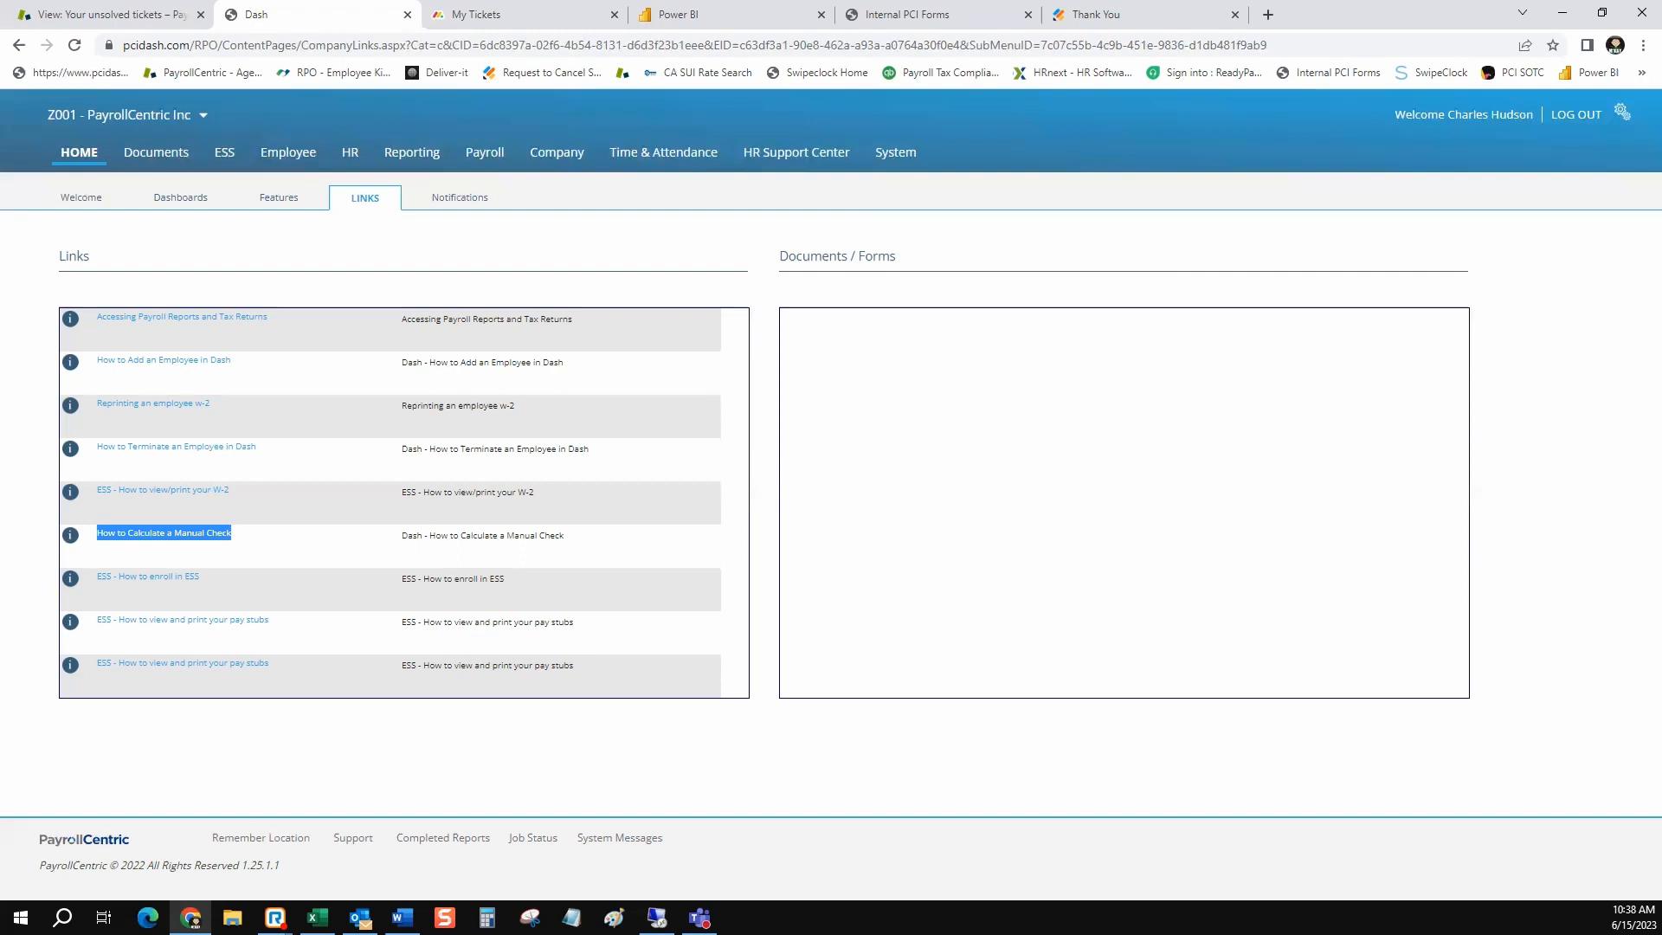
key("alt+Tab")
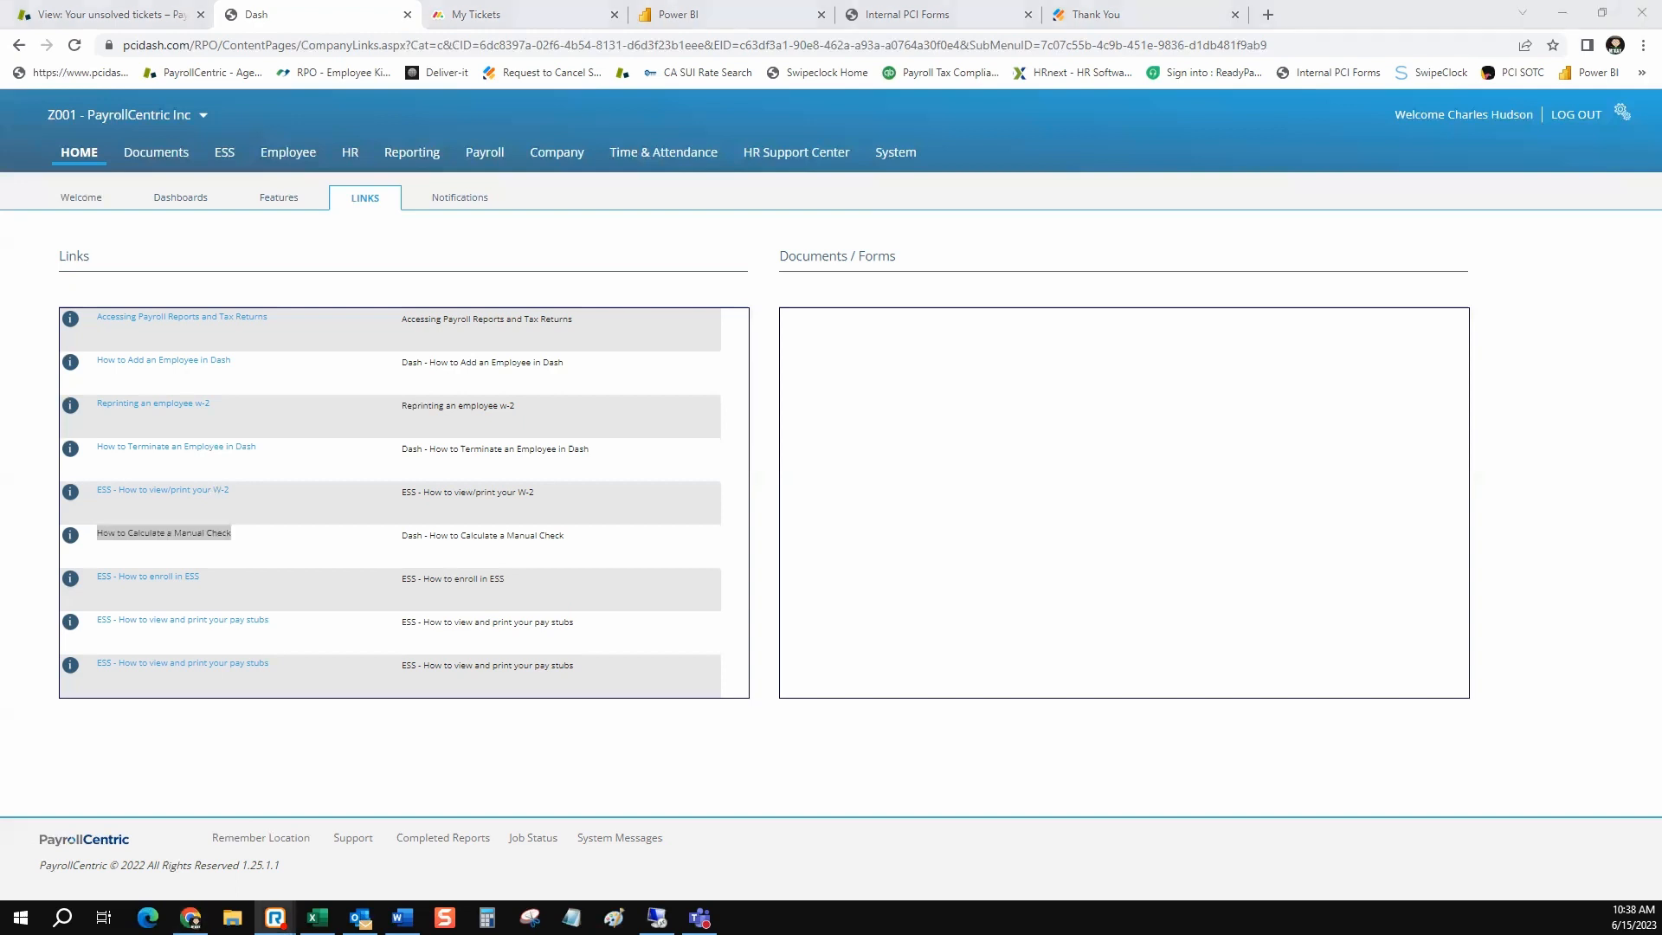